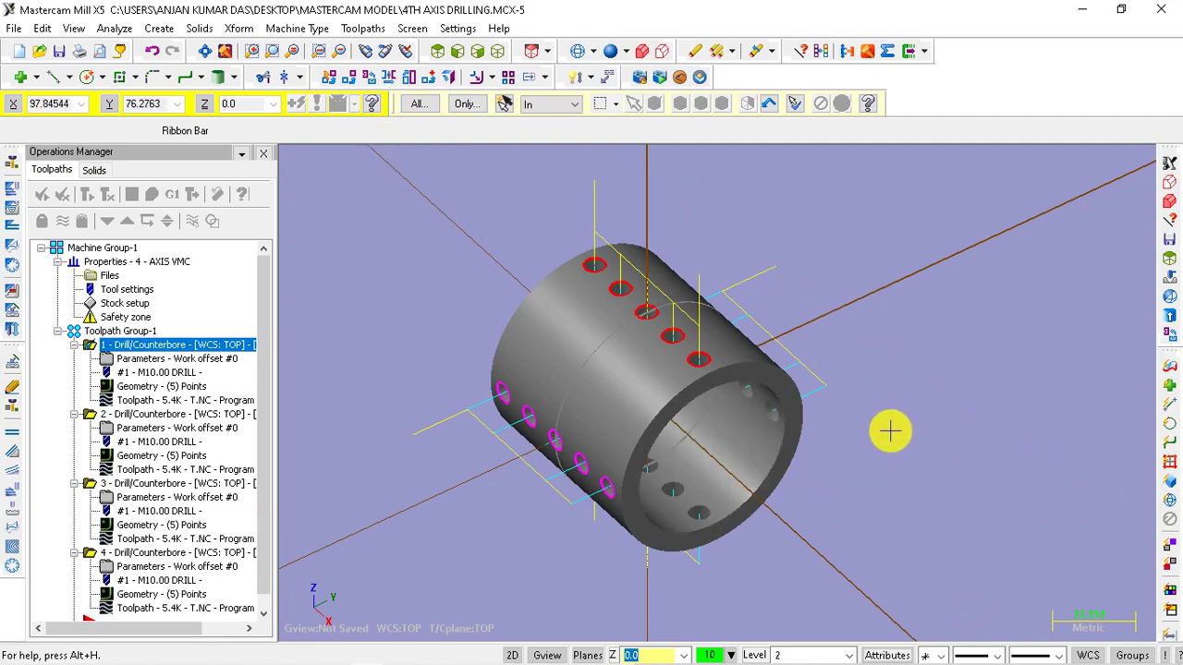
# - Run the drilling toolpath simulation at higher speed, orbiting the tube to inspect the holes
pyautogui.moveTo(711, 425)
pyautogui.mouseDown(button='middle')
pyautogui.moveTo(721, 371)
pyautogui.moveTo(718, 422)
pyautogui.moveTo(634, 338)
pyautogui.moveTo(665, 322)
pyautogui.moveTo(557, 343)
pyautogui.moveTo(708, 309)
pyautogui.moveTo(610, 341)
pyautogui.moveTo(700, 398)
pyautogui.moveTo(774, 306)
pyautogui.moveTo(708, 320)
pyautogui.moveTo(734, 309)
pyautogui.moveTo(673, 299)
pyautogui.moveTo(525, 231)
pyautogui.moveTo(742, 361)
pyautogui.moveTo(747, 343)
pyautogui.moveTo(721, 335)
pyautogui.moveTo(657, 361)
pyautogui.moveTo(691, 326)
pyautogui.moveTo(652, 325)
pyautogui.moveTo(713, 304)
pyautogui.moveTo(753, 325)
pyautogui.moveTo(684, 345)
pyautogui.moveTo(708, 253)
pyautogui.moveTo(678, 301)
pyautogui.moveTo(707, 319)
pyautogui.moveTo(832, 312)
pyautogui.moveTo(773, 447)
pyautogui.moveTo(607, 462)
pyautogui.moveTo(779, 304)
pyautogui.moveTo(733, 299)
pyautogui.moveTo(716, 259)
pyautogui.moveTo(694, 272)
pyautogui.mouseUp(button='middle')
pyautogui.scroll(3, 642, 341)
pyautogui.scroll(-3, 641, 341)
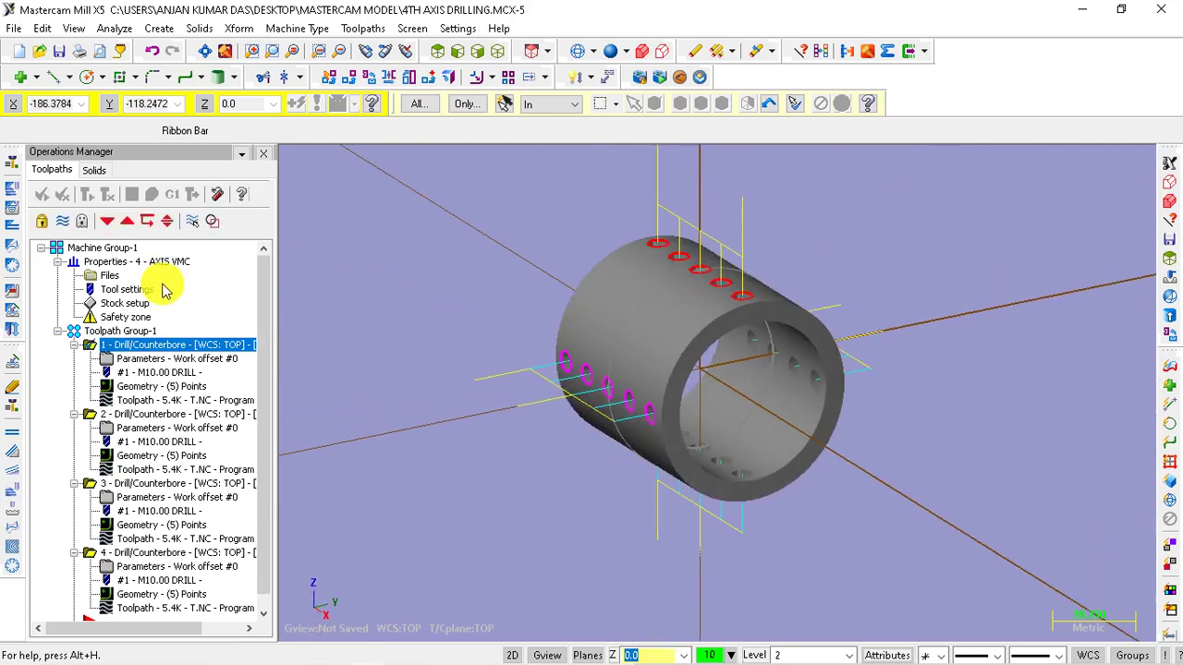
pyautogui.click(133, 196)
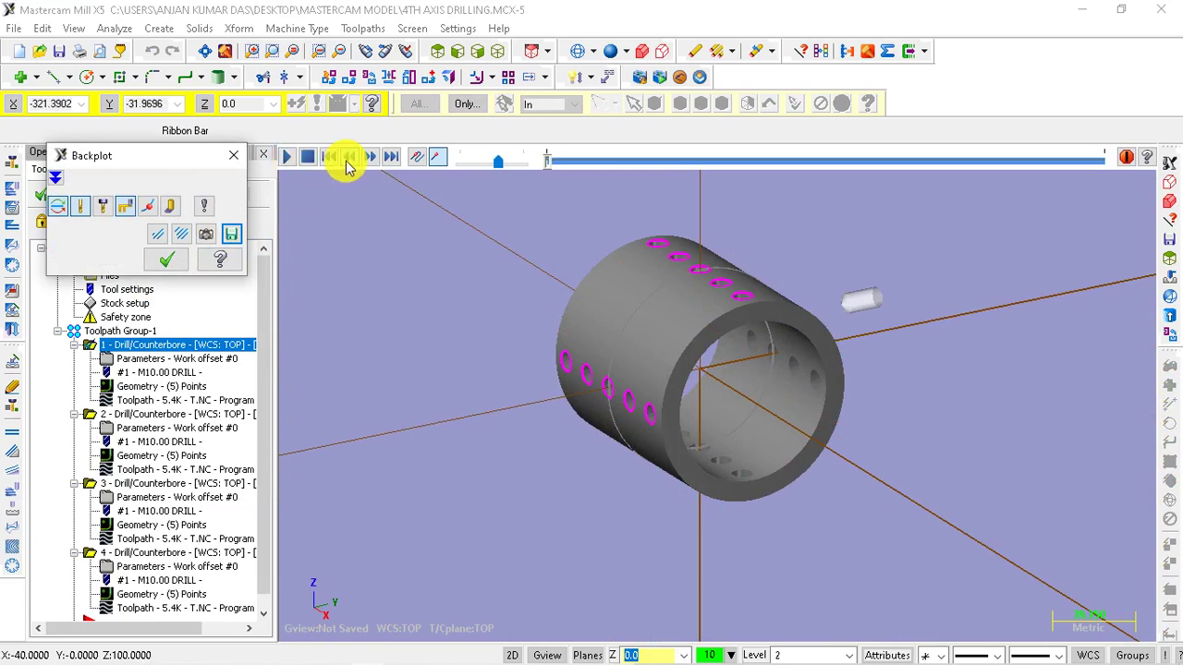
pyautogui.click(290, 157)
pyautogui.moveTo(747, 343)
pyautogui.mouseDown(button='middle')
pyautogui.moveTo(666, 409)
pyautogui.moveTo(640, 451)
pyautogui.mouseUp(button='middle')
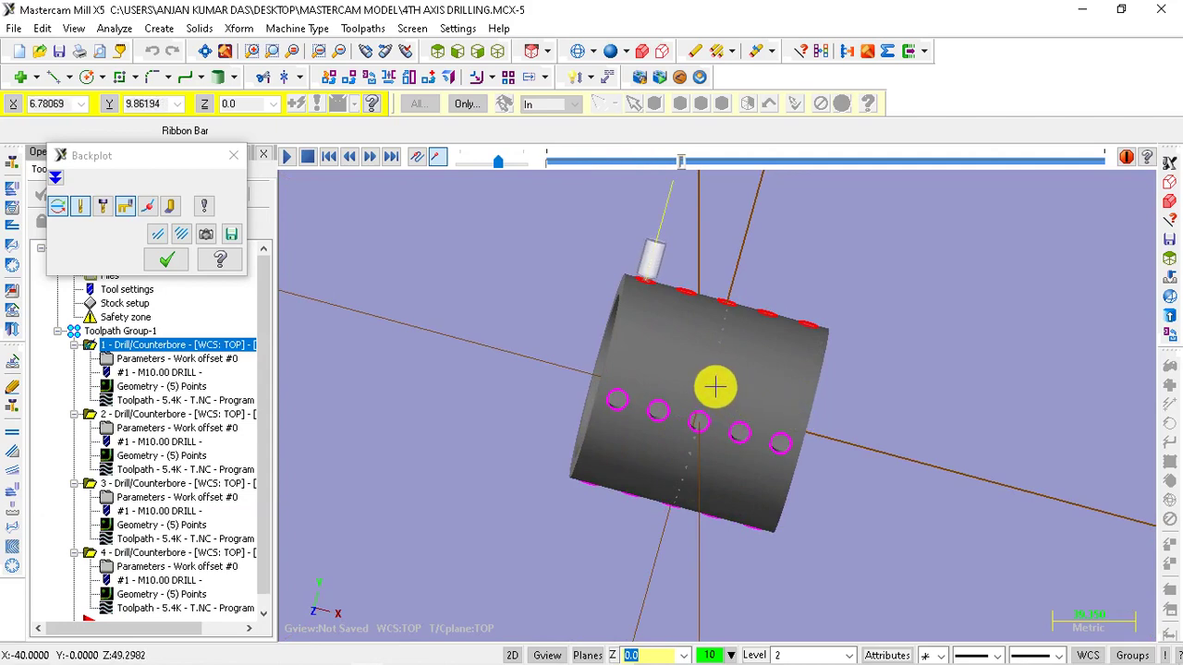
pyautogui.moveTo(704, 373)
pyautogui.mouseDown(button='middle')
pyautogui.moveTo(745, 343)
pyautogui.moveTo(734, 346)
pyautogui.moveTo(776, 345)
pyautogui.moveTo(756, 360)
pyautogui.mouseUp(button='middle')
pyautogui.moveTo(839, 357)
pyautogui.mouseDown(button='middle')
pyautogui.moveTo(895, 363)
pyautogui.moveTo(560, 233)
pyautogui.mouseUp(button='middle')
pyautogui.click(514, 164)
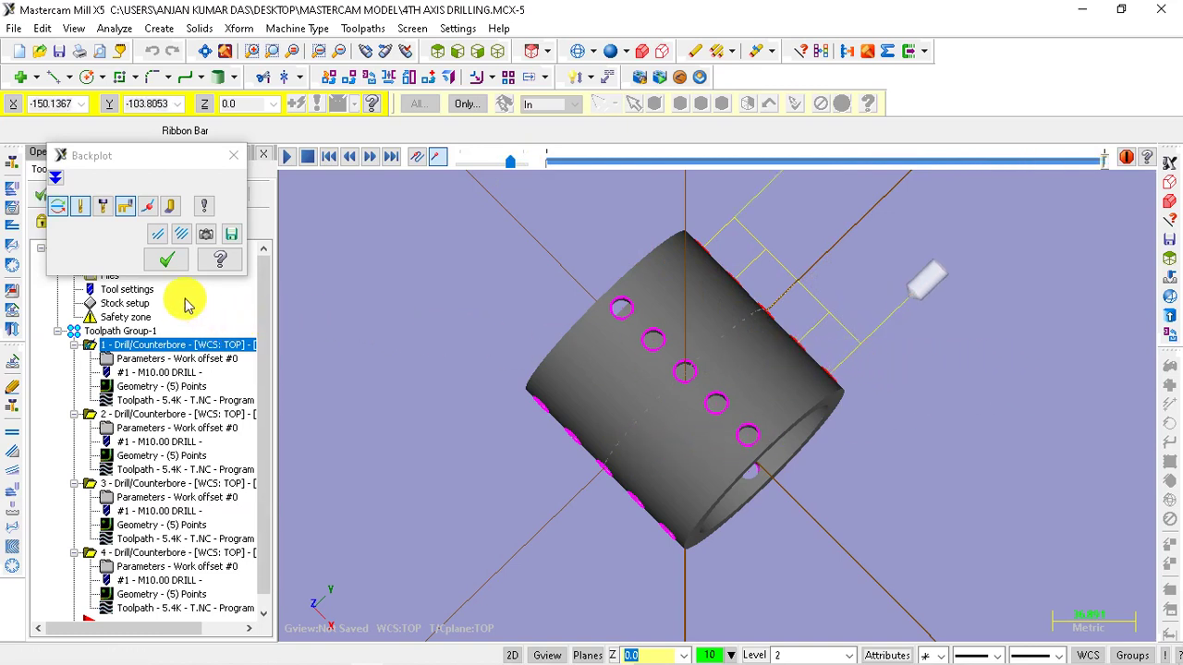
pyautogui.click(170, 266)
pyautogui.moveTo(623, 290)
pyautogui.mouseDown(button='middle')
pyautogui.moveTo(697, 323)
pyautogui.moveTo(718, 401)
pyautogui.moveTo(886, 316)
pyautogui.moveTo(787, 259)
pyautogui.moveTo(604, 304)
pyautogui.moveTo(768, 309)
pyautogui.moveTo(775, 272)
pyautogui.moveTo(755, 309)
pyautogui.moveTo(805, 282)
pyautogui.moveTo(718, 279)
pyautogui.moveTo(689, 264)
pyautogui.mouseUp(button='middle')
pyautogui.moveTo(766, 301); pyautogui.dragTo(842, 320, button='middle')
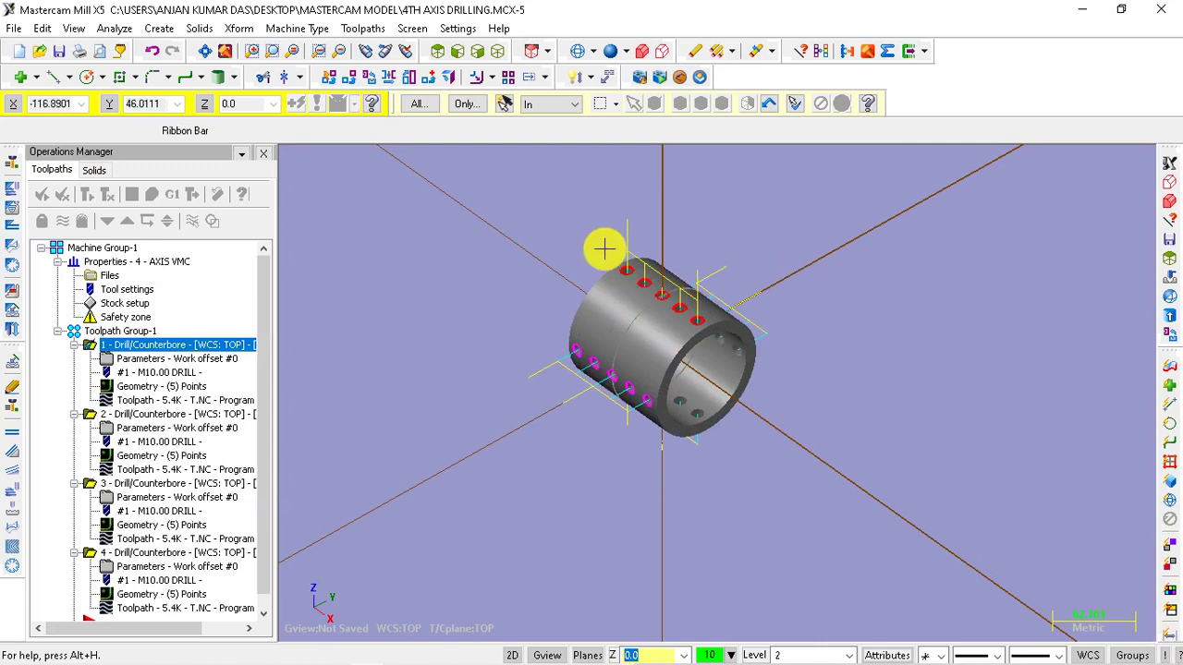
# - Start a new empty file and answer the prompt to save the changed drilling file
pyautogui.scroll(1, 745, 359)
pyautogui.scroll(-1, 745, 359)
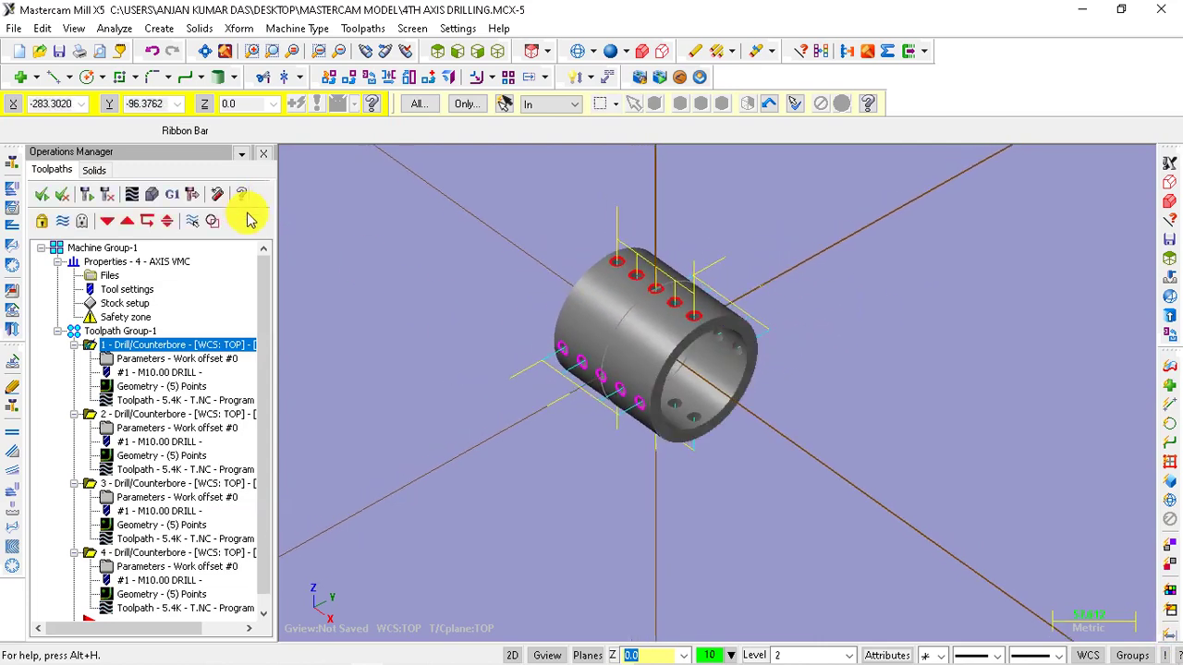
pyautogui.click(11, 29)
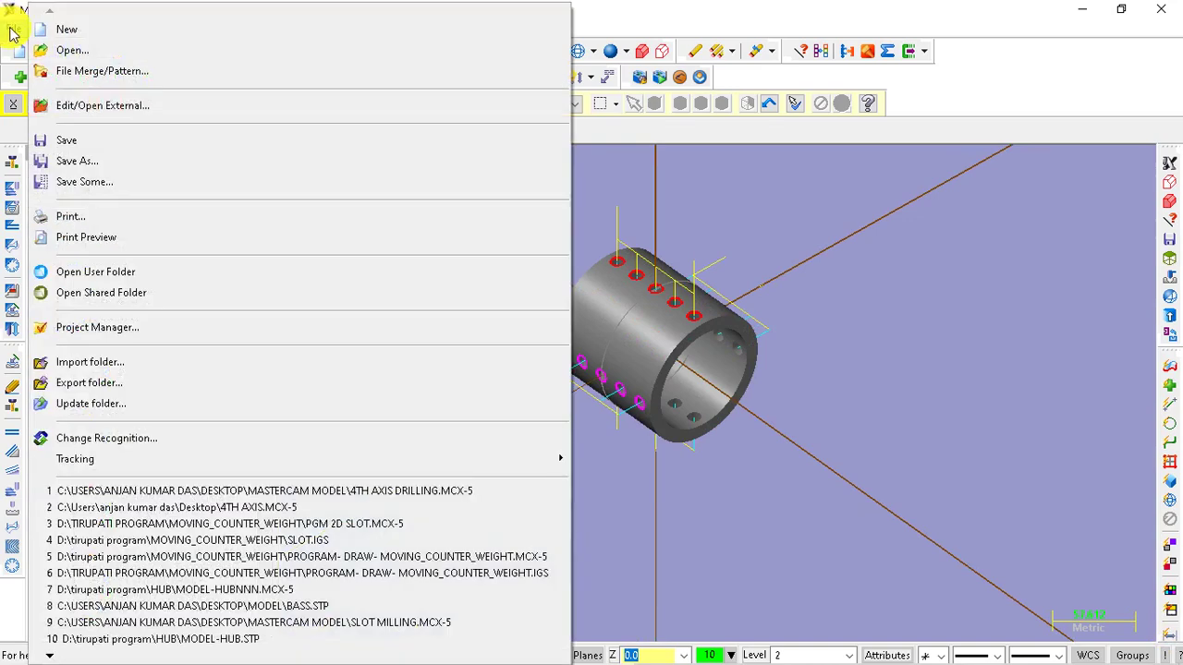
pyautogui.click(77, 35)
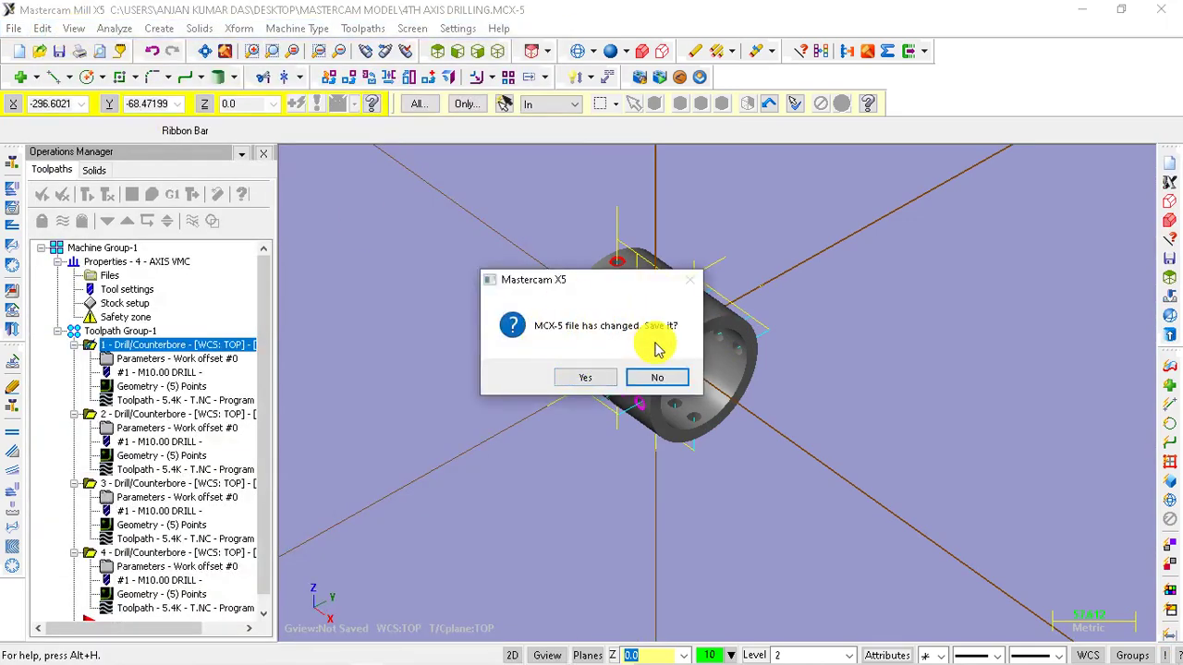
pyautogui.click(653, 378)
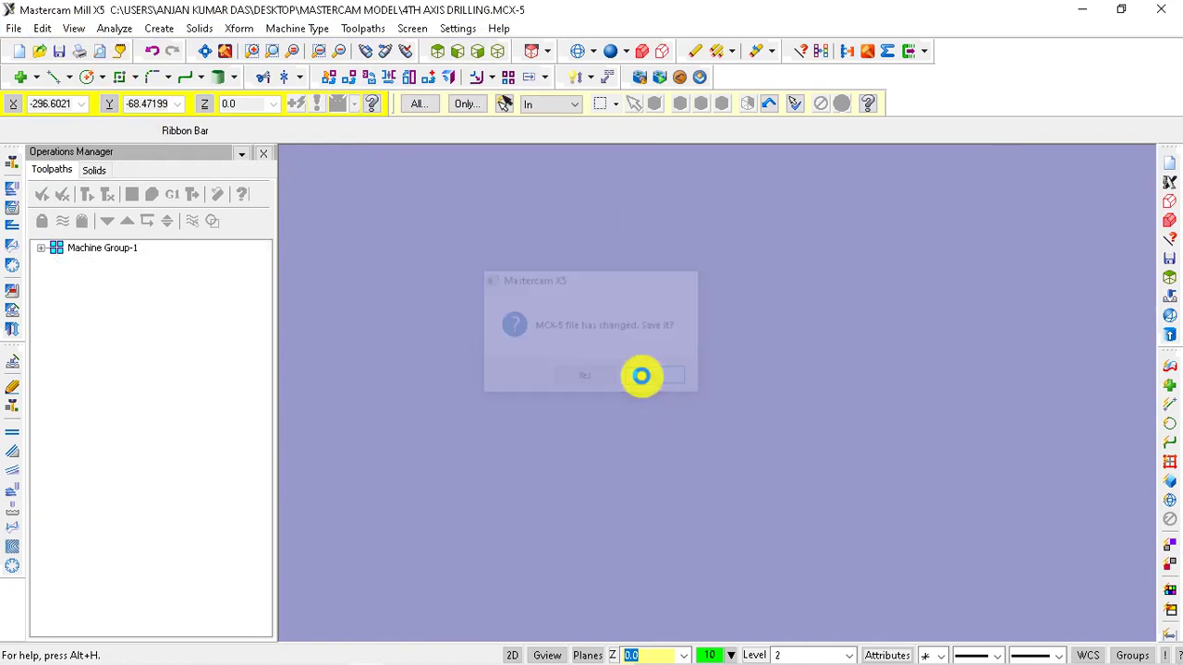
pyautogui.scroll(1, 795, 384)
pyautogui.scroll(-1, 730, 352)
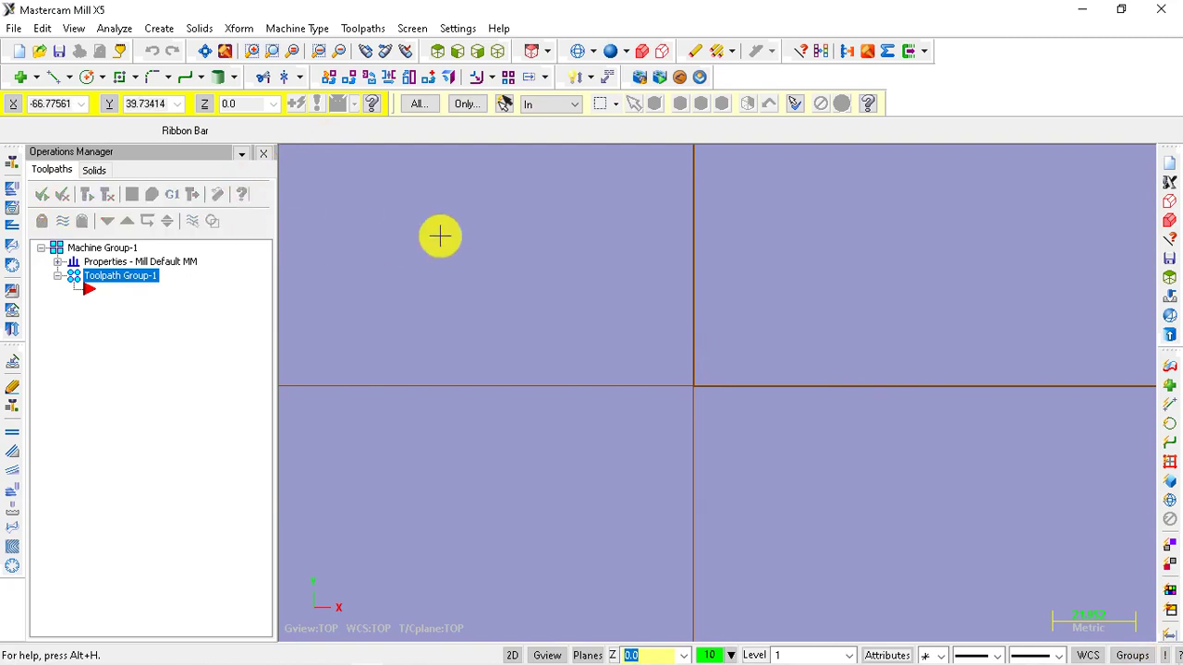
pyautogui.rightClick(543, 260)
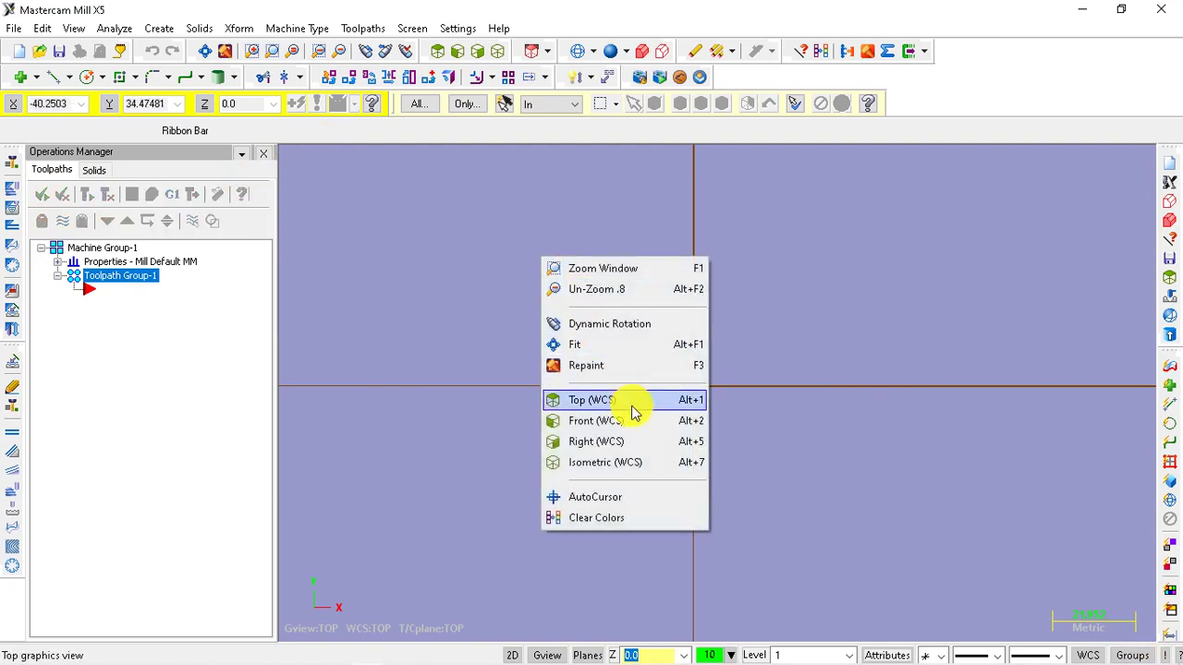
# - Switch the graphics view to Right (WCS)
pyautogui.click(600, 443)
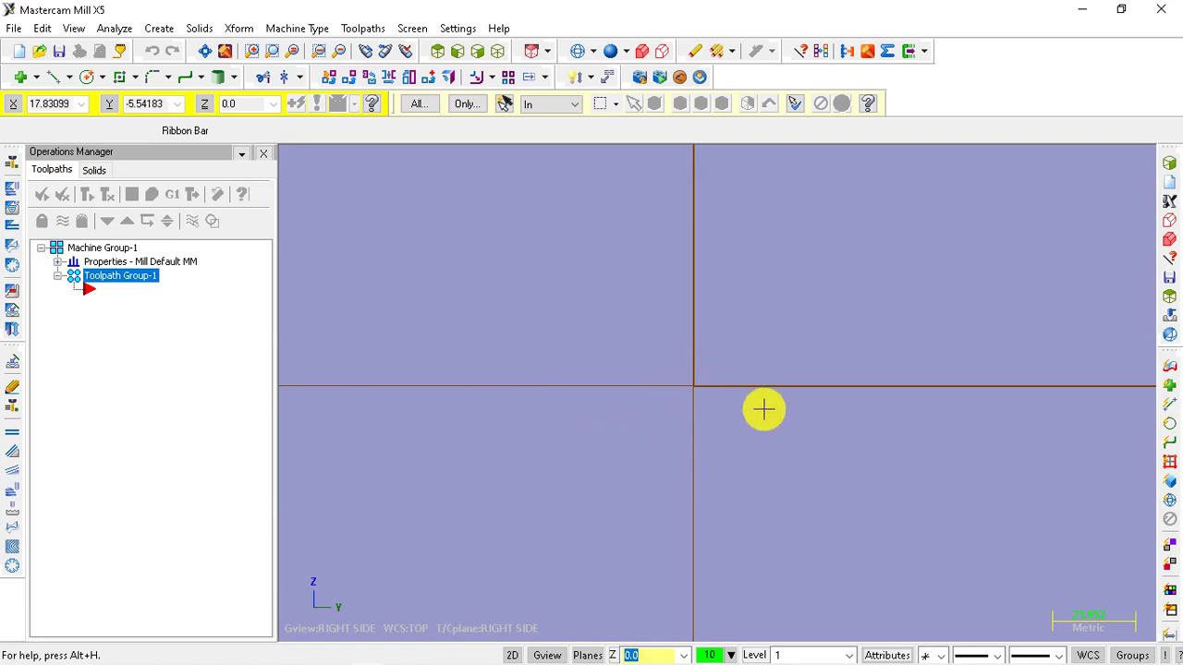
pyautogui.rightClick(579, 271)
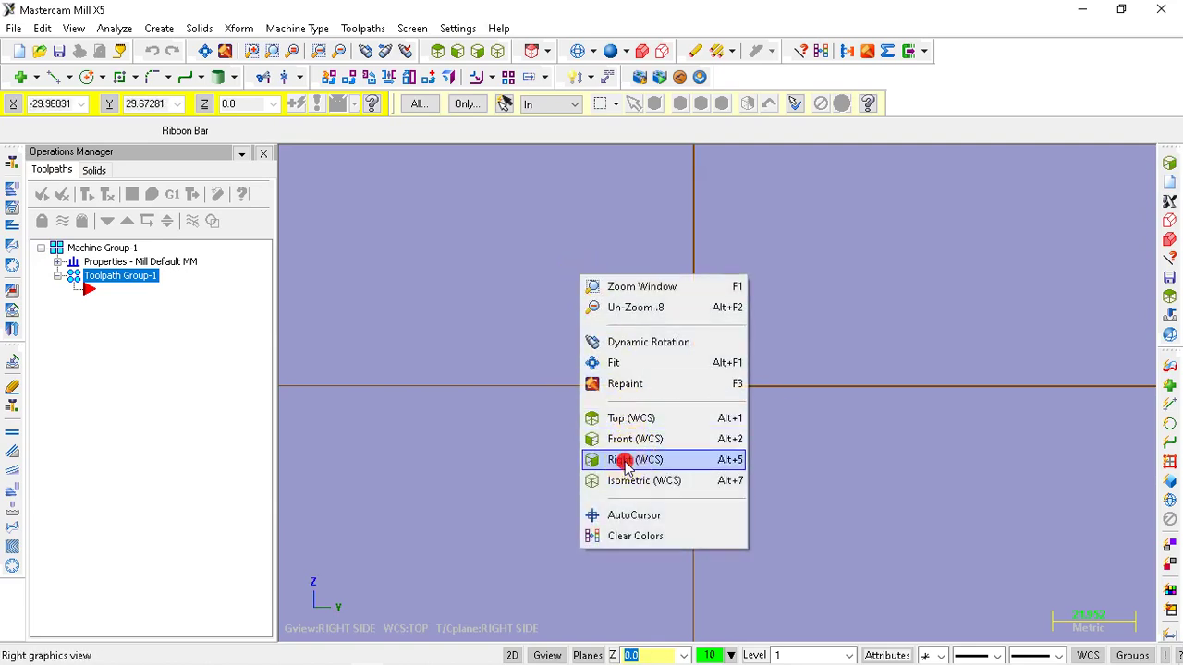
pyautogui.click(626, 462)
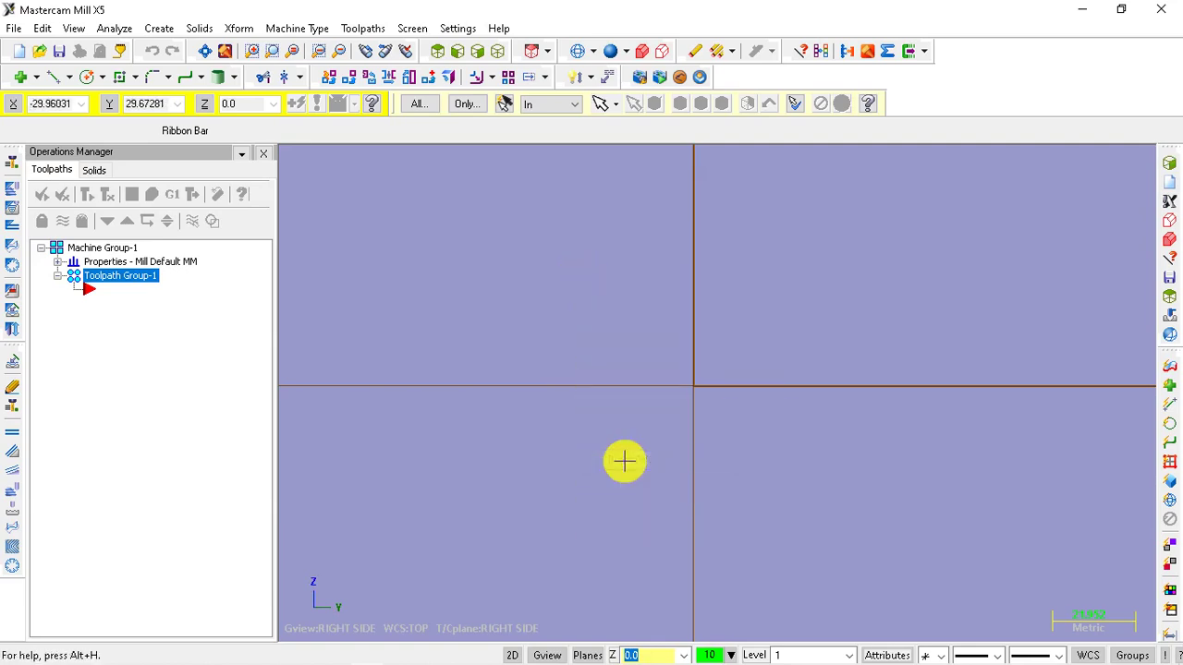
# - Draw a 100-diameter circle centred on the origin
pyautogui.click(86, 78)
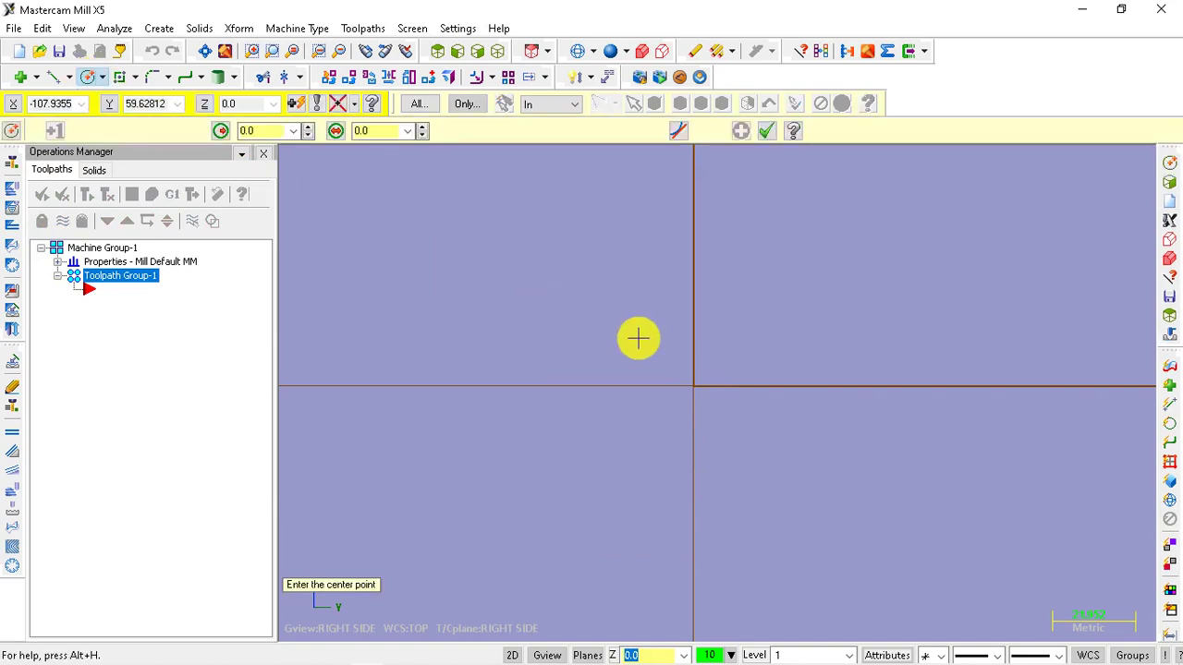
pyautogui.click(693, 387)
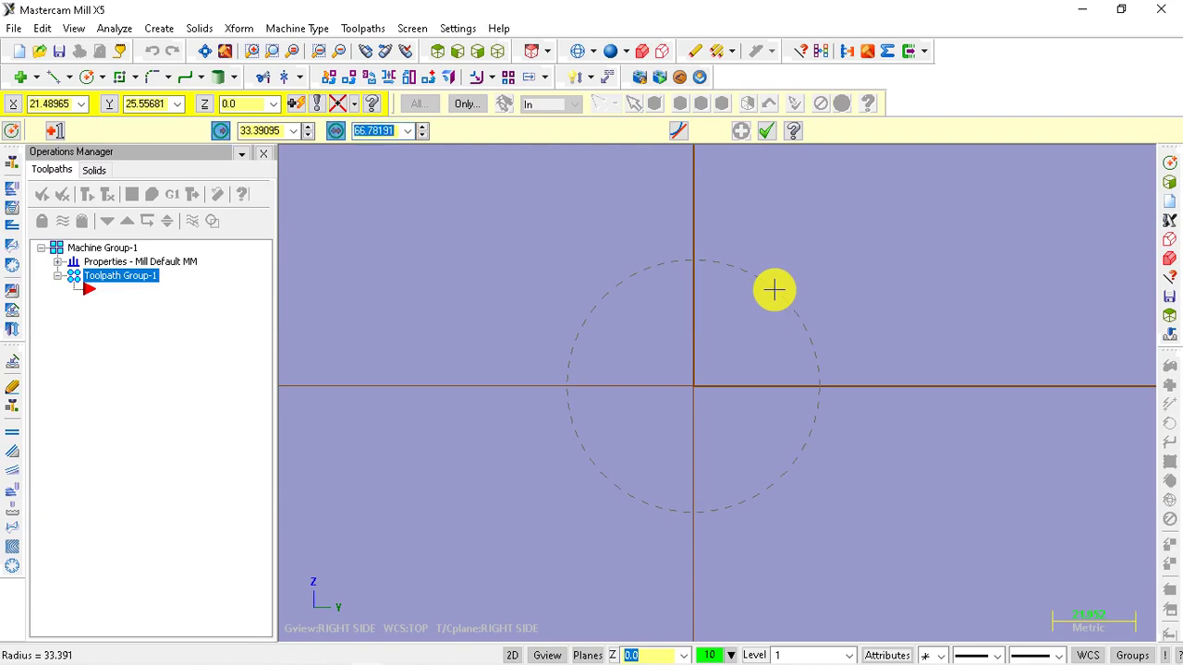
pyautogui.write('100')
pyautogui.press('Return')
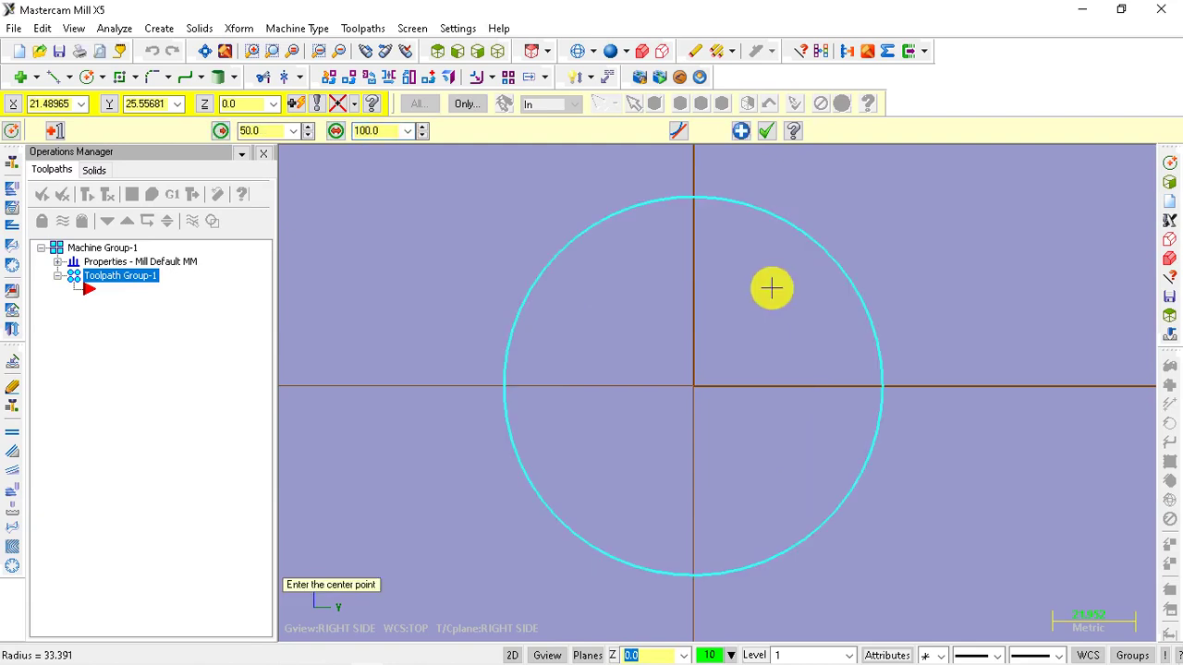
pyautogui.click(766, 131)
pyautogui.scroll(-2, 727, 290)
pyautogui.scroll(-1, 727, 291)
pyautogui.scroll(2, 578, 290)
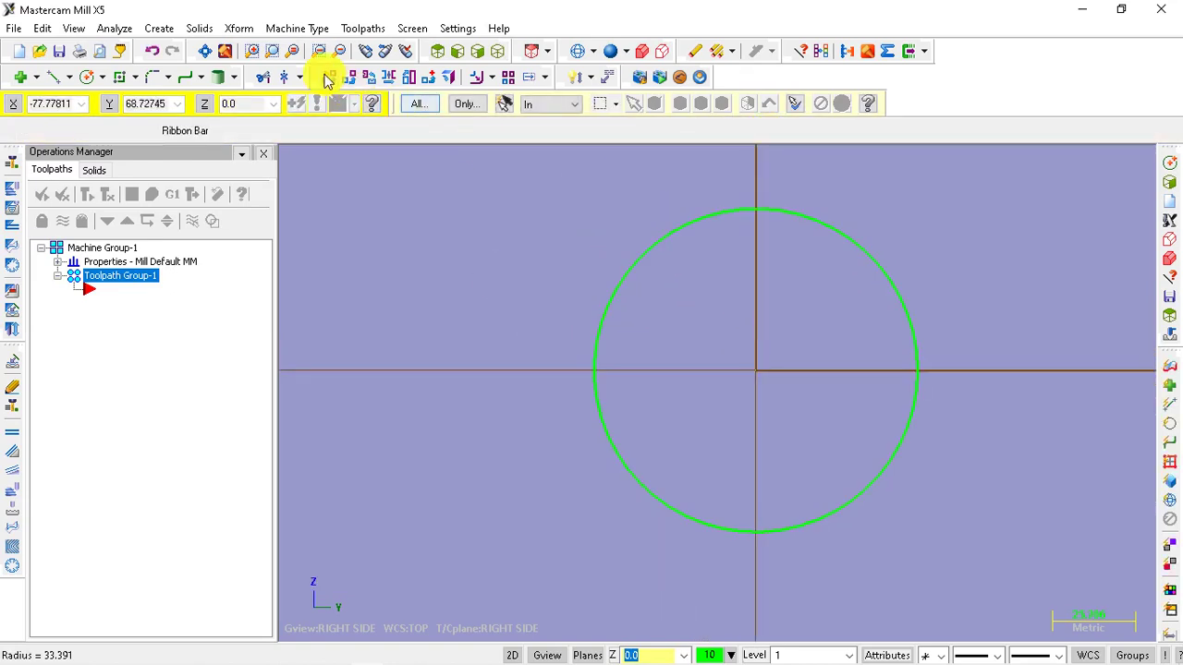
pyautogui.click(238, 28)
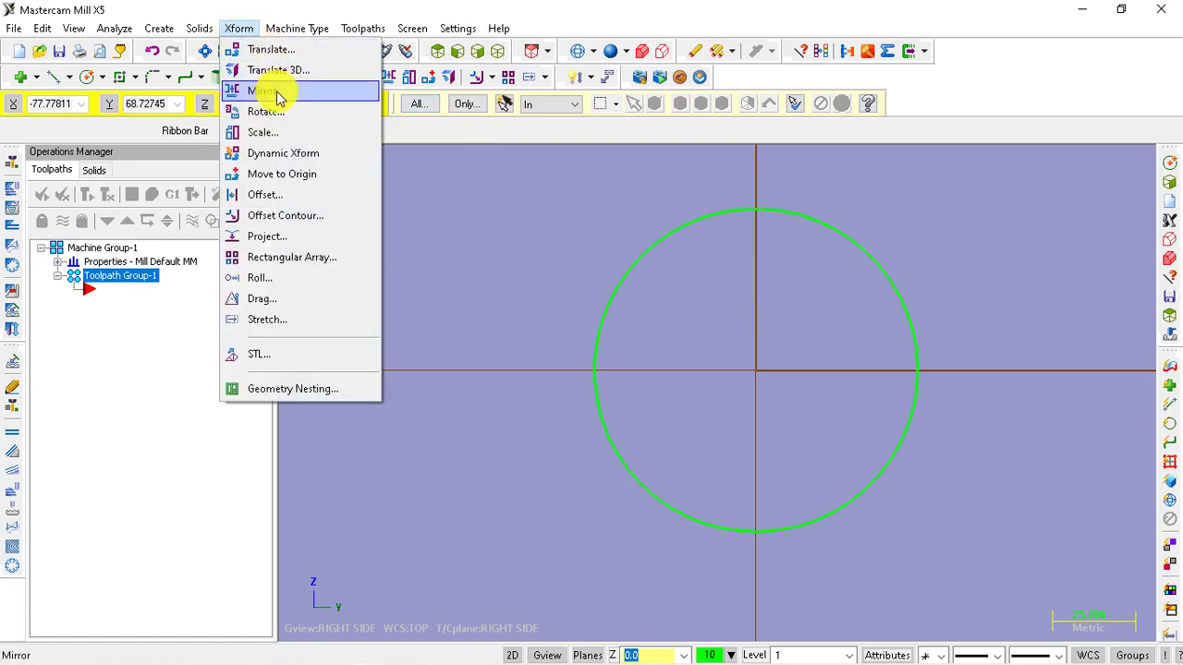
# - Offset the 100-diameter circle 10 inward to make a concentric inner circle, then tilt the view
pyautogui.click(280, 193)
pyautogui.write('10')
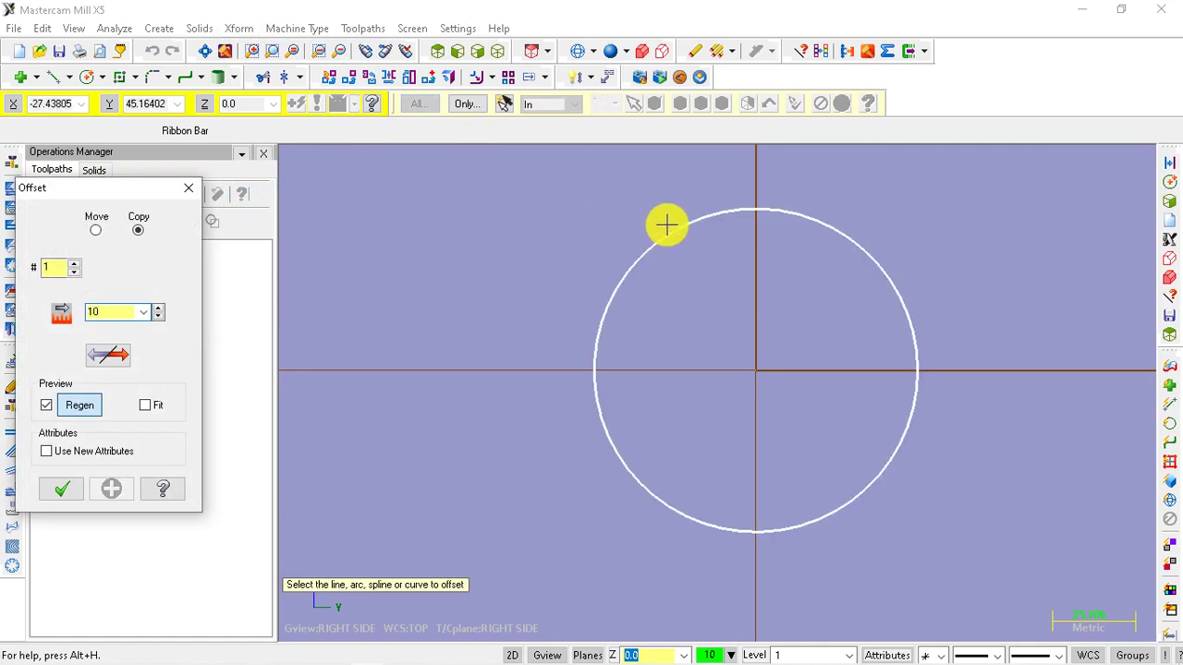
pyautogui.click(672, 230)
pyautogui.click(697, 290)
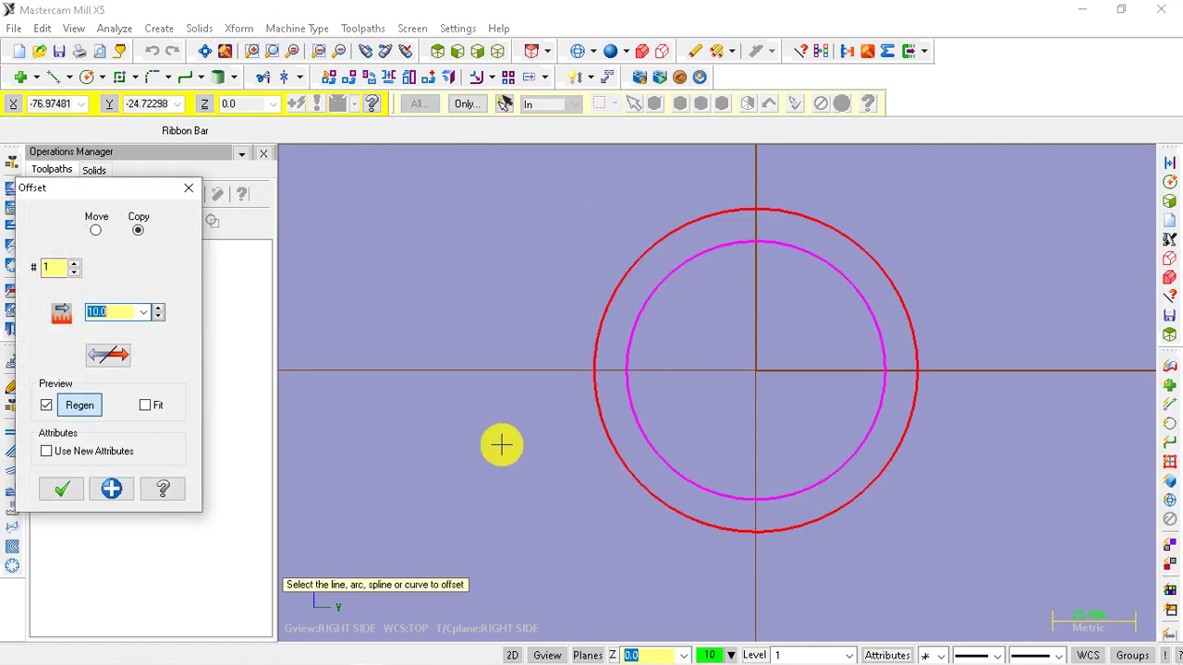
pyautogui.click(61, 488)
pyautogui.scroll(2, 858, 283)
pyautogui.scroll(1, 706, 293)
pyautogui.scroll(-2, 590, 302)
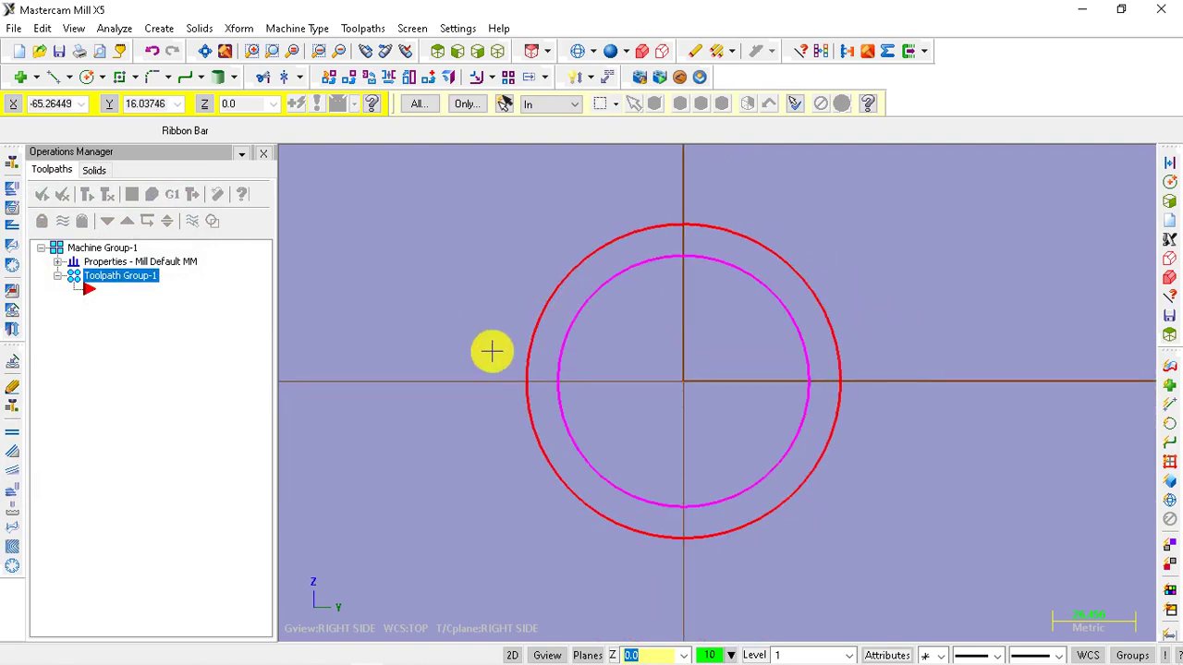
pyautogui.moveTo(792, 283); pyautogui.dragTo(766, 280, button='middle')
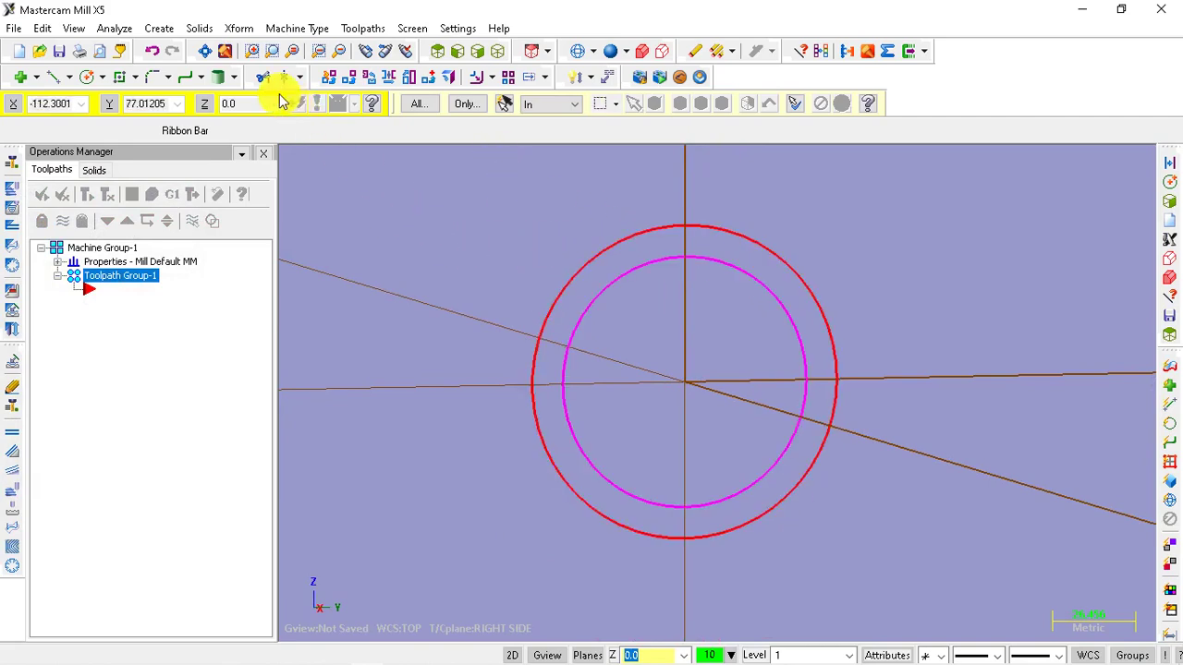
pyautogui.click(200, 28)
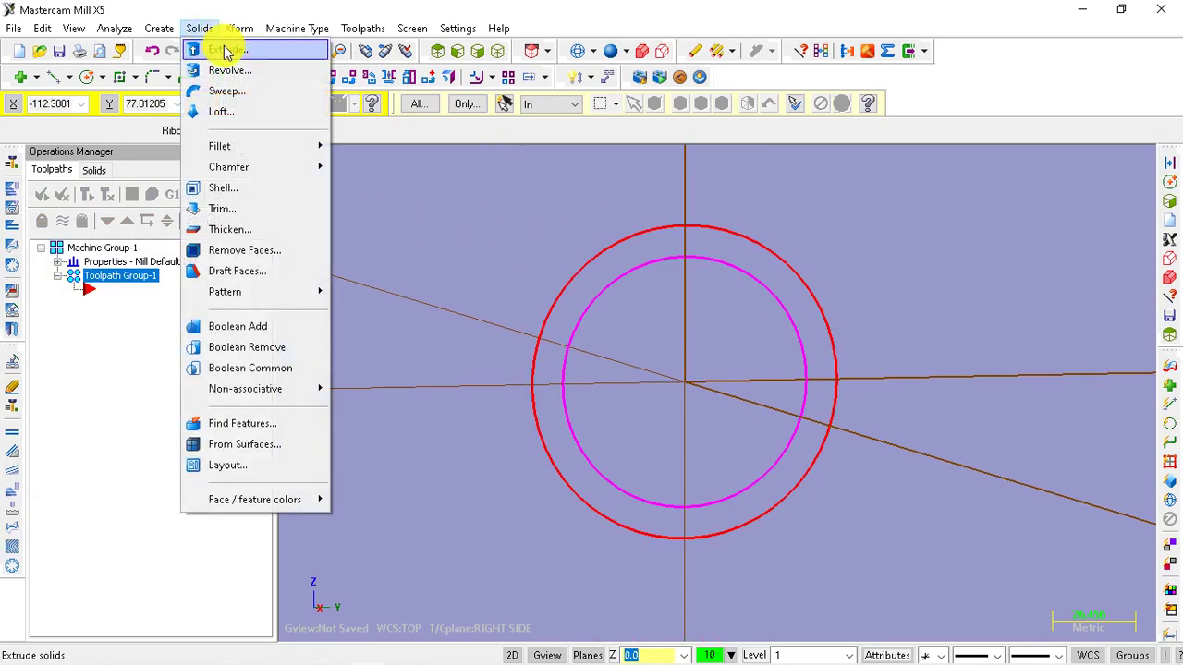
pyautogui.click(228, 49)
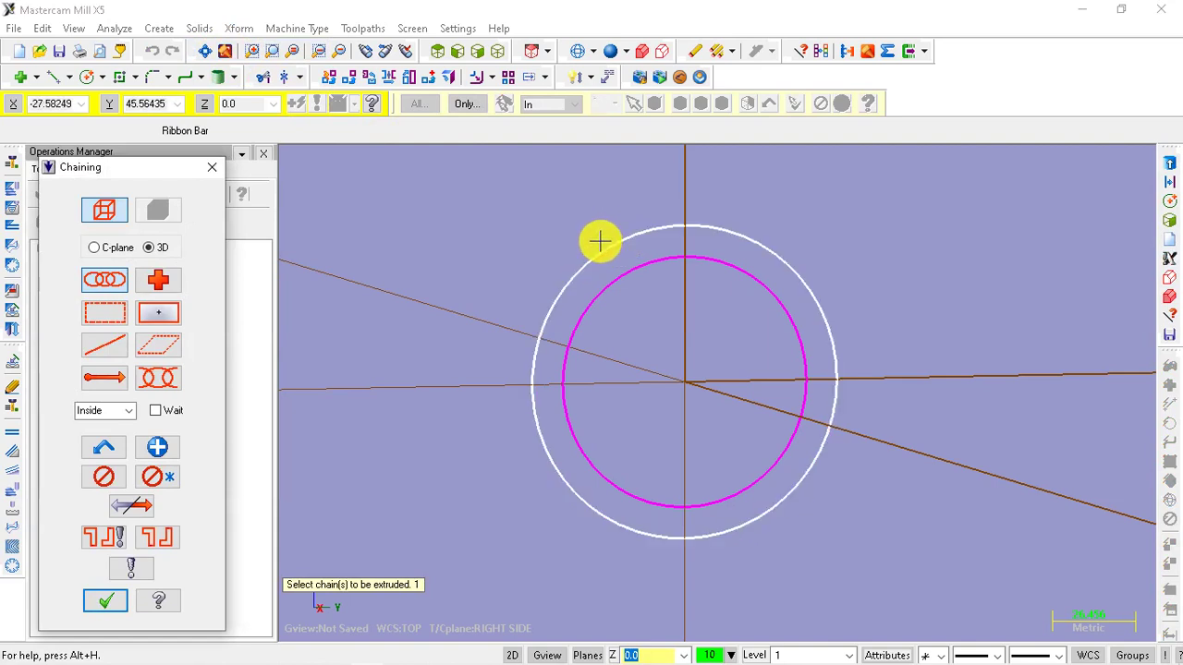
pyautogui.click(600, 241)
pyautogui.click(616, 268)
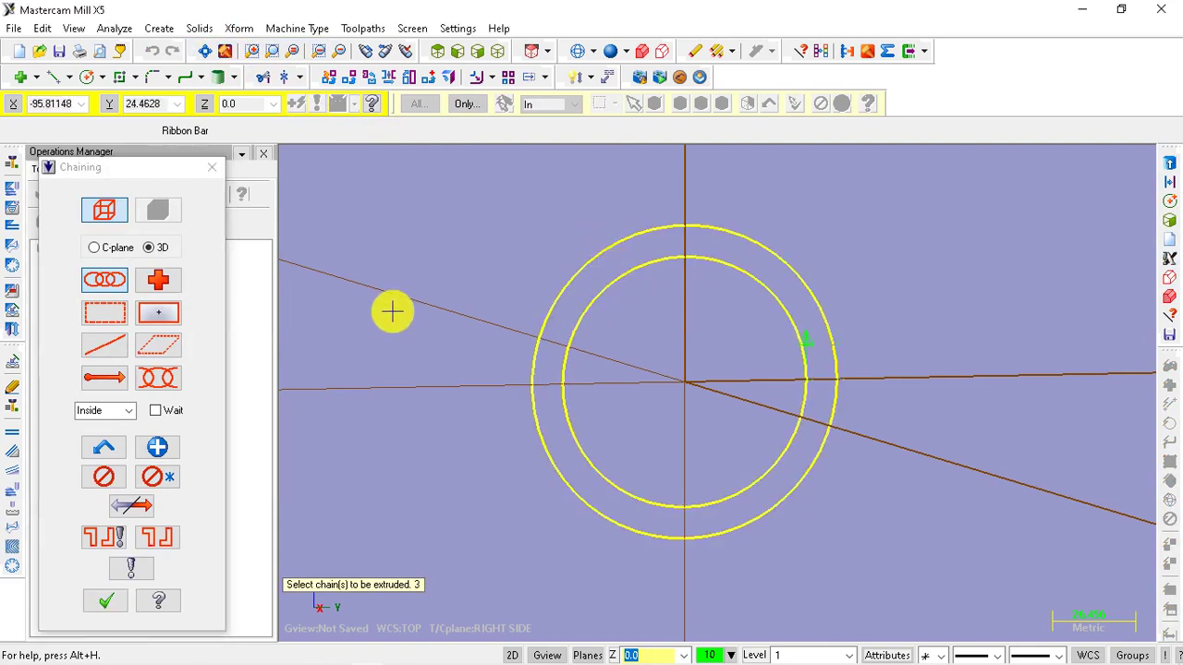
pyautogui.click(100, 605)
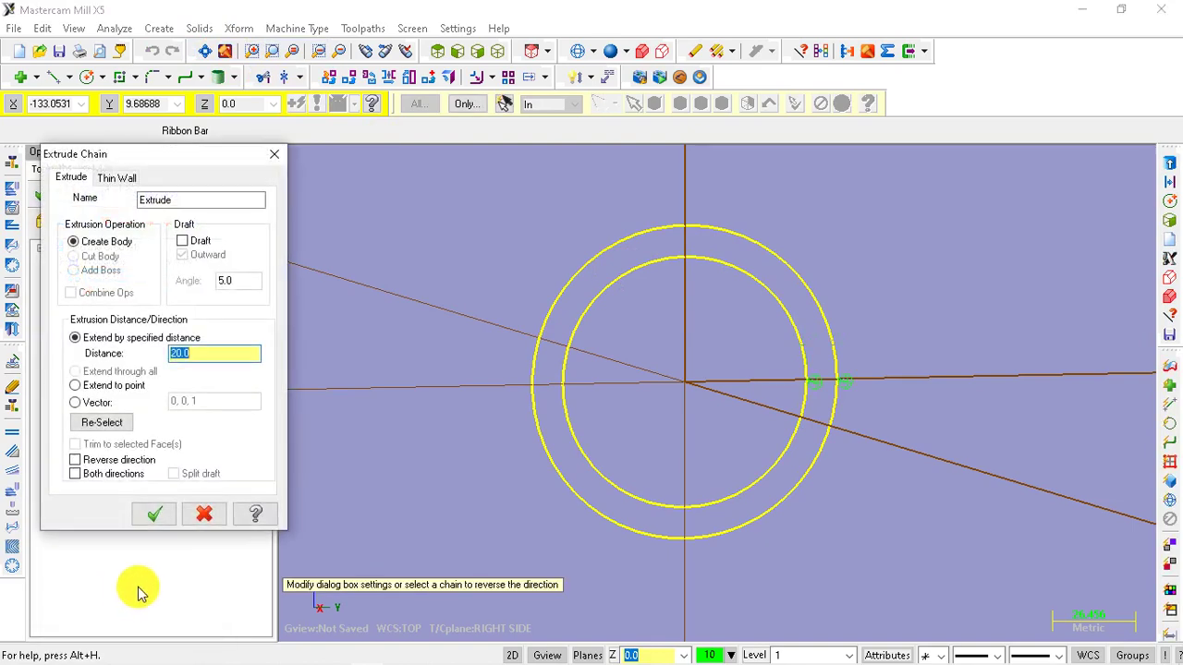
pyautogui.moveTo(575, 216); pyautogui.dragTo(527, 280, button='middle')
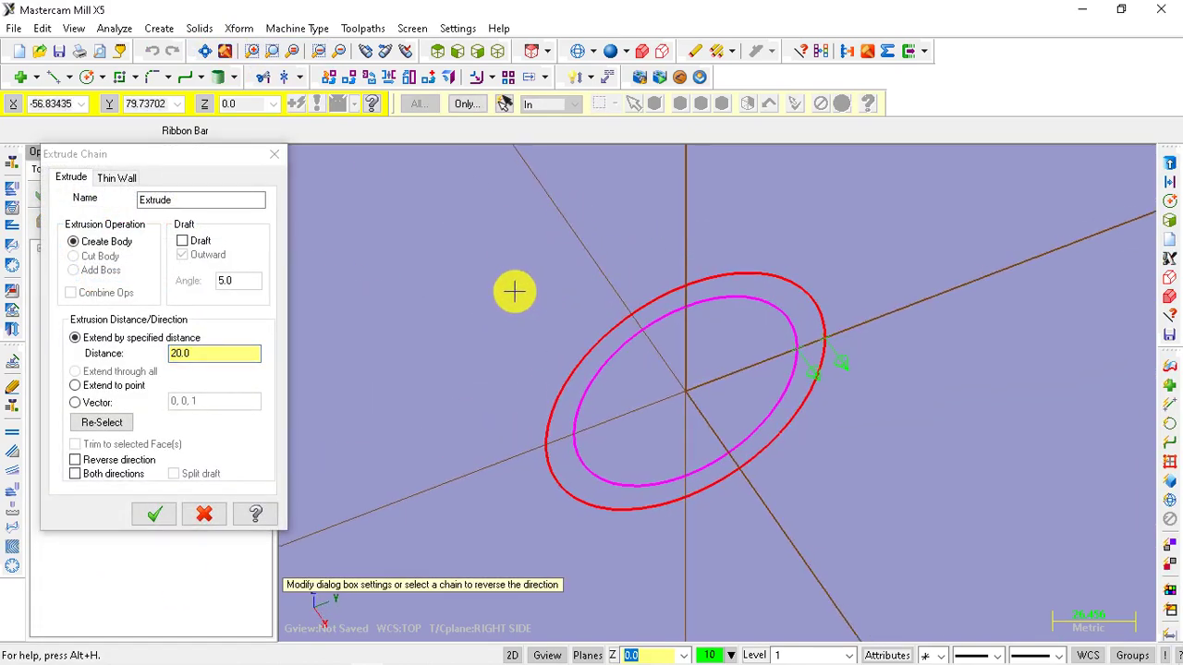
pyautogui.moveTo(224, 353); pyautogui.dragTo(170, 354)
pyautogui.write('50')
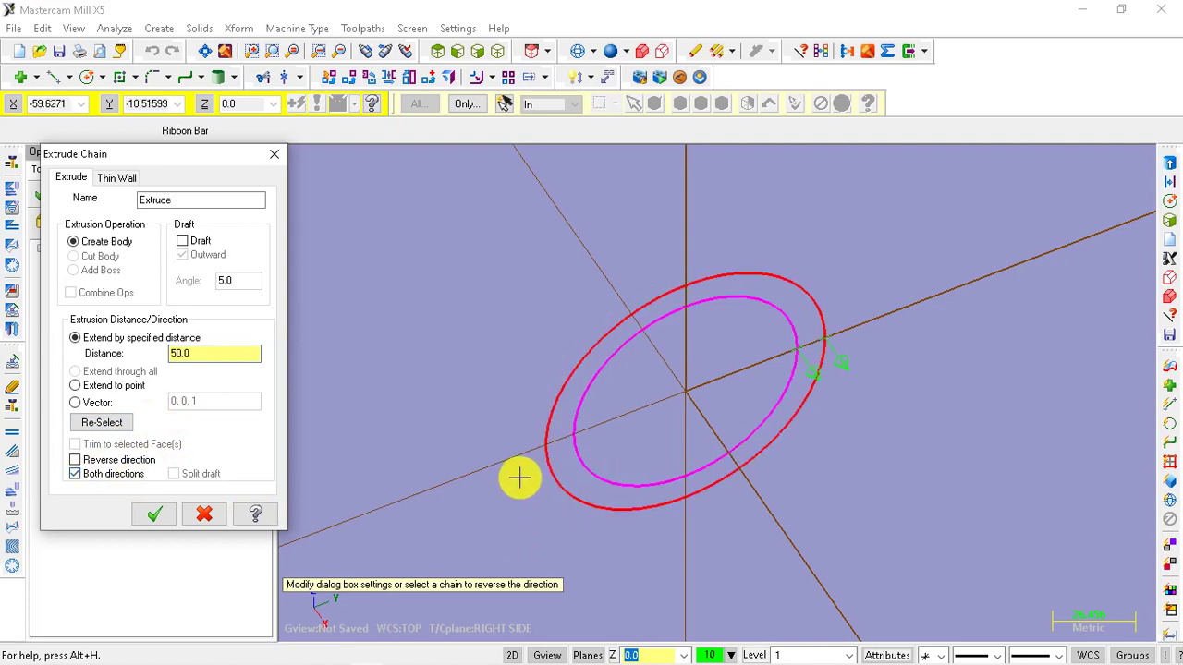
pyautogui.click(154, 515)
pyautogui.moveTo(810, 491)
pyautogui.mouseDown(button='middle')
pyautogui.moveTo(879, 391)
pyautogui.moveTo(902, 413)
pyautogui.mouseUp(button='middle')
pyautogui.scroll(-2, 899, 408)
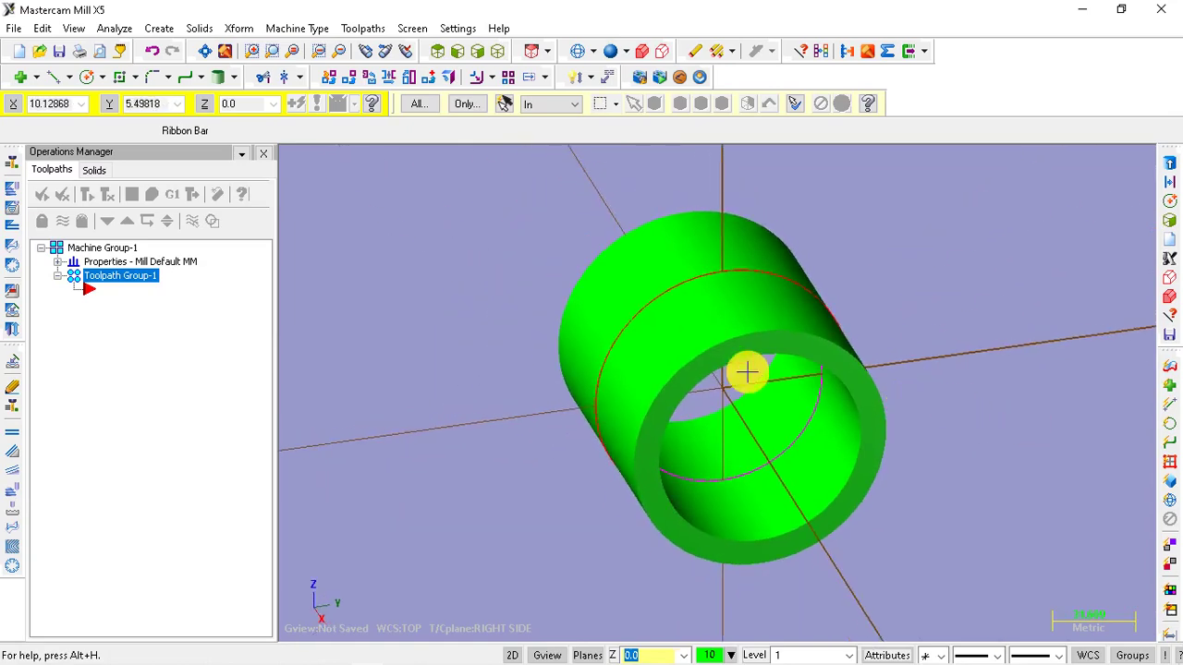
pyautogui.scroll(-2, 576, 277)
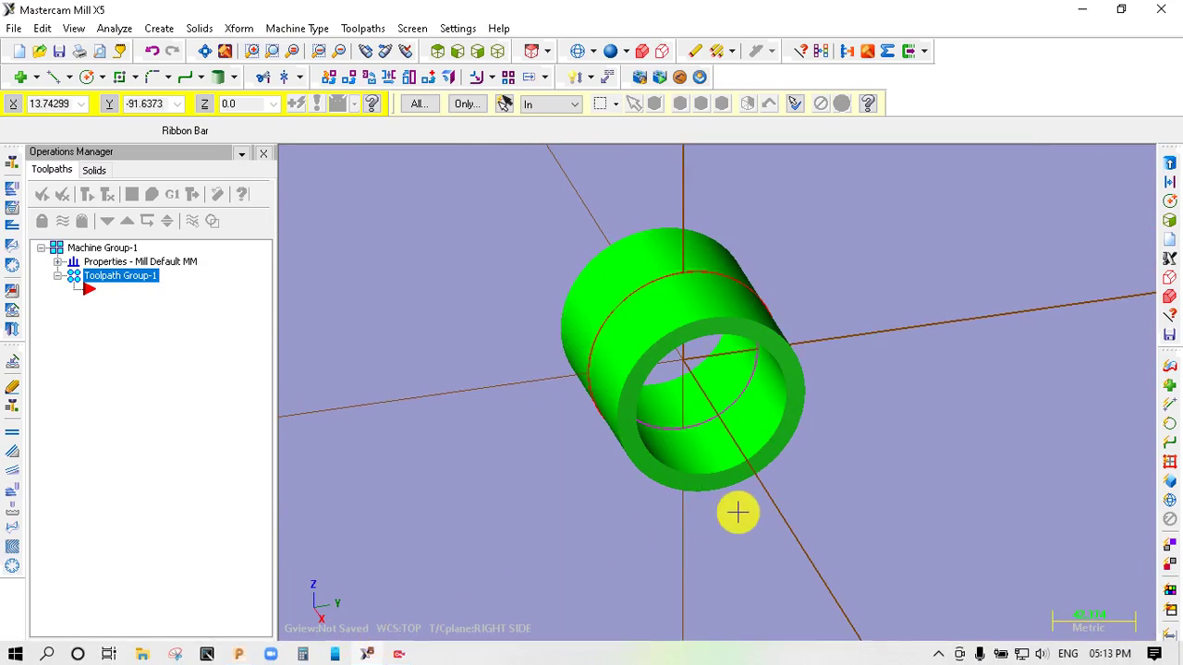
pyautogui.click(399, 654)
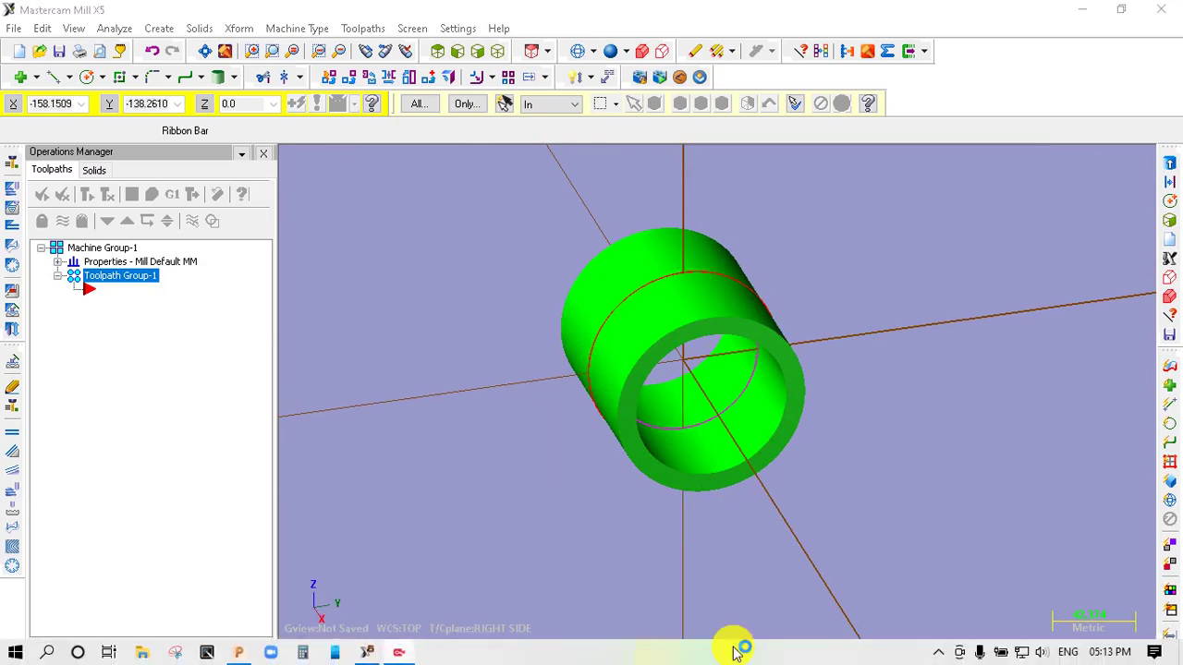
pyautogui.moveTo(872, 449)
pyautogui.mouseDown(button='middle')
pyautogui.moveTo(614, 377)
pyautogui.moveTo(771, 367)
pyautogui.moveTo(851, 425)
pyautogui.mouseUp(button='middle')
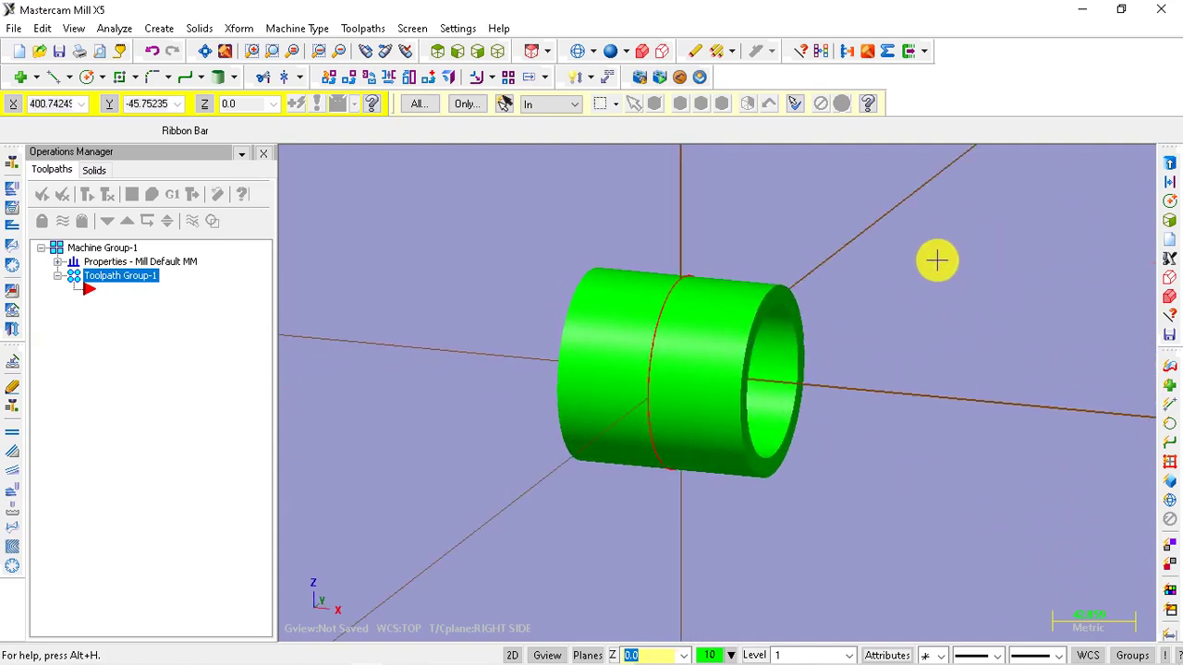
# - View the tube from Top (WCS) with the construction depth at Z 50.0
pyautogui.rightClick(747, 194)
pyautogui.click(821, 337)
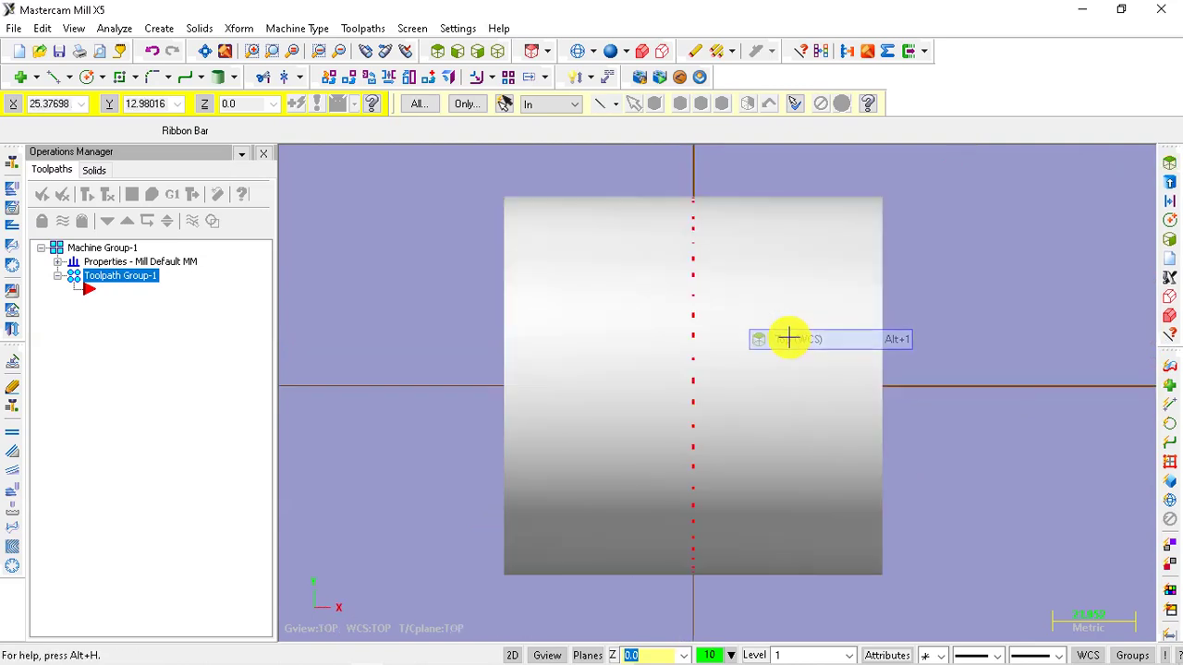
pyautogui.scroll(-2, 646, 416)
pyautogui.write('50')
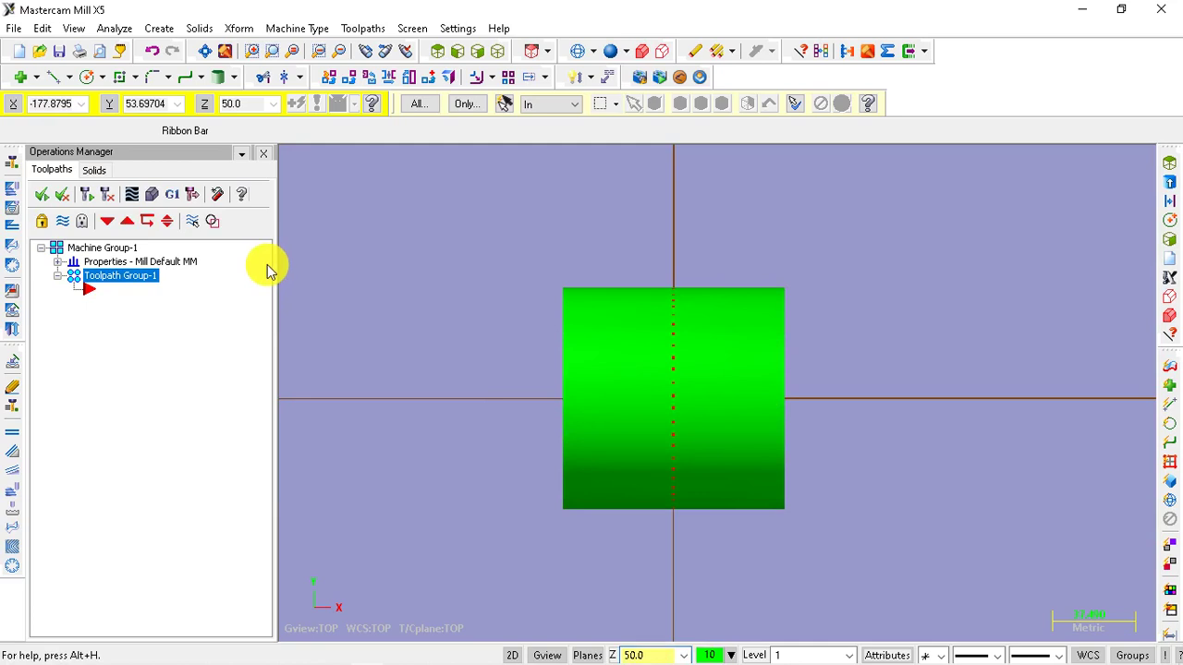
pyautogui.click(90, 82)
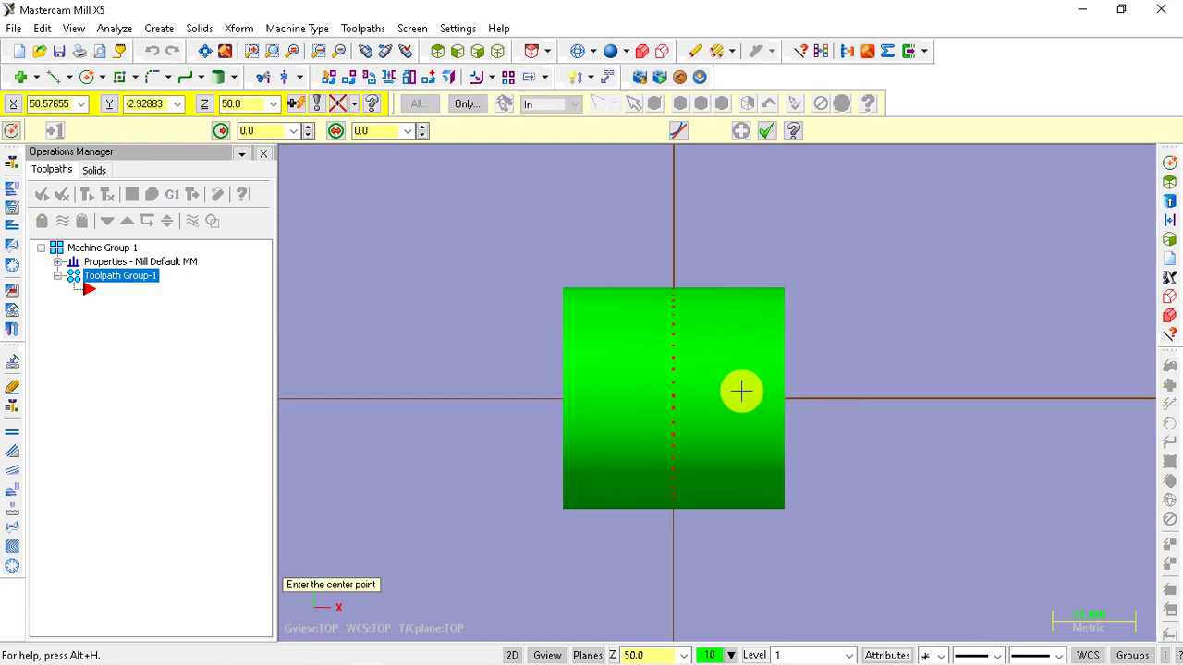
# - Place a 10-diameter circle centred on the origin at Z 50
pyautogui.click(674, 397)
pyautogui.write('10')
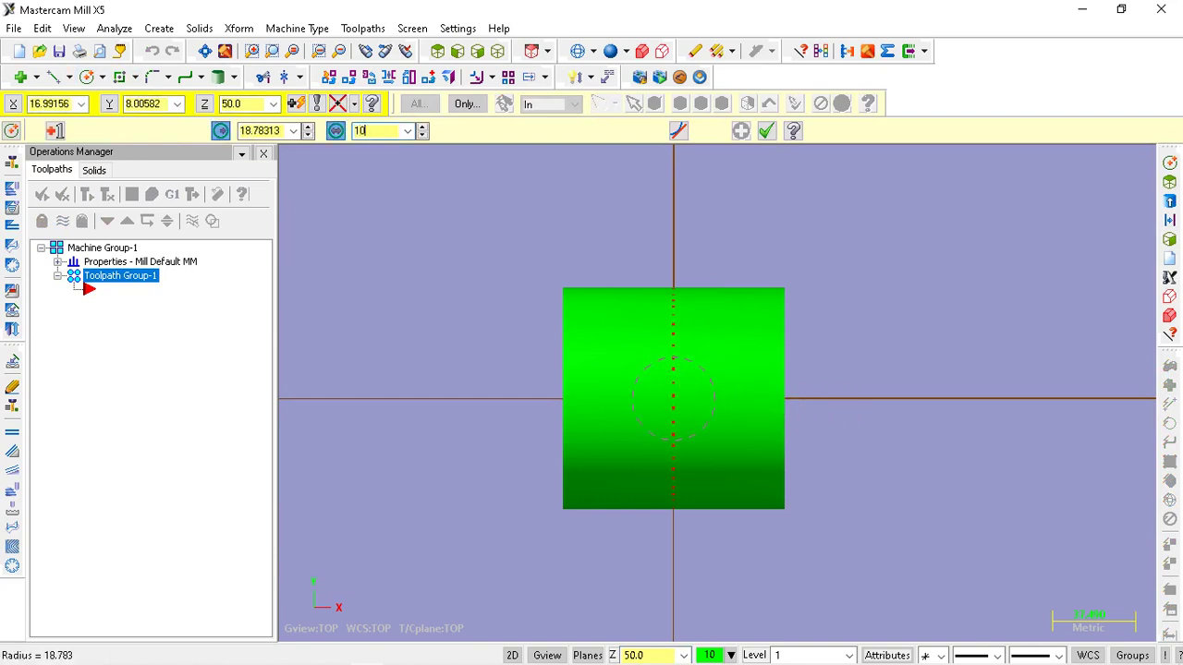
pyautogui.click(711, 382)
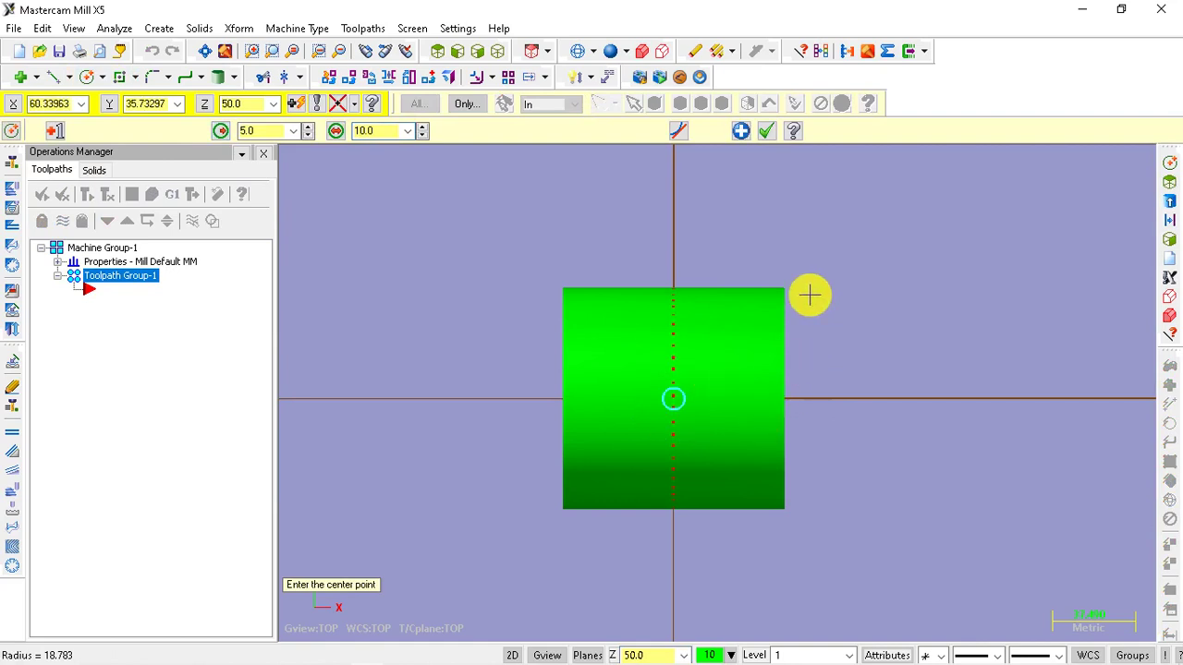
pyautogui.click(769, 132)
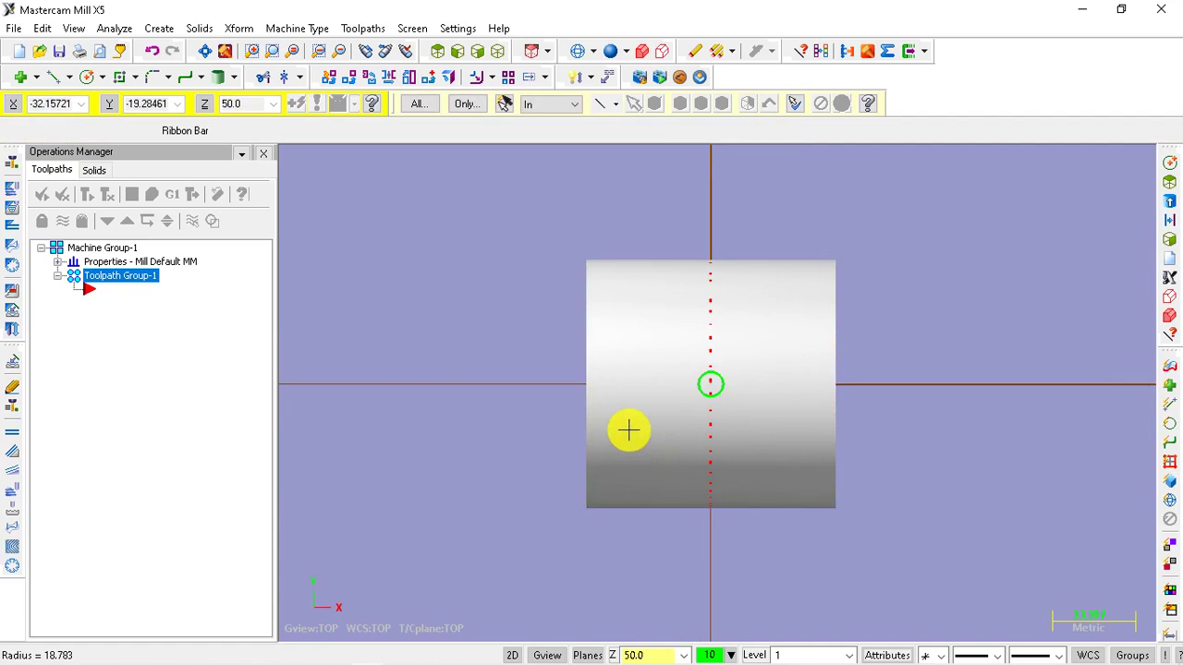
pyautogui.click(616, 277)
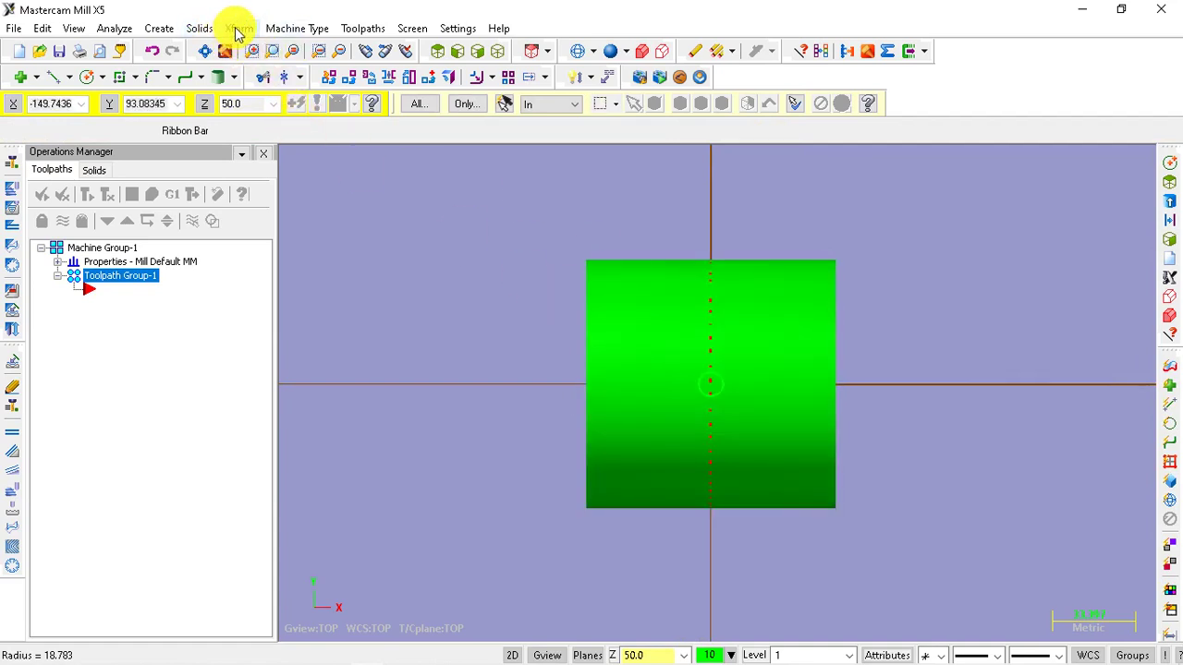
# - Deselect the tube, start a Translate, and switch the part to wireframe display
pyautogui.click(607, 334)
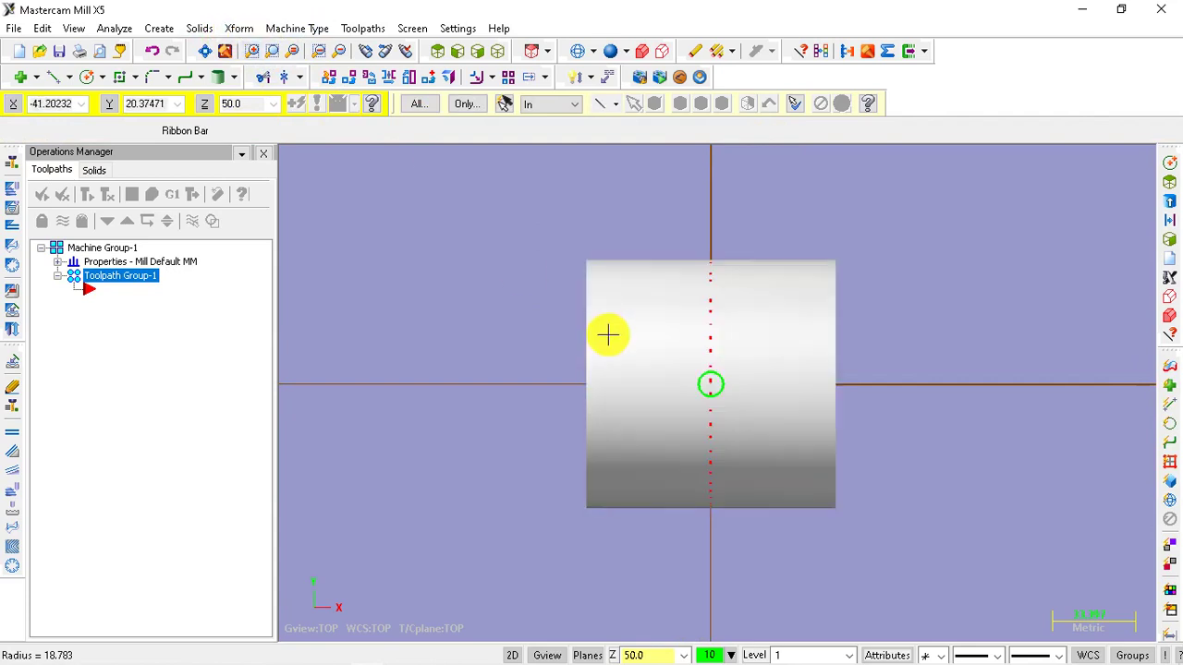
pyautogui.click(832, 395)
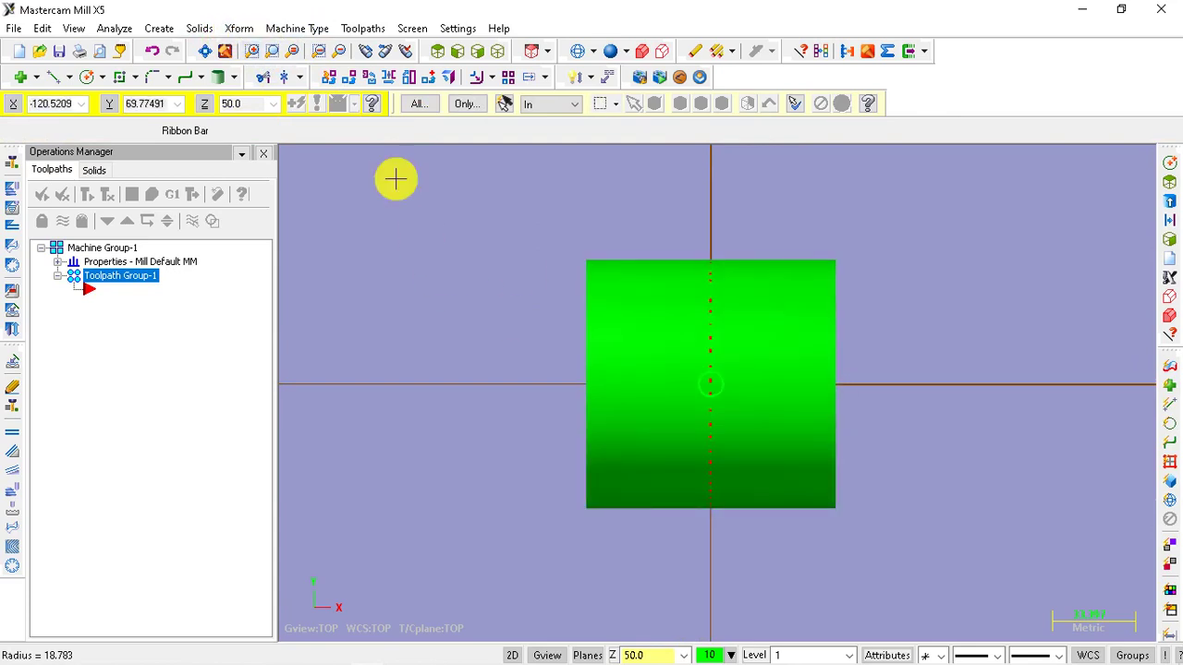
pyautogui.click(237, 30)
pyautogui.click(266, 51)
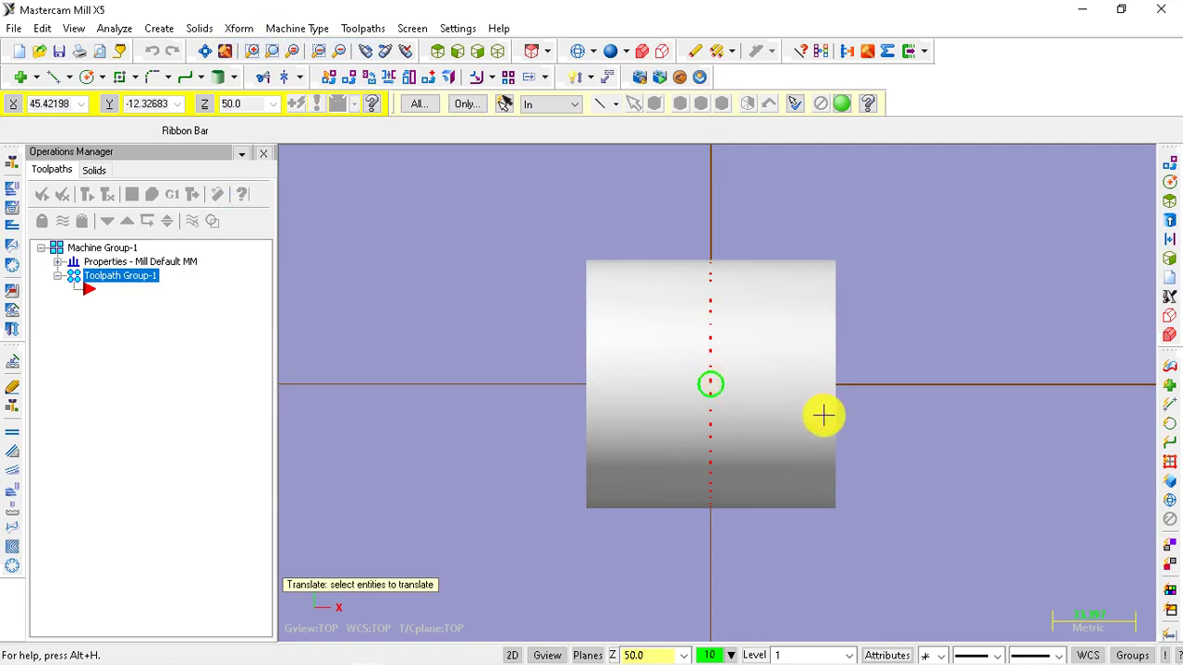
pyautogui.hotkey('alt', 's')
pyautogui.scroll(2, 792, 436)
pyautogui.scroll(2, 787, 435)
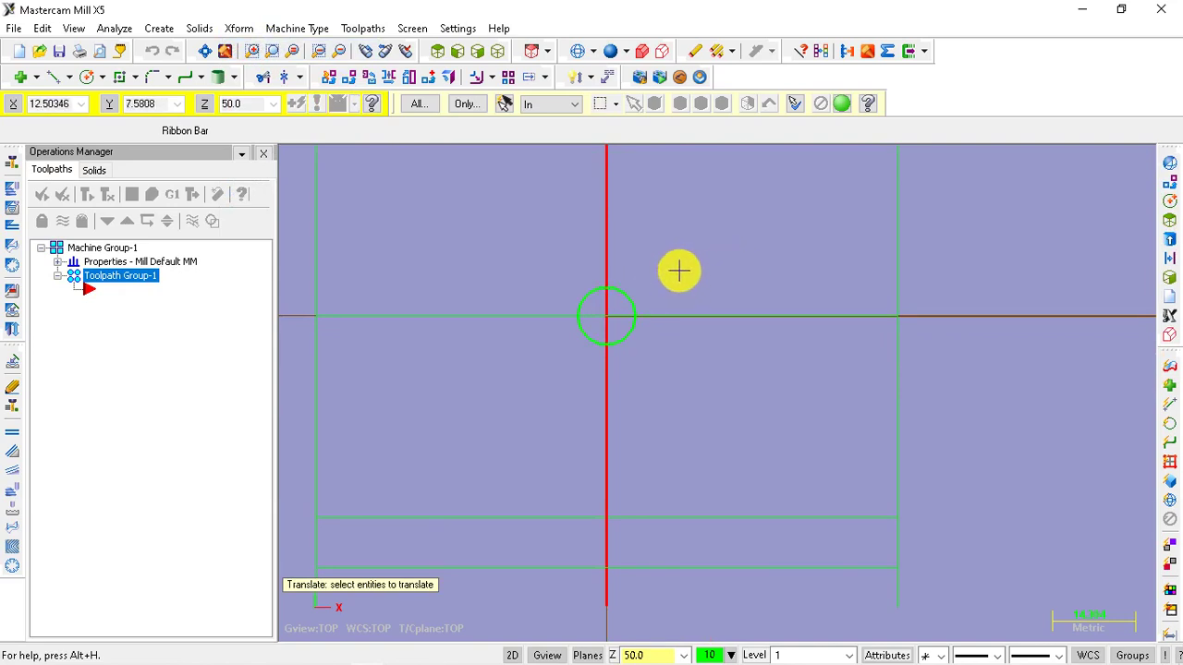
# - Copy the 10-diameter circle twice with ΔX 20, placing copies at X 20 and 40
pyautogui.click(633, 289)
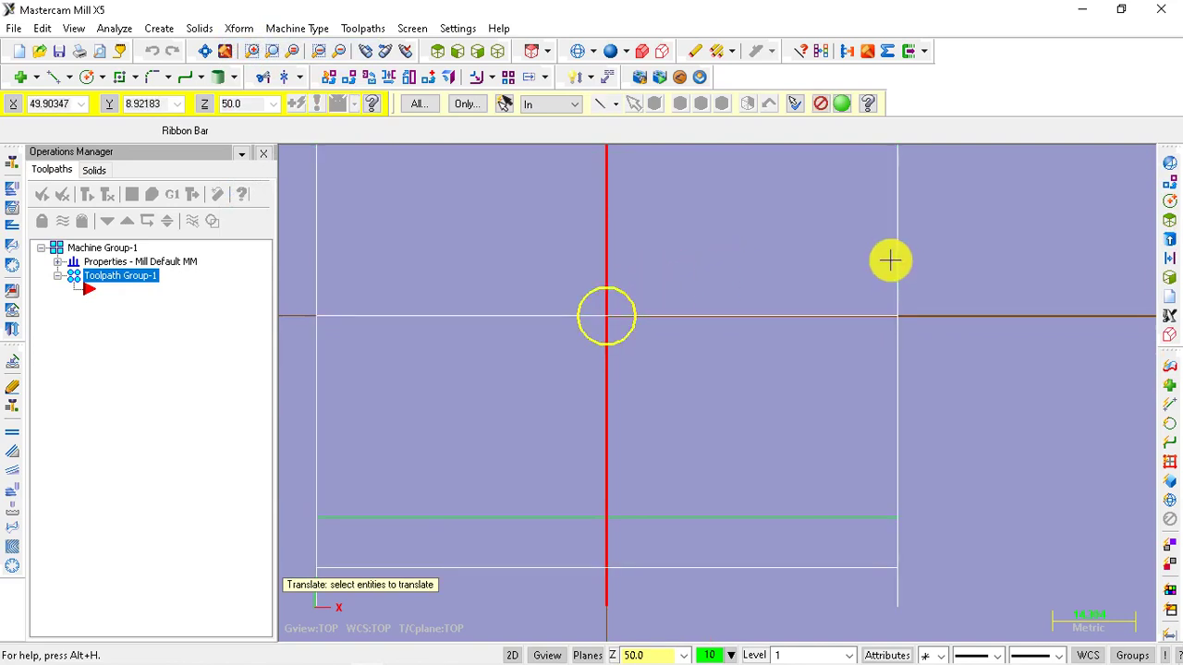
pyautogui.click(841, 102)
pyautogui.click(146, 204)
pyautogui.write('20')
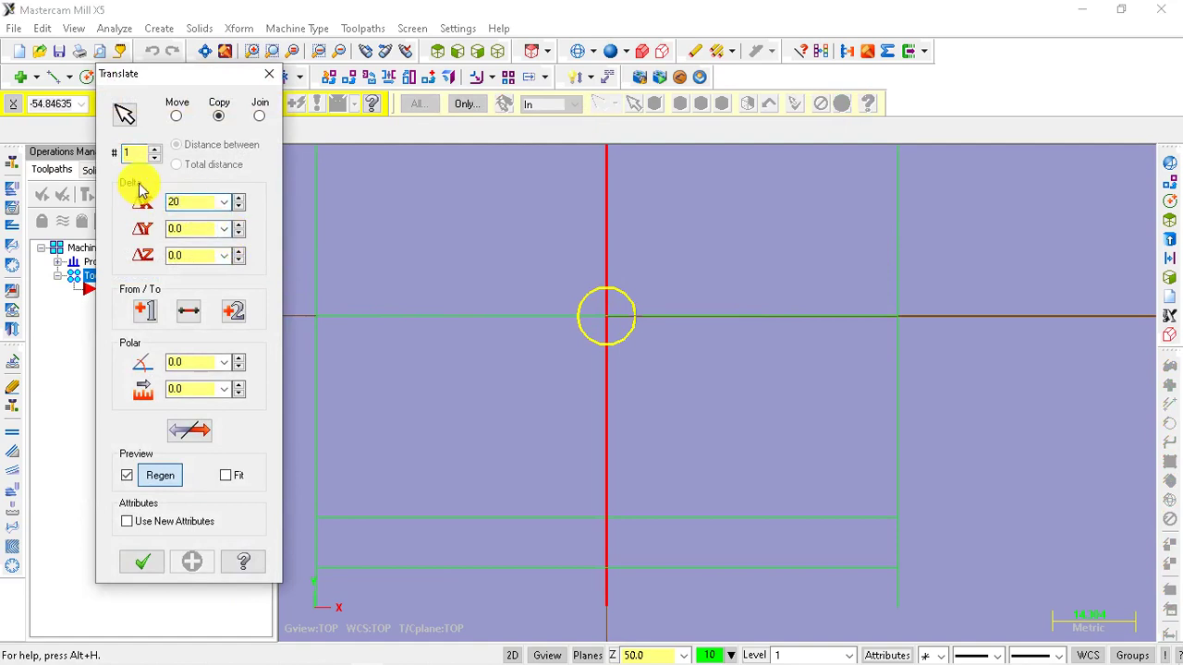
pyautogui.click(135, 151)
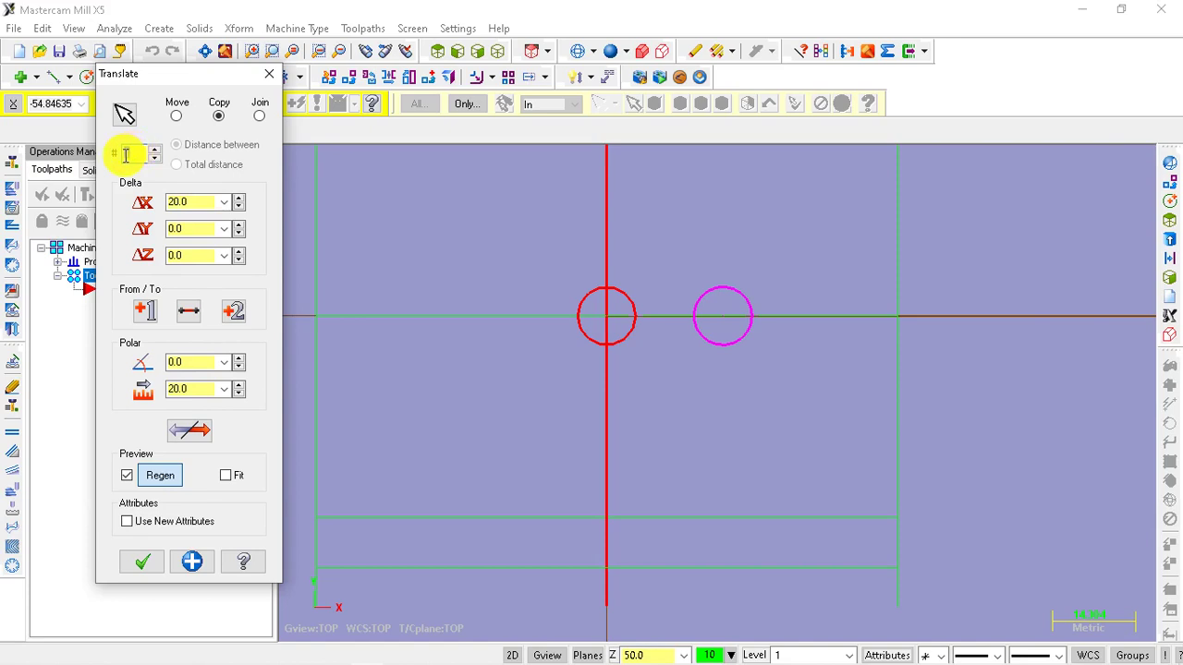
pyautogui.write('2')
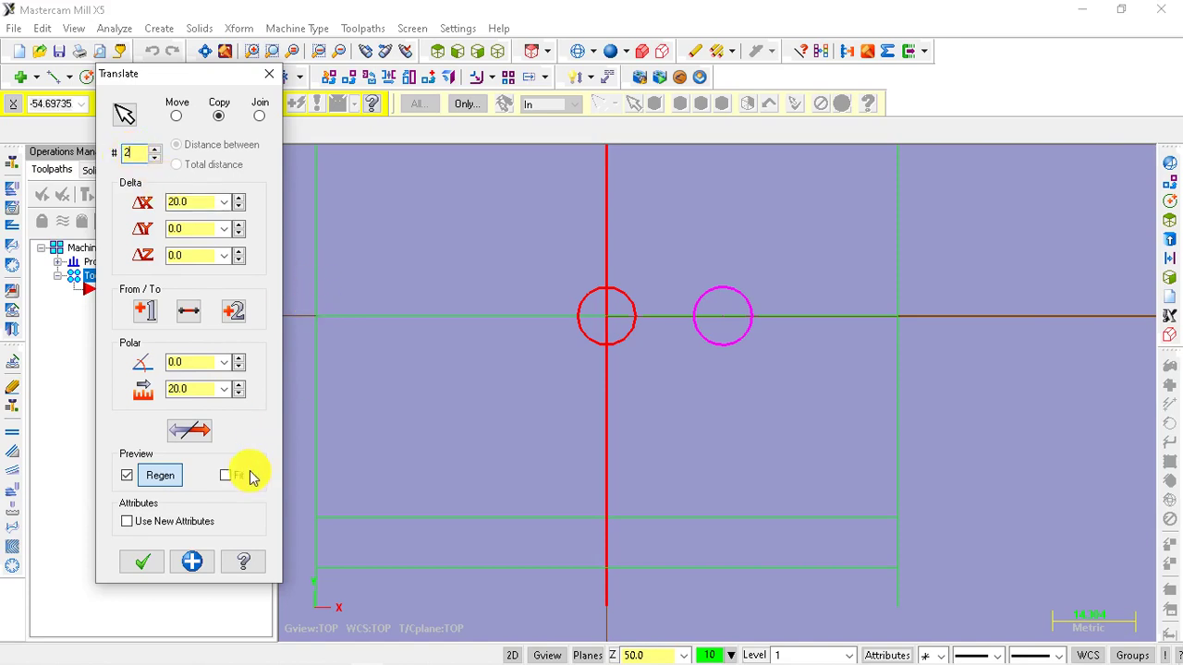
pyautogui.click(159, 554)
pyautogui.scroll(1, 805, 388)
pyautogui.scroll(-2, 786, 406)
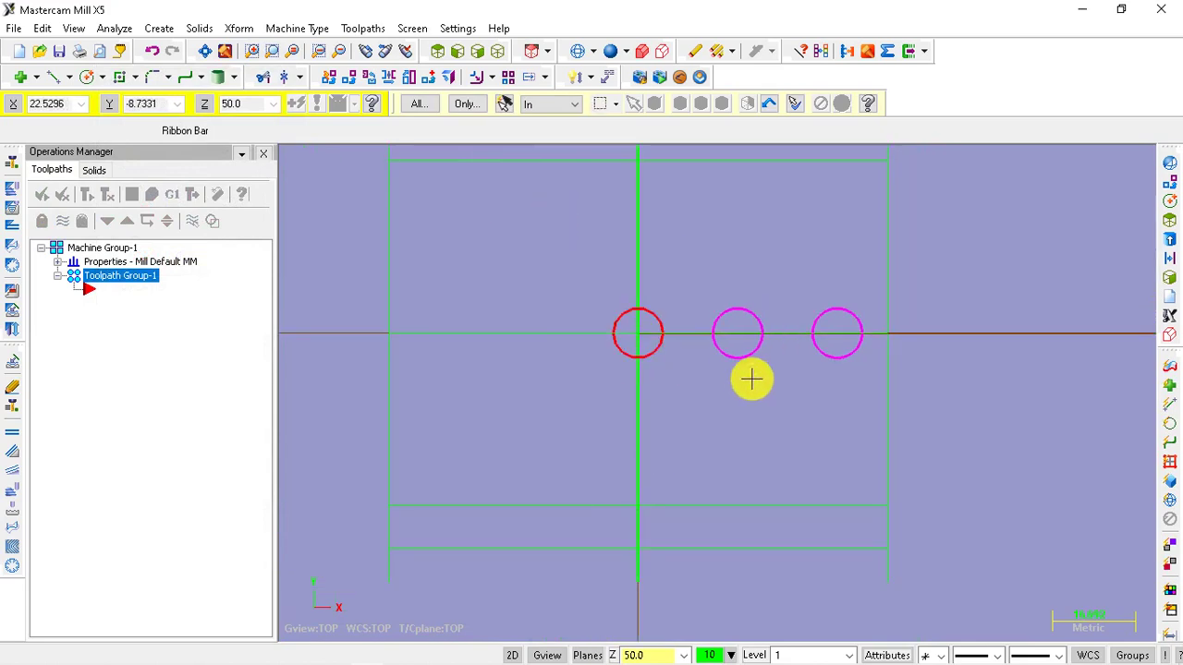
# - Mirror copies of the two circles across X 0, to X -20 and -40
pyautogui.click(238, 29)
pyautogui.click(270, 91)
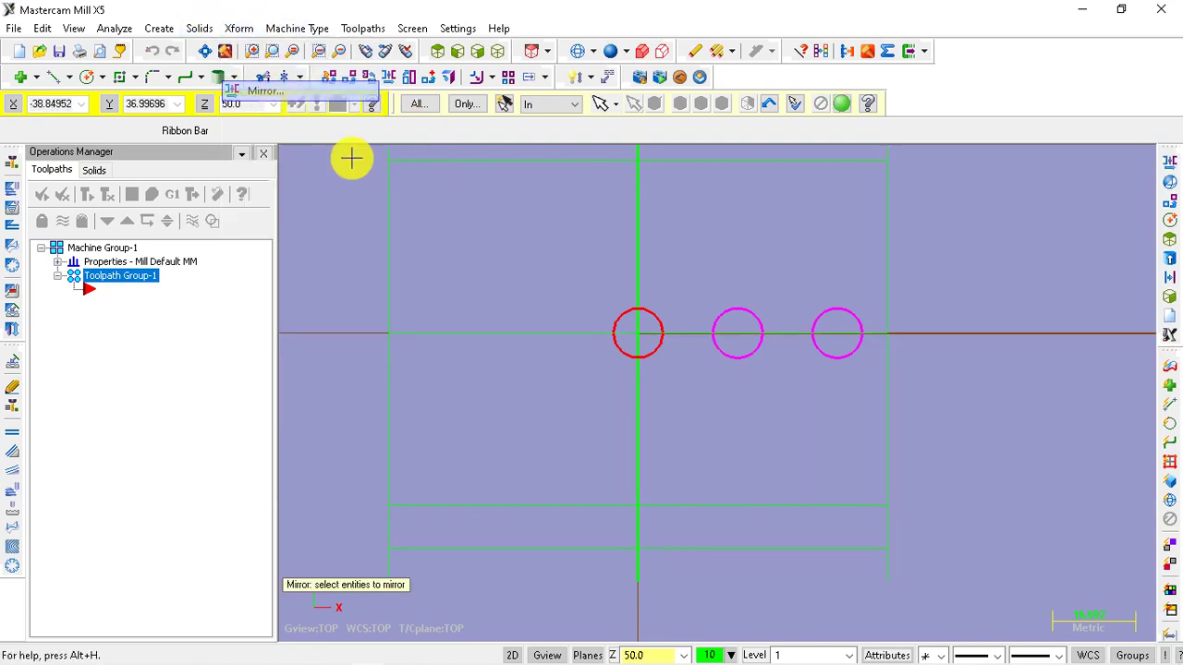
pyautogui.click(749, 361)
pyautogui.click(843, 328)
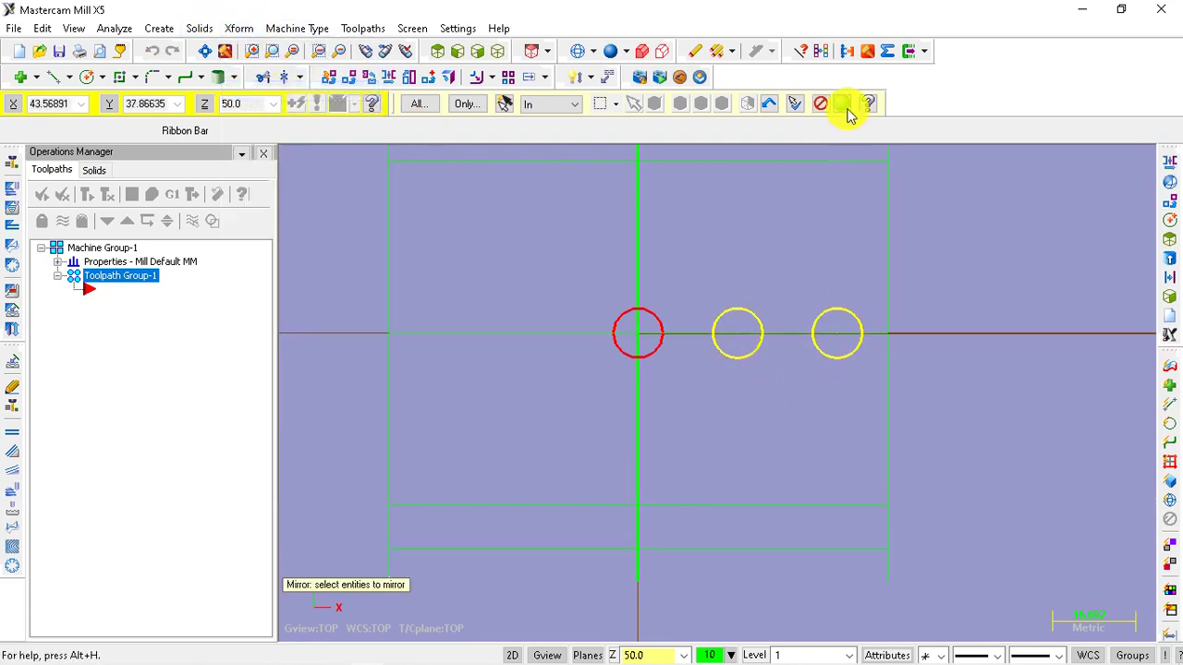
pyautogui.click(841, 103)
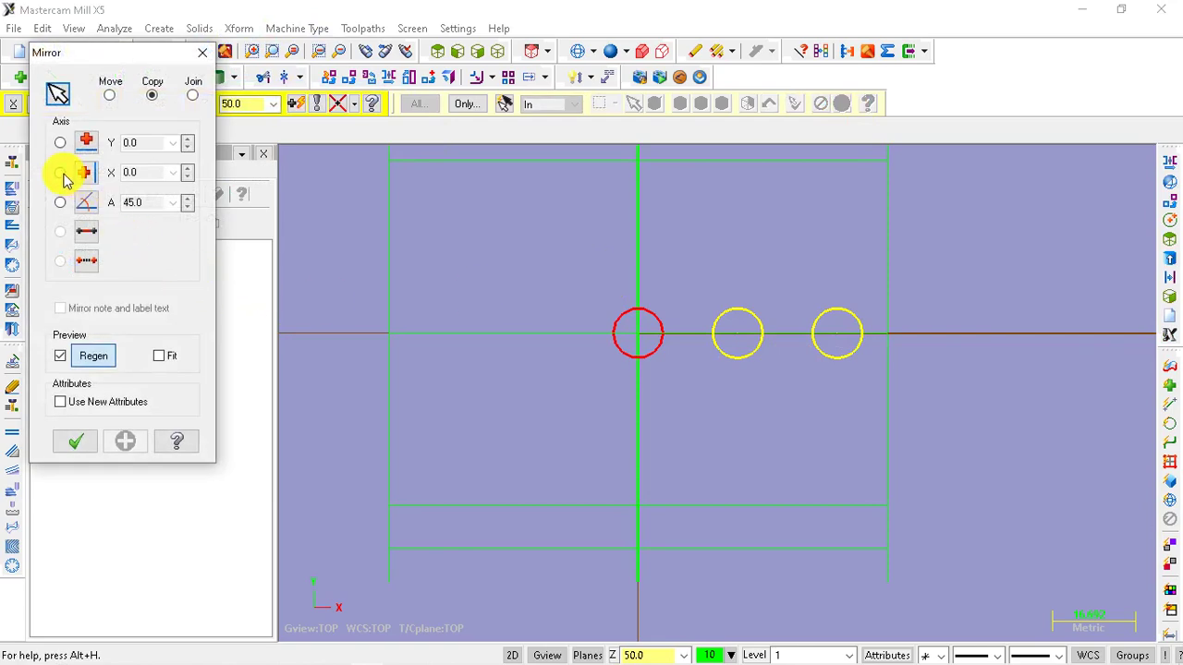
pyautogui.click(61, 174)
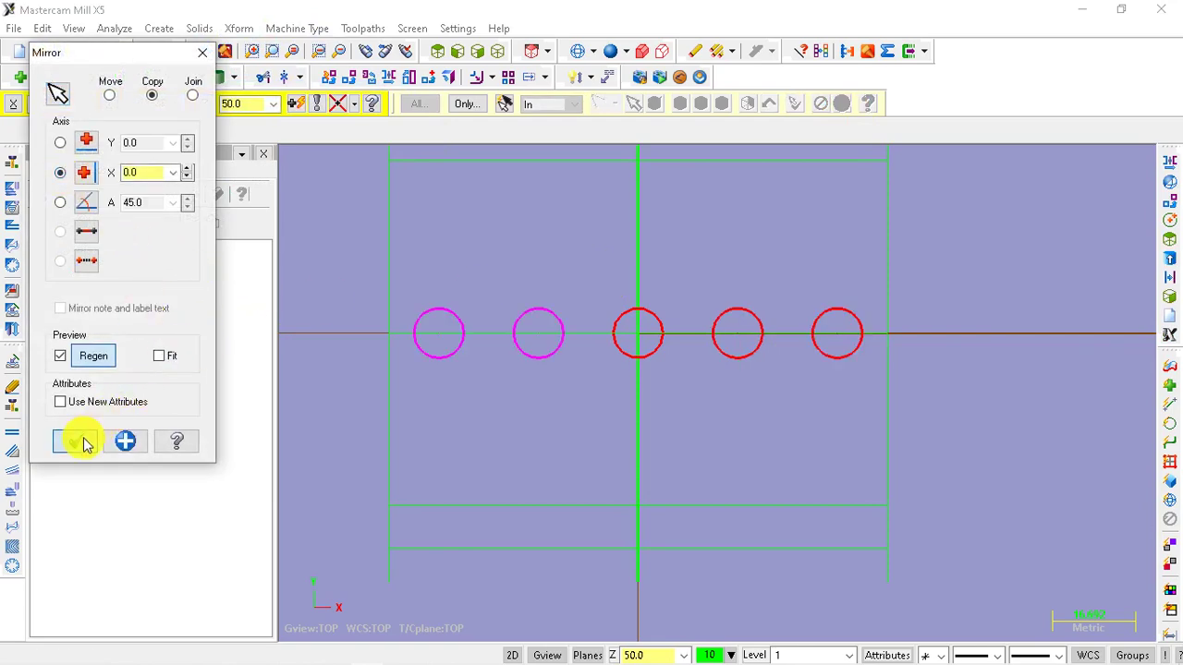
pyautogui.click(81, 443)
# - Shade the part again and orbit to see the five circles along the tube
pyautogui.scroll(-2, 689, 398)
pyautogui.moveTo(690, 399)
pyautogui.mouseDown(button='middle')
pyautogui.moveTo(763, 311)
pyautogui.moveTo(840, 345)
pyautogui.mouseUp(button='middle')
pyautogui.hotkey('alt', 's')
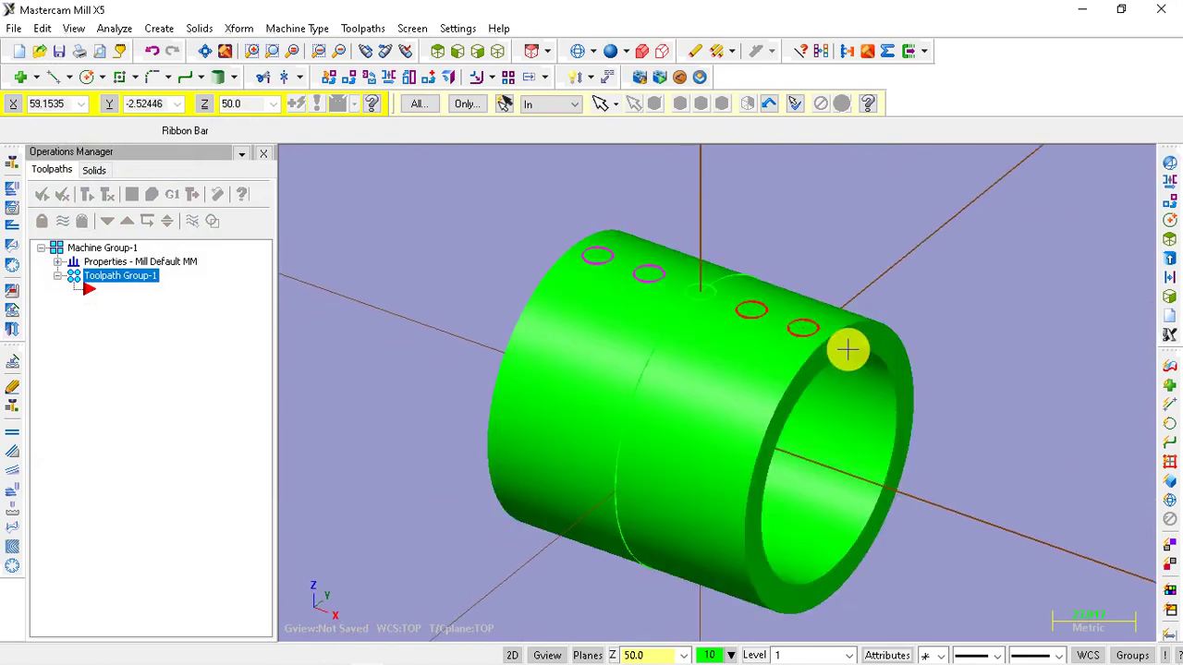
pyautogui.scroll(2, 800, 296)
pyautogui.scroll(2, 637, 272)
pyautogui.scroll(-2, 485, 239)
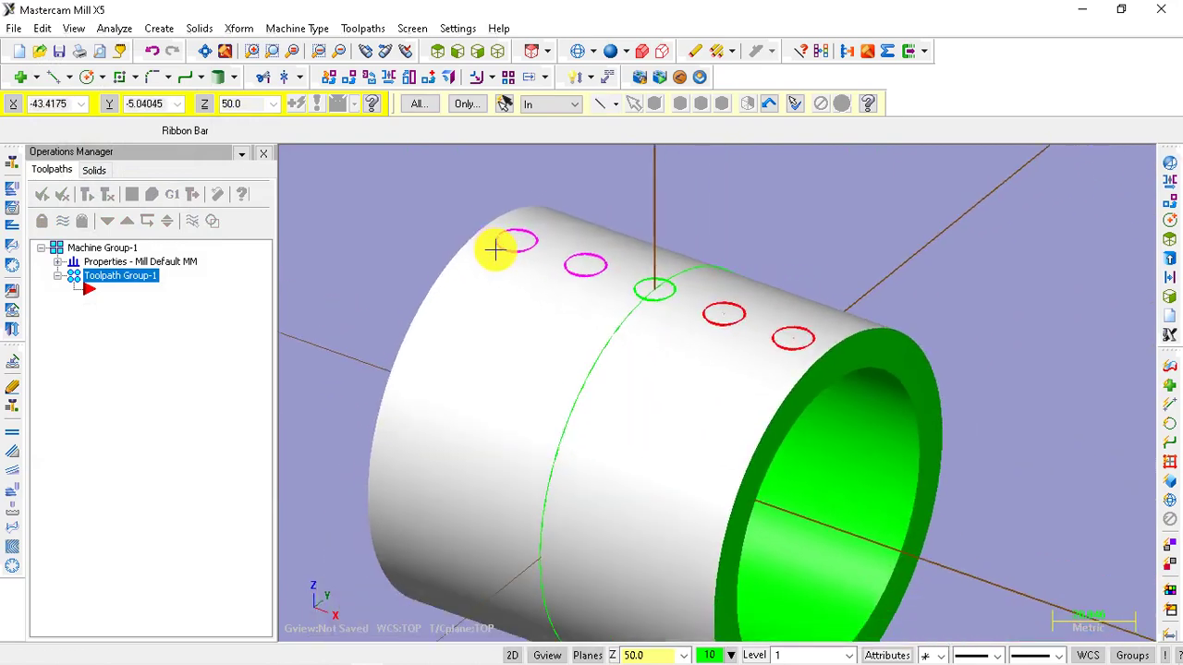
pyautogui.scroll(-1, 494, 246)
pyautogui.moveTo(762, 273)
pyautogui.mouseDown(button='middle')
pyautogui.moveTo(726, 283)
pyautogui.moveTo(515, 222)
pyautogui.mouseUp(button='middle')
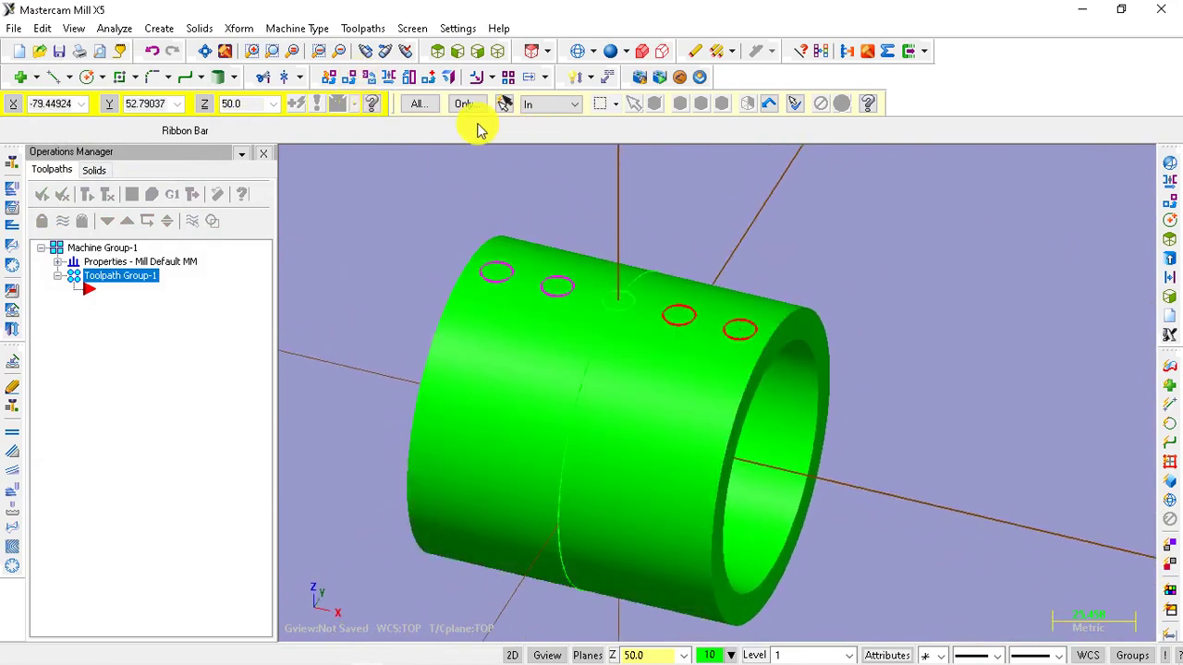
# - Chain the five hole circles for a solid extrusion
pyautogui.click(191, 29)
pyautogui.click(219, 47)
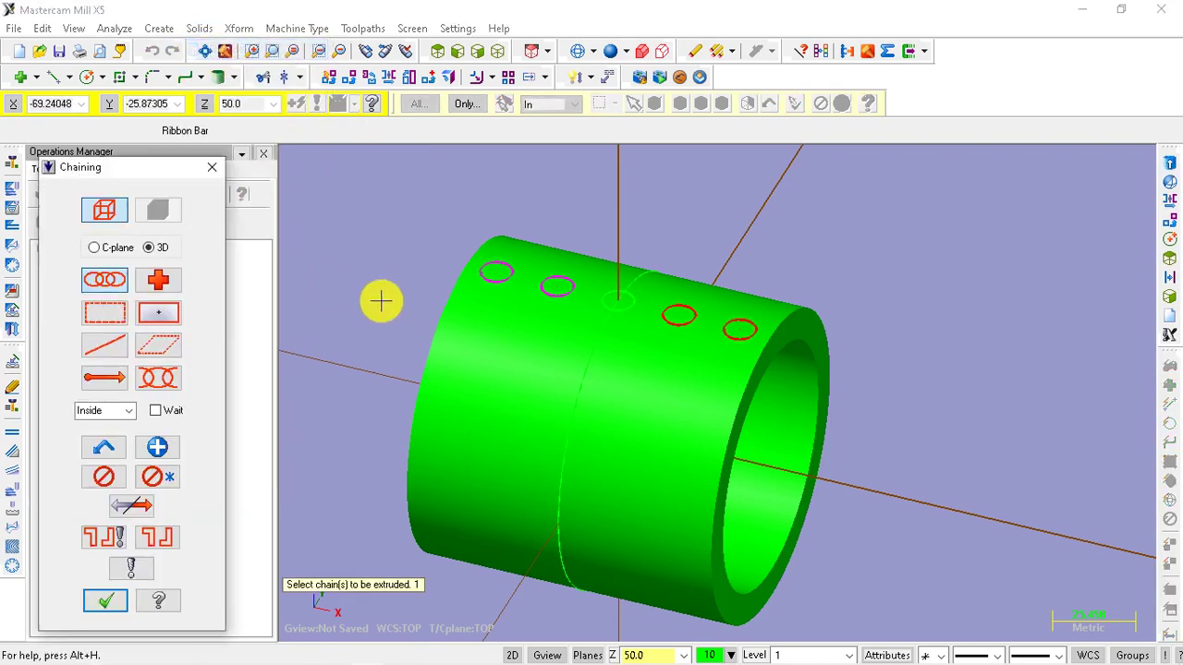
pyautogui.click(486, 282)
pyautogui.click(547, 297)
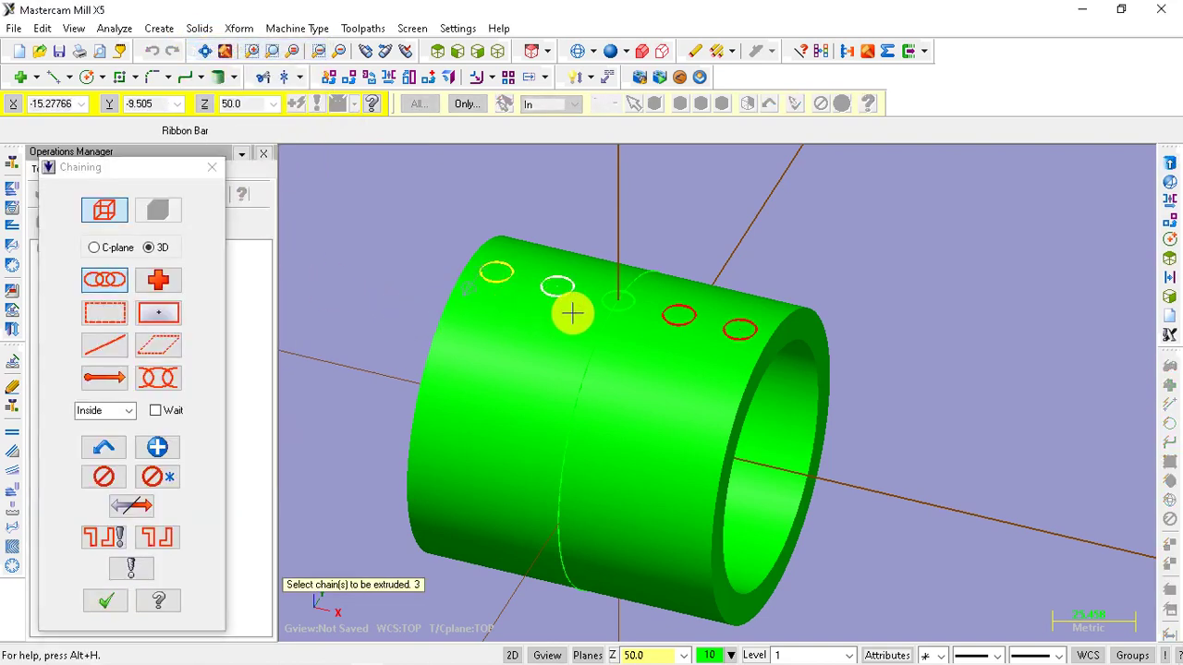
pyautogui.click(621, 311)
pyautogui.click(680, 318)
pyautogui.click(739, 331)
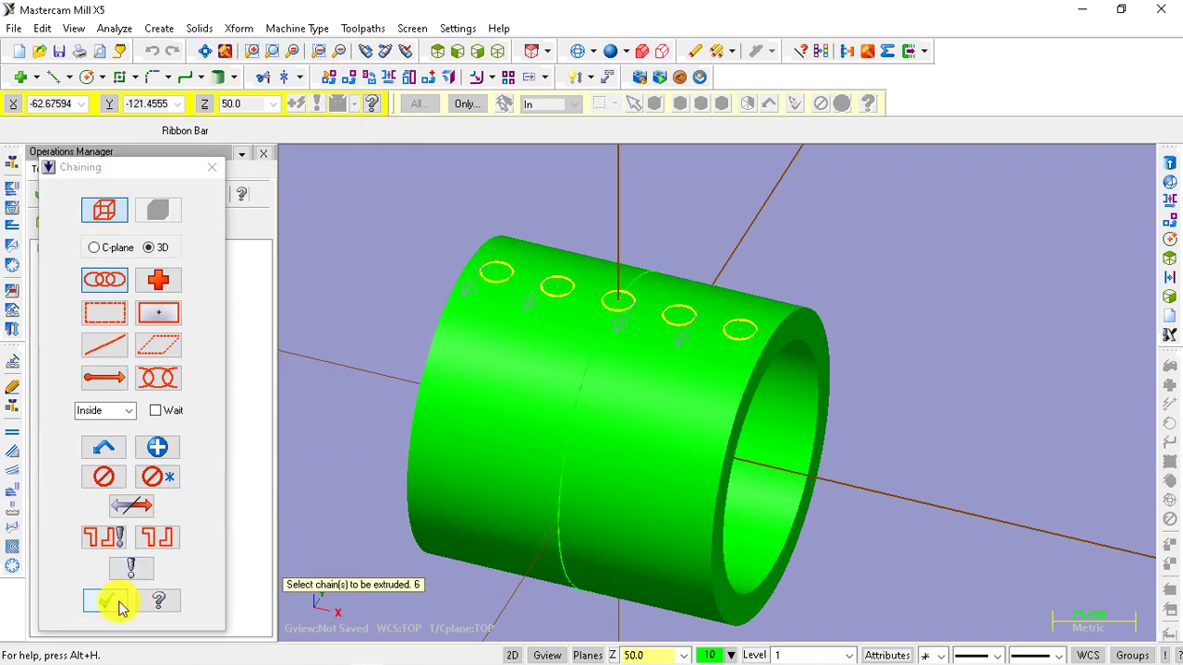
pyautogui.click(113, 603)
# - Adjust the chained circles and switch the extrusion to Cut Body (Extrude Cut)
pyautogui.moveTo(1010, 275)
pyautogui.mouseDown(button='middle')
pyautogui.moveTo(971, 312)
pyautogui.moveTo(1024, 311)
pyautogui.moveTo(1014, 311)
pyautogui.mouseUp(button='middle')
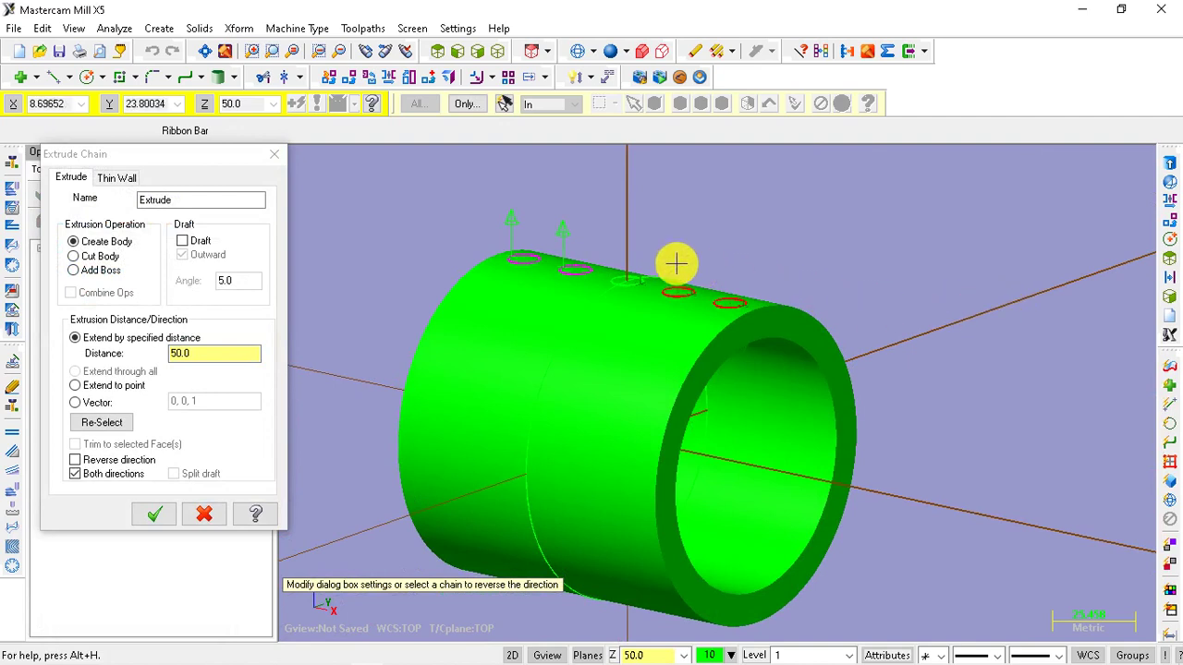
pyautogui.click(573, 255)
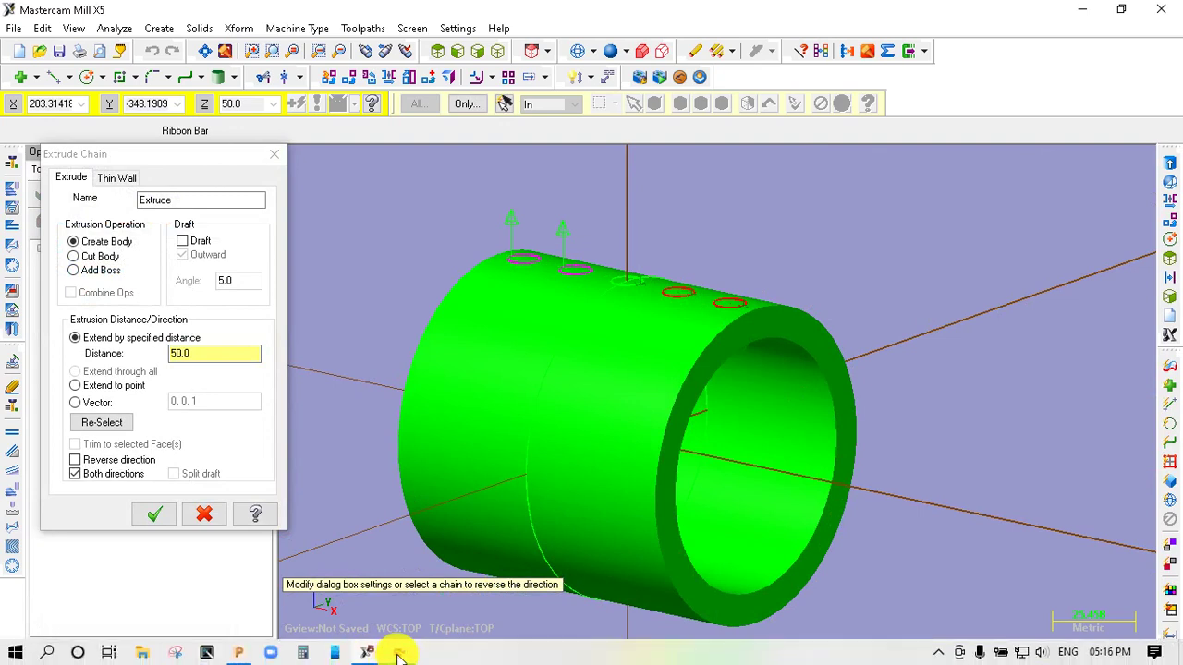
pyautogui.click(399, 654)
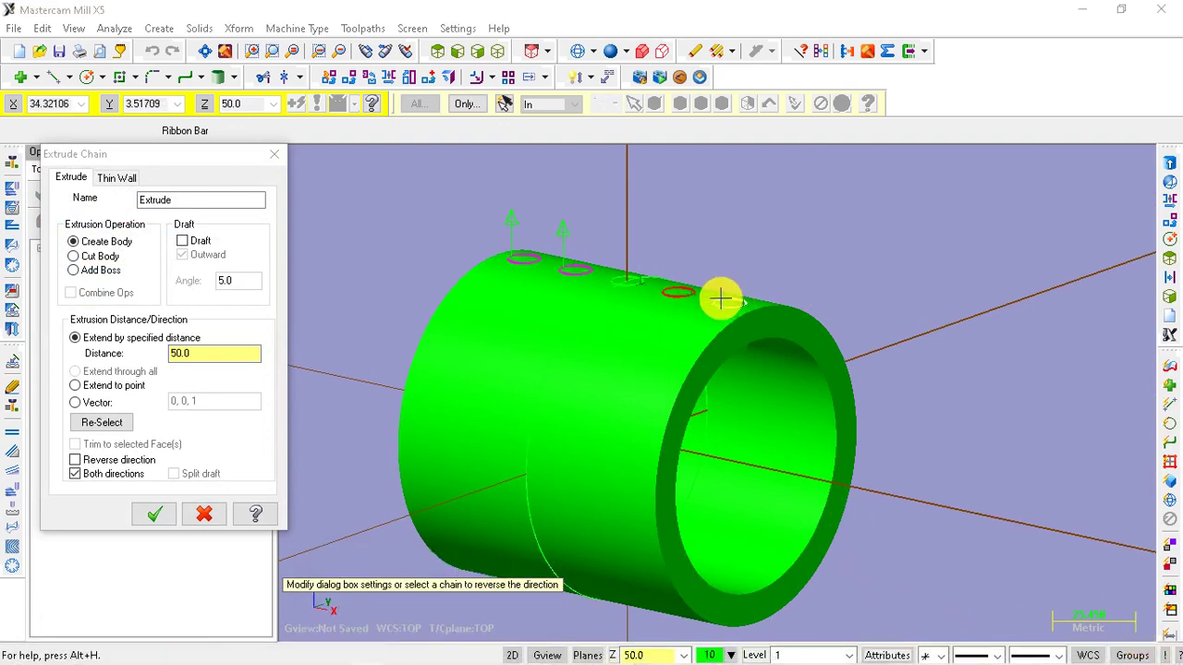
pyautogui.moveTo(708, 308)
pyautogui.mouseDown(button='middle')
pyautogui.moveTo(858, 250)
pyautogui.moveTo(782, 283)
pyautogui.moveTo(801, 264)
pyautogui.moveTo(755, 308)
pyautogui.moveTo(713, 322)
pyautogui.mouseUp(button='middle')
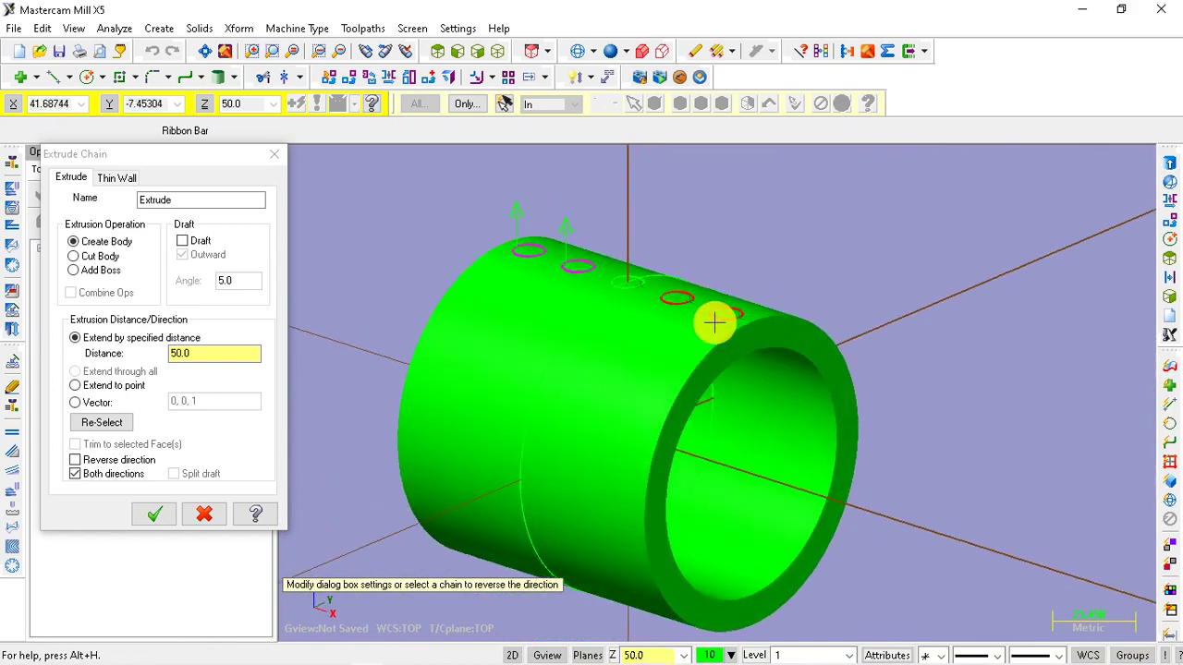
pyautogui.scroll(2, 548, 279)
pyautogui.scroll(2, 546, 274)
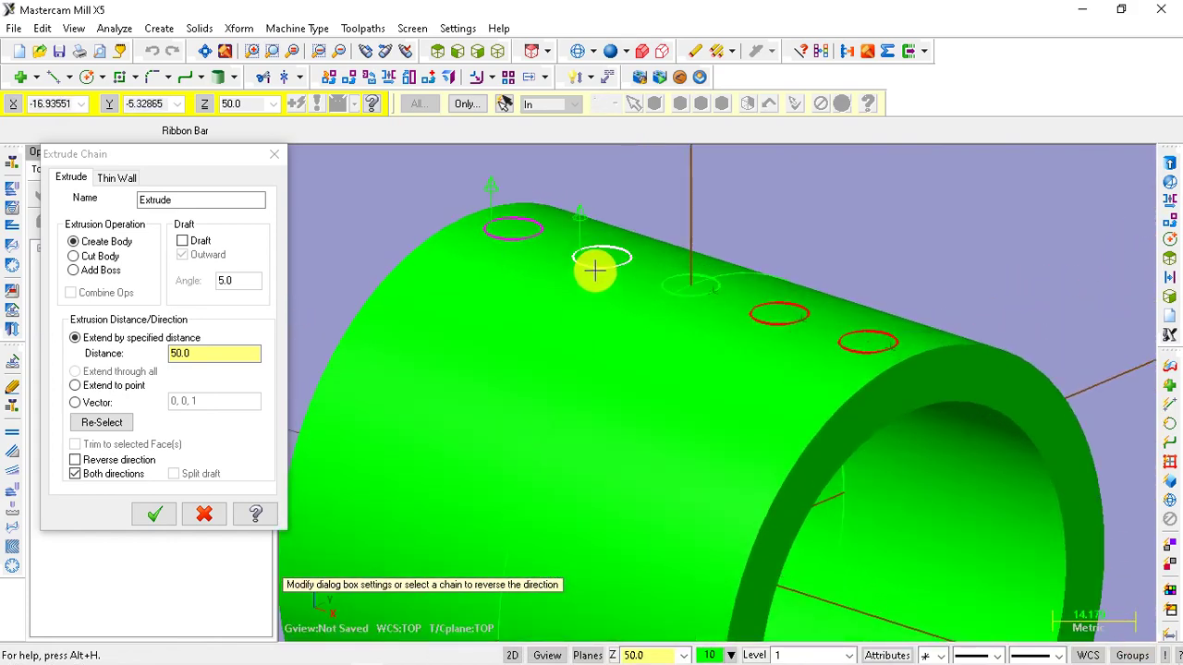
pyautogui.moveTo(524, 267)
pyautogui.mouseDown(button='middle')
pyautogui.moveTo(629, 278)
pyautogui.moveTo(605, 293)
pyautogui.moveTo(687, 290)
pyautogui.moveTo(636, 280)
pyautogui.moveTo(609, 300)
pyautogui.mouseUp(button='middle')
pyautogui.click(74, 256)
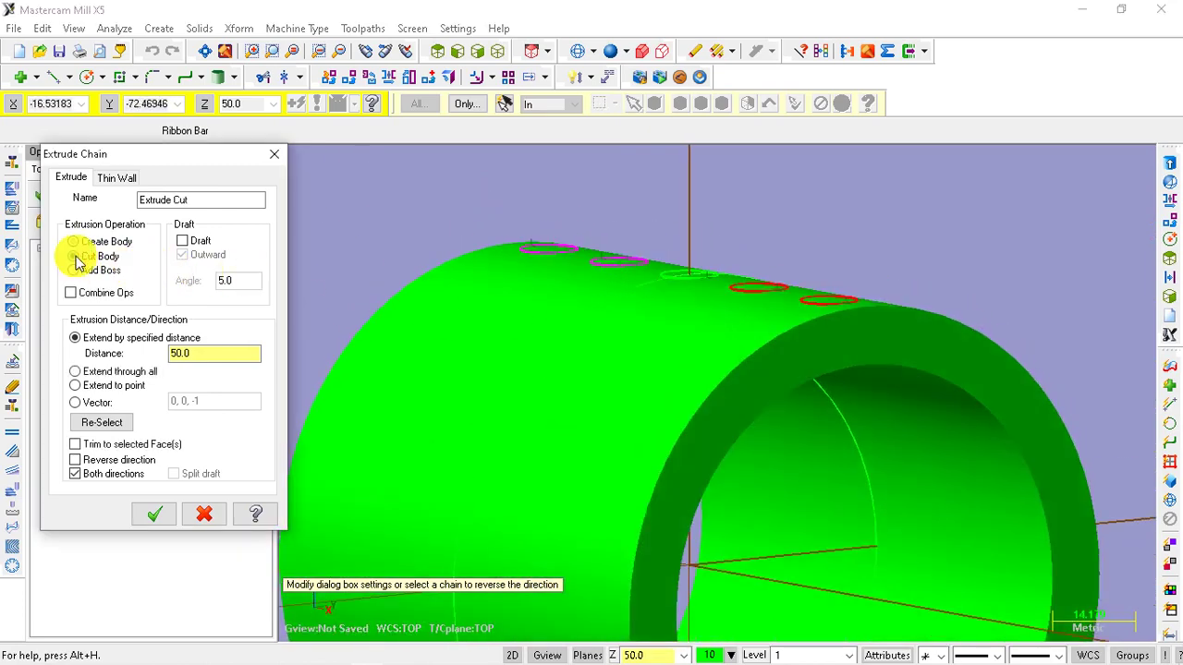
# - Cut the five holes with extrusion distance 15 and tumble the view to inspect them
pyautogui.moveTo(191, 355); pyautogui.dragTo(147, 371)
pyautogui.write('15')
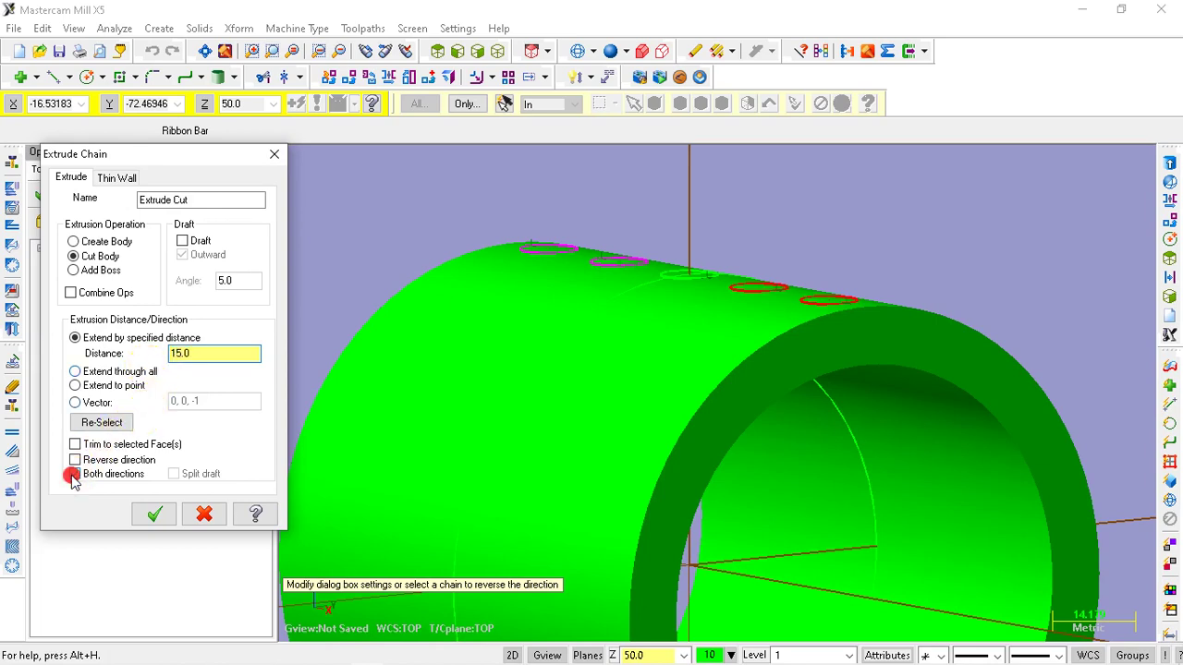
pyautogui.click(154, 514)
pyautogui.moveTo(813, 399)
pyautogui.mouseDown(button='middle')
pyautogui.moveTo(742, 521)
pyautogui.moveTo(747, 459)
pyautogui.moveTo(901, 358)
pyautogui.moveTo(892, 341)
pyautogui.moveTo(845, 327)
pyautogui.moveTo(731, 443)
pyautogui.moveTo(687, 351)
pyautogui.moveTo(705, 372)
pyautogui.moveTo(832, 317)
pyautogui.moveTo(782, 327)
pyautogui.moveTo(868, 306)
pyautogui.moveTo(826, 333)
pyautogui.moveTo(800, 312)
pyautogui.moveTo(877, 342)
pyautogui.mouseUp(button='middle')
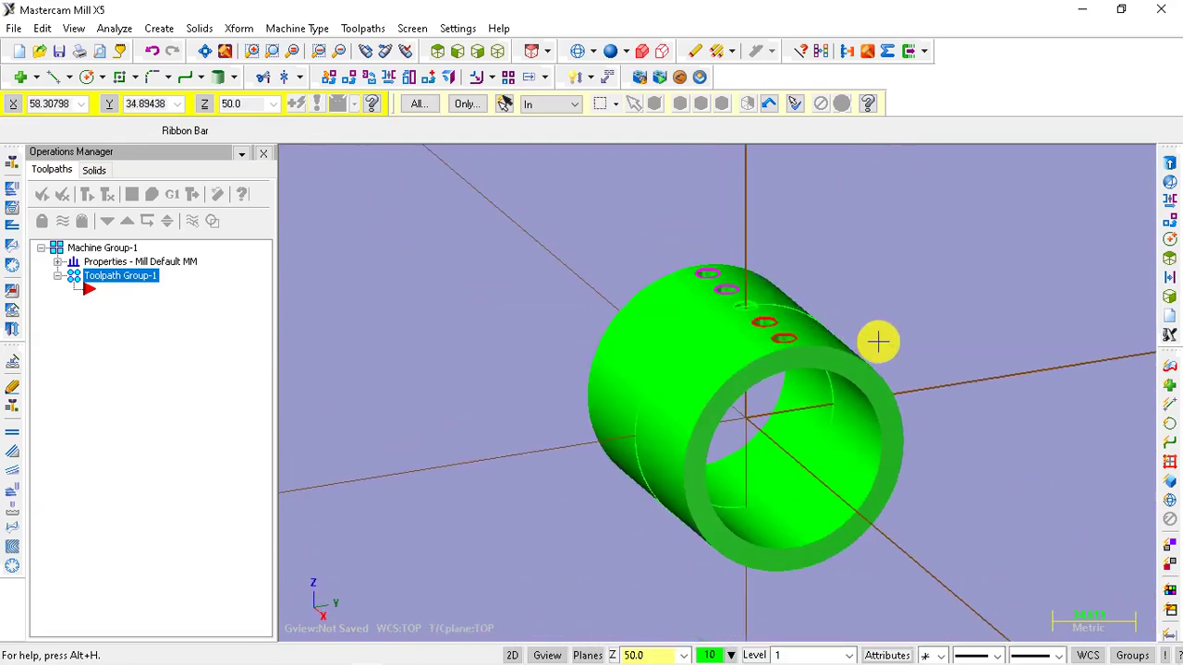
# - Rotate the tube toward a side view and bring focus back to Mastercam
pyautogui.click(851, 373)
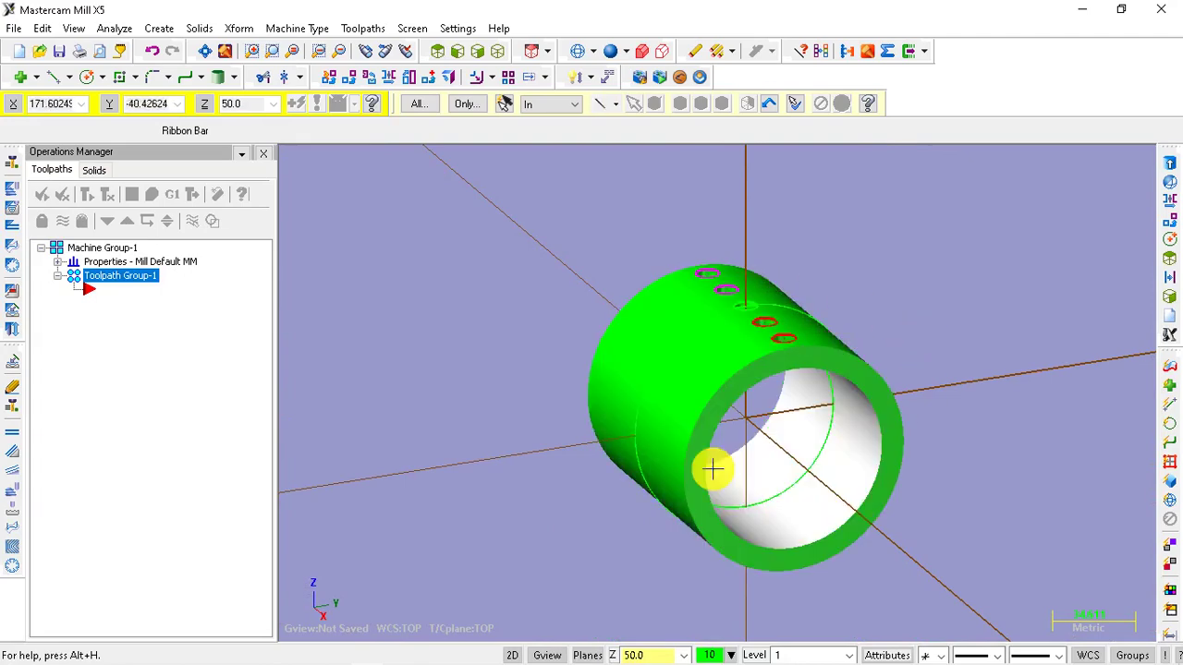
pyautogui.moveTo(951, 407)
pyautogui.mouseDown(button='middle')
pyautogui.moveTo(857, 405)
pyautogui.moveTo(805, 452)
pyautogui.moveTo(770, 531)
pyautogui.moveTo(929, 391)
pyautogui.mouseUp(button='middle')
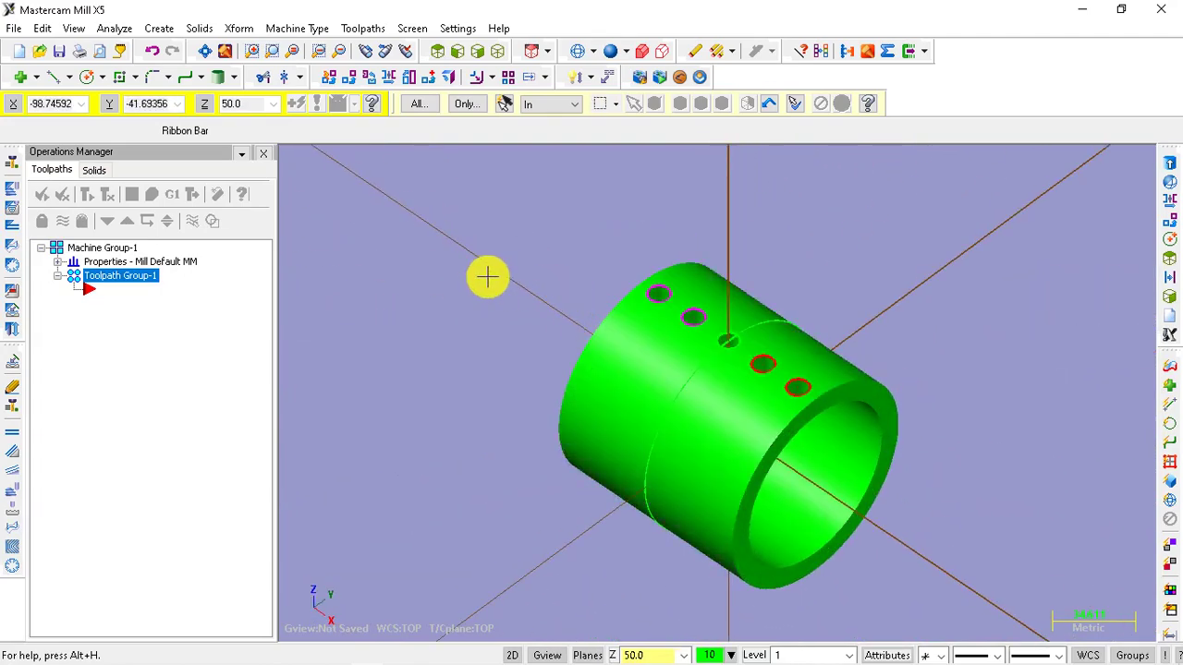
pyautogui.moveTo(329, 653)
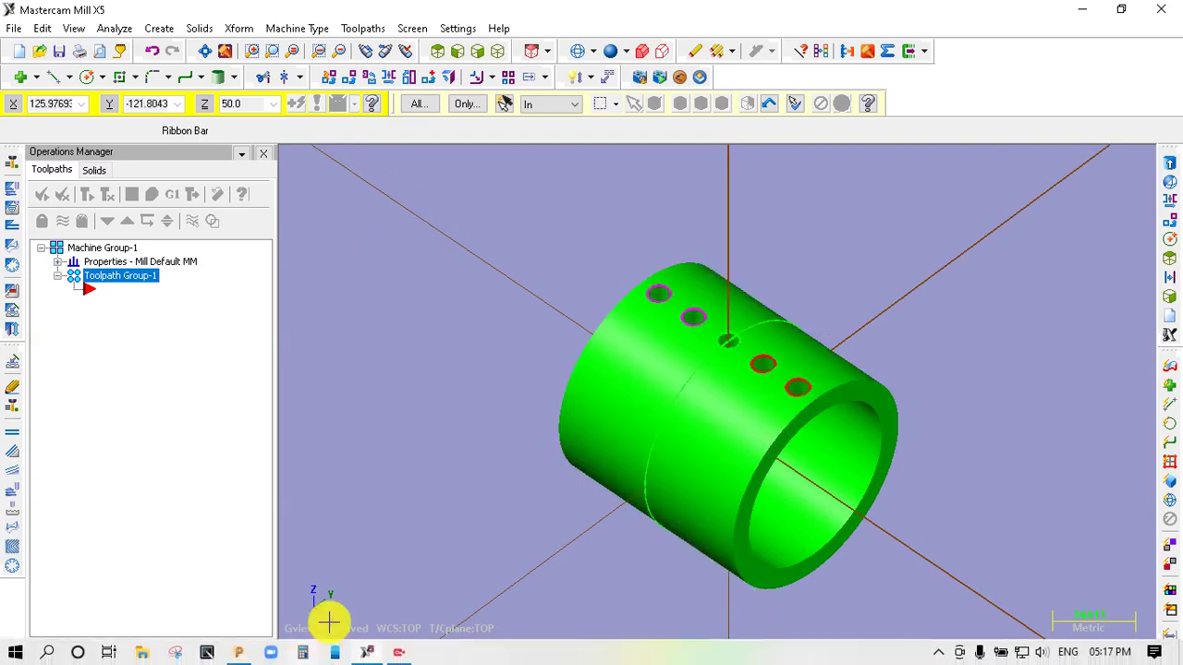
pyautogui.click(399, 652)
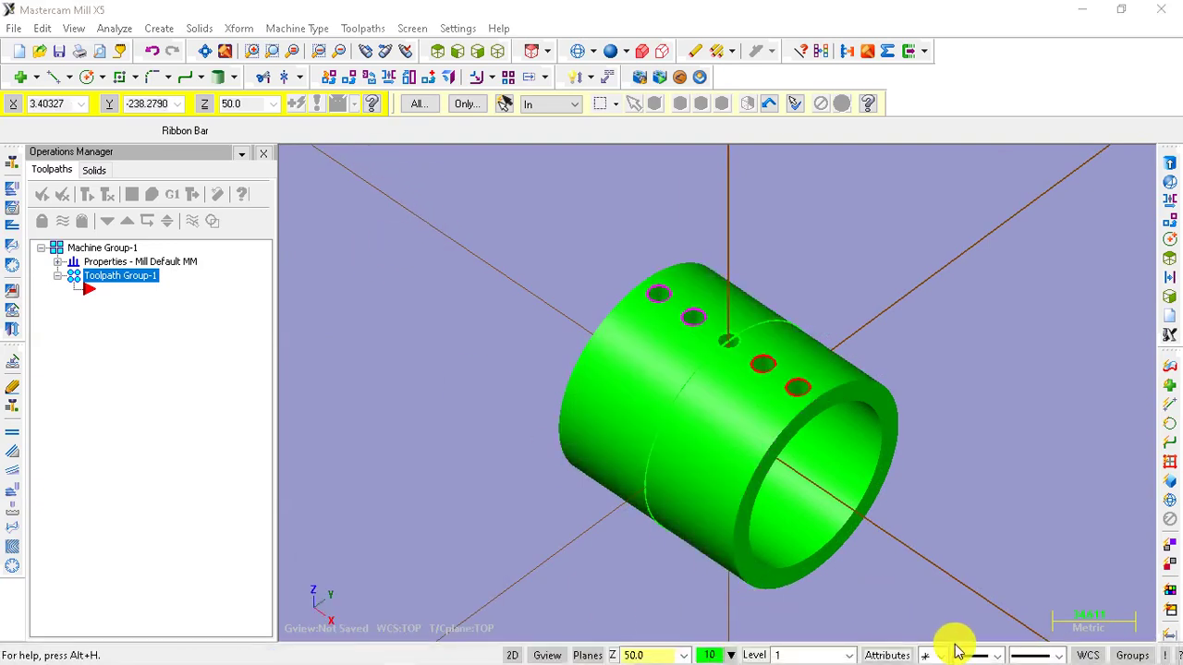
pyautogui.click(1137, 656)
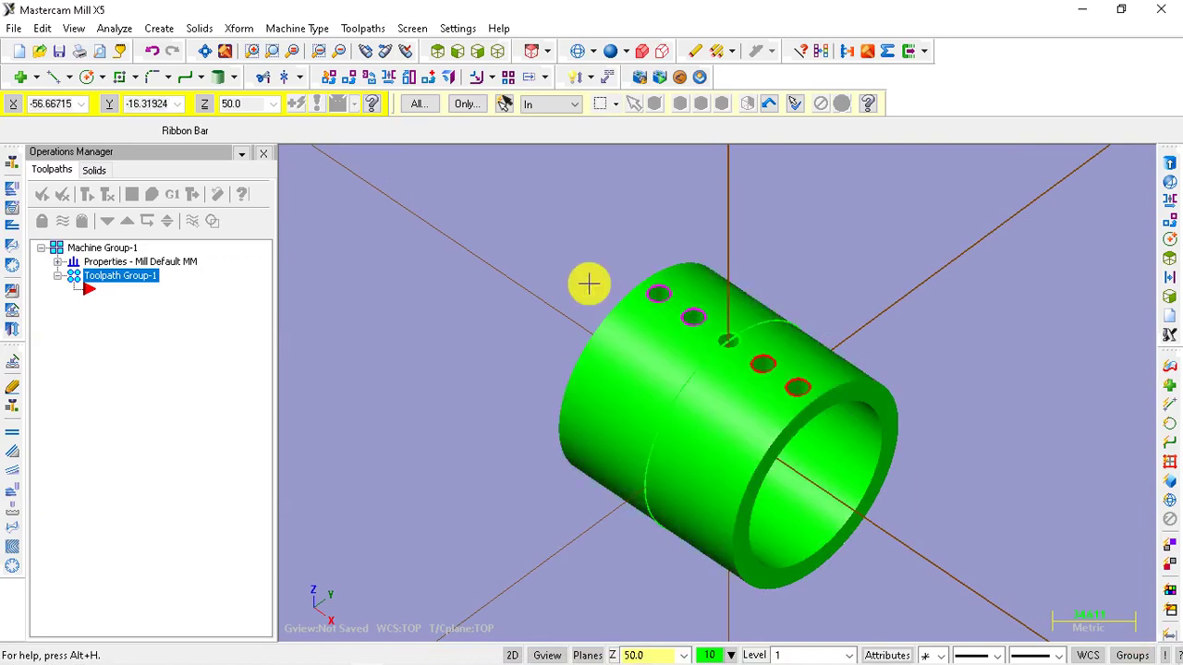
# - Show the tube in wireframe from Right (WCS), zoomed in on a hole
pyautogui.rightClick(509, 208)
pyautogui.click(573, 399)
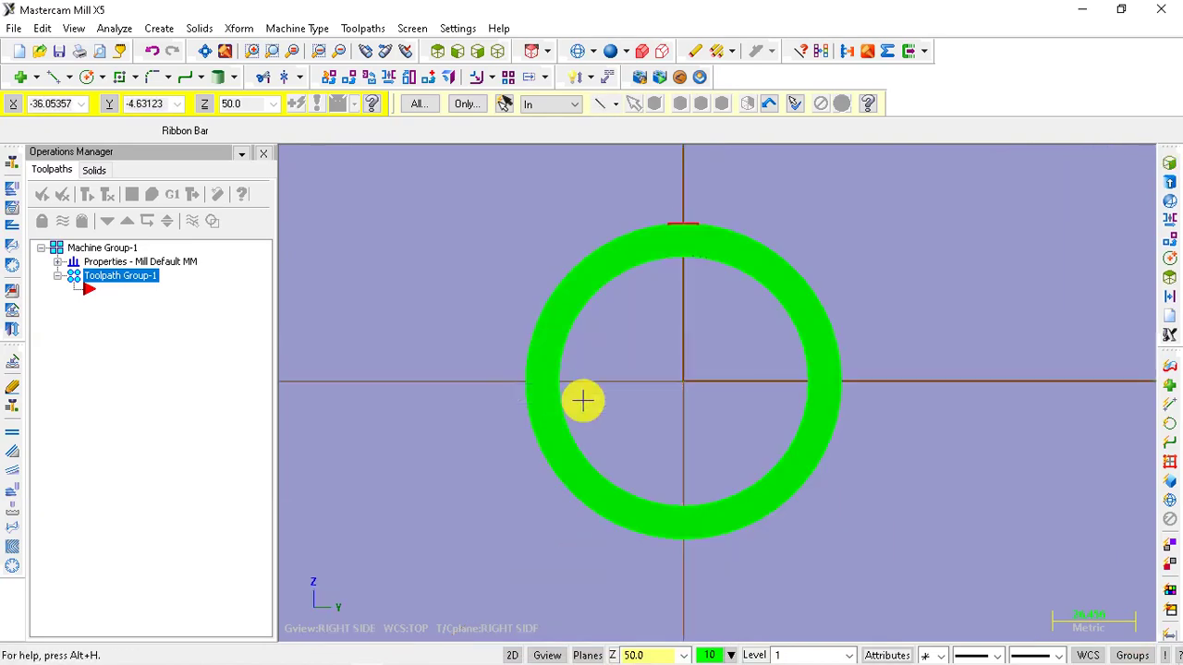
pyautogui.scroll(-2, 842, 459)
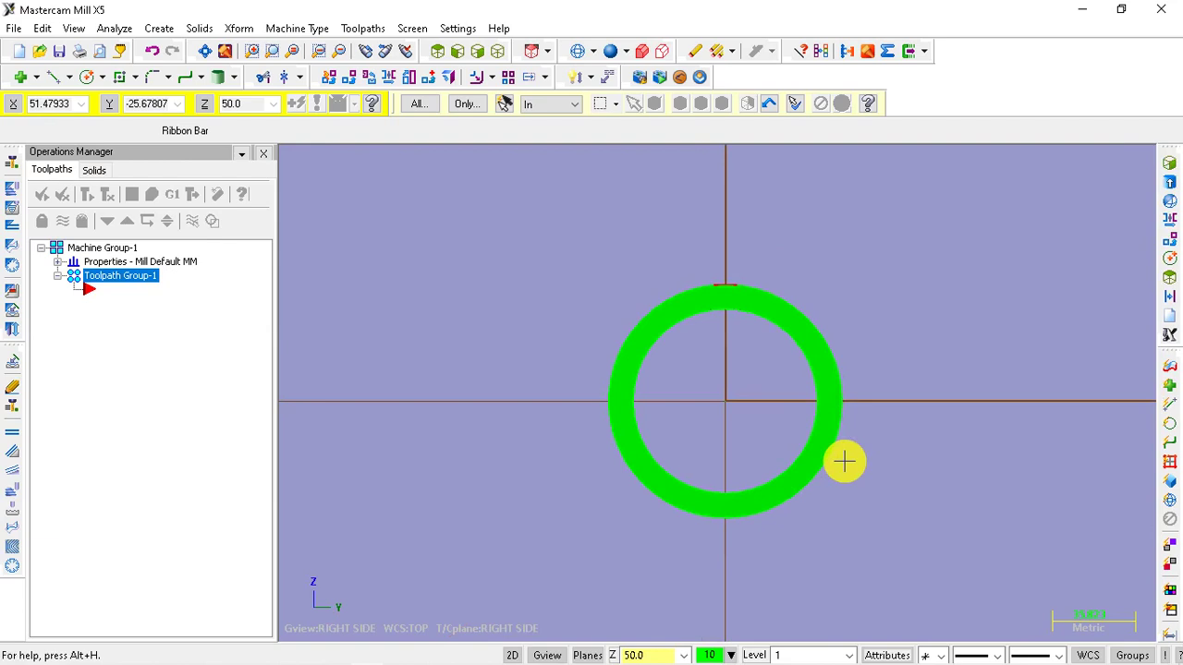
pyautogui.hotkey('alt', 's')
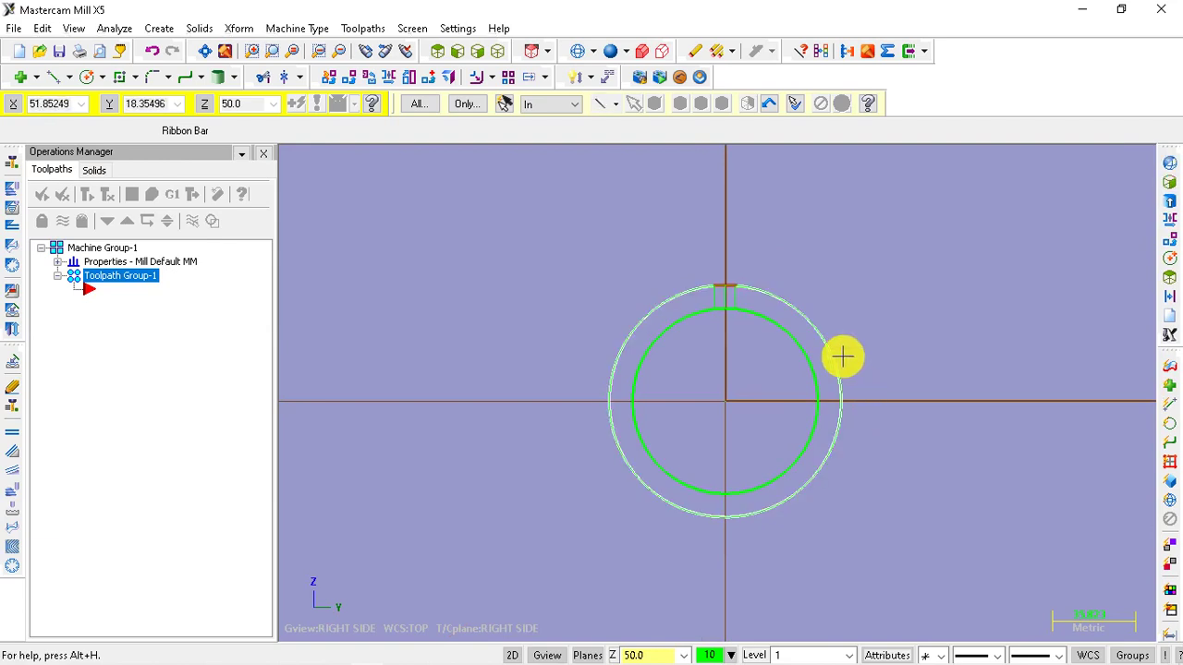
pyautogui.scroll(2, 766, 269)
pyautogui.scroll(2, 771, 277)
pyautogui.scroll(2, 772, 277)
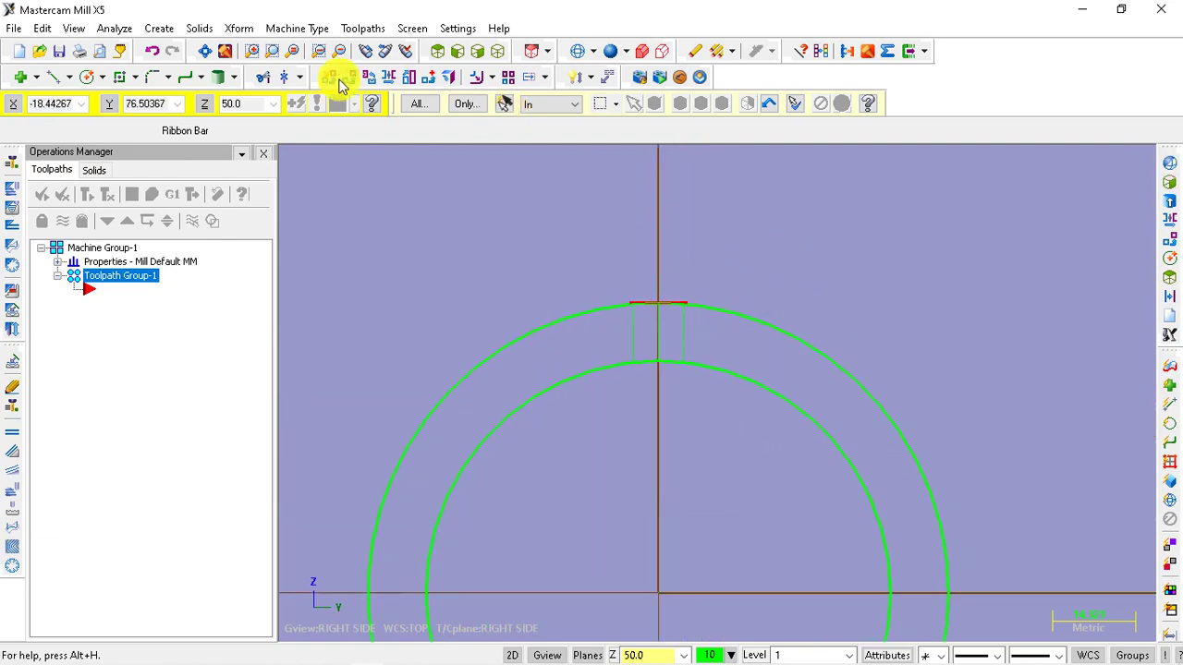
pyautogui.click(243, 31)
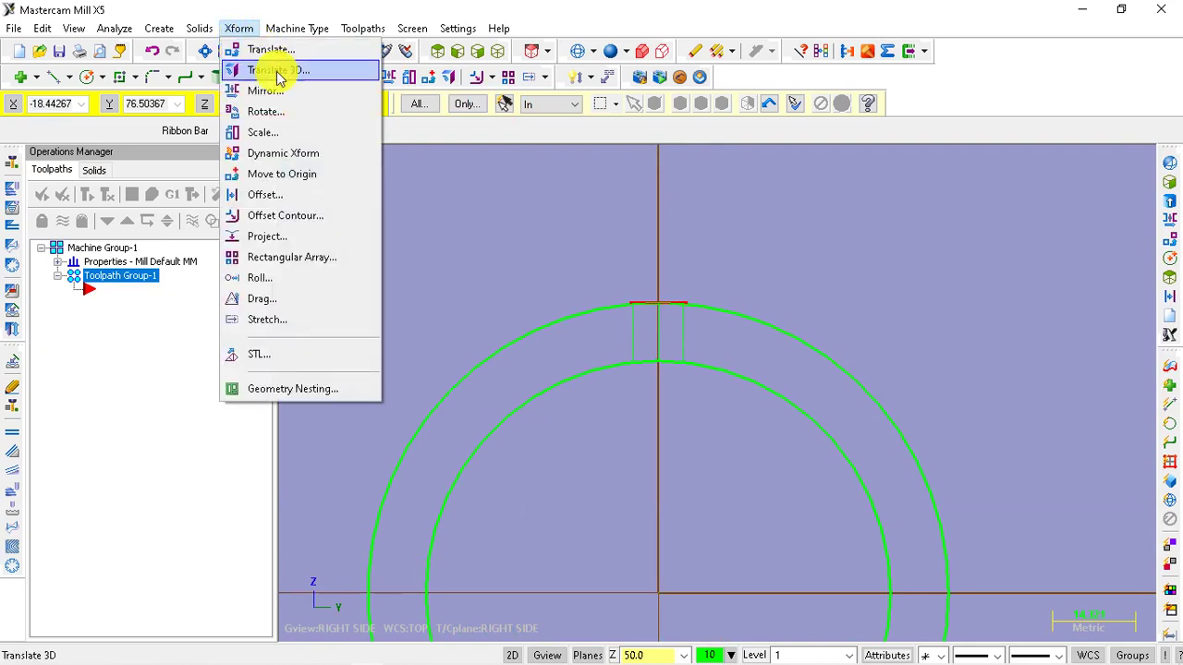
# - Window-select the row of hole circles to rotate
pyautogui.click(276, 112)
pyautogui.moveTo(569, 244); pyautogui.dragTo(726, 417)
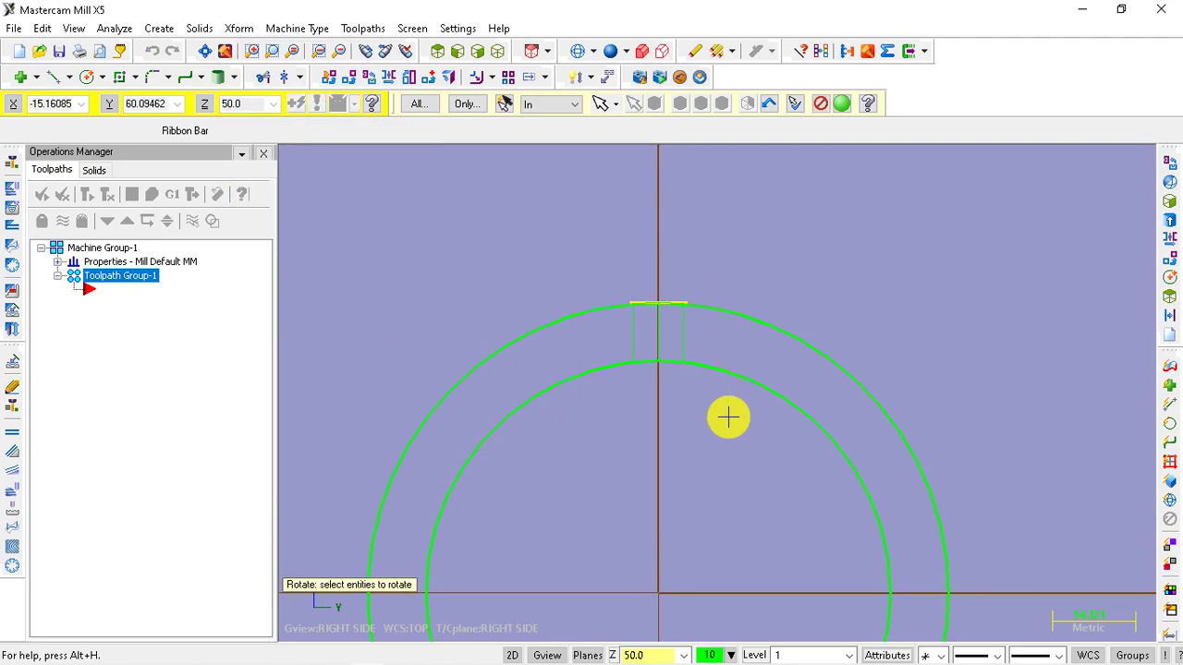
pyautogui.moveTo(813, 304)
pyautogui.mouseDown(button='middle')
pyautogui.moveTo(782, 330)
pyautogui.moveTo(781, 351)
pyautogui.moveTo(793, 306)
pyautogui.mouseUp(button='middle')
pyautogui.scroll(-2, 786, 230)
pyautogui.scroll(-1, 786, 230)
# - Copy the circles 3 times at 90° about the origin, then restore shaded display
pyautogui.click(846, 105)
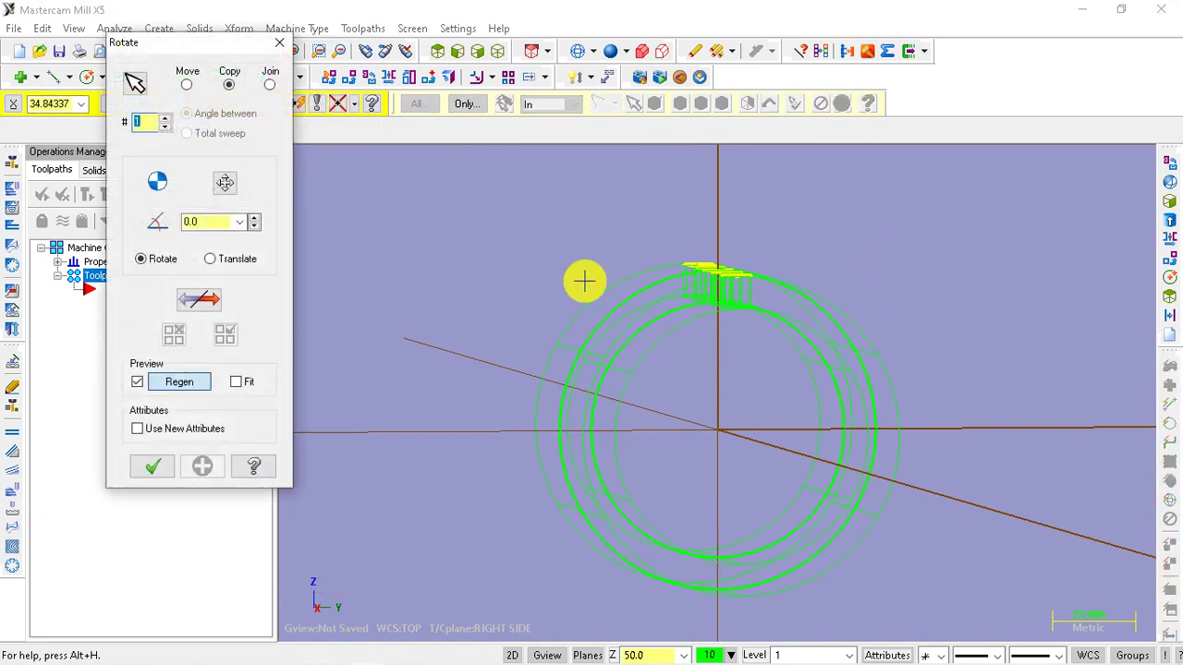
pyautogui.click(718, 432)
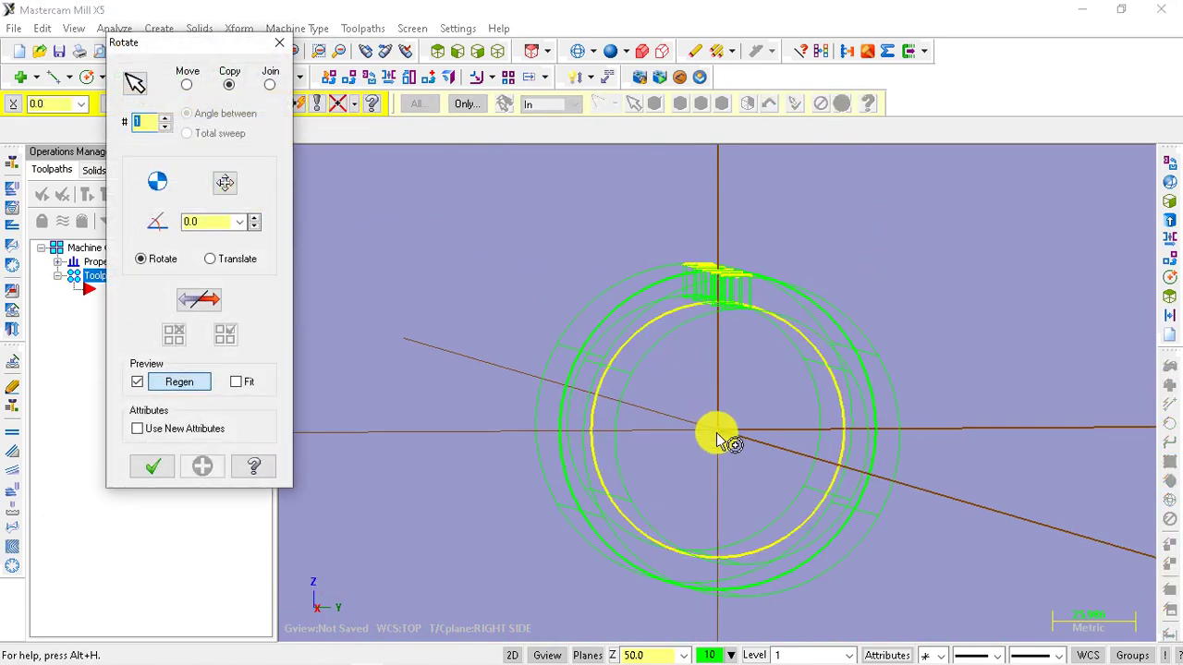
pyautogui.click(212, 227)
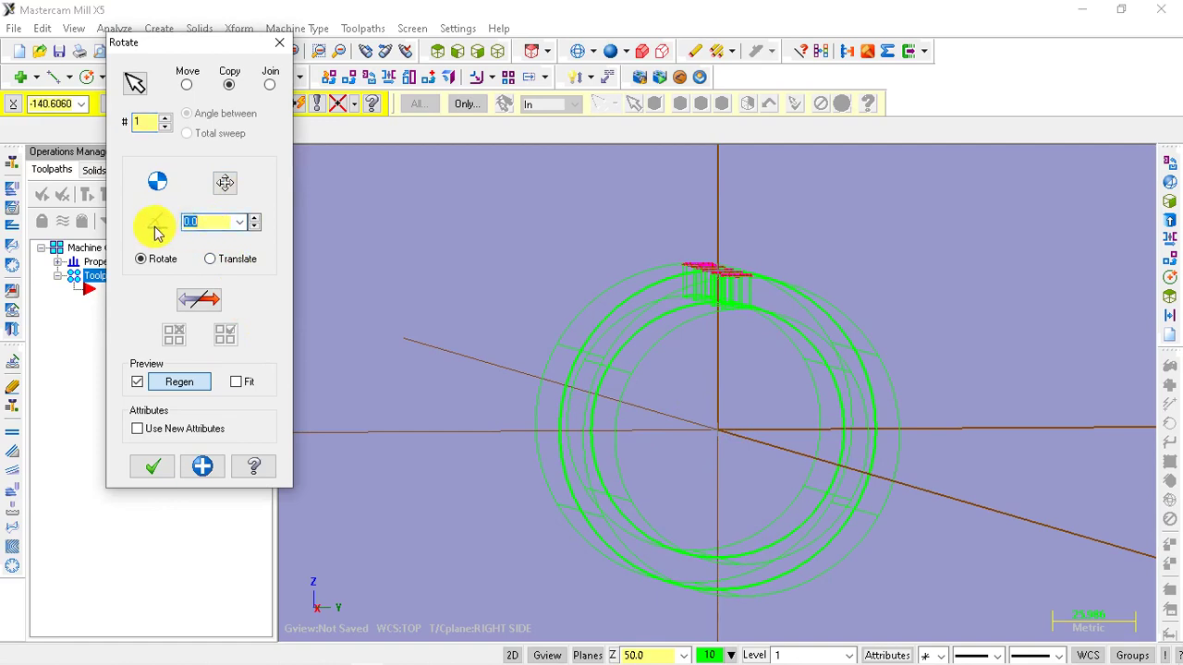
pyautogui.write('90')
pyautogui.click(192, 212)
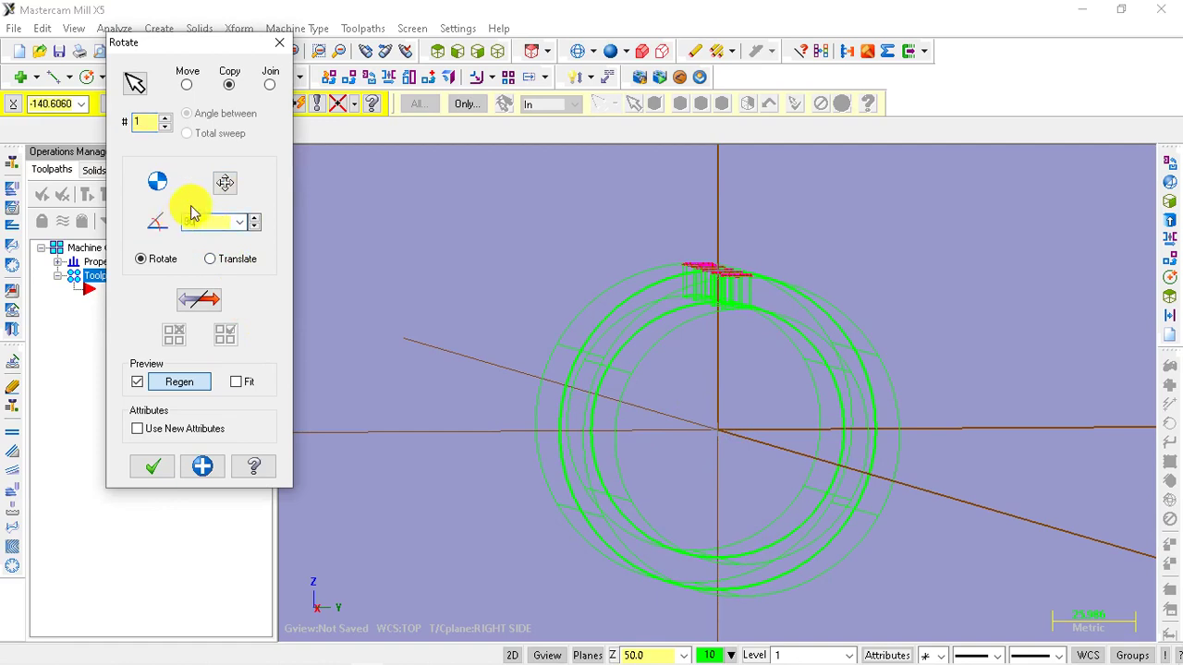
pyautogui.click(155, 135)
pyautogui.write('3')
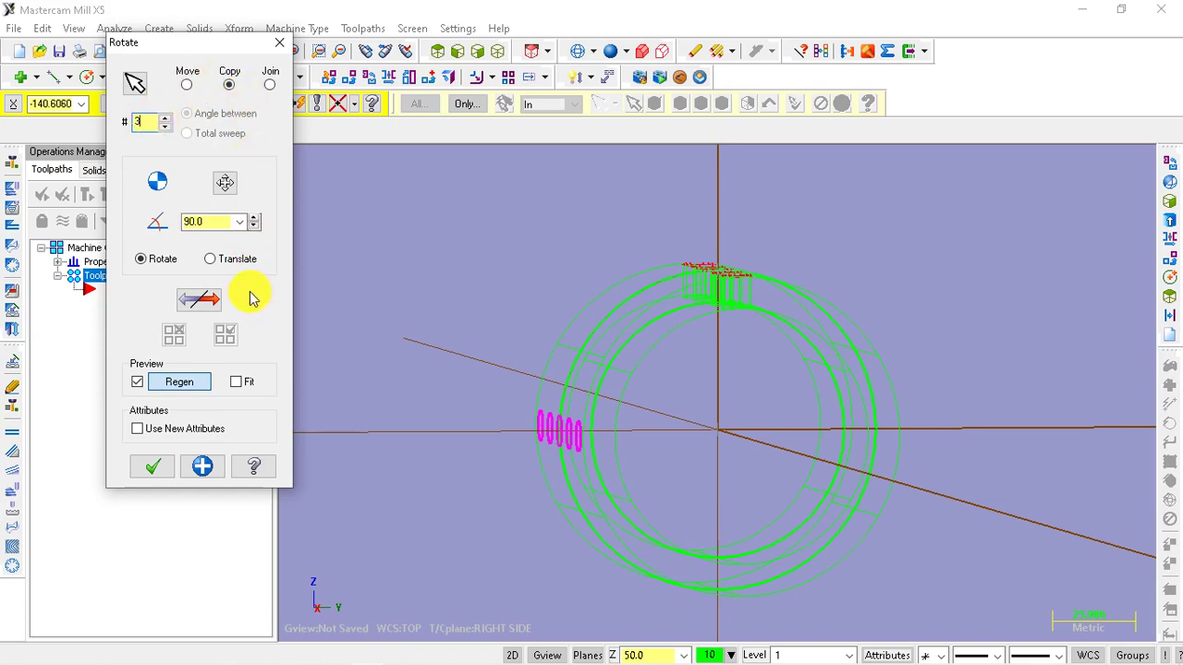
pyautogui.moveTo(893, 335)
pyautogui.mouseDown(button='middle')
pyautogui.moveTo(879, 364)
pyautogui.moveTo(832, 365)
pyautogui.moveTo(815, 393)
pyautogui.mouseUp(button='middle')
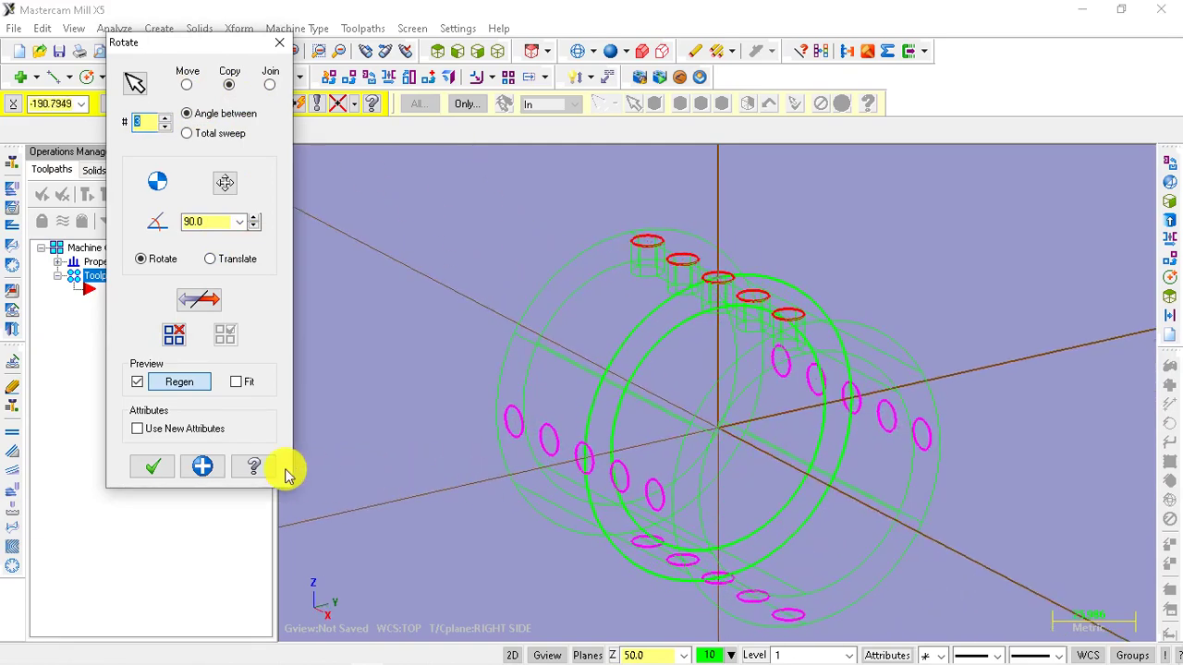
pyautogui.click(148, 470)
pyautogui.moveTo(464, 484)
pyautogui.mouseDown(button='middle')
pyautogui.moveTo(468, 383)
pyautogui.moveTo(879, 438)
pyautogui.moveTo(906, 354)
pyautogui.moveTo(822, 404)
pyautogui.moveTo(951, 398)
pyautogui.moveTo(863, 475)
pyautogui.moveTo(874, 444)
pyautogui.moveTo(549, 357)
pyautogui.moveTo(653, 293)
pyautogui.moveTo(523, 386)
pyautogui.moveTo(419, 356)
pyautogui.moveTo(517, 520)
pyautogui.moveTo(319, 220)
pyautogui.mouseUp(button='middle')
pyautogui.hotkey('alt', 's')
# - Chain the side-row hole circles for a solid extrude
pyautogui.click(208, 25)
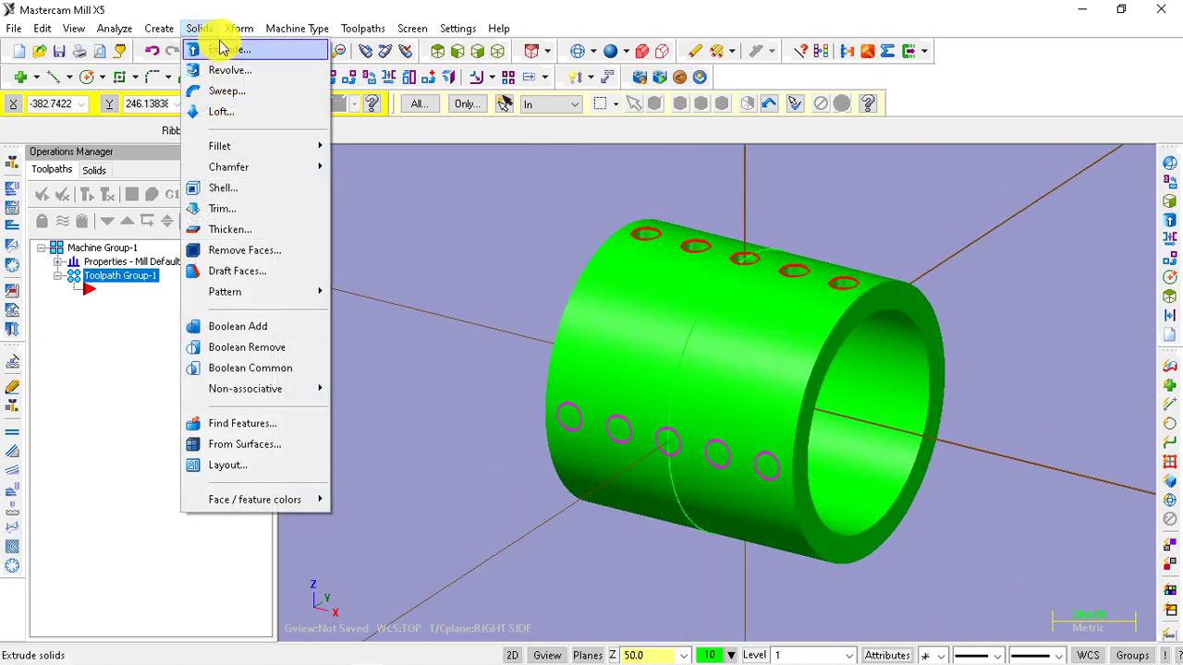
pyautogui.click(223, 48)
pyautogui.click(616, 430)
pyautogui.click(663, 446)
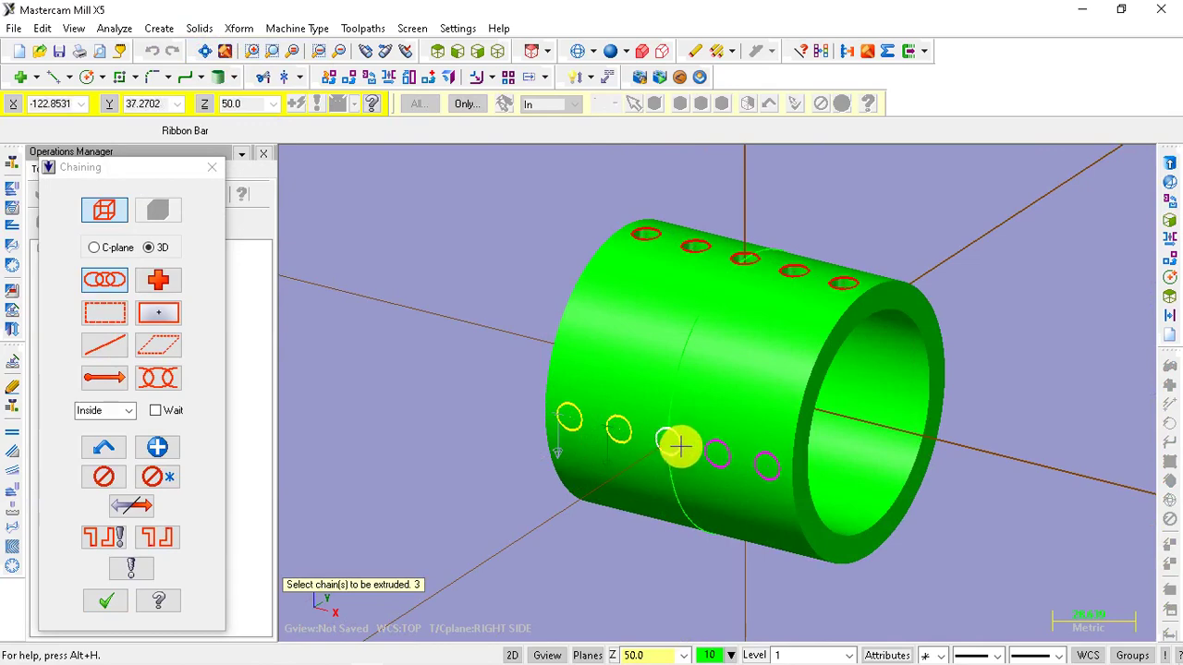
pyautogui.click(717, 456)
pyautogui.click(766, 465)
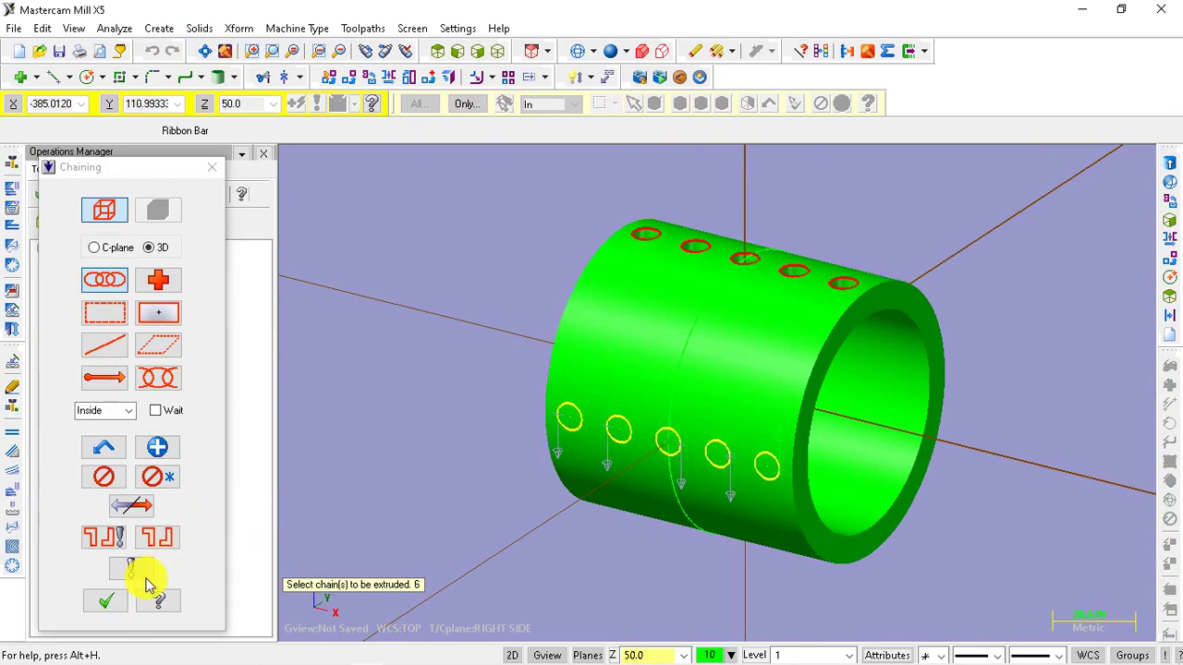
pyautogui.click(107, 606)
# - Apply a Cut Body extrusion 15 deep to the side-row circles
pyautogui.moveTo(502, 383)
pyautogui.mouseDown(button='middle')
pyautogui.moveTo(530, 270)
pyautogui.moveTo(478, 241)
pyautogui.mouseUp(button='middle')
pyautogui.moveTo(1125, 341)
pyautogui.mouseDown(button='middle')
pyautogui.moveTo(1041, 404)
pyautogui.moveTo(1014, 396)
pyautogui.moveTo(1022, 417)
pyautogui.moveTo(985, 367)
pyautogui.moveTo(949, 375)
pyautogui.moveTo(1004, 372)
pyautogui.mouseUp(button='middle')
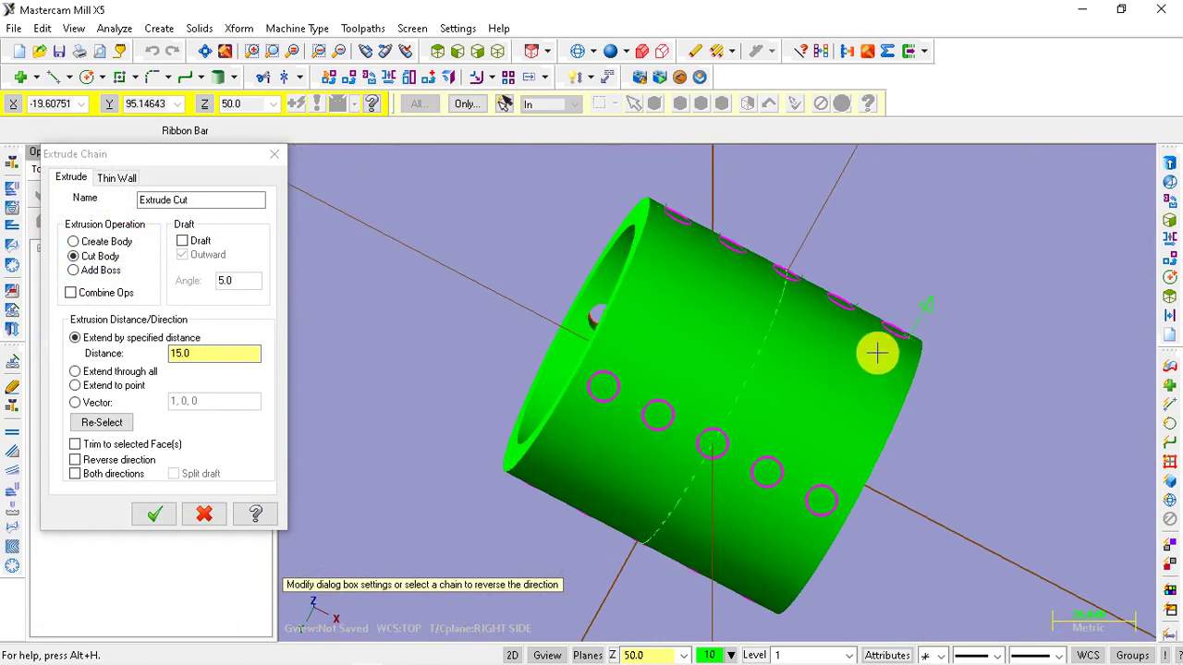
pyautogui.moveTo(1013, 370)
pyautogui.mouseDown(button='middle')
pyautogui.moveTo(988, 391)
pyautogui.moveTo(1062, 361)
pyautogui.moveTo(1045, 386)
pyautogui.mouseUp(button='middle')
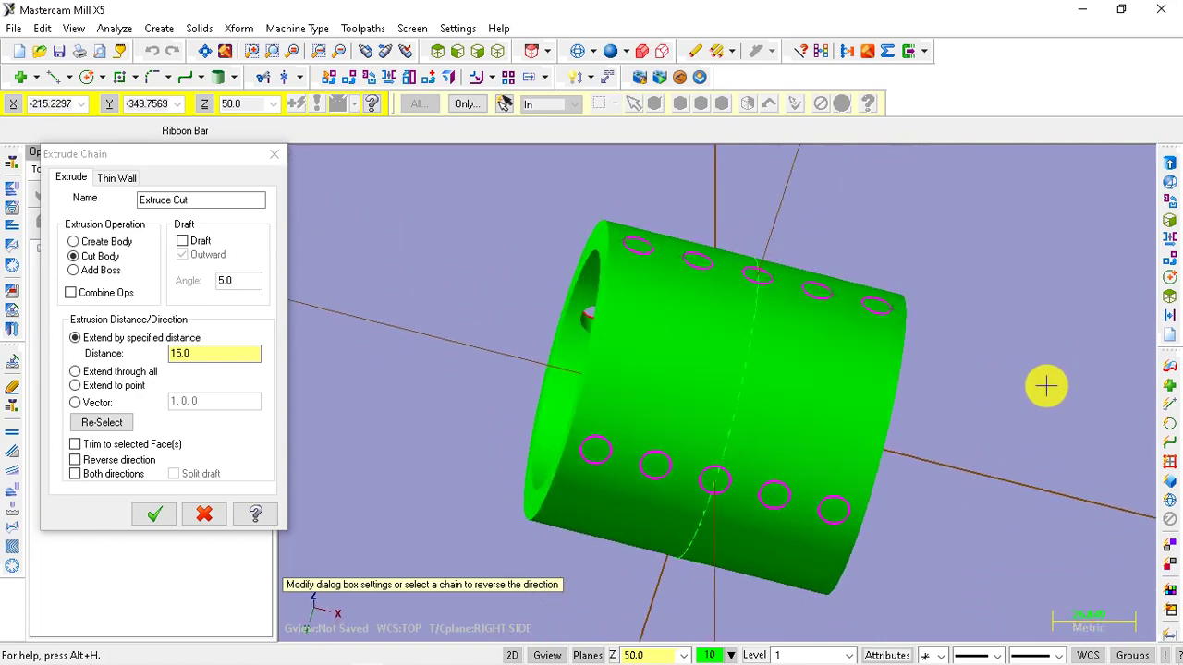
pyautogui.moveTo(1013, 291)
pyautogui.mouseDown(button='middle')
pyautogui.moveTo(988, 280)
pyautogui.moveTo(1077, 285)
pyautogui.mouseUp(button='middle')
pyautogui.moveTo(971, 338)
pyautogui.mouseDown(button='middle')
pyautogui.moveTo(1004, 300)
pyautogui.moveTo(982, 333)
pyautogui.mouseUp(button='middle')
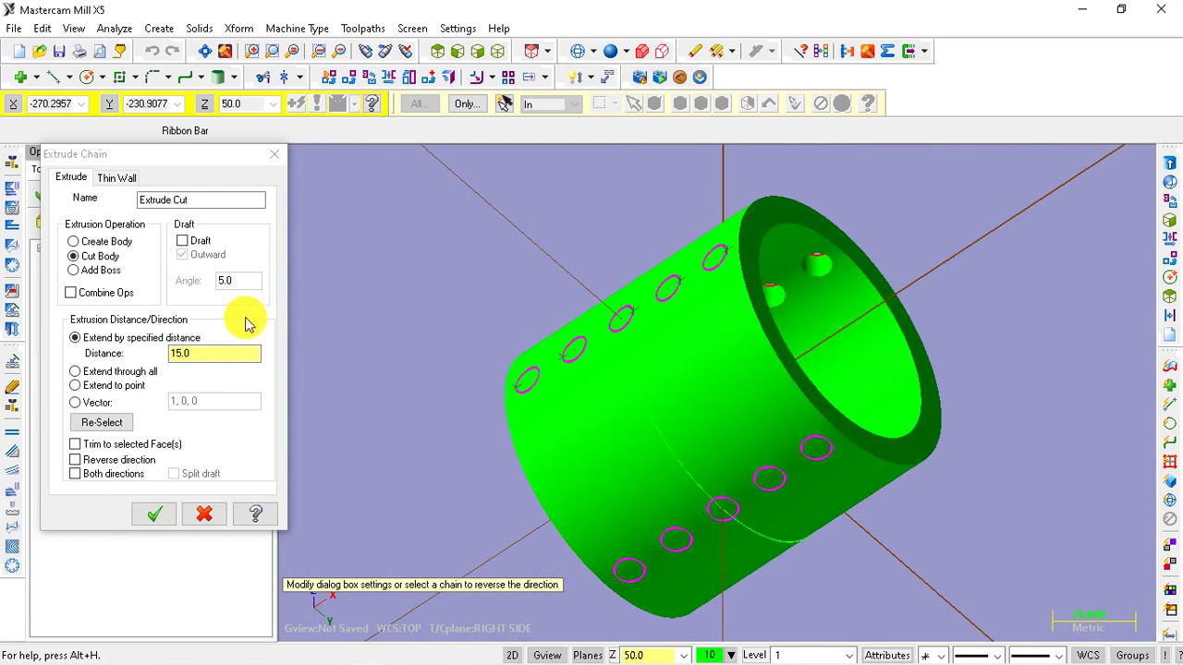
pyautogui.click(157, 520)
pyautogui.moveTo(305, 453); pyautogui.dragTo(380, 360, button='middle')
# - Extrude-cut the first row of five hole circles 15 deep through the wall
pyautogui.click(199, 29)
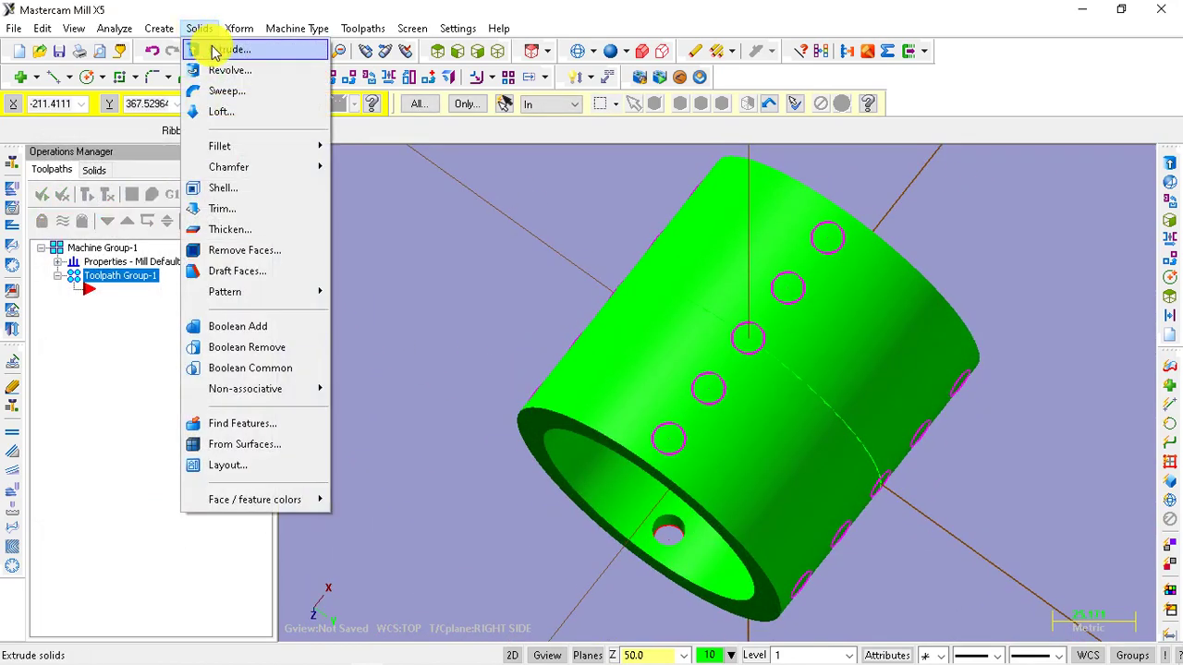
pyautogui.click(231, 44)
pyautogui.click(681, 445)
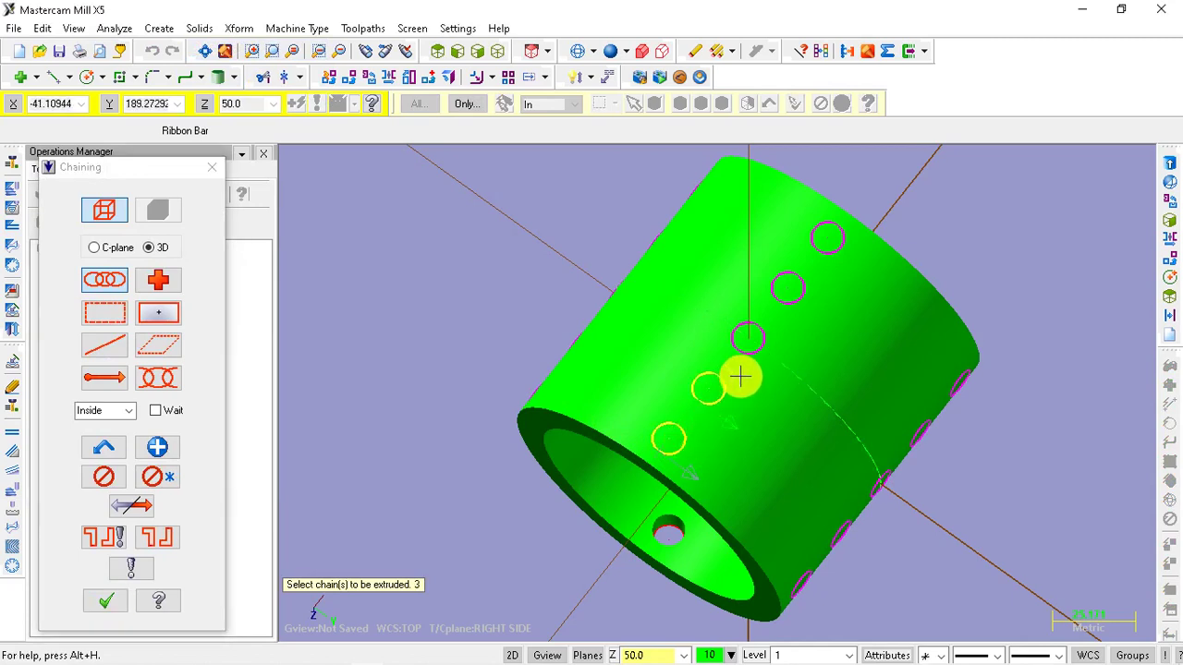
pyautogui.click(788, 291)
pyautogui.click(825, 245)
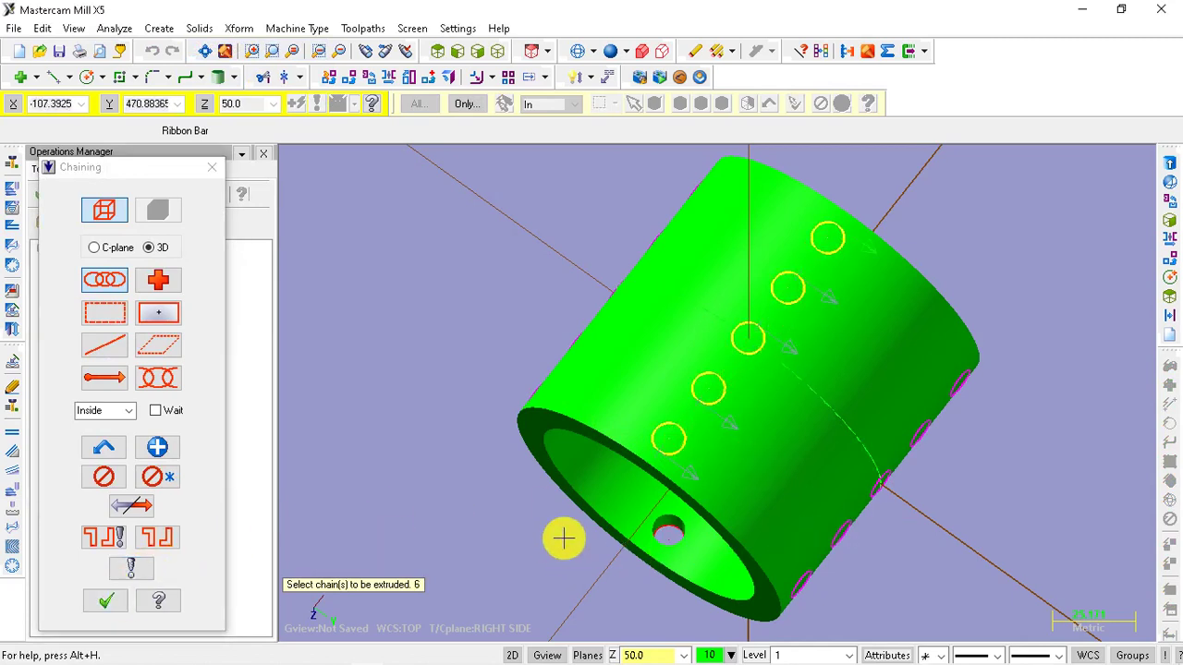
pyautogui.click(106, 600)
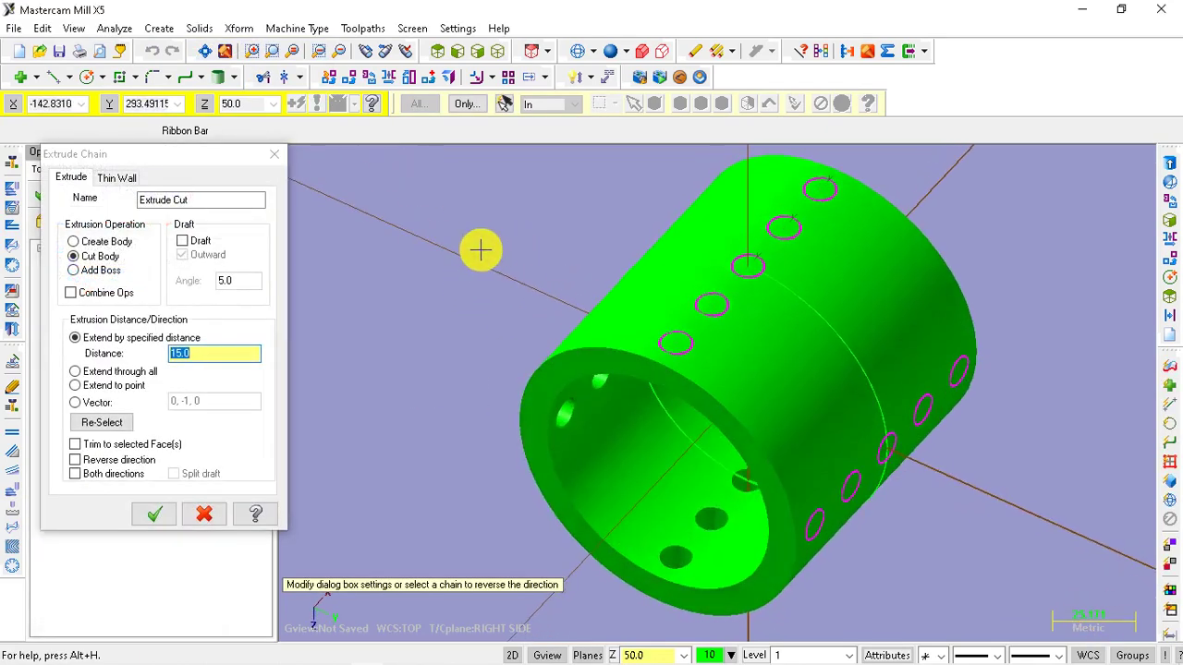
pyautogui.moveTo(481, 249); pyautogui.dragTo(442, 214, button='middle')
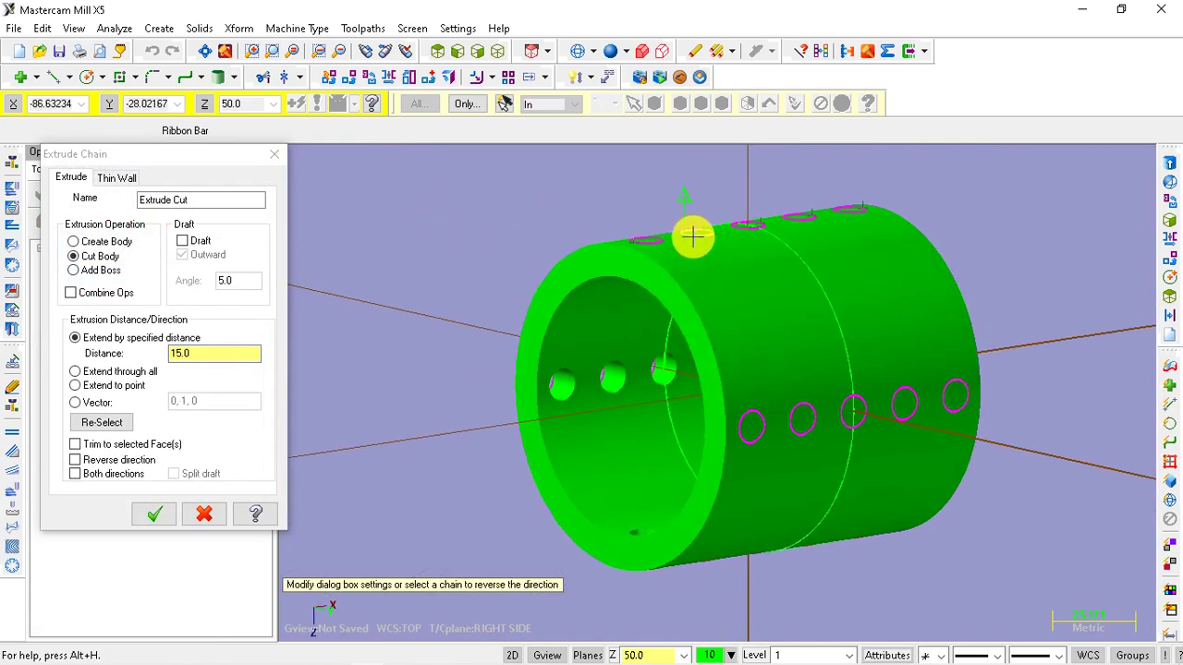
pyautogui.hotkey('alt', '2')
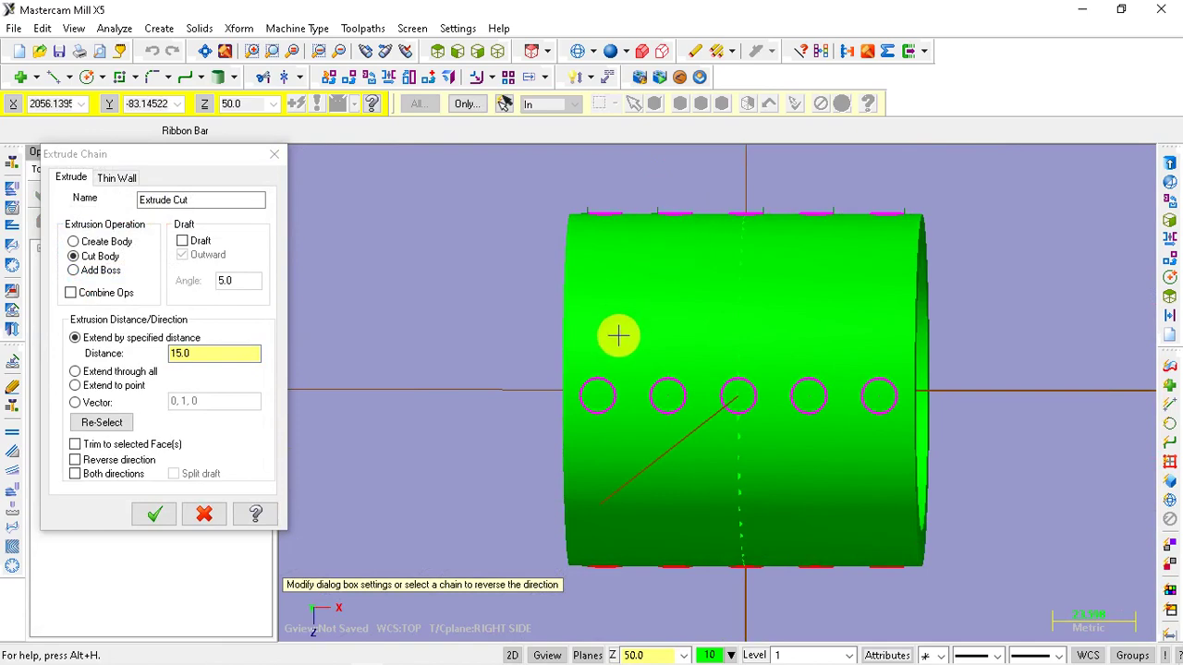
pyautogui.click(158, 515)
pyautogui.moveTo(729, 388)
pyautogui.mouseDown(button='middle')
pyautogui.moveTo(891, 337)
pyautogui.moveTo(866, 360)
pyautogui.moveTo(810, 286)
pyautogui.moveTo(623, 314)
pyautogui.mouseUp(button='middle')
# - Extrude-cut the next row of five circles 15 deep and inspect from the open end
pyautogui.click(199, 28)
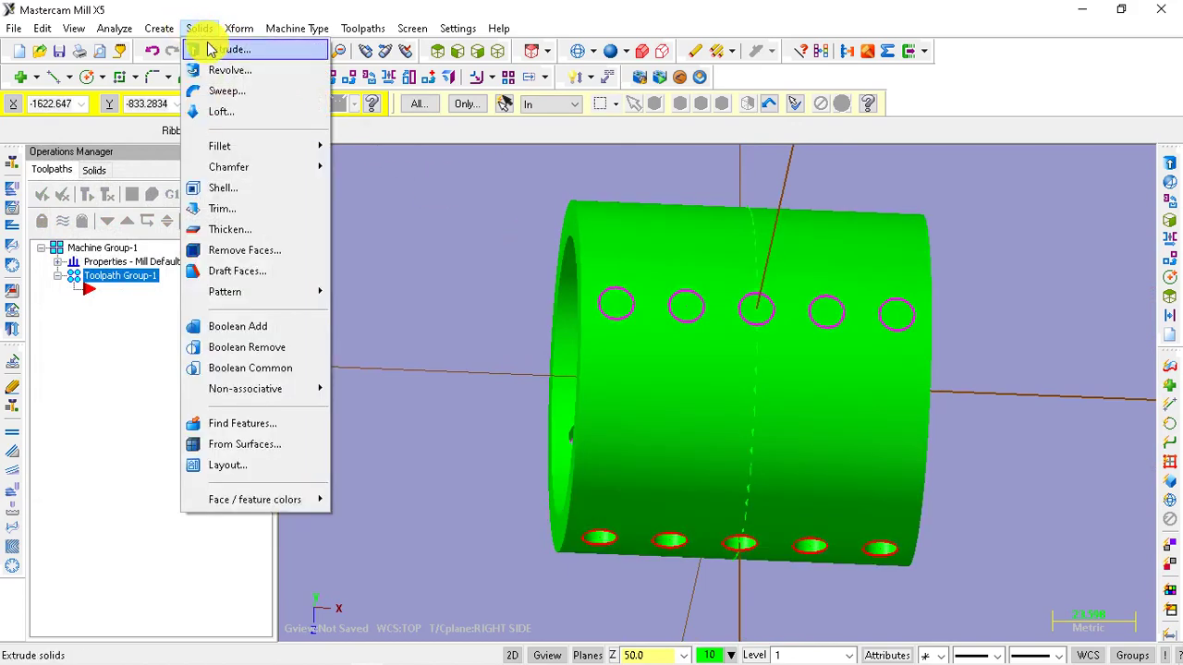
pyautogui.click(211, 45)
pyautogui.click(619, 321)
pyautogui.click(681, 319)
pyautogui.click(760, 322)
pyautogui.click(827, 323)
pyautogui.click(889, 325)
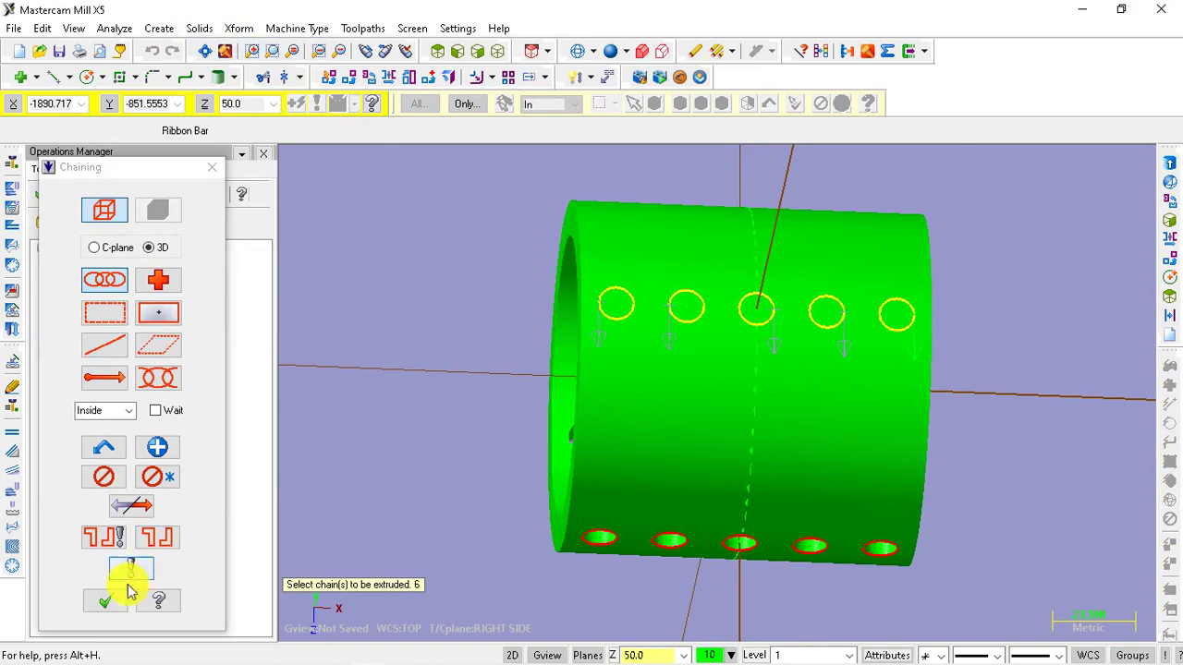
pyautogui.click(109, 601)
pyautogui.moveTo(887, 385)
pyautogui.mouseDown(button='middle')
pyautogui.moveTo(950, 319)
pyautogui.moveTo(897, 298)
pyautogui.mouseUp(button='middle')
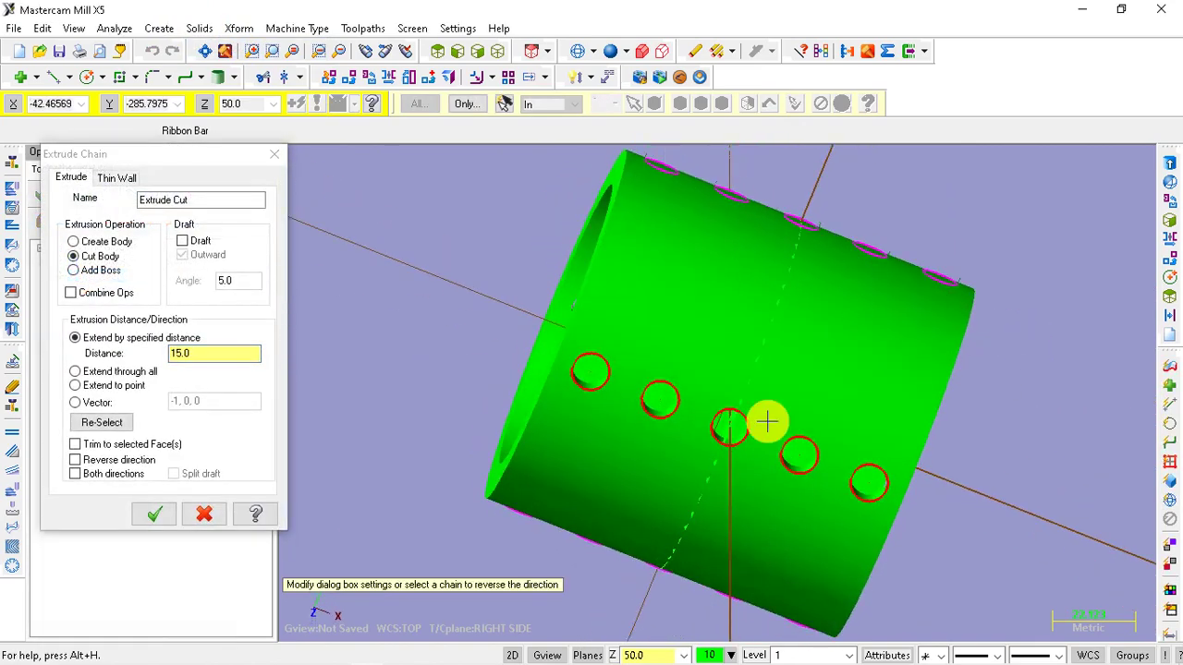
pyautogui.click(157, 513)
pyautogui.moveTo(991, 355)
pyautogui.mouseDown(button='middle')
pyautogui.moveTo(961, 457)
pyautogui.moveTo(1064, 431)
pyautogui.moveTo(918, 428)
pyautogui.moveTo(866, 449)
pyautogui.mouseUp(button='middle')
pyautogui.scroll(2, 736, 361)
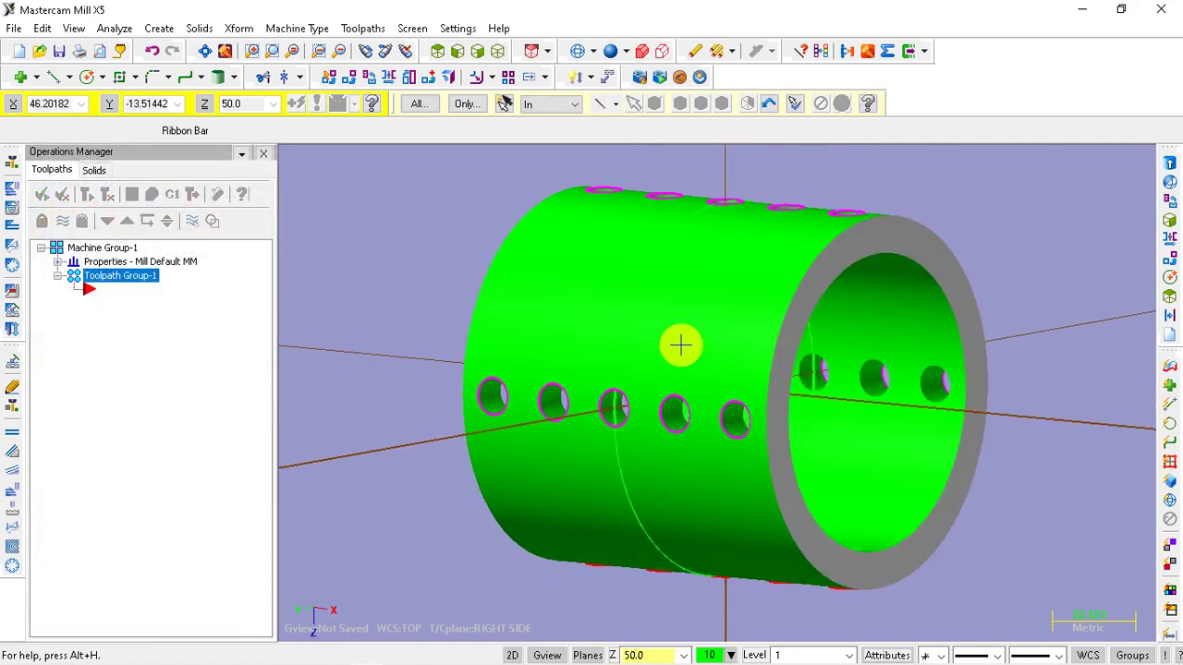
pyautogui.scroll(2, 665, 293)
pyautogui.scroll(-3, 752, 323)
pyautogui.scroll(-1, 434, 519)
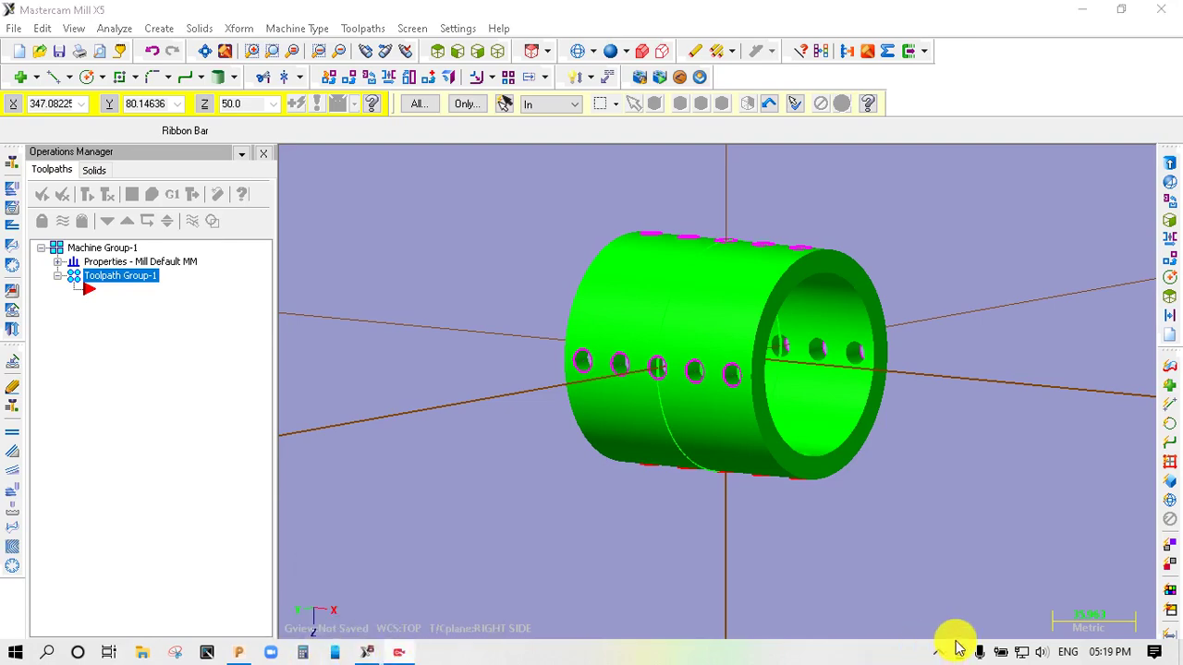
# - Select the hole circles in wireframe and blank them from the screen
pyautogui.moveTo(737, 412)
pyautogui.mouseDown(button='middle')
pyautogui.moveTo(702, 435)
pyautogui.moveTo(798, 346)
pyautogui.moveTo(851, 378)
pyautogui.moveTo(415, 456)
pyautogui.moveTo(773, 470)
pyautogui.moveTo(563, 539)
pyautogui.moveTo(669, 644)
pyautogui.moveTo(829, 546)
pyautogui.moveTo(694, 567)
pyautogui.moveTo(712, 555)
pyautogui.mouseUp(button='middle')
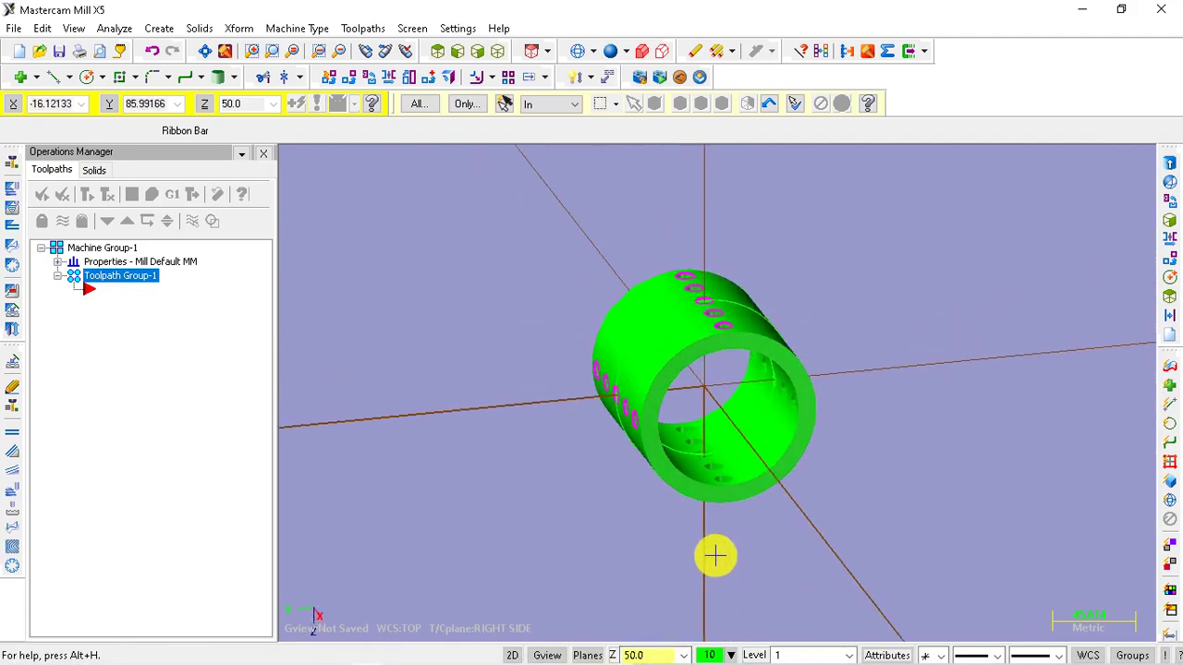
pyautogui.moveTo(699, 408)
pyautogui.mouseDown(button='middle')
pyautogui.moveTo(871, 425)
pyautogui.moveTo(697, 363)
pyautogui.mouseUp(button='middle')
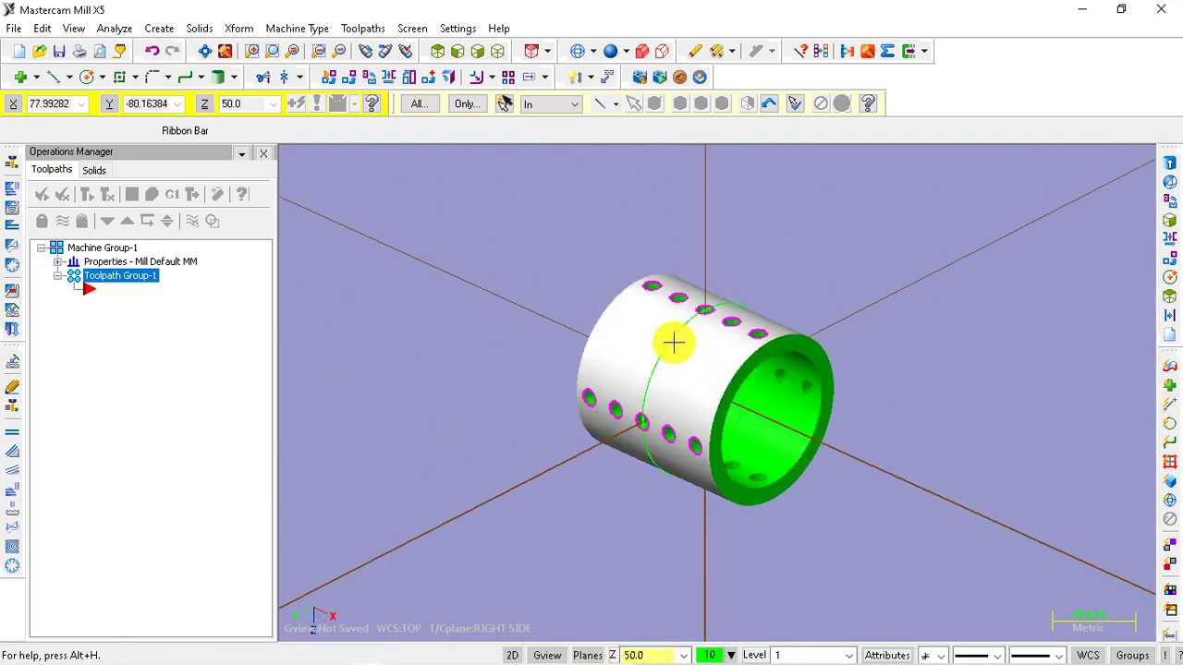
pyautogui.click(673, 343)
pyautogui.hotkey('alt', 's')
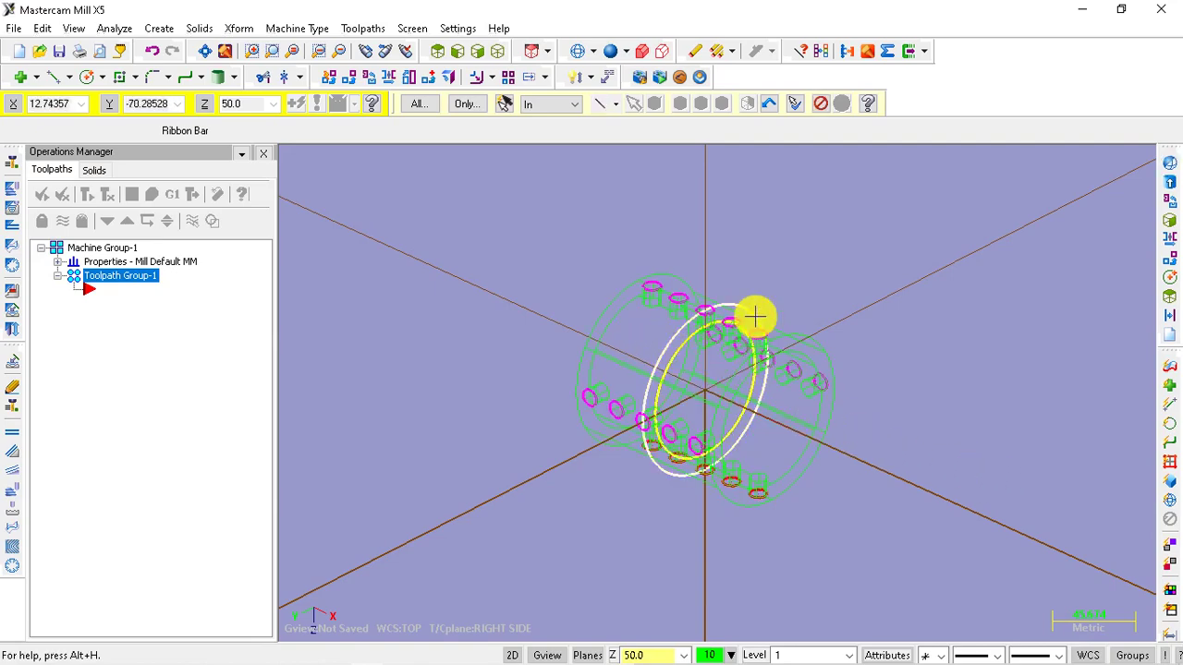
pyautogui.click(412, 28)
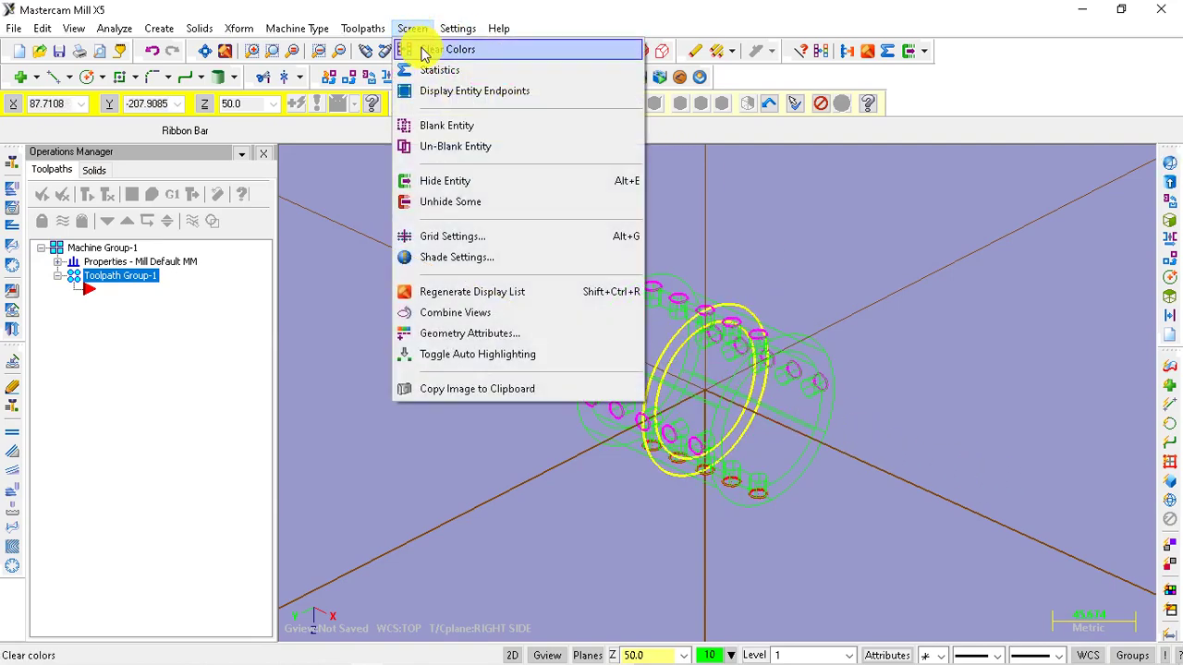
pyautogui.click(435, 124)
# - Restore shaded display, view the holed tube, and expand the machine group
pyautogui.moveTo(847, 257)
pyautogui.mouseDown(button='middle')
pyautogui.moveTo(1006, 262)
pyautogui.moveTo(937, 357)
pyautogui.moveTo(985, 347)
pyautogui.moveTo(964, 382)
pyautogui.moveTo(781, 375)
pyautogui.moveTo(837, 296)
pyautogui.moveTo(837, 316)
pyautogui.mouseUp(button='middle')
pyautogui.hotkey('alt', 's')
pyautogui.moveTo(887, 433)
pyautogui.mouseDown(button='middle')
pyautogui.moveTo(930, 343)
pyautogui.moveTo(881, 370)
pyautogui.moveTo(924, 354)
pyautogui.moveTo(724, 314)
pyautogui.moveTo(751, 336)
pyautogui.moveTo(879, 314)
pyautogui.moveTo(882, 341)
pyautogui.moveTo(930, 336)
pyautogui.mouseUp(button='middle')
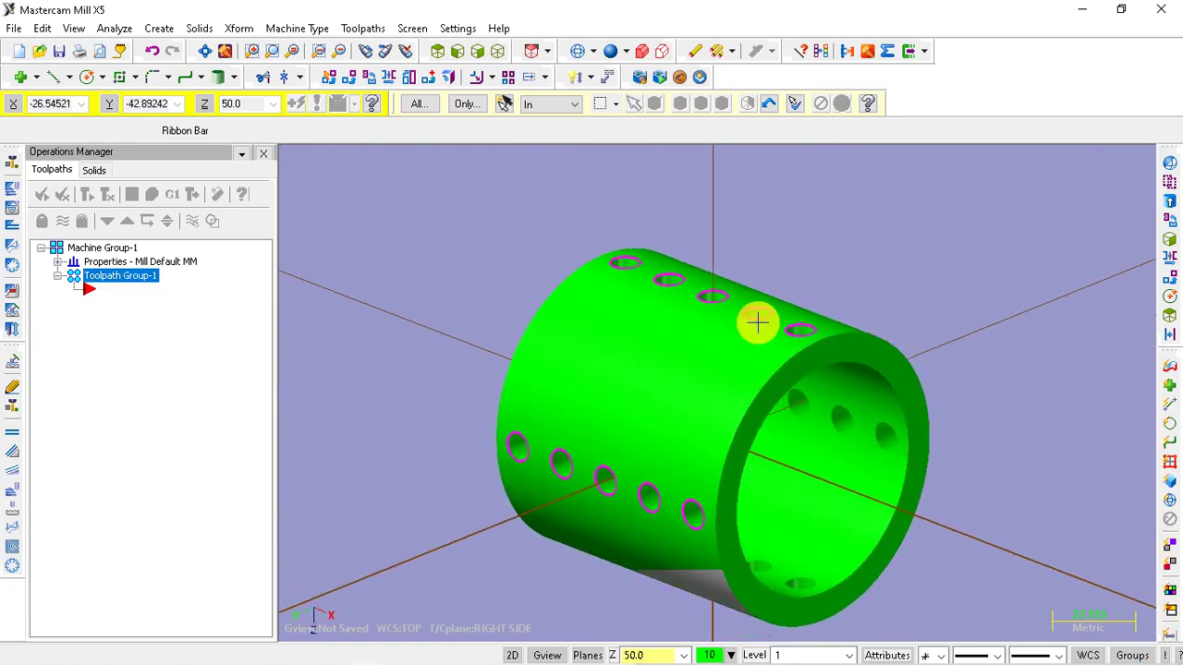
pyautogui.moveTo(602, 338); pyautogui.dragTo(560, 270, button='middle')
pyautogui.scroll(-2, 469, 225)
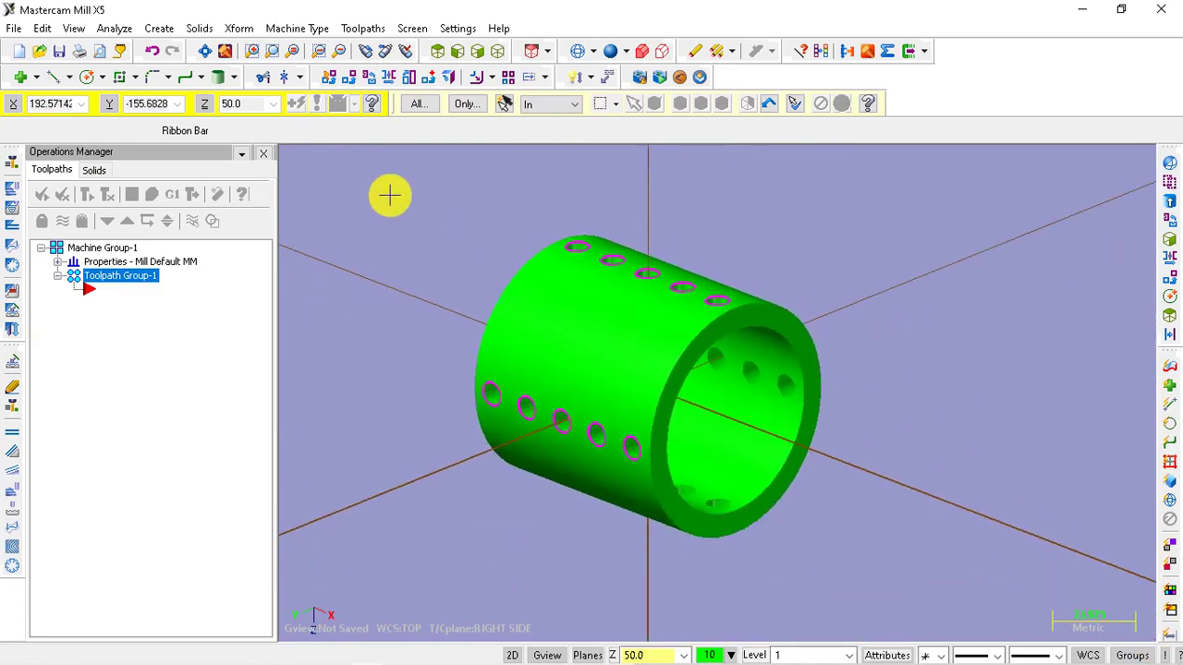
pyautogui.click(57, 256)
# - Delete all empty groups twice, removing the empty toolpath group and Machine Group-1
pyautogui.click(58, 262)
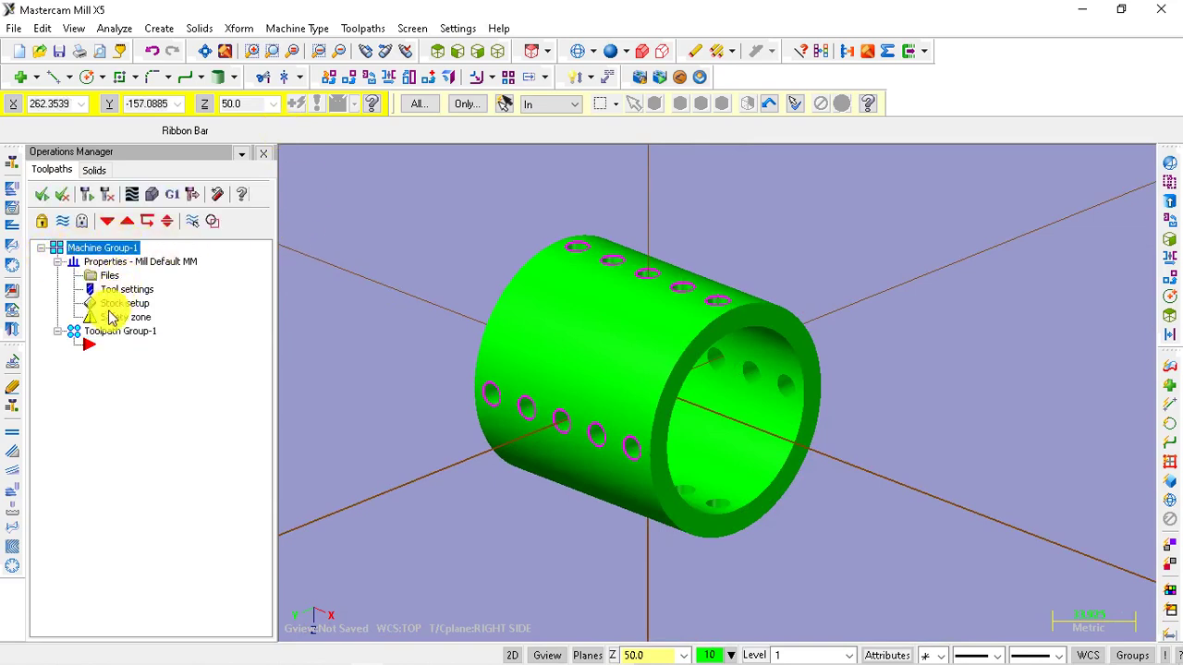
pyautogui.rightClick(120, 255)
pyautogui.moveTo(167, 298)
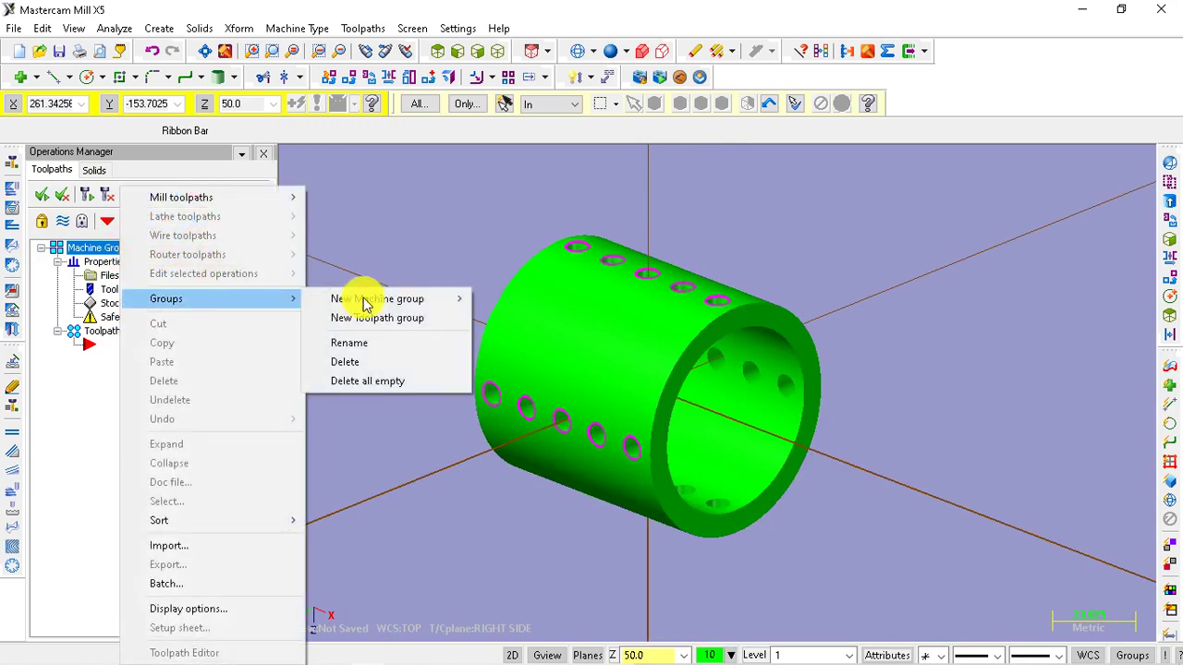
pyautogui.click(368, 381)
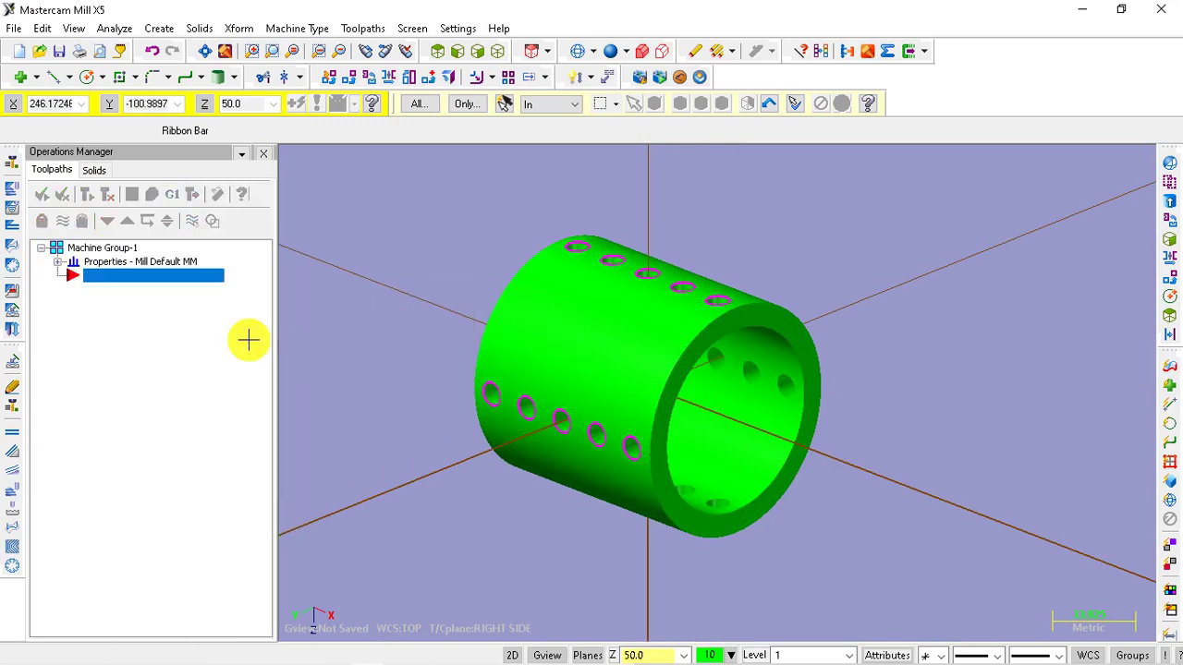
pyautogui.rightClick(116, 248)
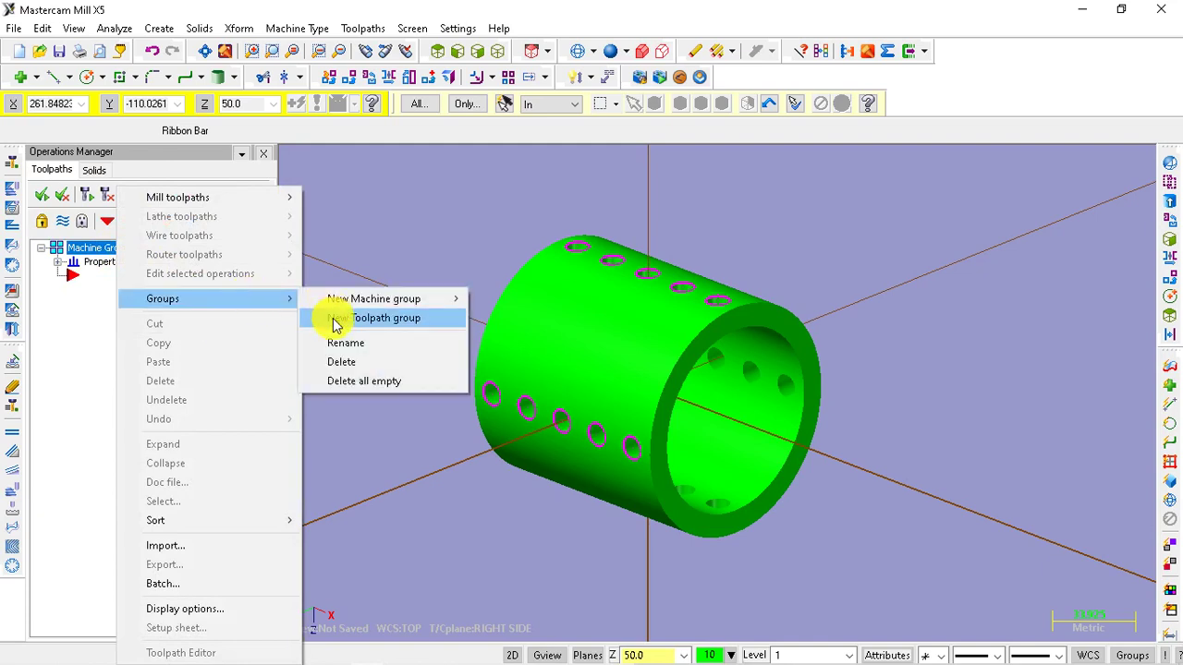
pyautogui.click(347, 380)
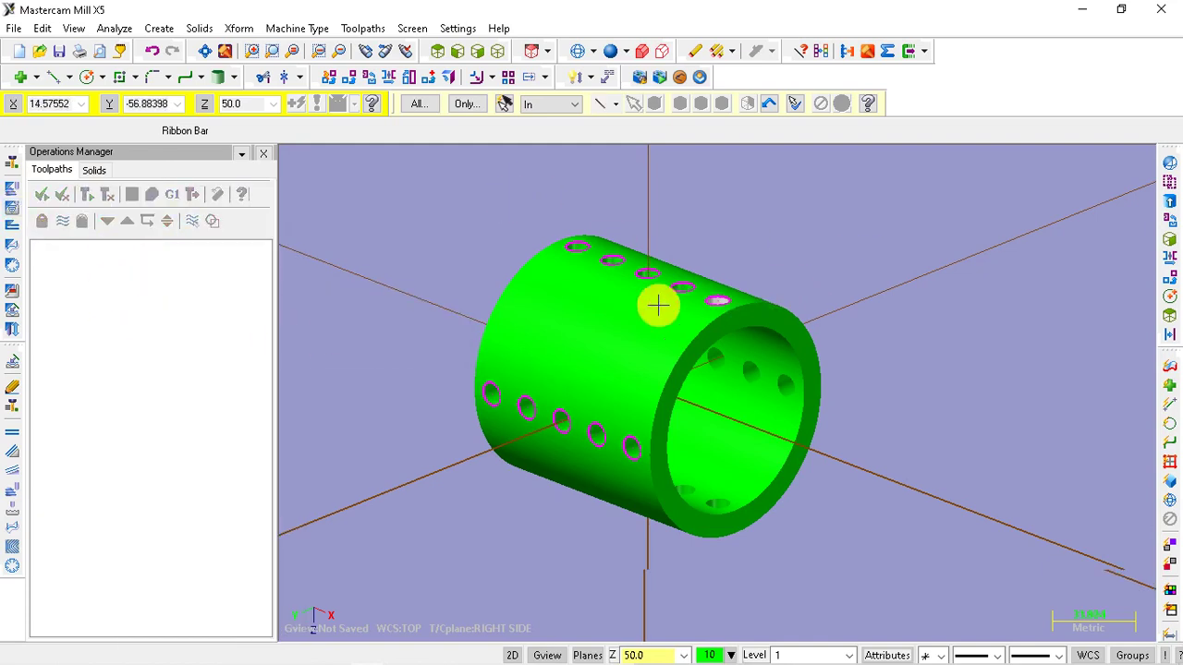
pyautogui.scroll(2, 657, 306)
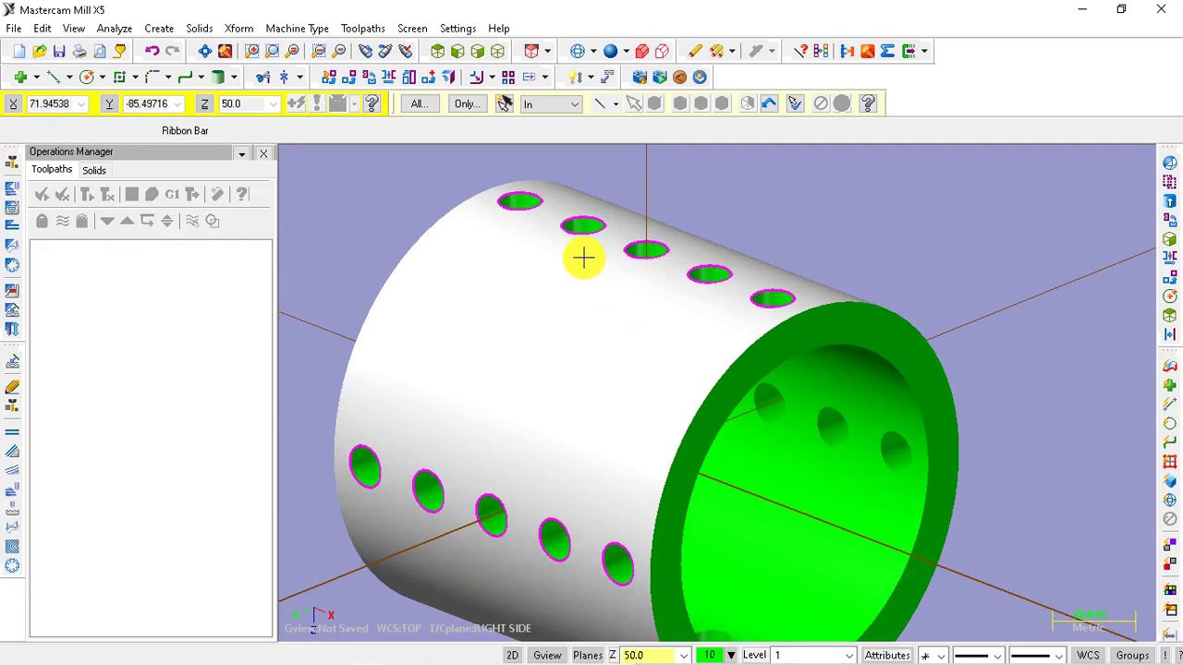
pyautogui.scroll(-3, 767, 287)
# - Switch the view to Top, then orbit back to an isometric view
pyautogui.moveTo(764, 317)
pyautogui.mouseDown(button='middle')
pyautogui.moveTo(903, 277)
pyautogui.moveTo(786, 311)
pyautogui.moveTo(729, 280)
pyautogui.moveTo(719, 294)
pyautogui.moveTo(769, 296)
pyautogui.moveTo(520, 225)
pyautogui.mouseUp(button='middle')
pyautogui.rightClick(522, 229)
pyautogui.click(567, 373)
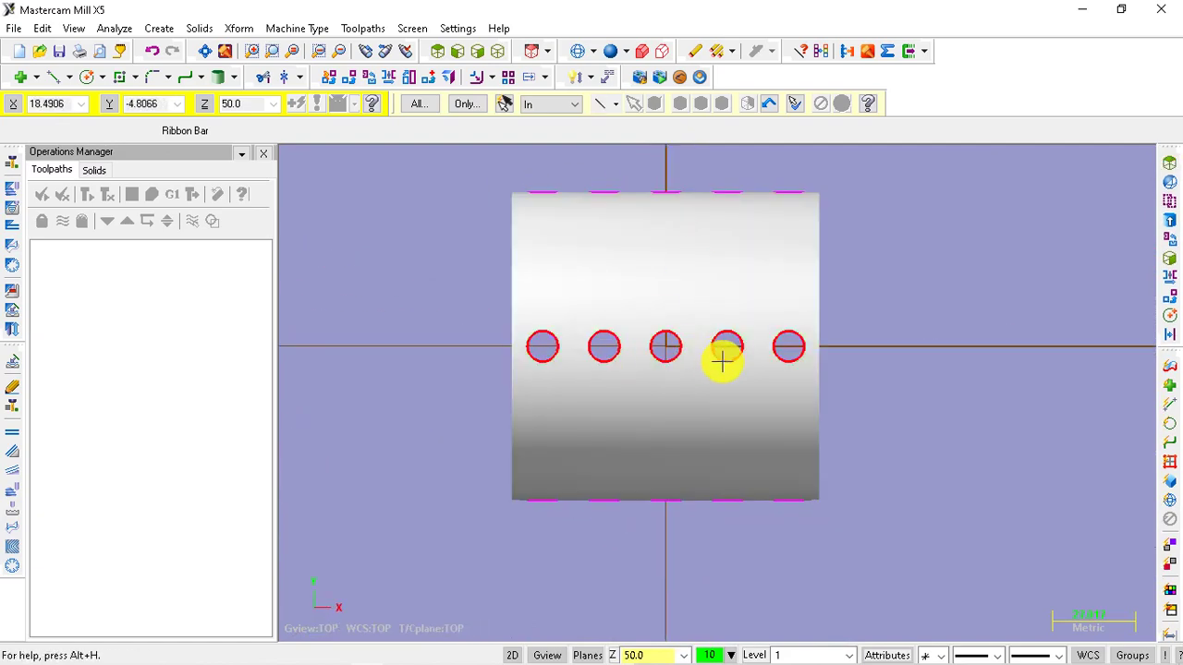
pyautogui.scroll(-3, 888, 379)
pyautogui.moveTo(934, 404); pyautogui.dragTo(1043, 323, button='middle')
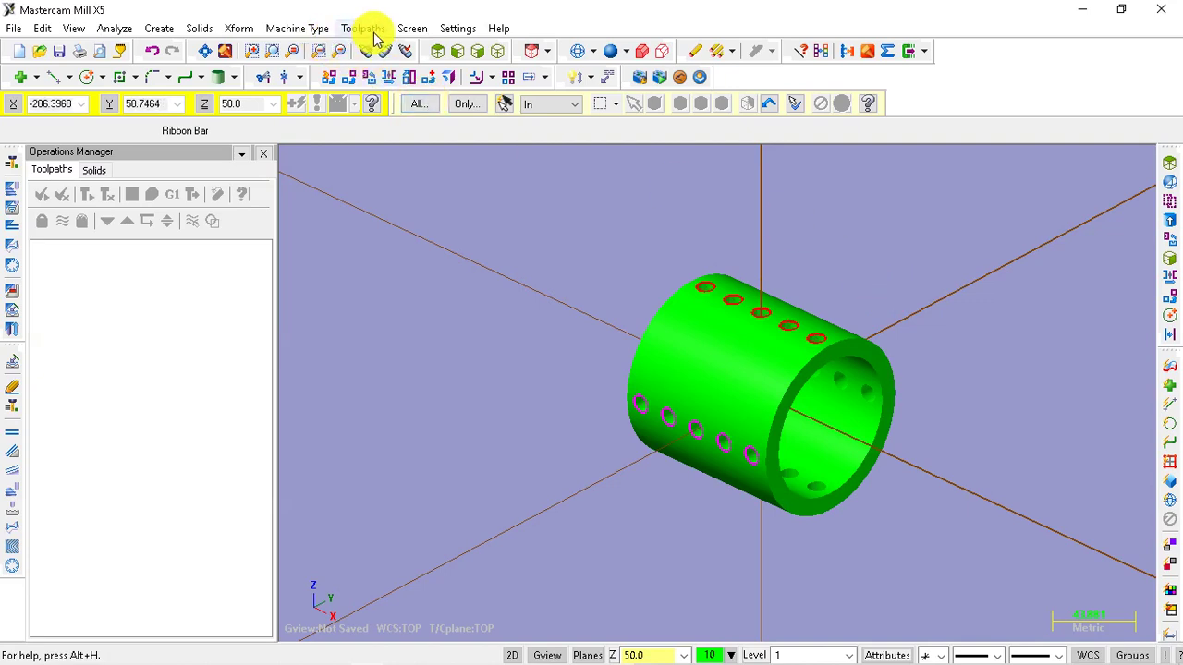
# - Remove the old entry from the machine definition menu list
pyautogui.click(309, 31)
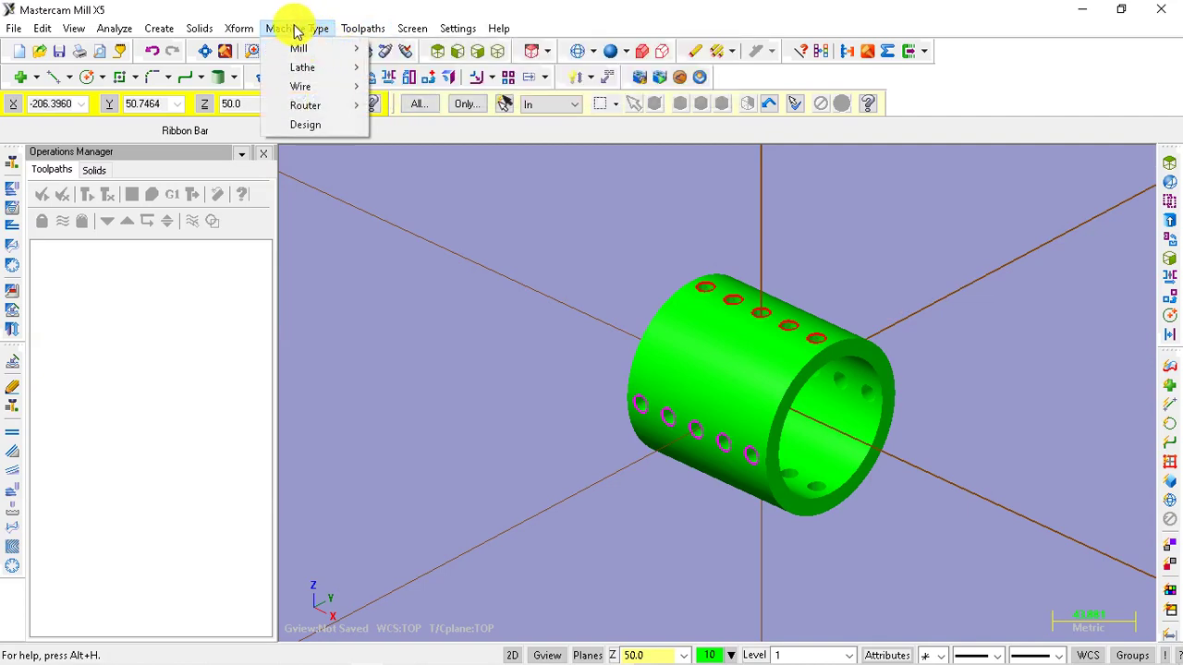
pyautogui.moveTo(300, 48)
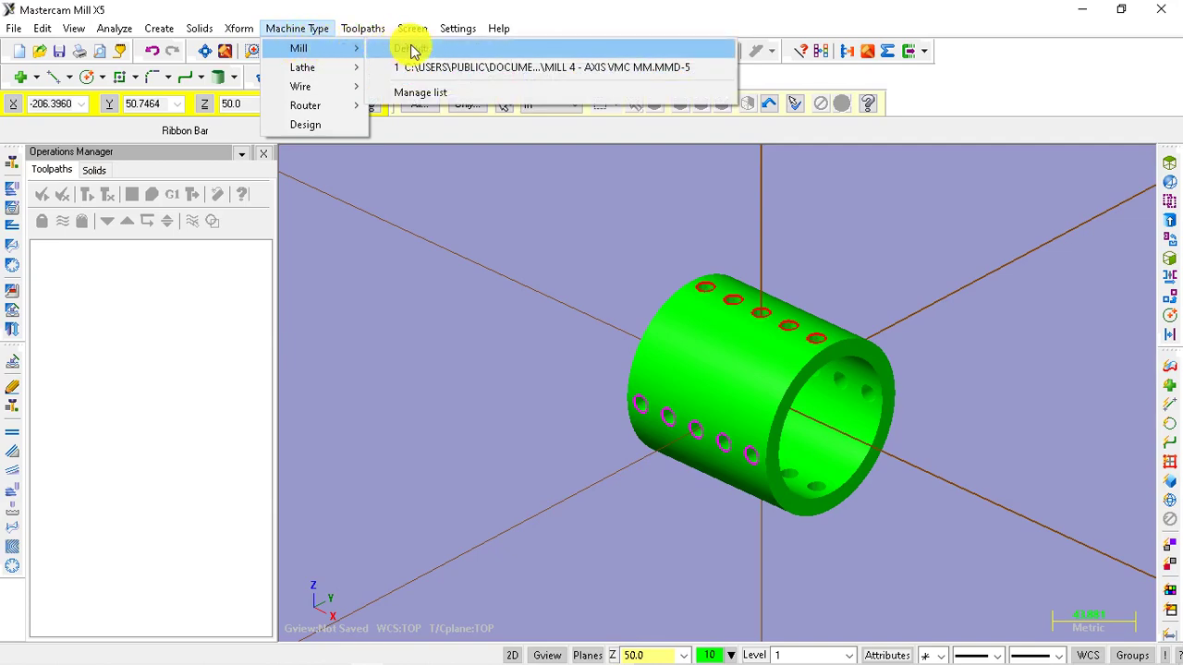
pyautogui.click(421, 94)
pyautogui.click(434, 205)
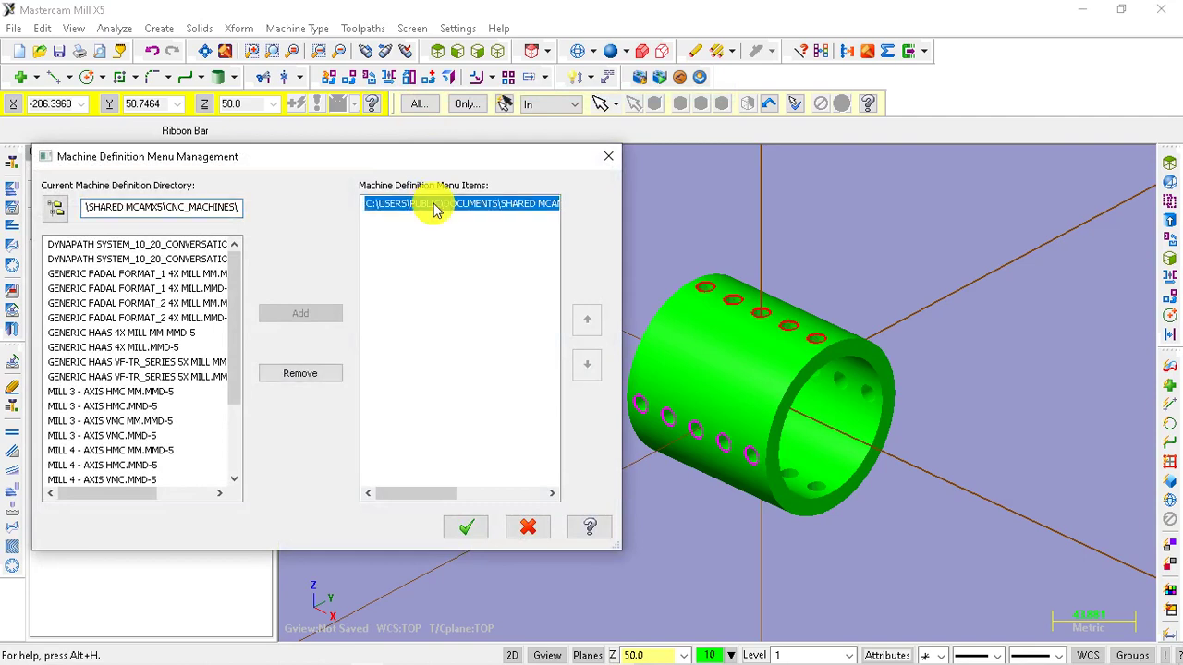
pyautogui.rightClick(431, 206)
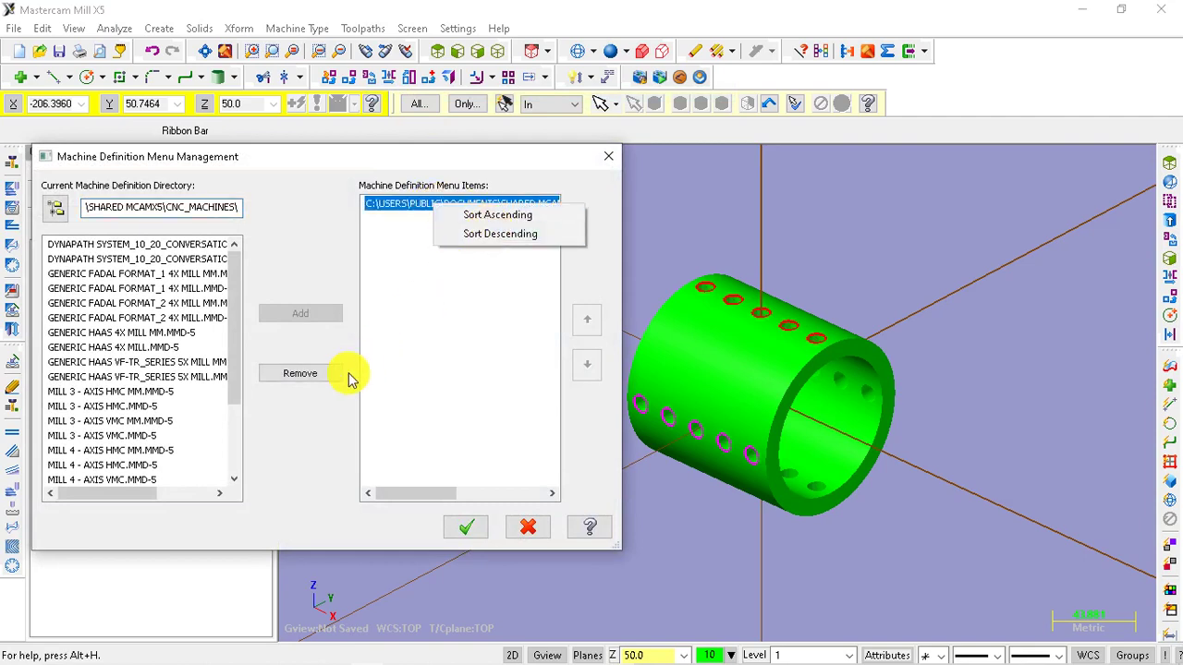
pyautogui.click(311, 374)
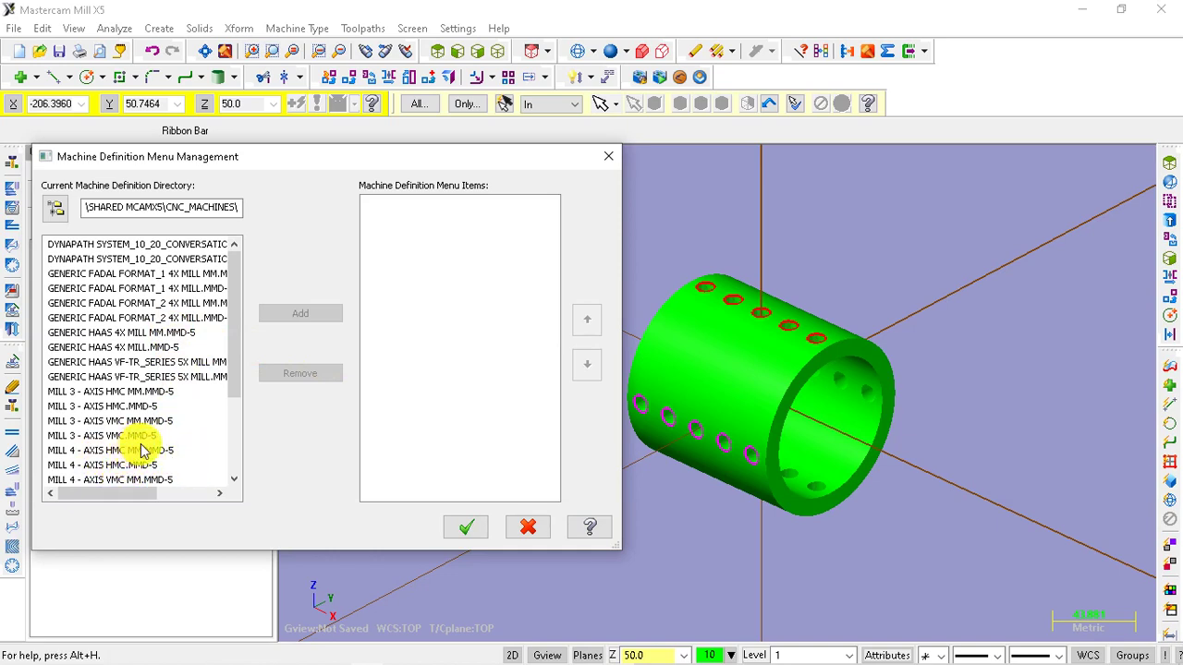
pyautogui.scroll(-1, 153, 443)
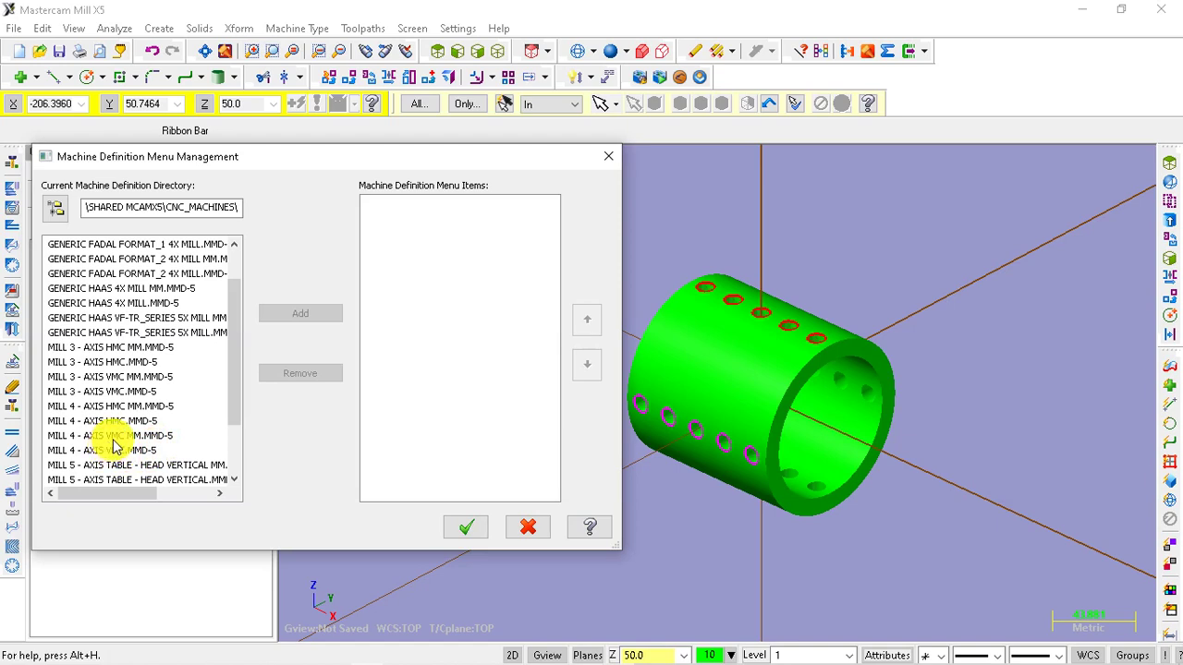
# - Add MILL 4 - AXIS VMC MM.MMD-5 to the machine menu and confirm
pyautogui.click(148, 437)
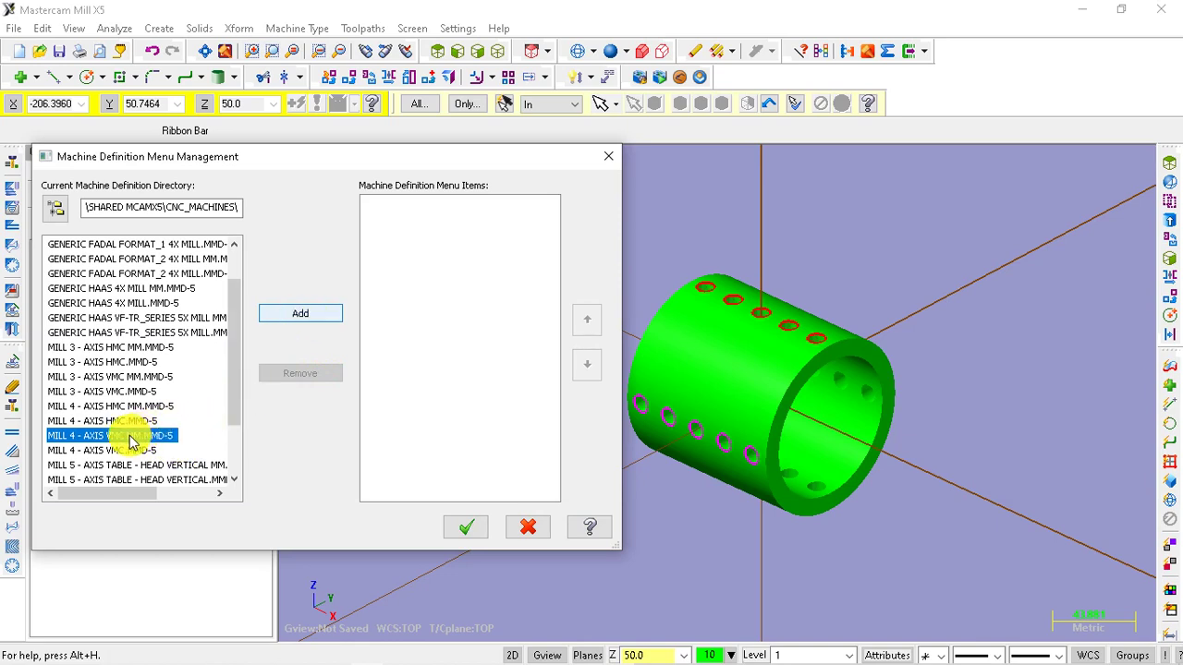
pyautogui.click(290, 315)
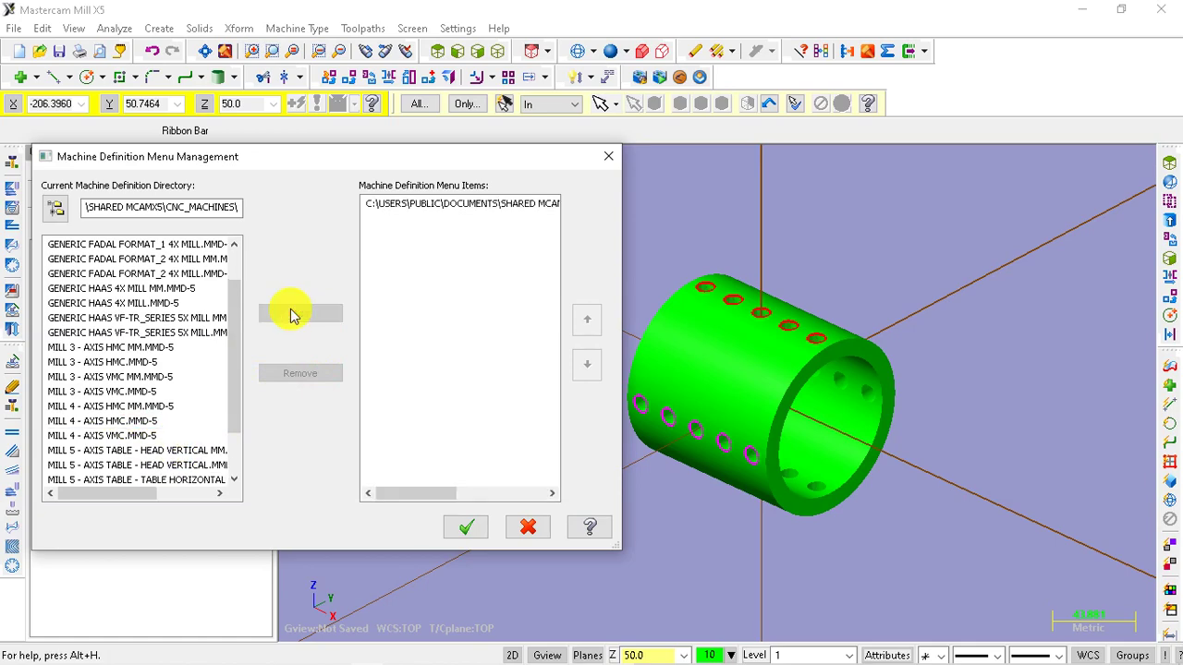
pyautogui.click(462, 205)
pyautogui.click(462, 527)
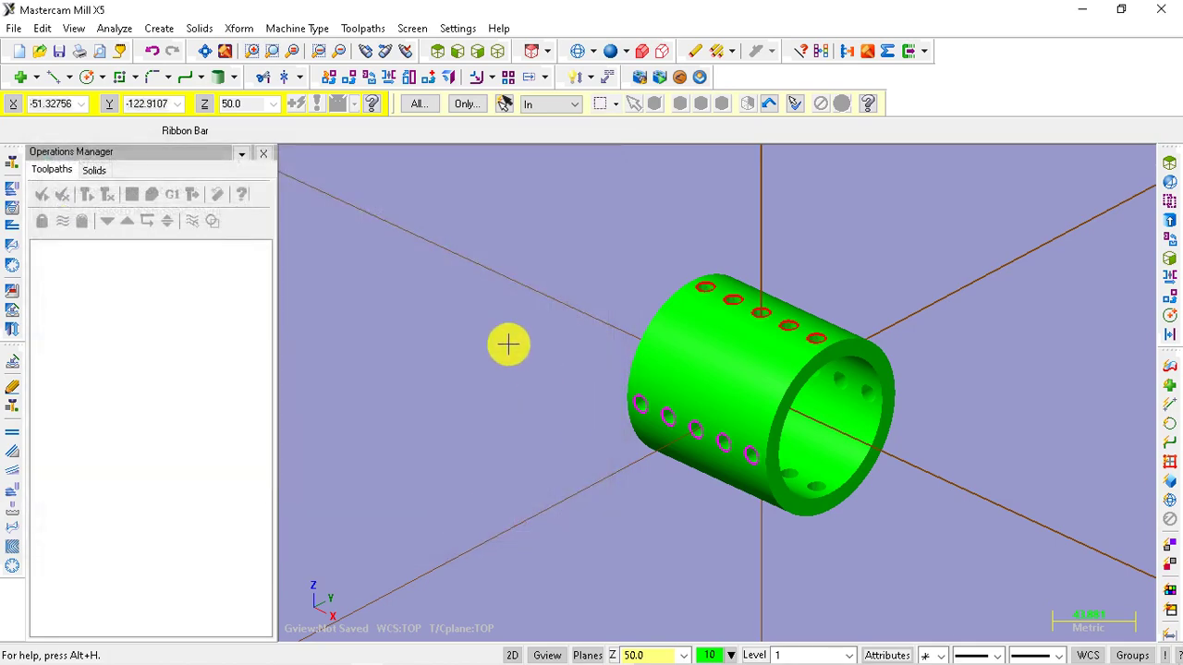
pyautogui.click(299, 28)
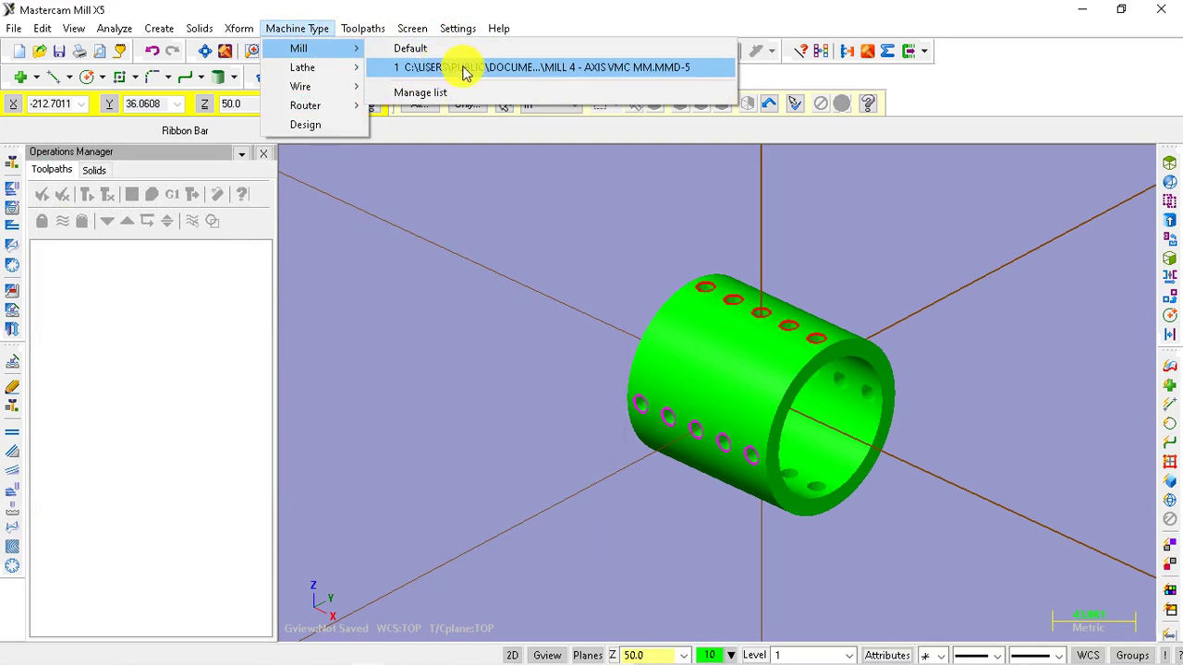
pyautogui.moveTo(299, 48)
pyautogui.click(465, 68)
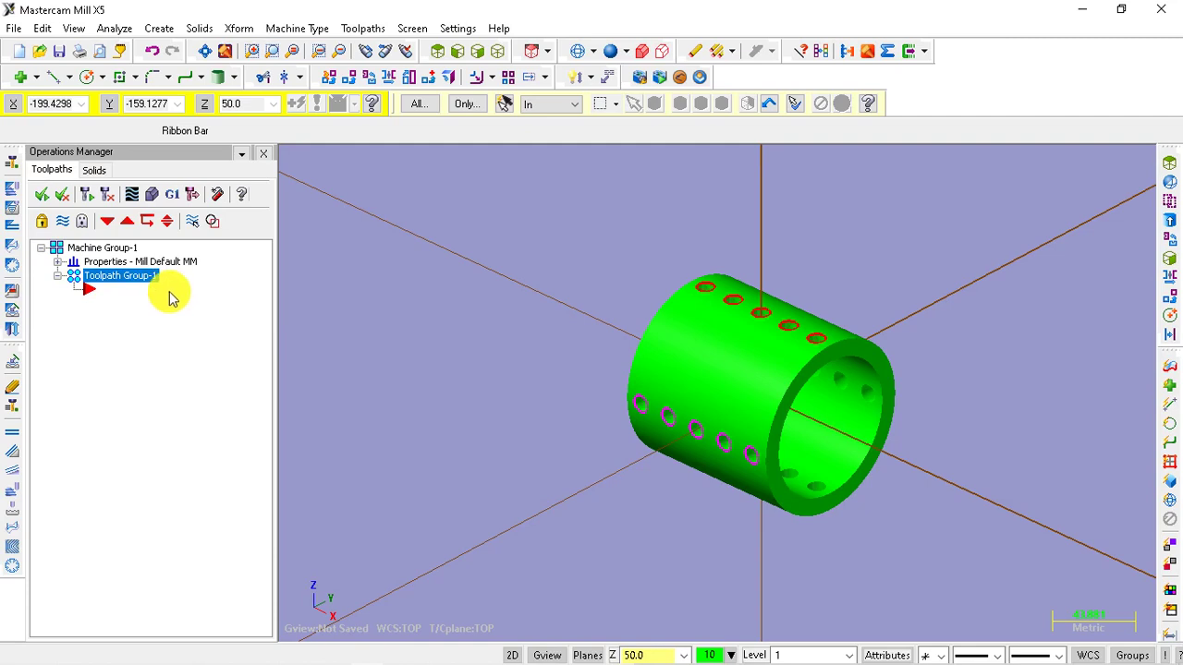
pyautogui.click(373, 31)
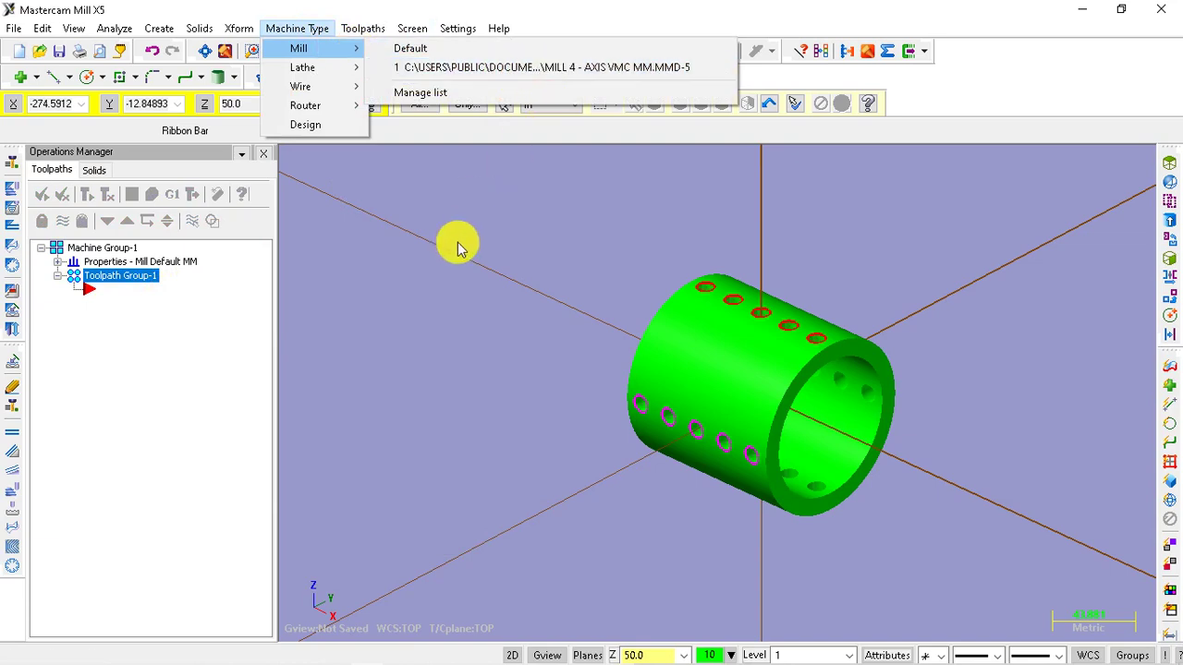
pyautogui.click(596, 68)
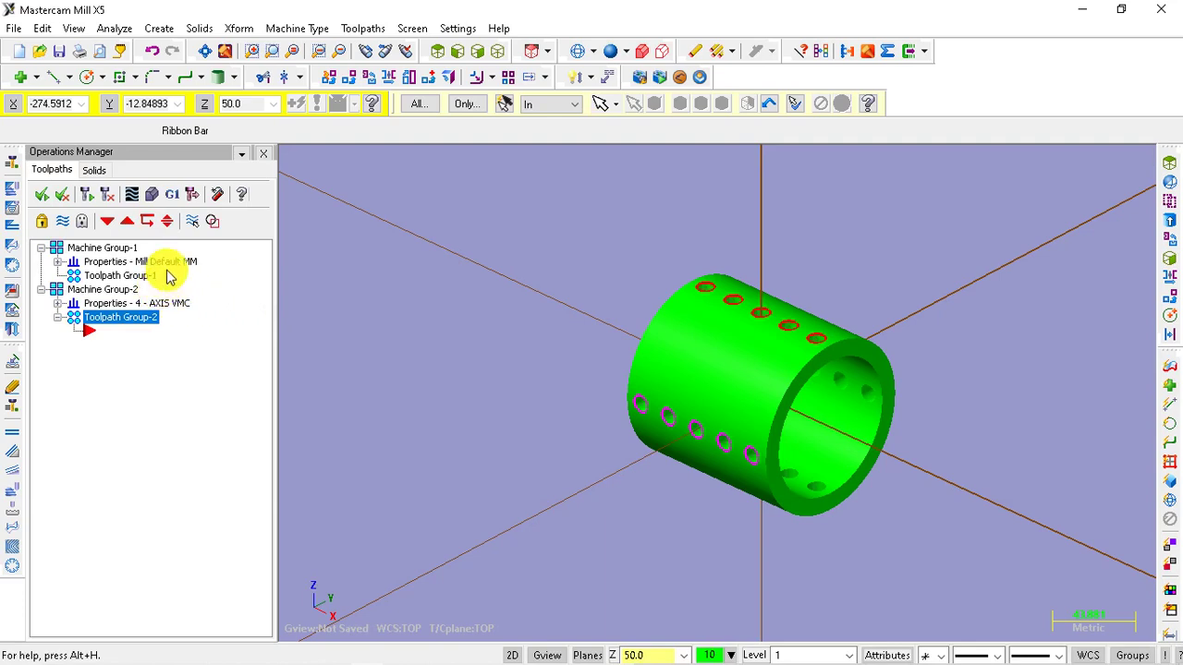
pyautogui.rightClick(118, 250)
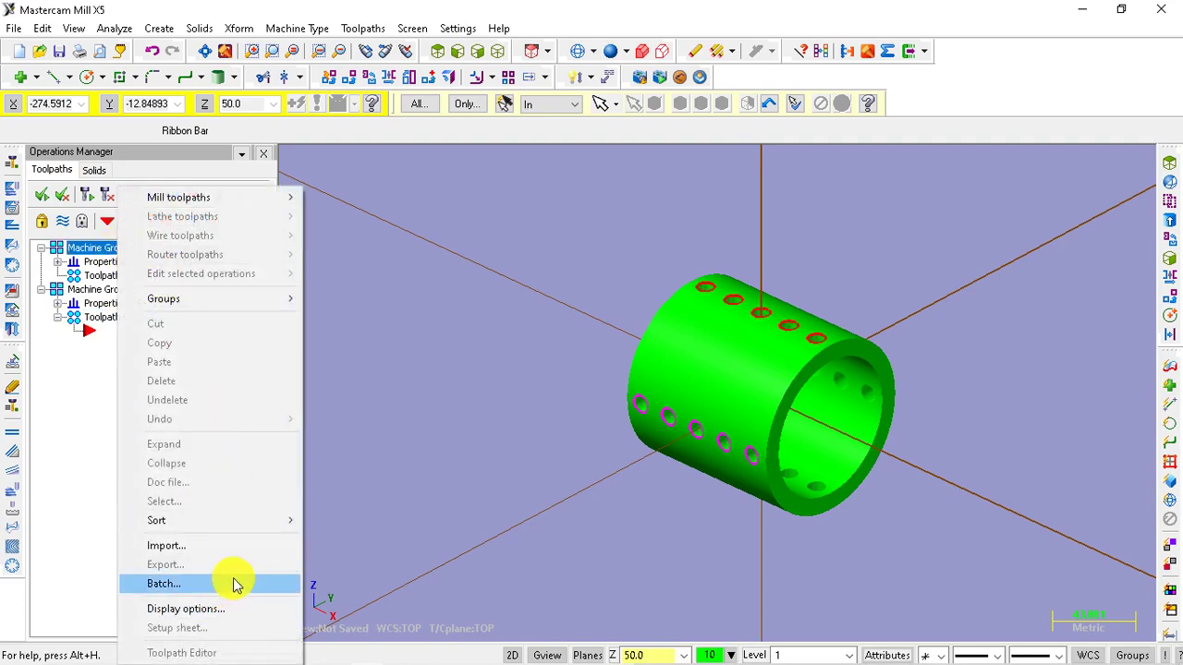
pyautogui.moveTo(163, 299)
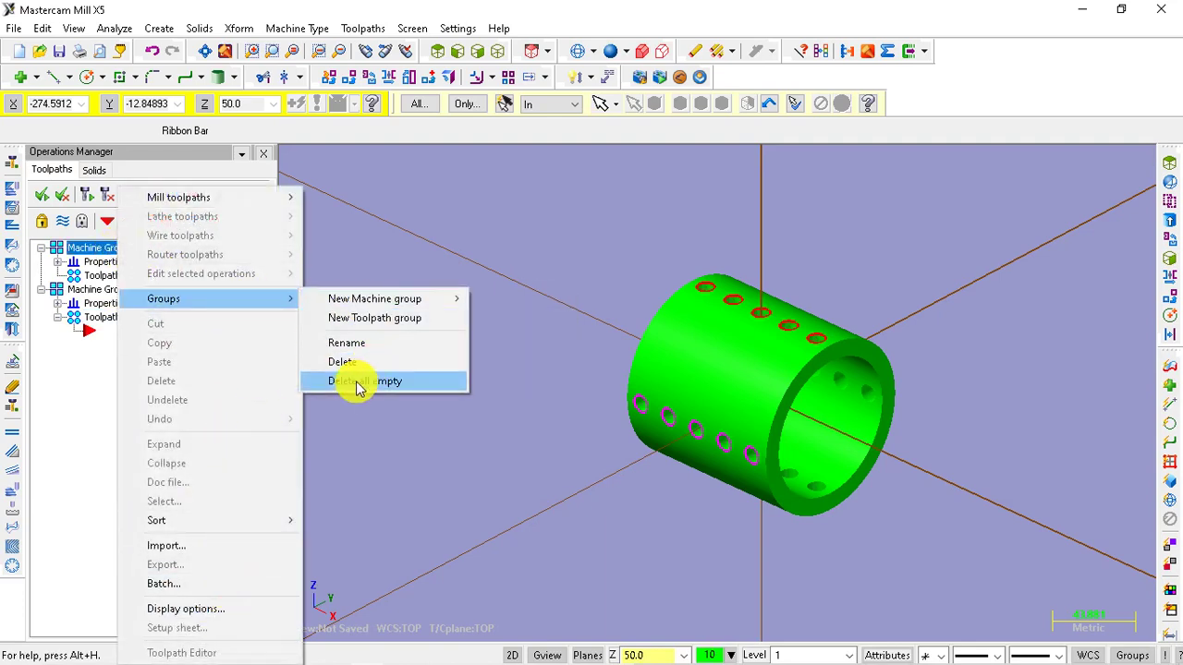
pyautogui.click(351, 381)
pyautogui.rightClick(118, 254)
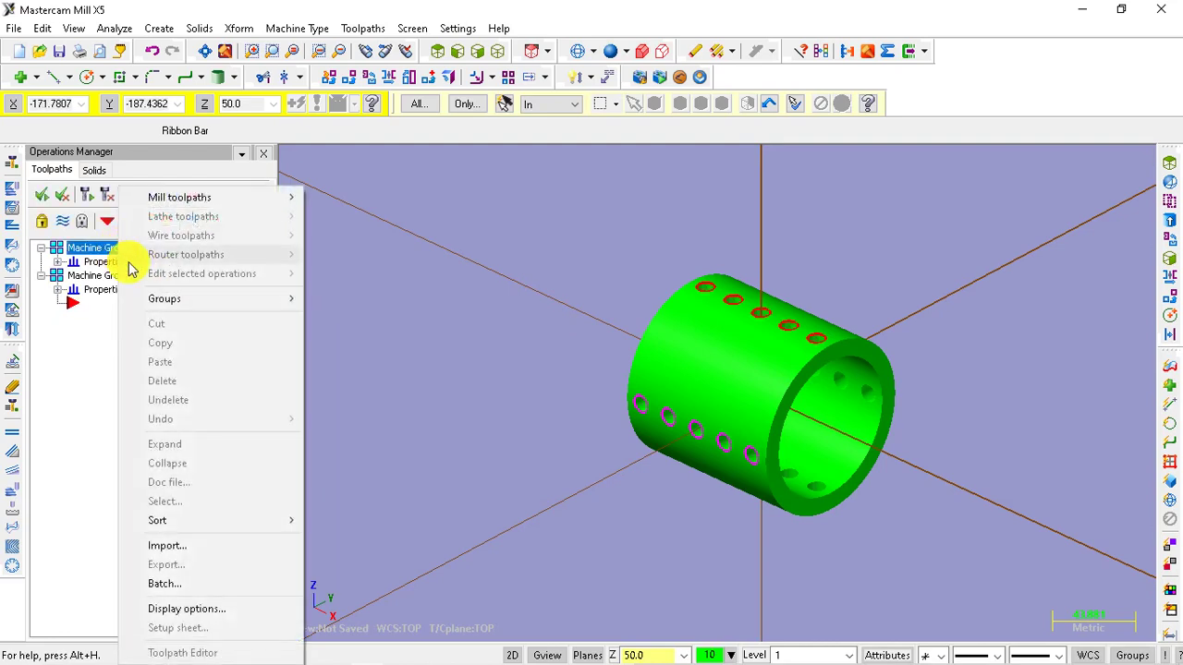
pyautogui.click(392, 381)
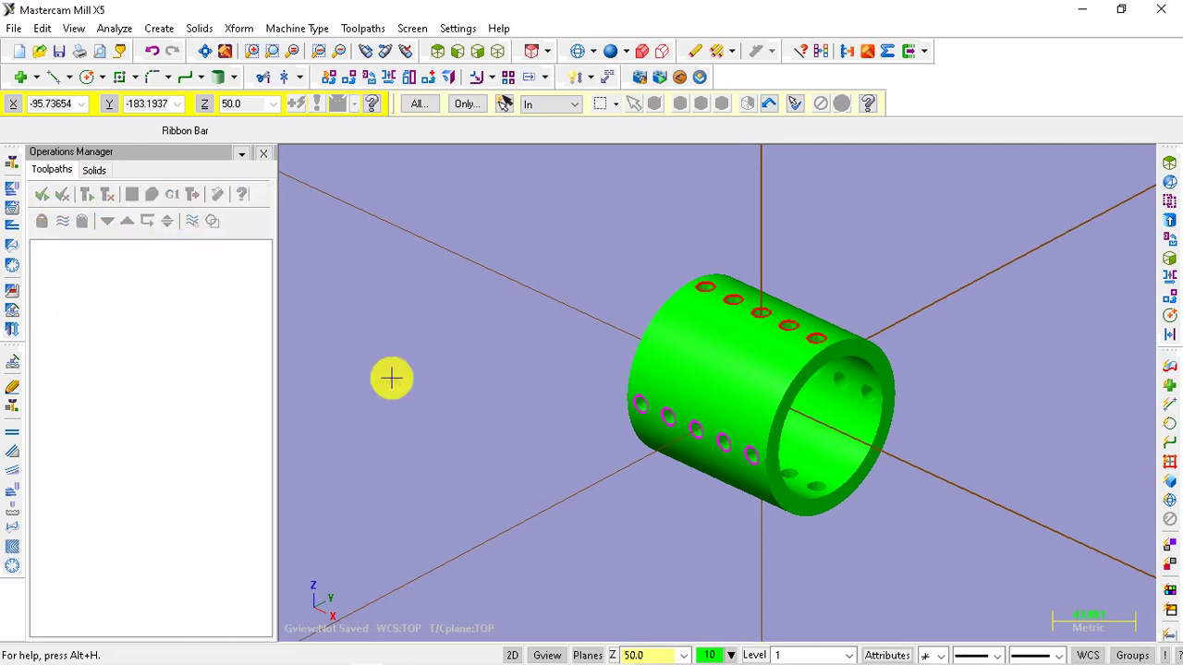
pyautogui.click(297, 28)
pyautogui.moveTo(299, 48)
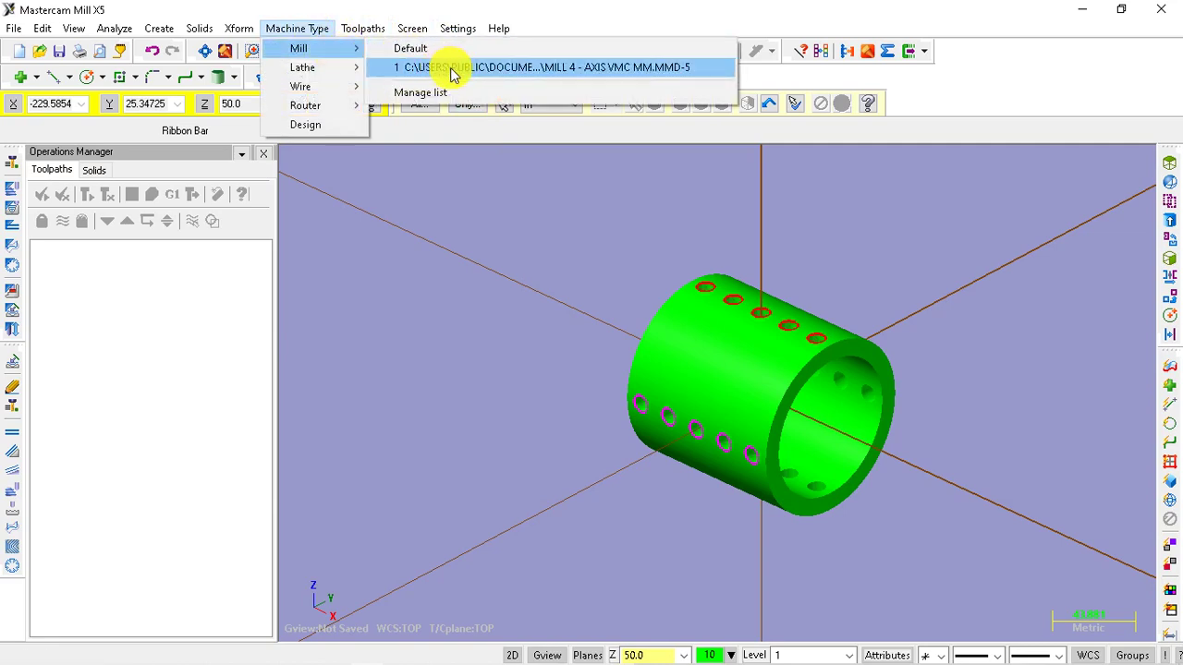
# - Load the MILL 4-AXIS VMC machine definition and view the tube from the Top
pyautogui.click(592, 69)
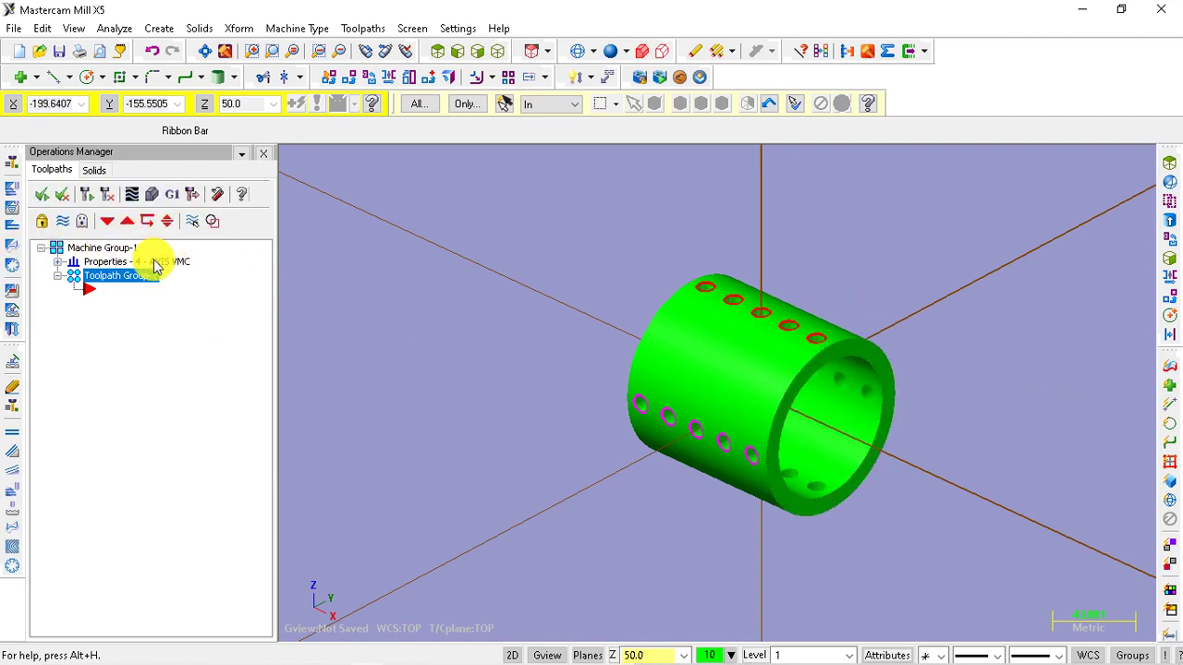
pyautogui.scroll(2, 1082, 428)
pyautogui.scroll(2, 961, 466)
pyautogui.scroll(1, 889, 467)
pyautogui.scroll(-1, 897, 454)
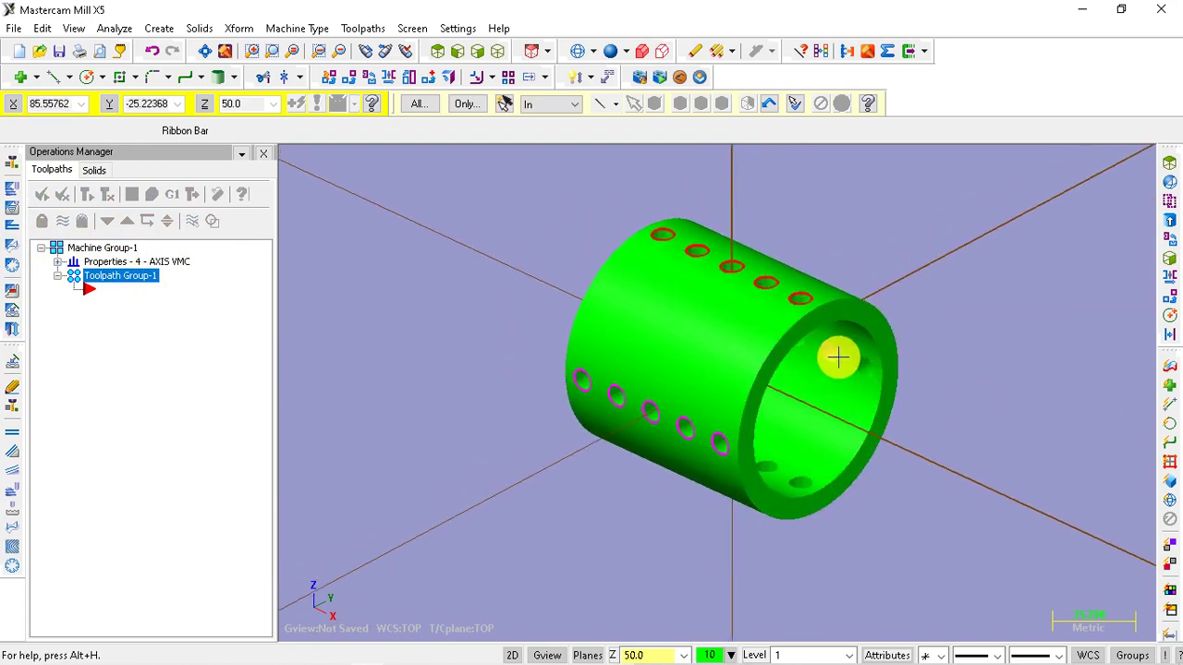
pyautogui.rightClick(453, 248)
pyautogui.click(465, 396)
pyautogui.scroll(1, 784, 349)
pyautogui.scroll(1, 771, 353)
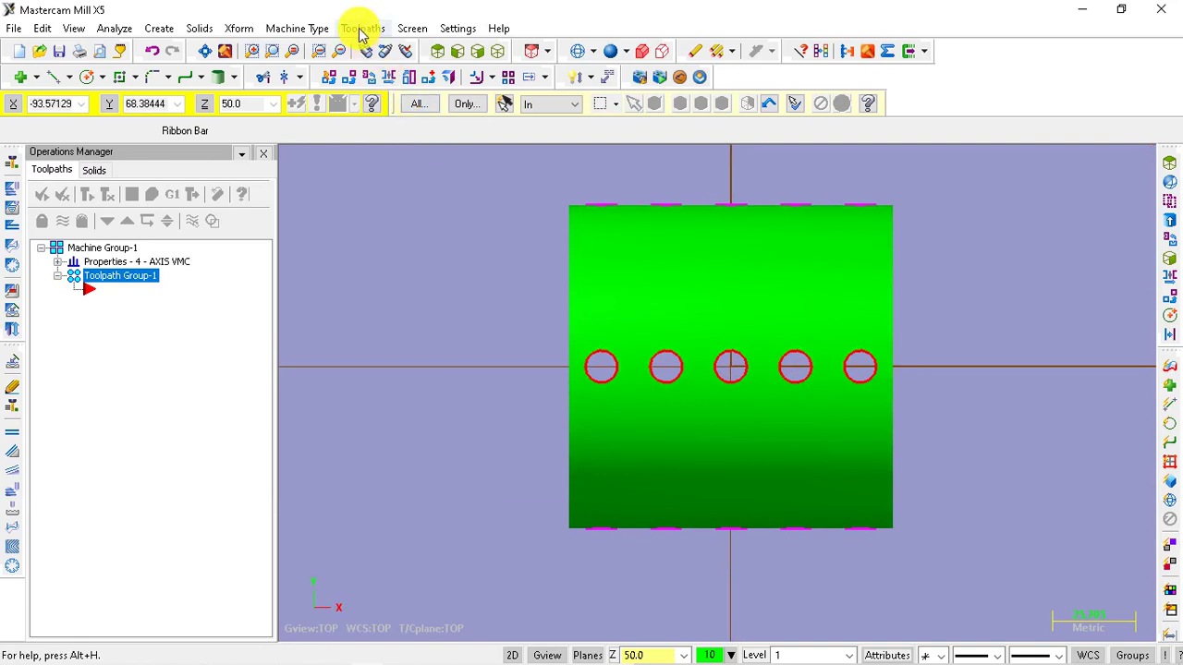
# - Create a Drill toolpath in the Operations Manager with the default NC name
pyautogui.click(360, 30)
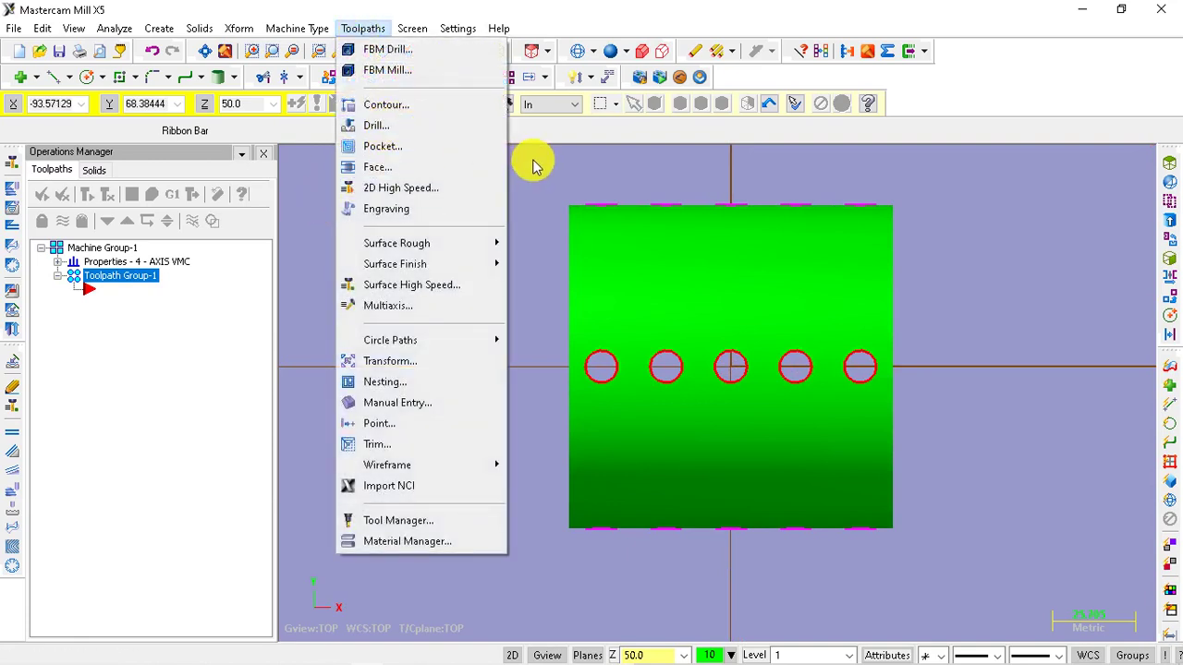
pyautogui.click(517, 152)
pyautogui.rightClick(141, 323)
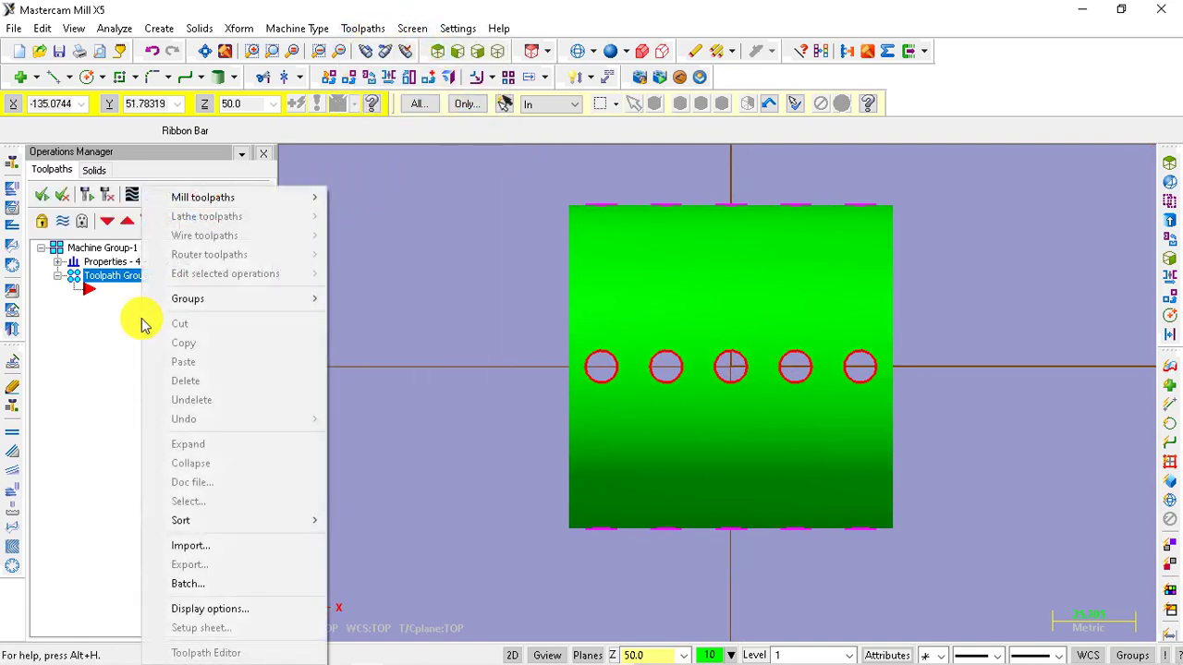
pyautogui.moveTo(242, 197)
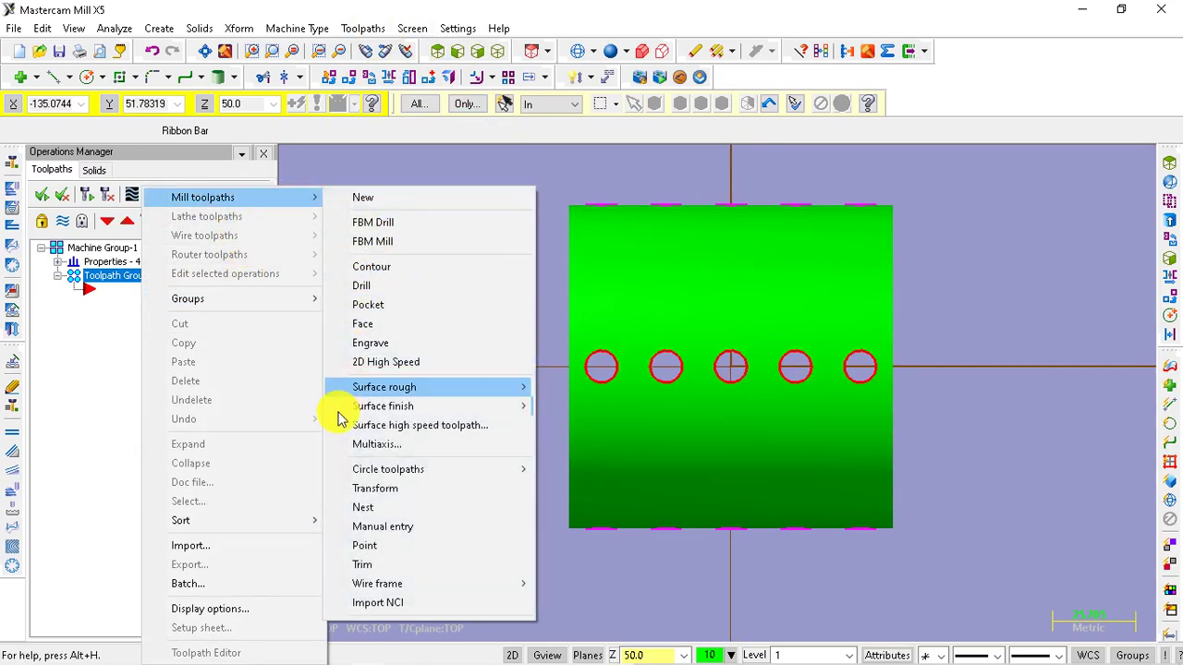
pyautogui.rightClick(385, 134)
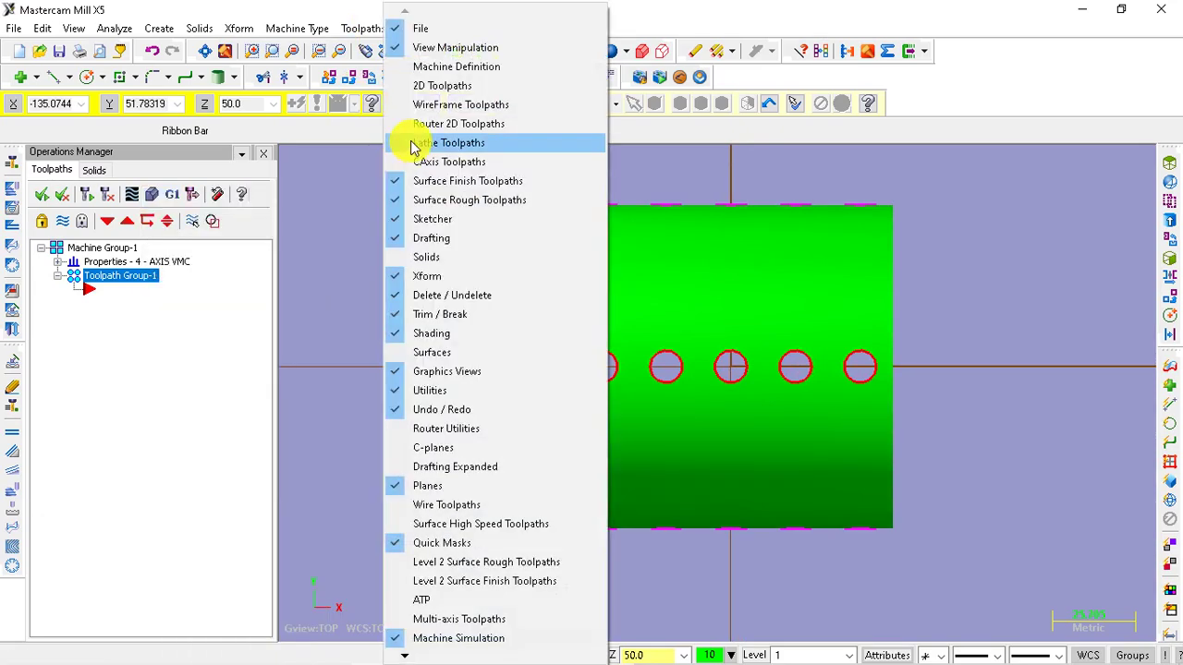
pyautogui.click(360, 28)
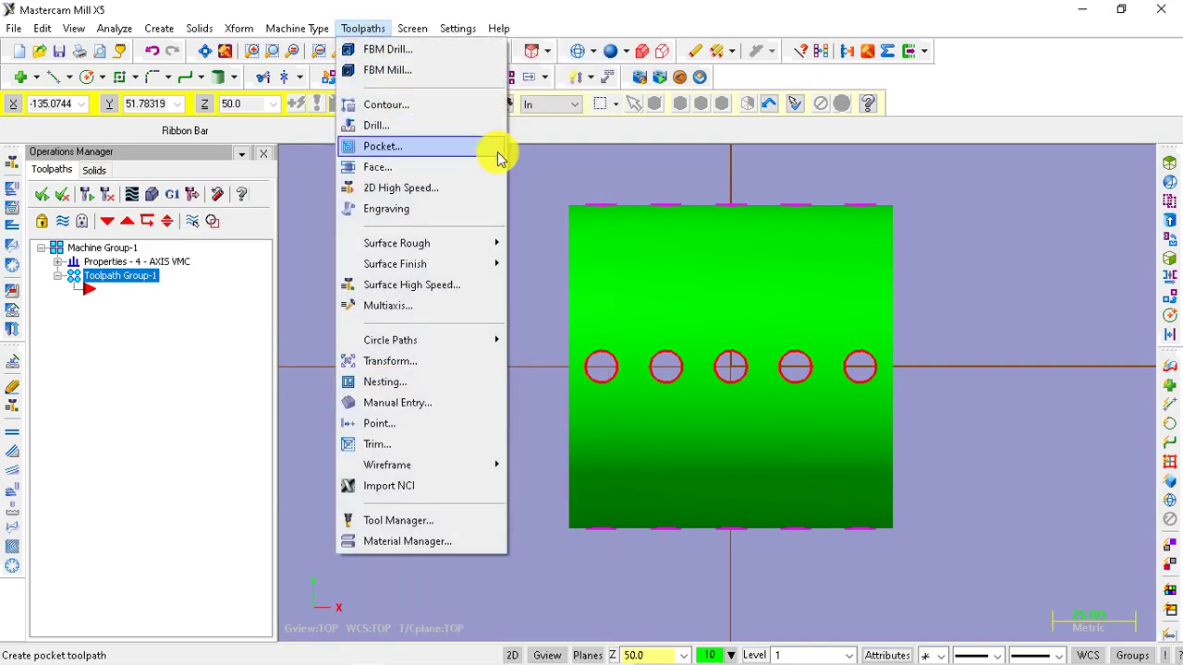
pyautogui.click(562, 179)
pyautogui.rightClick(180, 329)
pyautogui.moveTo(240, 197)
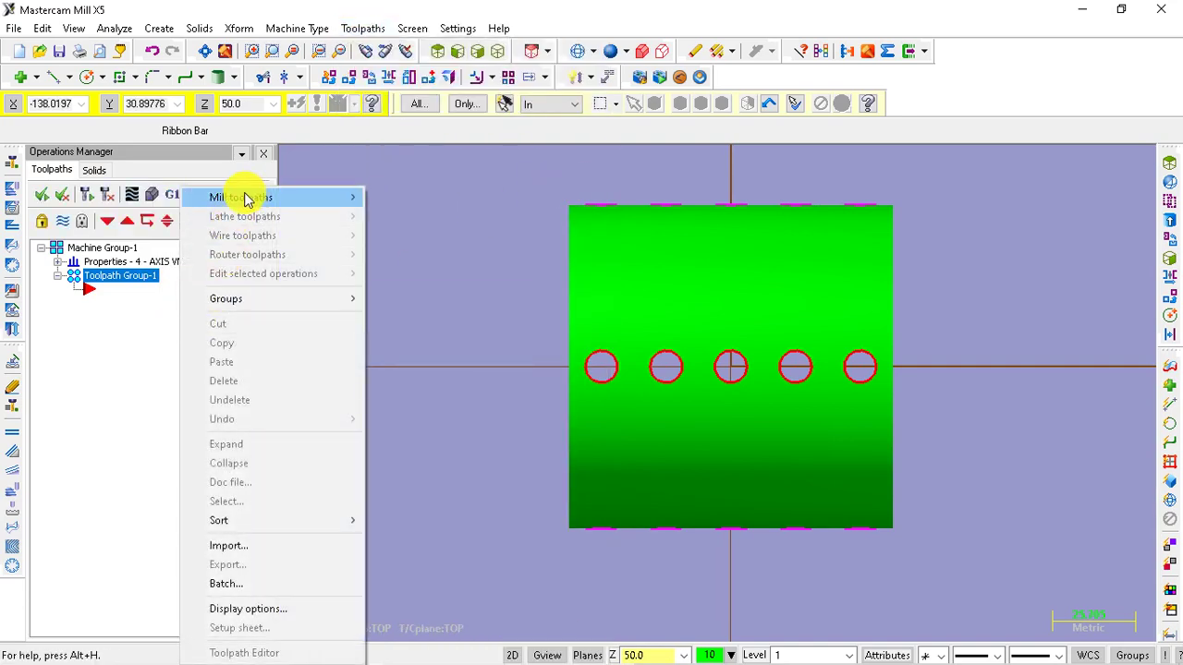
pyautogui.click(413, 287)
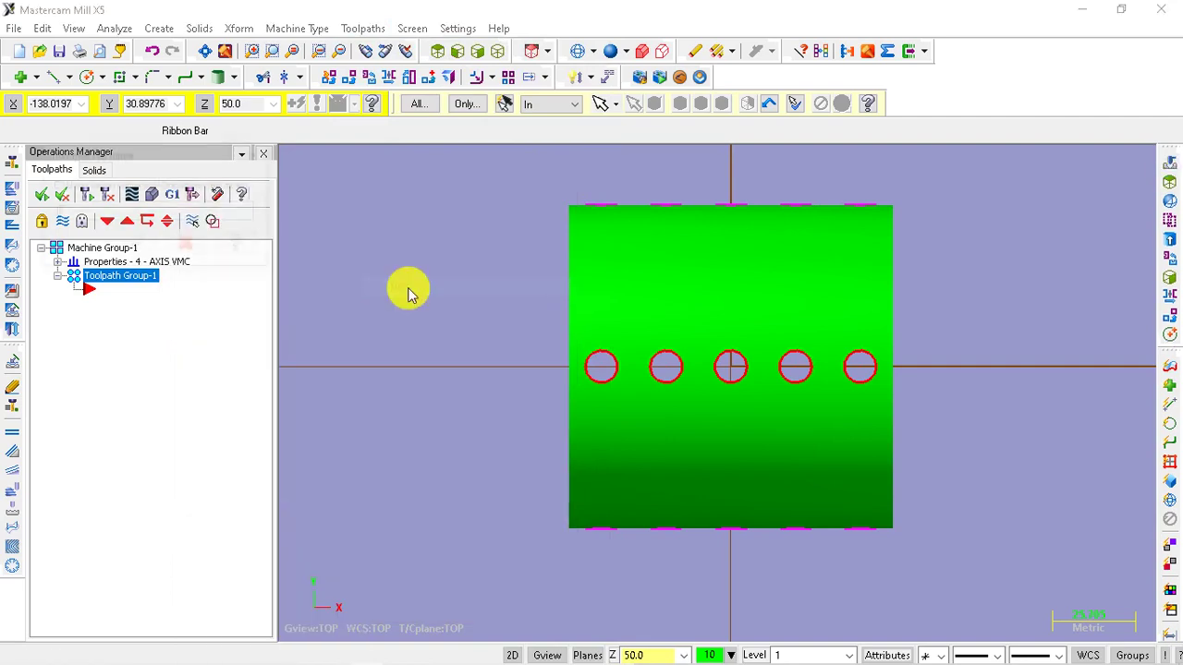
pyautogui.click(136, 244)
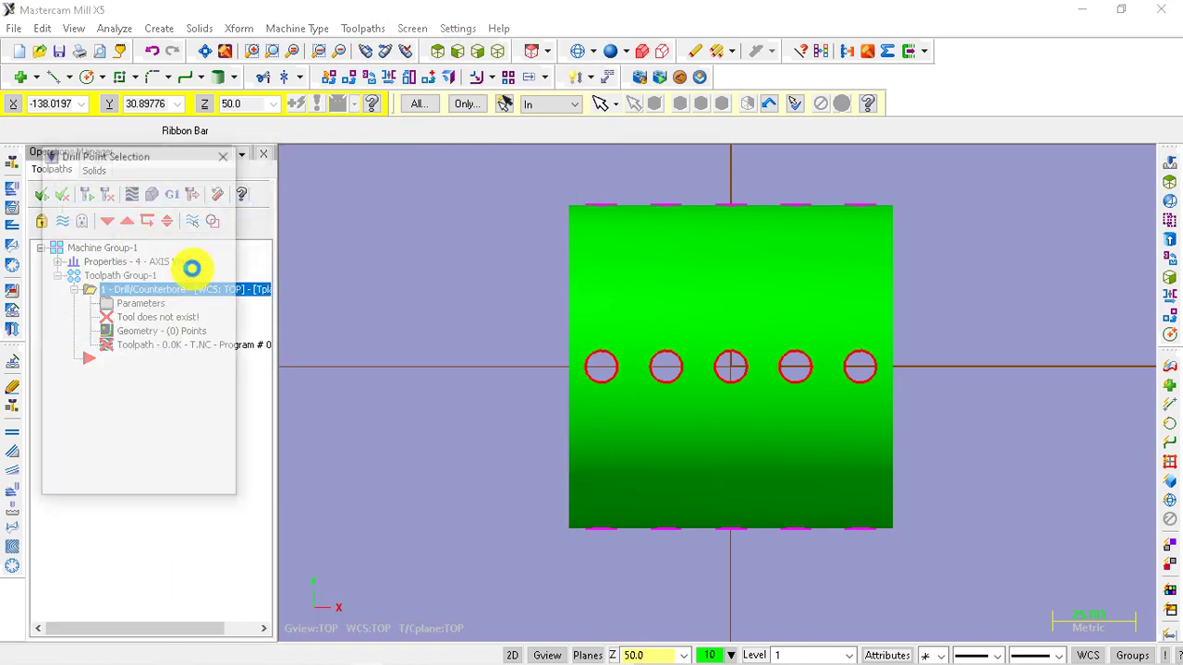
# - Pick the five top-row hole arcs as drill point entities and confirm
pyautogui.click(148, 236)
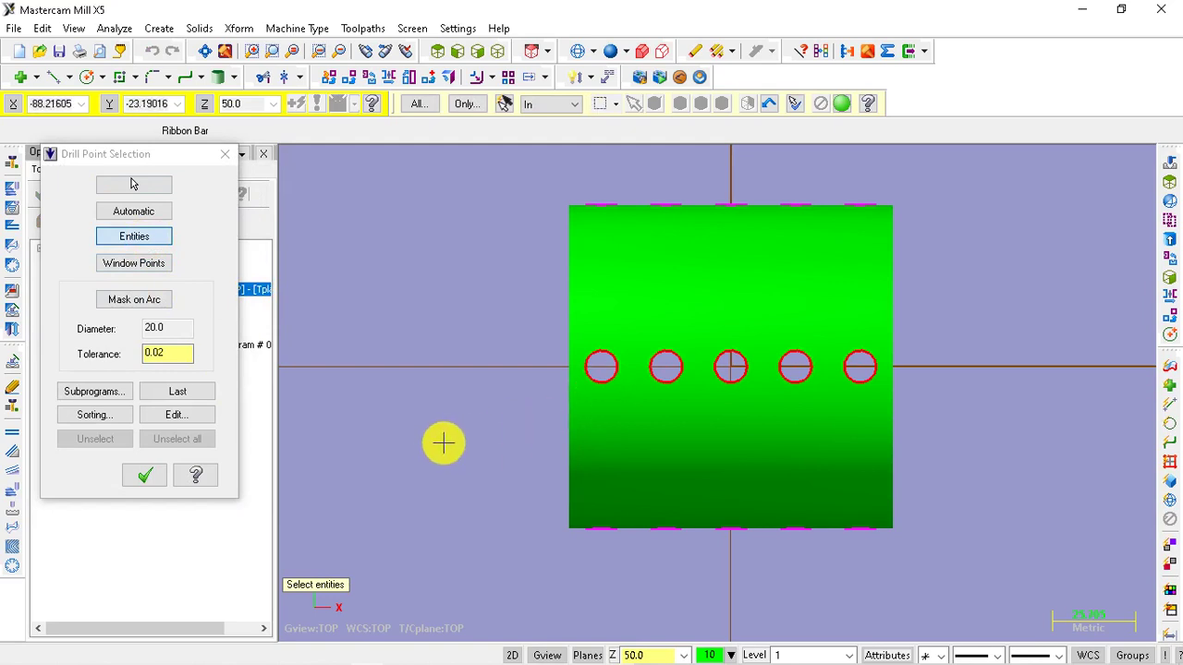
pyautogui.moveTo(362, 403); pyautogui.dragTo(387, 392, button='middle')
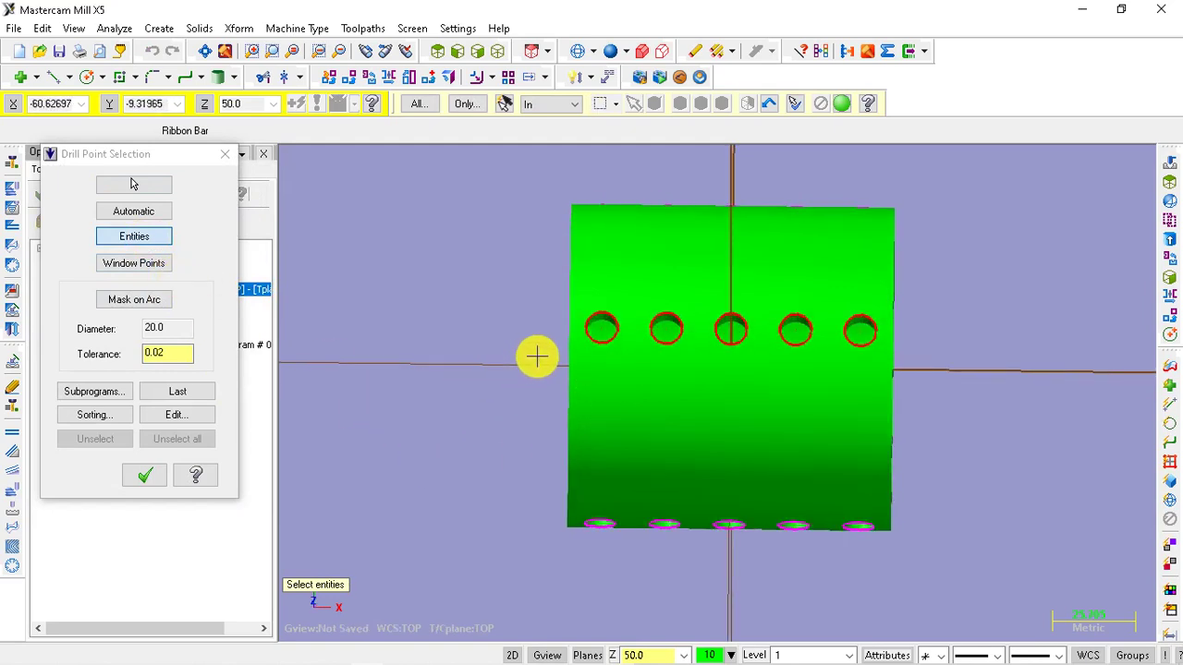
pyautogui.click(613, 347)
pyautogui.click(661, 343)
pyautogui.click(725, 344)
pyautogui.click(793, 345)
pyautogui.click(855, 351)
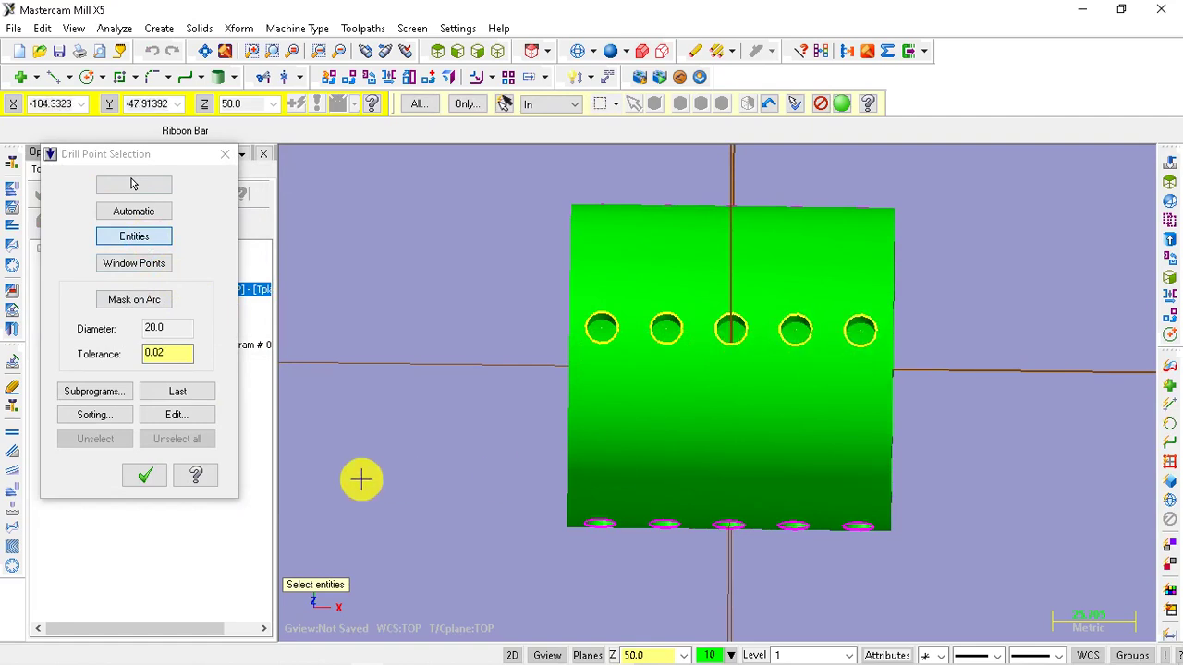
pyautogui.click(145, 475)
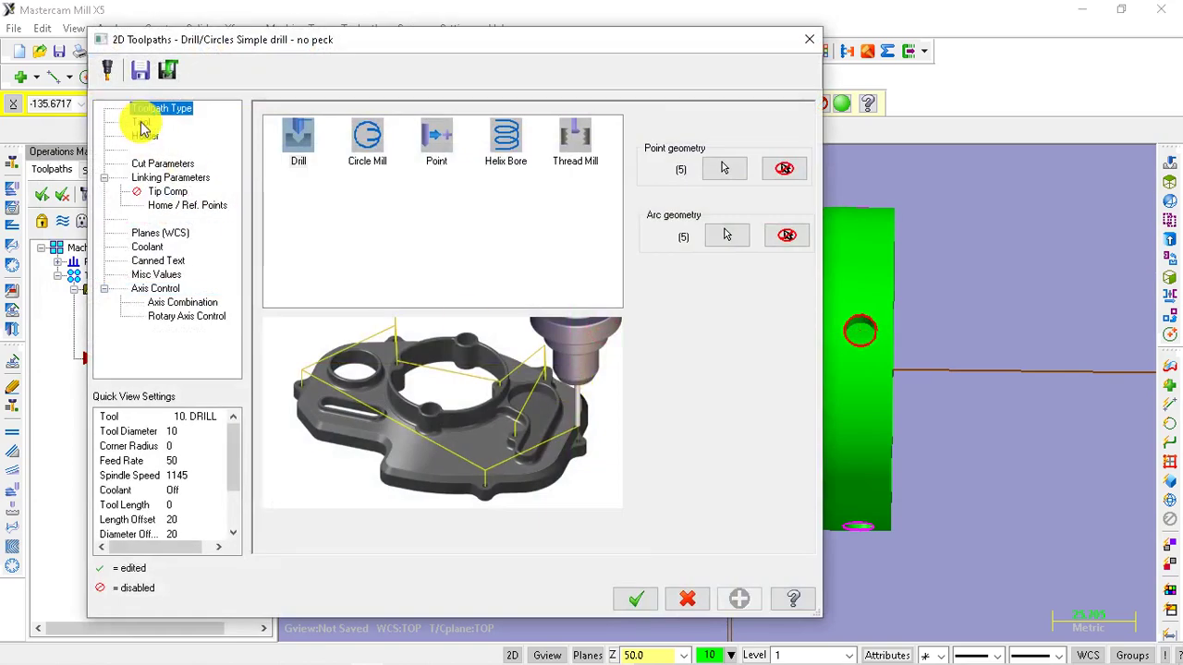
# - Create a new 10 diameter drill as tool 1 for the toolpath
pyautogui.click(140, 122)
pyautogui.rightClick(320, 178)
pyautogui.click(397, 211)
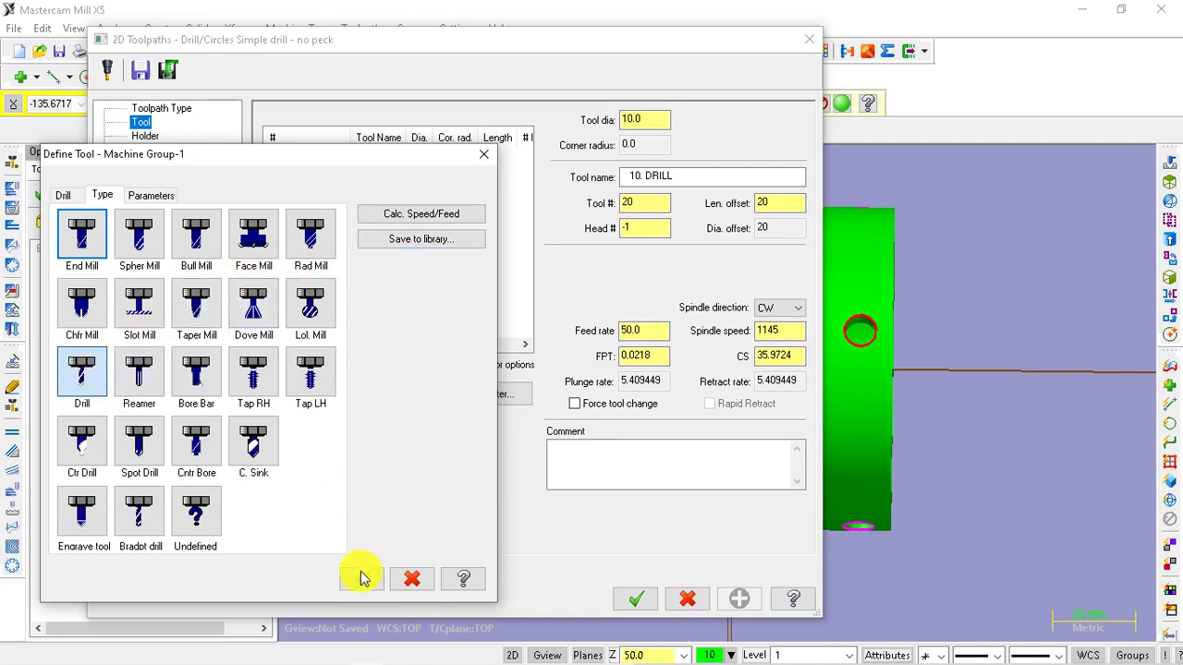
pyautogui.click(361, 578)
pyautogui.click(348, 296)
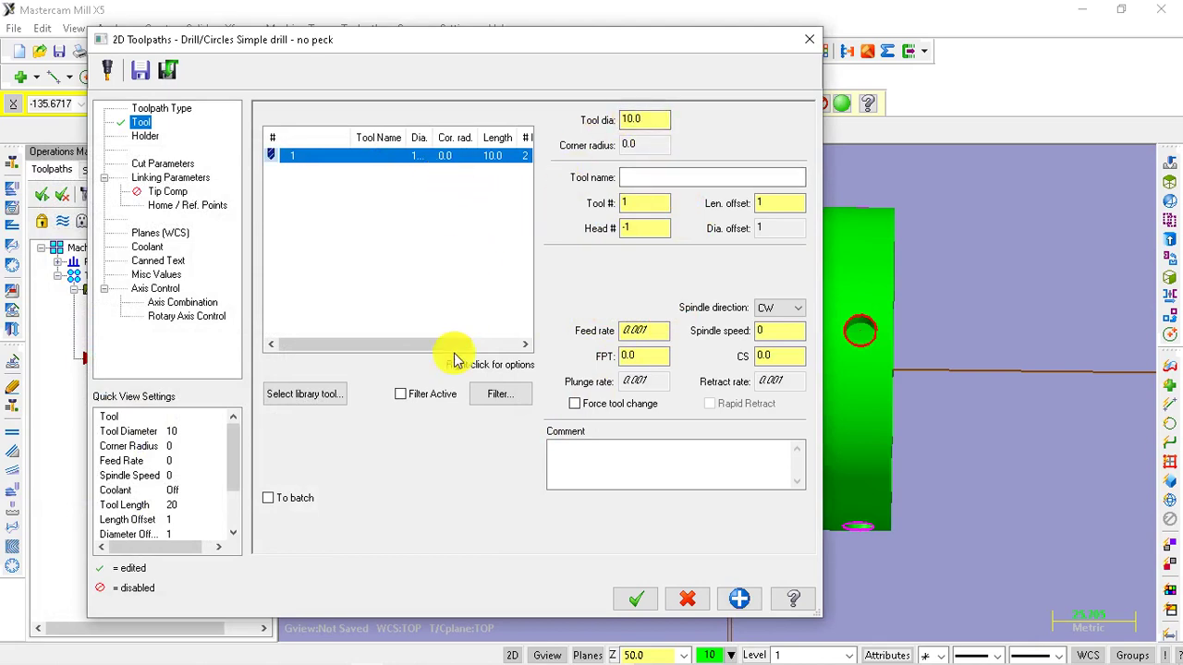
# - Set the drill's feed rate 50, spindle speed 1000 and FPT 0.025
pyautogui.doubleClick(644, 331)
pyautogui.write('3')
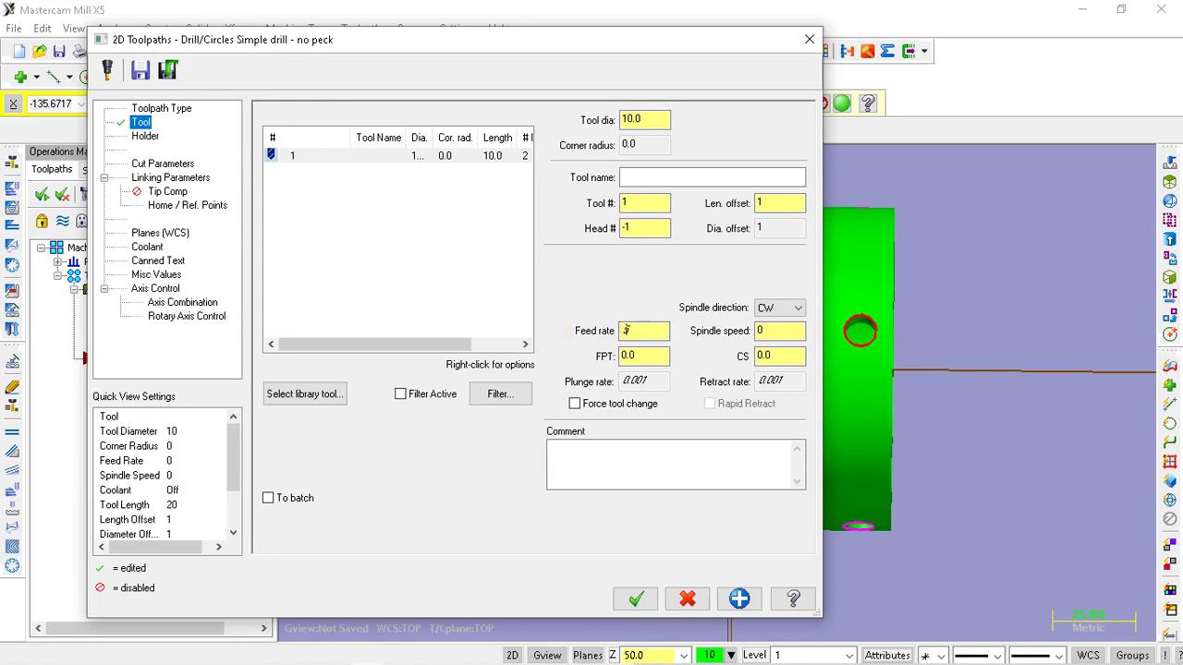
pyautogui.doubleClick(781, 331)
pyautogui.write('1000')
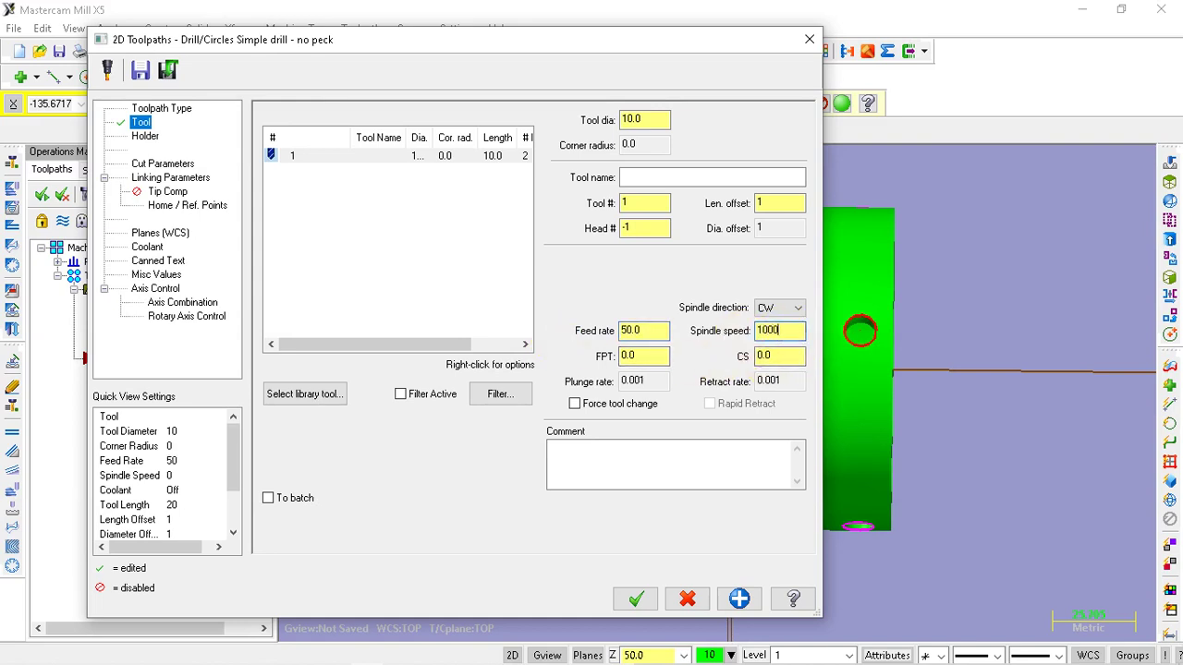
pyautogui.doubleClick(644, 356)
pyautogui.write('0.025')
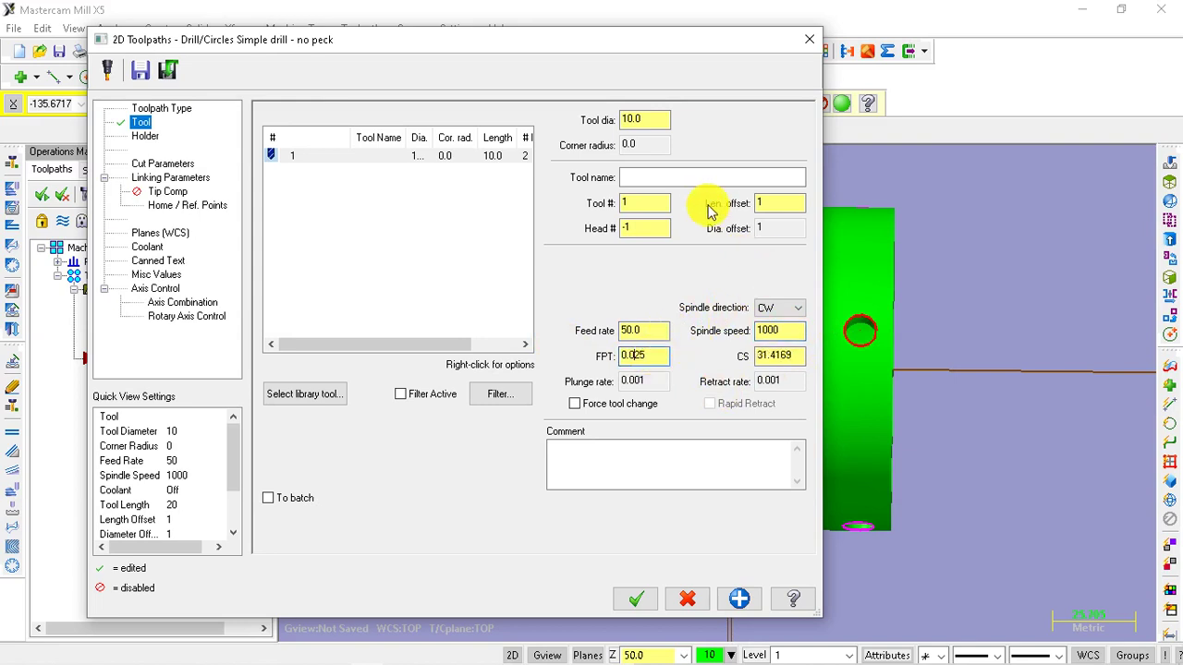
pyautogui.click(146, 137)
pyautogui.click(163, 164)
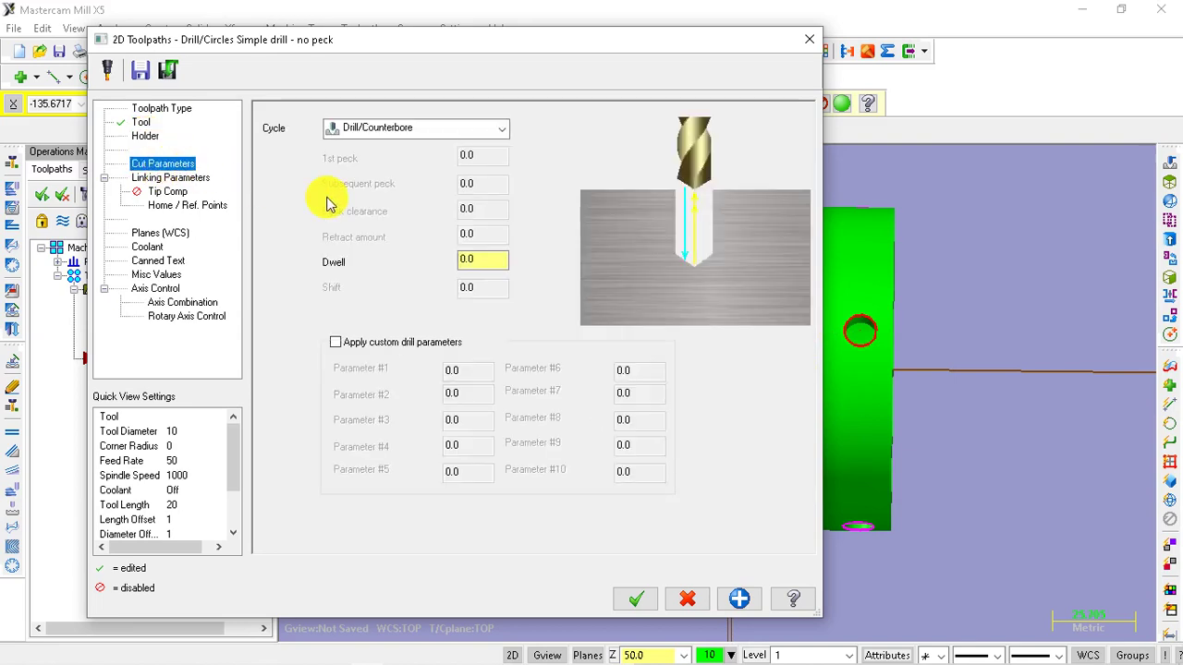
# - Switch the drill cycle to Peck Drill with a peck amount of 2
pyautogui.click(490, 134)
pyautogui.click(378, 162)
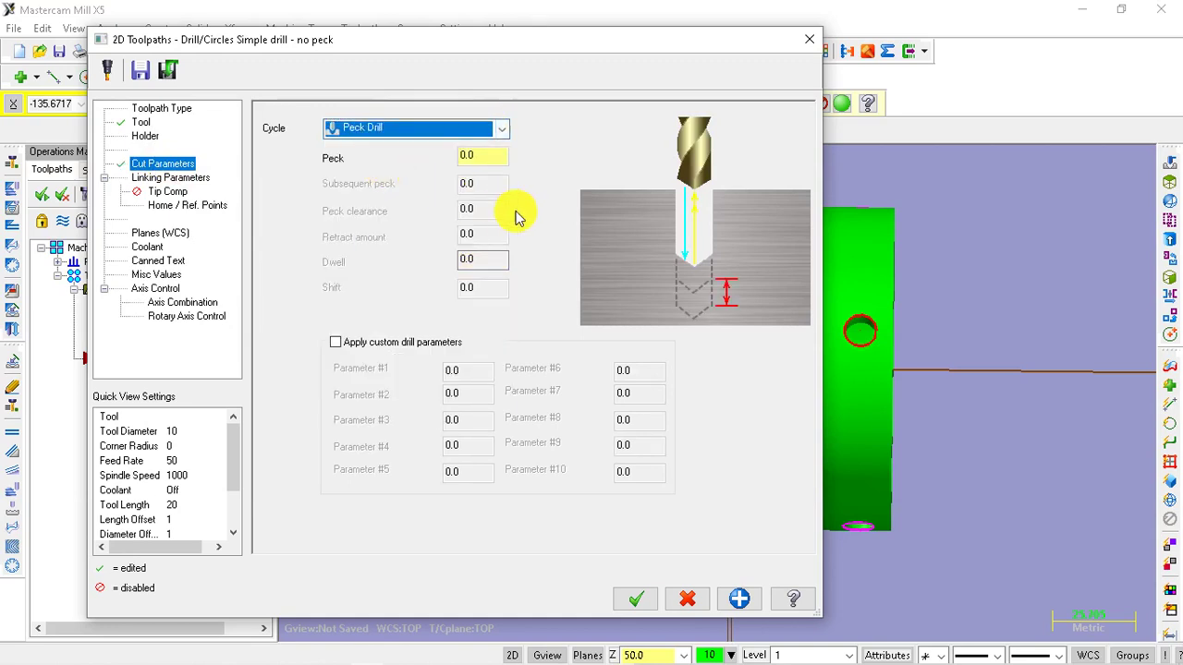
pyautogui.doubleClick(476, 156)
pyautogui.write('2')
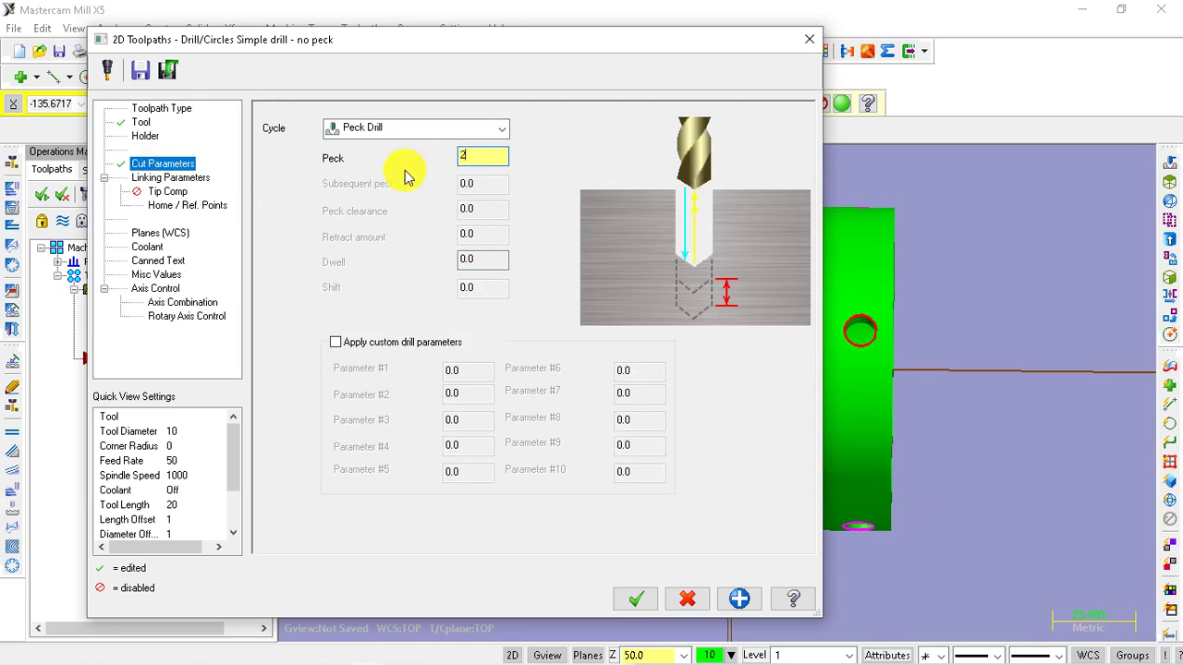
# - Set linking parameters: clearance 100, retract 1.0, top of stock 0.0, depth -15.0
pyautogui.click(171, 177)
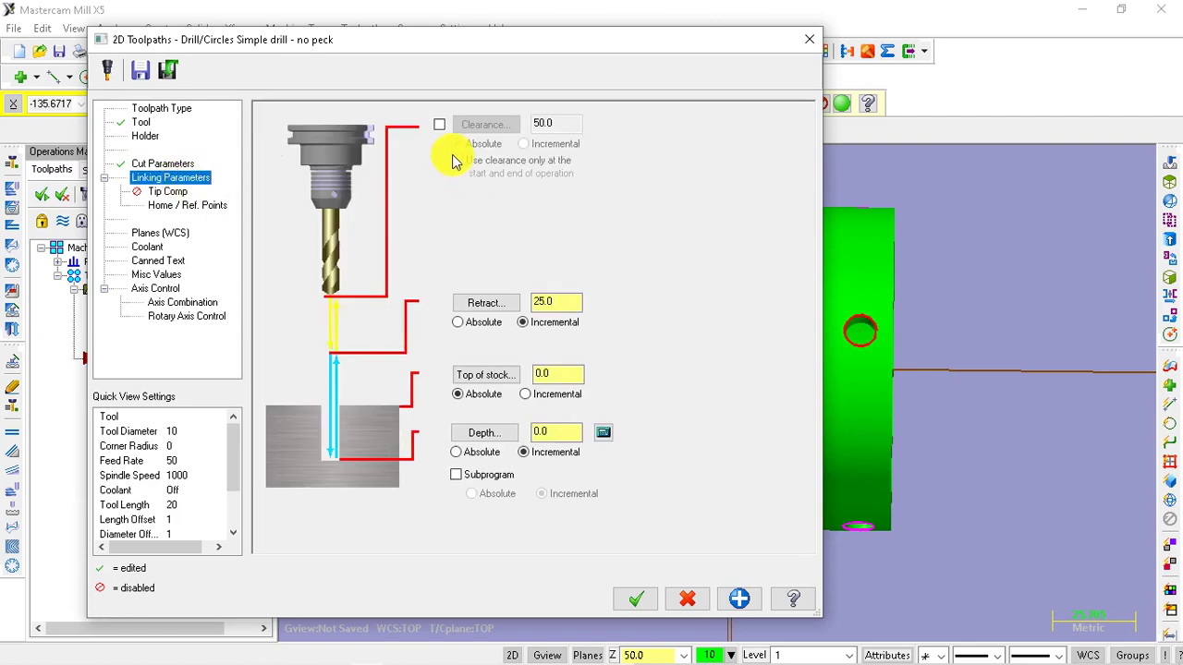
pyautogui.click(439, 124)
pyautogui.doubleClick(565, 124)
pyautogui.write('100')
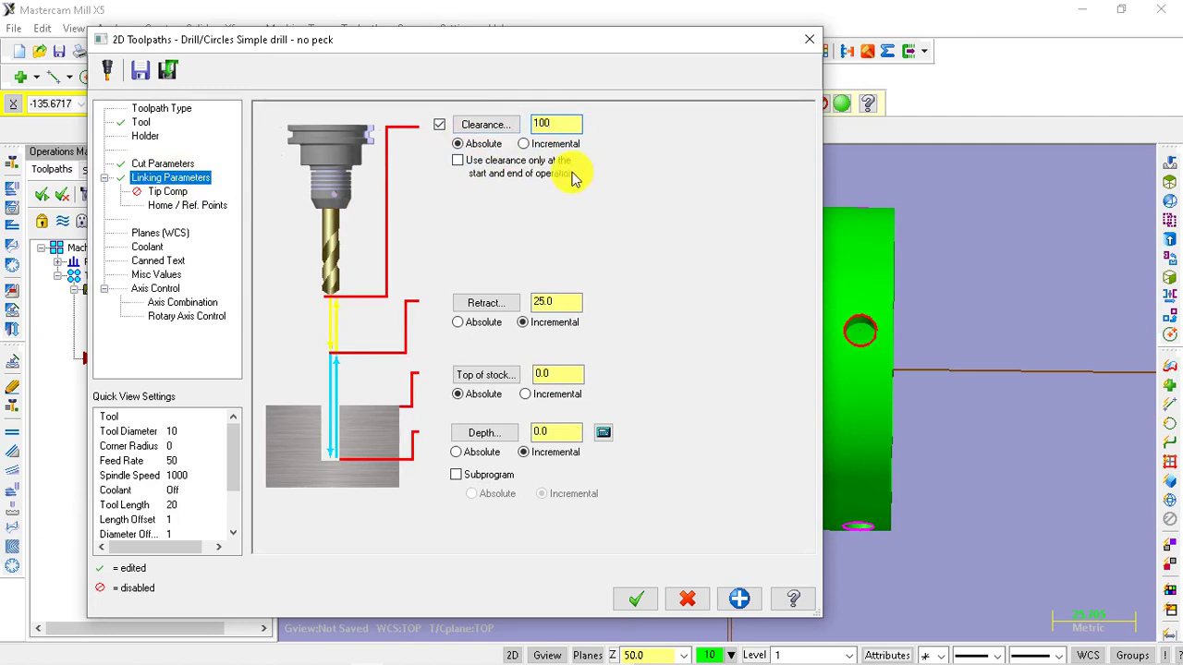
pyautogui.doubleClick(555, 129)
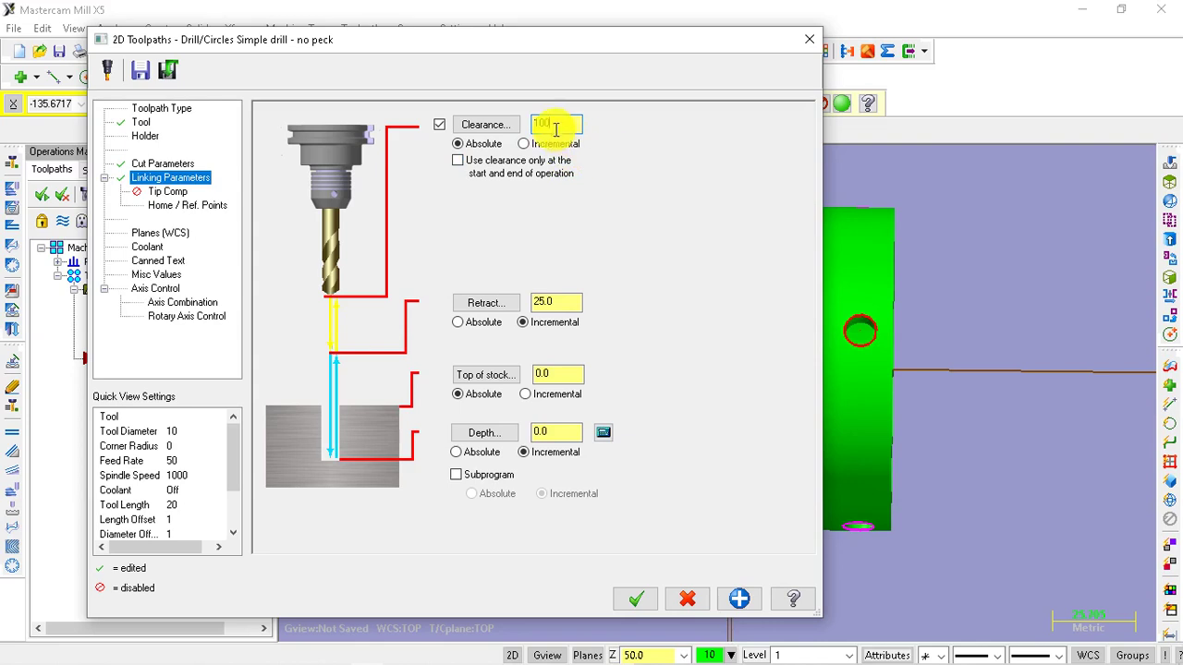
pyautogui.doubleClick(560, 125)
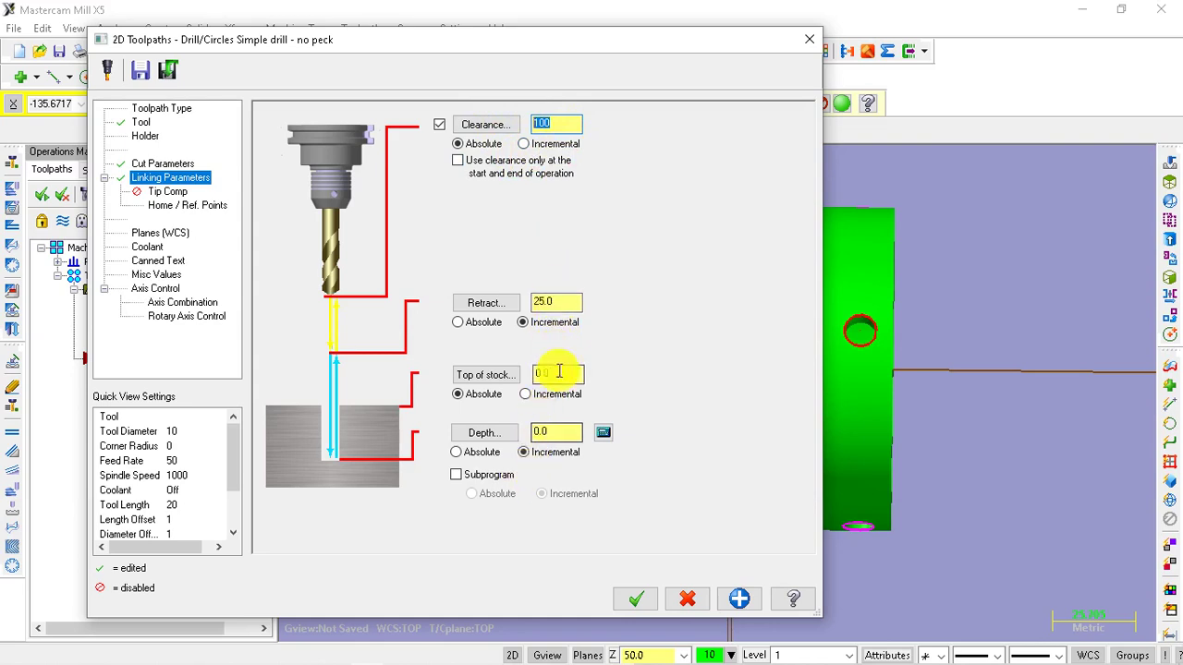
pyautogui.doubleClick(547, 302)
pyautogui.write('1')
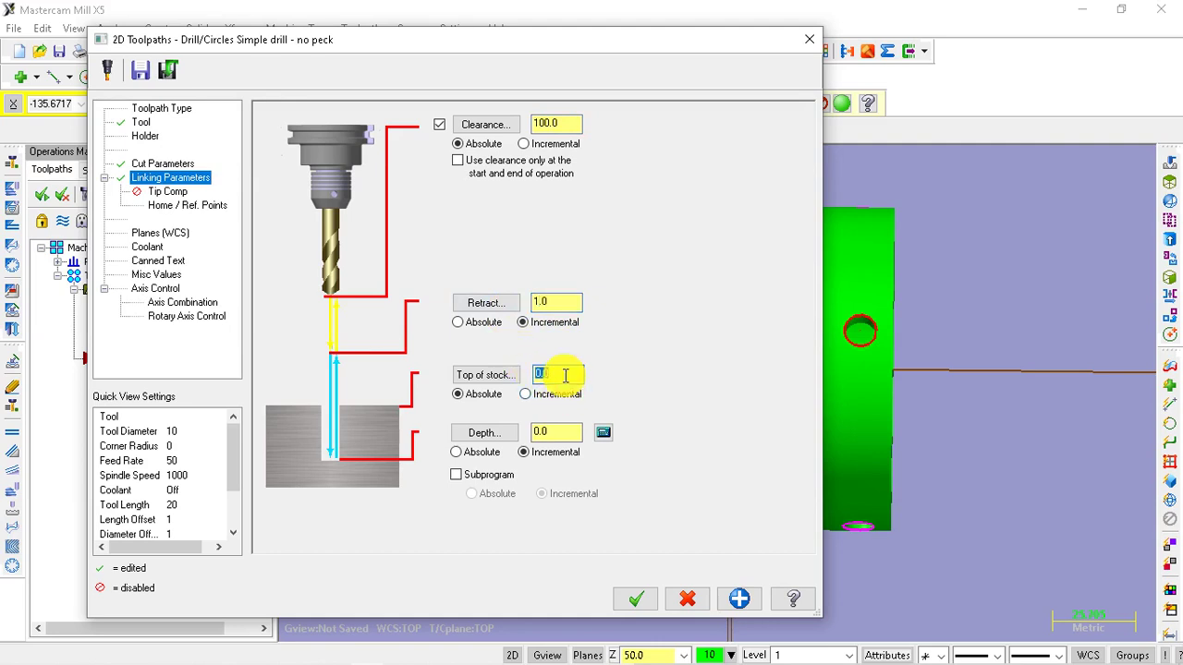
pyautogui.doubleClick(558, 431)
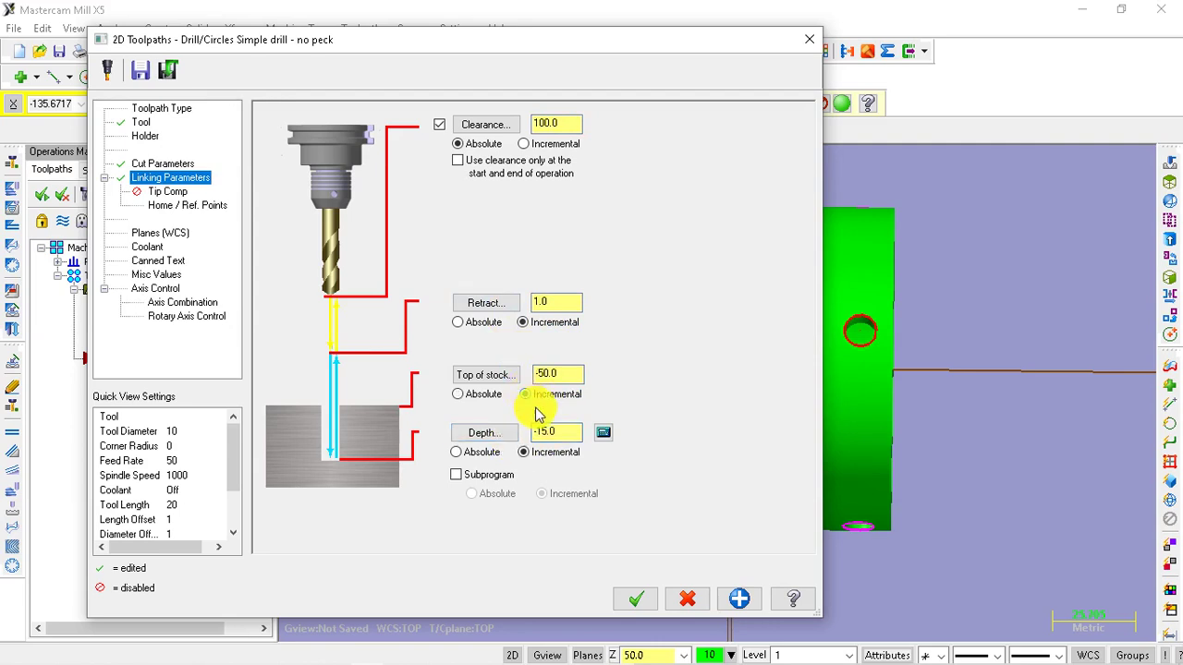
pyautogui.doubleClick(536, 375)
pyautogui.write('0')
pyautogui.click(545, 303)
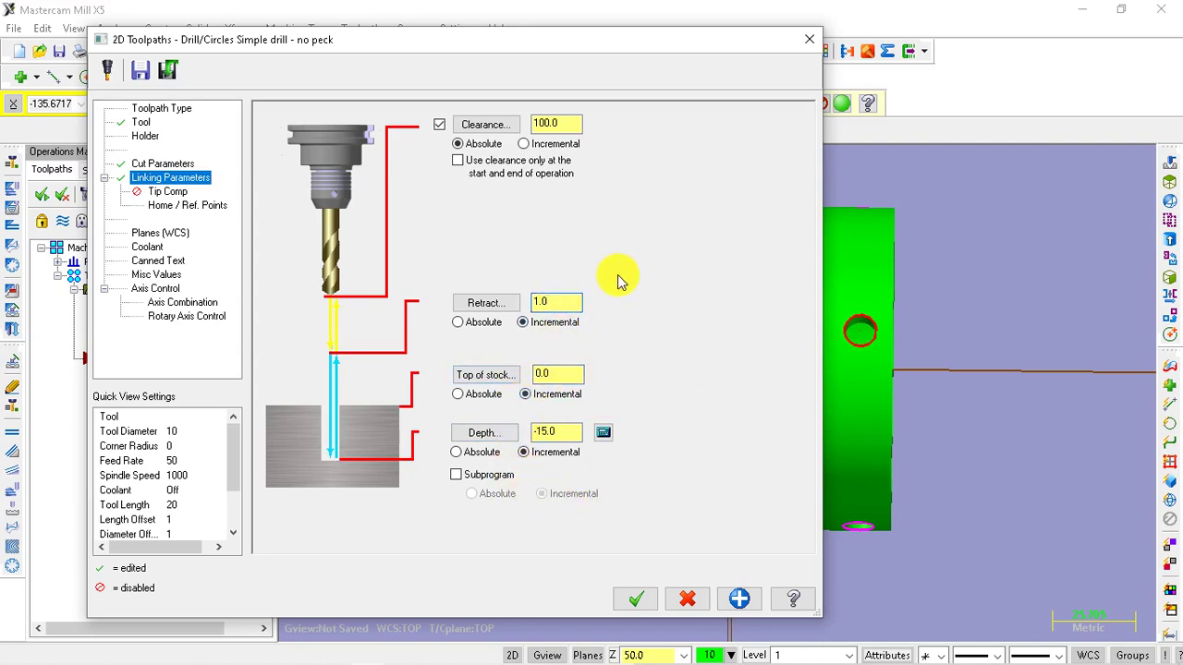
pyautogui.click(557, 304)
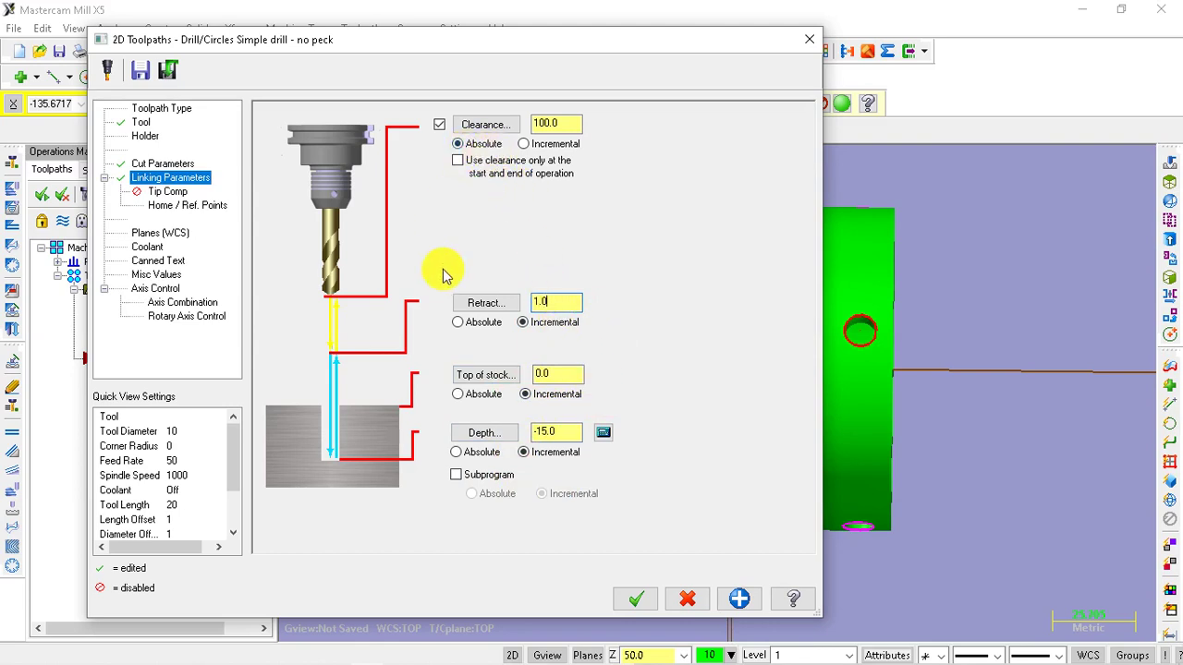
pyautogui.click(176, 193)
pyautogui.click(171, 204)
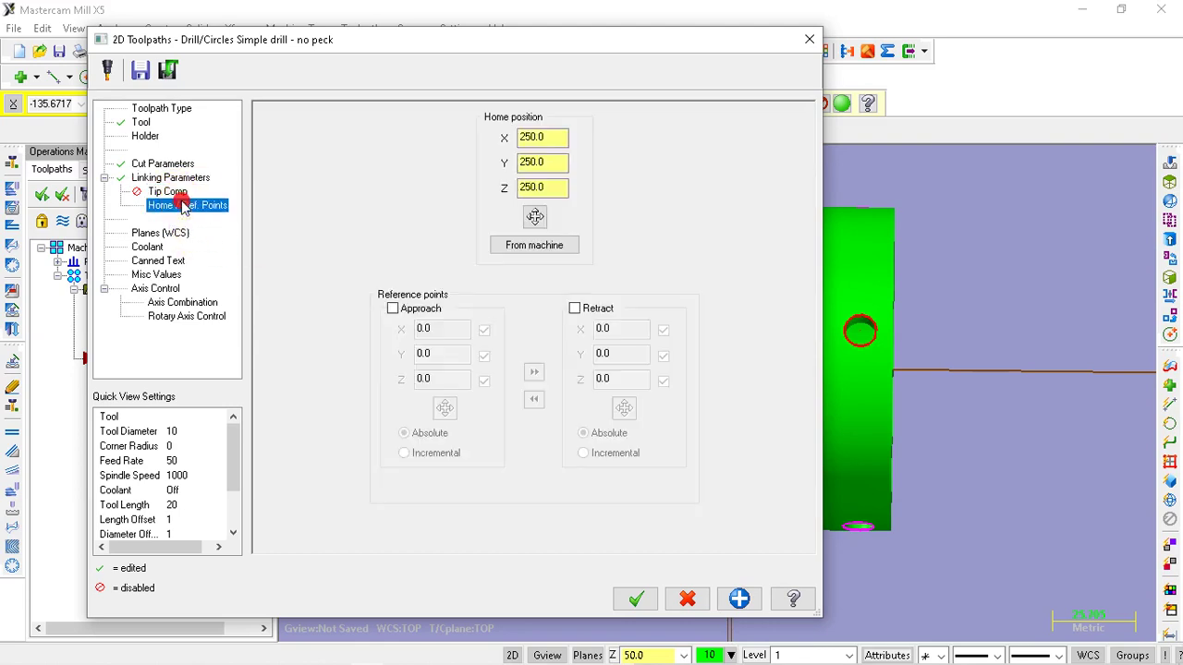
# - Set rotary axis control to rotary positioning about X and accept the Peck Drill operation
pyautogui.click(159, 233)
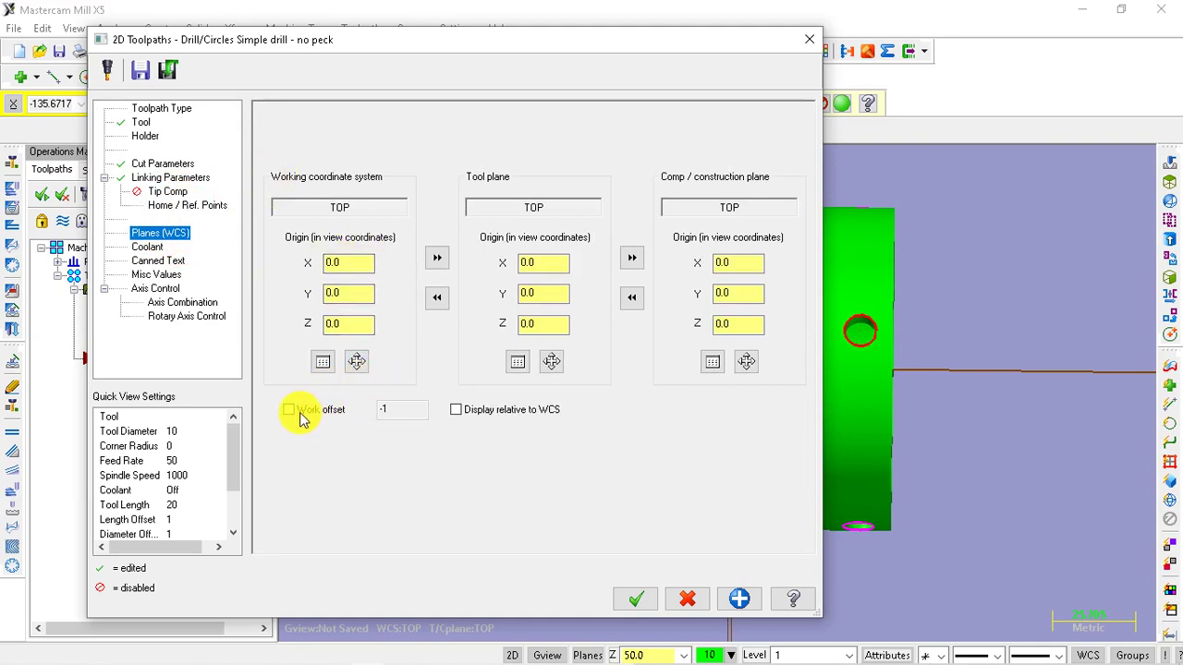
pyautogui.click(146, 247)
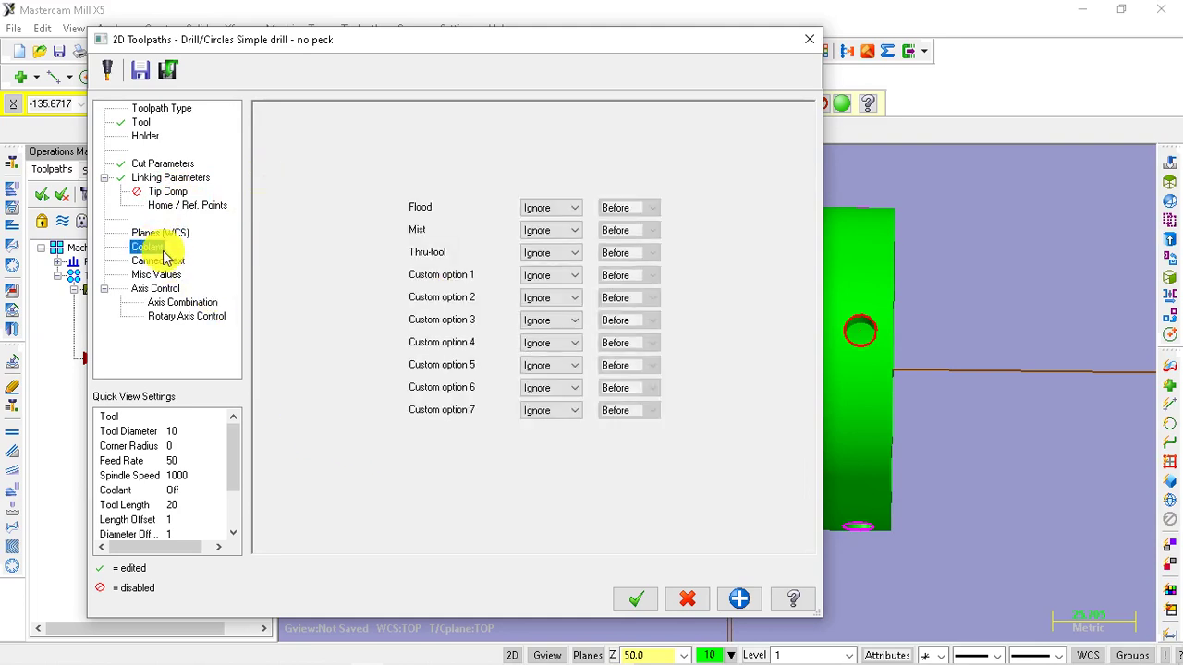
pyautogui.click(152, 261)
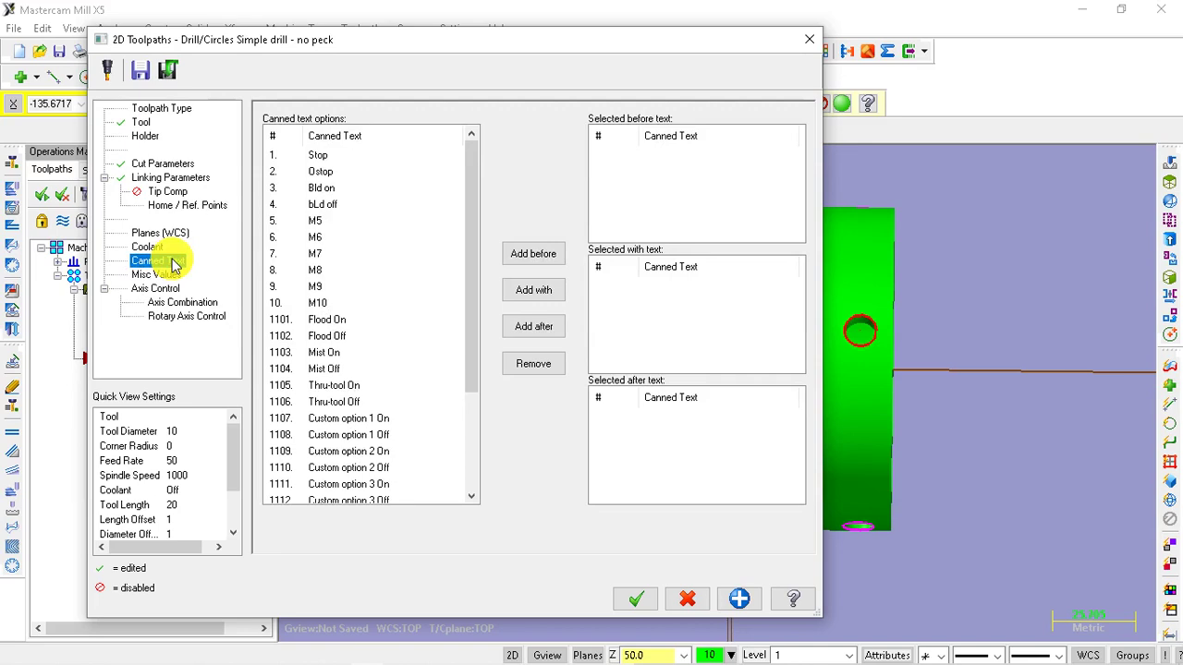
pyautogui.click(164, 276)
pyautogui.click(175, 289)
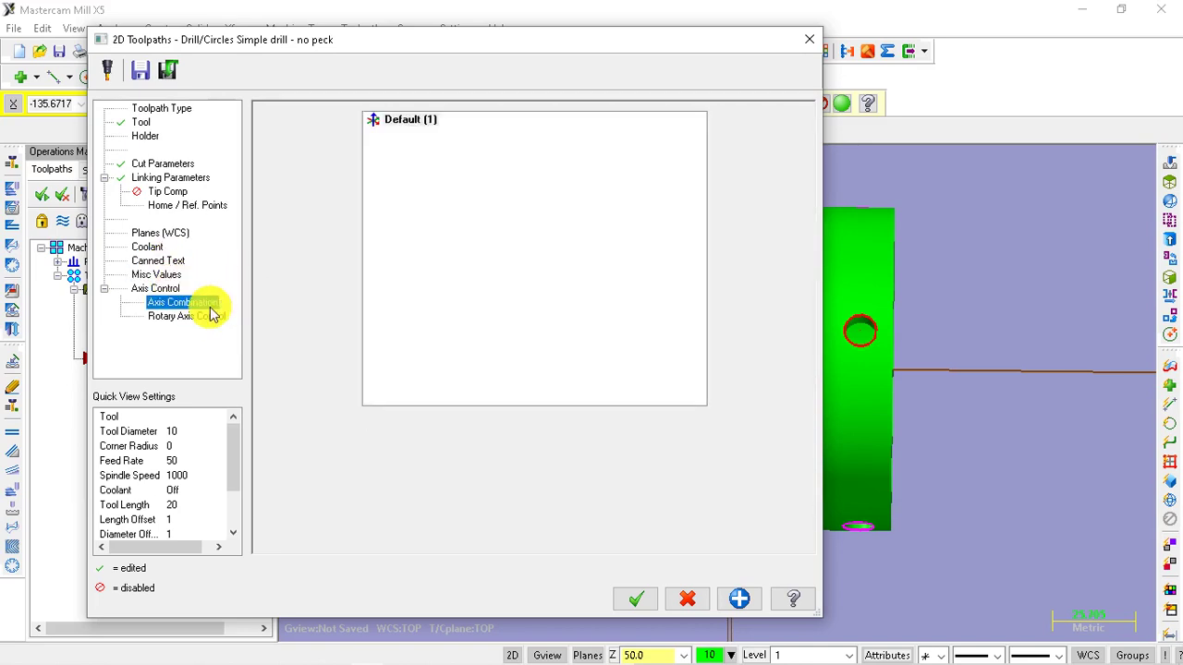
pyautogui.click(185, 317)
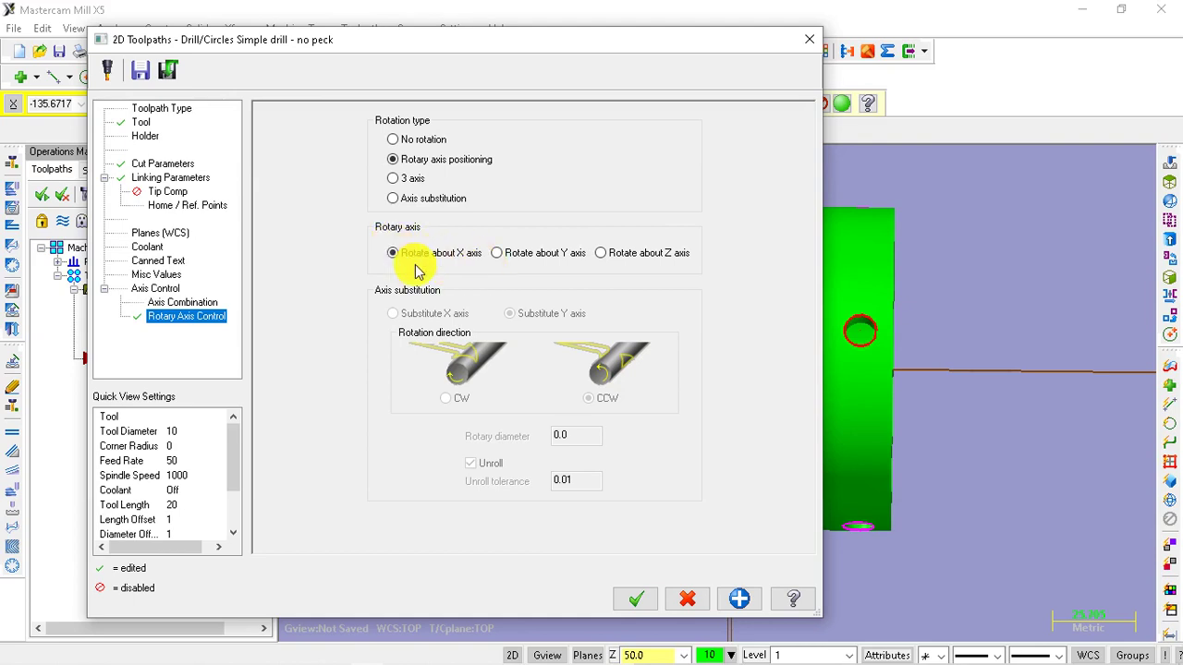
pyautogui.click(634, 605)
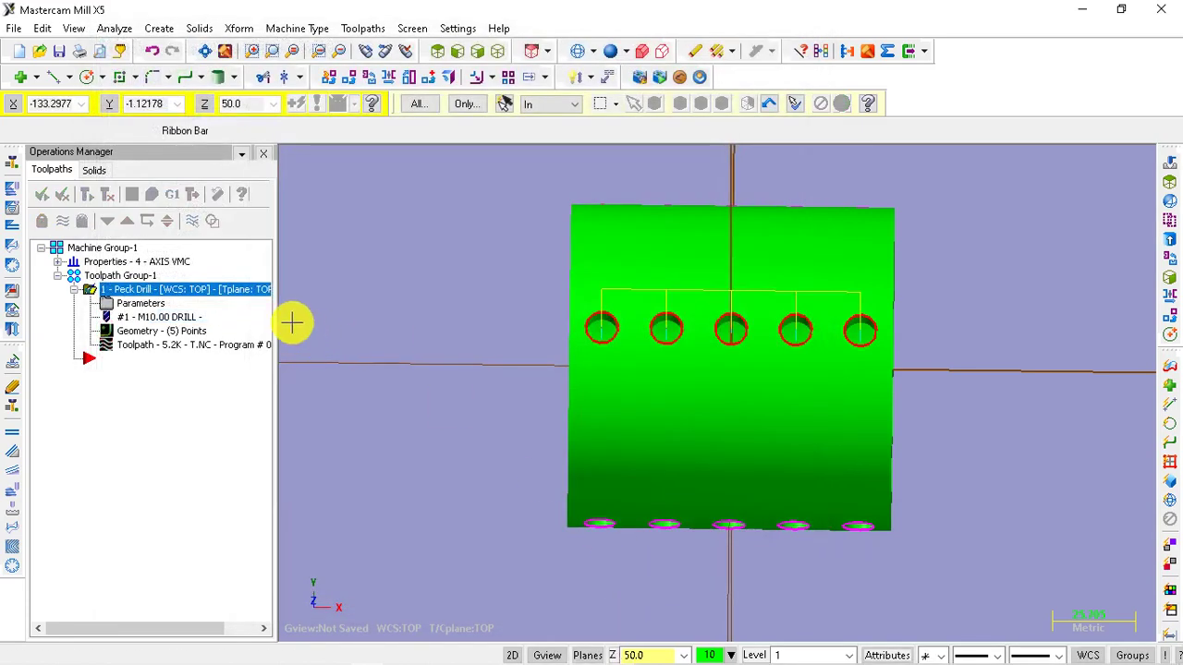
# - Orbit and zoom around the tube to inspect the five toolpath lines and the bore
pyautogui.moveTo(475, 409)
pyautogui.mouseDown(button='middle')
pyautogui.moveTo(507, 327)
pyautogui.moveTo(502, 351)
pyautogui.mouseUp(button='middle')
pyautogui.scroll(-2, 601, 450)
pyautogui.moveTo(898, 422)
pyautogui.mouseDown(button='middle')
pyautogui.moveTo(924, 352)
pyautogui.moveTo(911, 388)
pyautogui.moveTo(842, 422)
pyautogui.moveTo(739, 394)
pyautogui.mouseUp(button='middle')
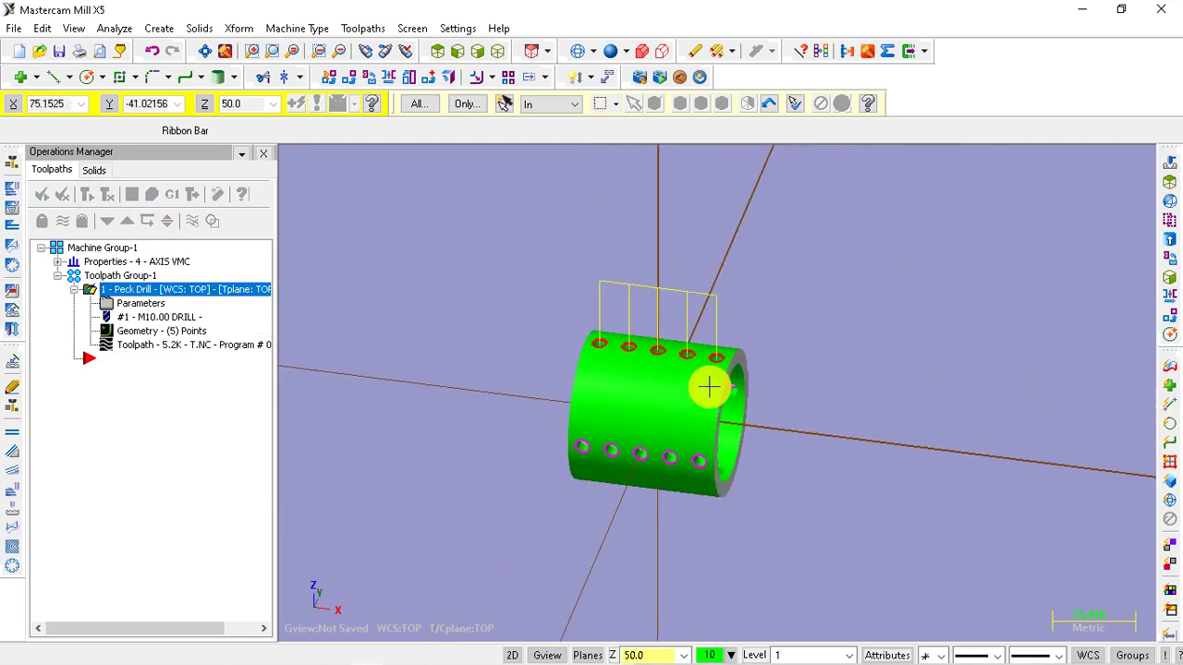
pyautogui.scroll(2, 636, 364)
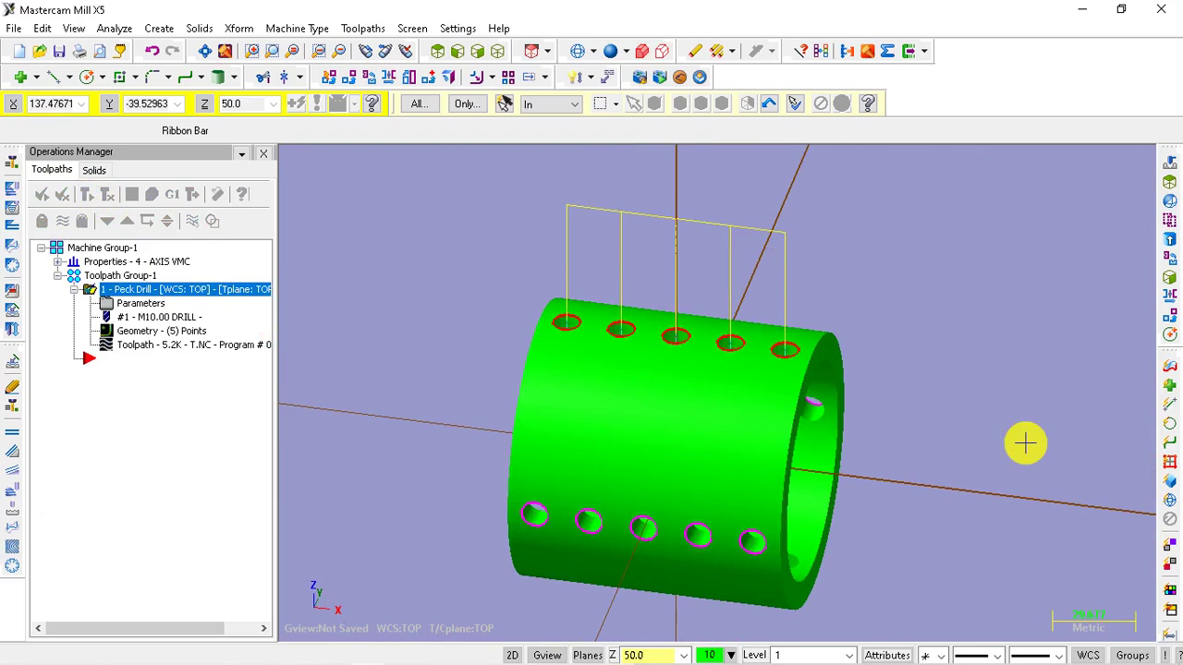
pyautogui.scroll(-2, 897, 378)
pyautogui.moveTo(897, 378)
pyautogui.mouseDown(button='middle')
pyautogui.moveTo(760, 409)
pyautogui.moveTo(832, 367)
pyautogui.moveTo(853, 382)
pyautogui.moveTo(737, 397)
pyautogui.moveTo(700, 375)
pyautogui.moveTo(714, 370)
pyautogui.moveTo(623, 372)
pyautogui.mouseUp(button='middle')
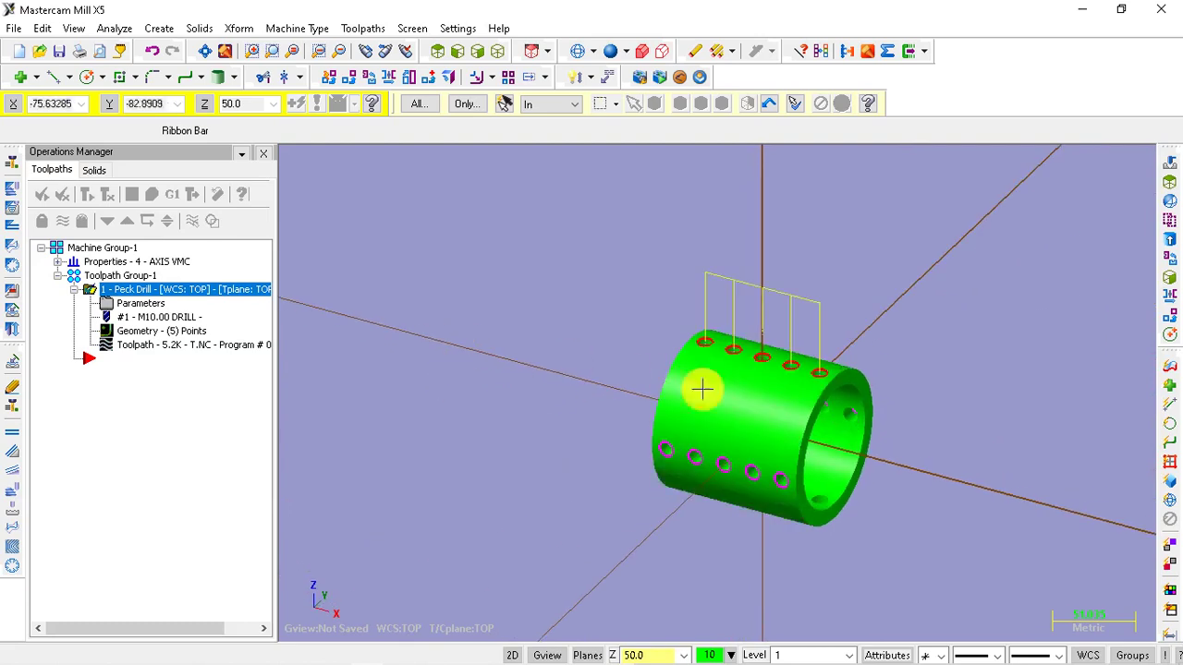
pyautogui.scroll(-2, 702, 388)
pyautogui.moveTo(409, 227); pyautogui.dragTo(564, 340, button='middle')
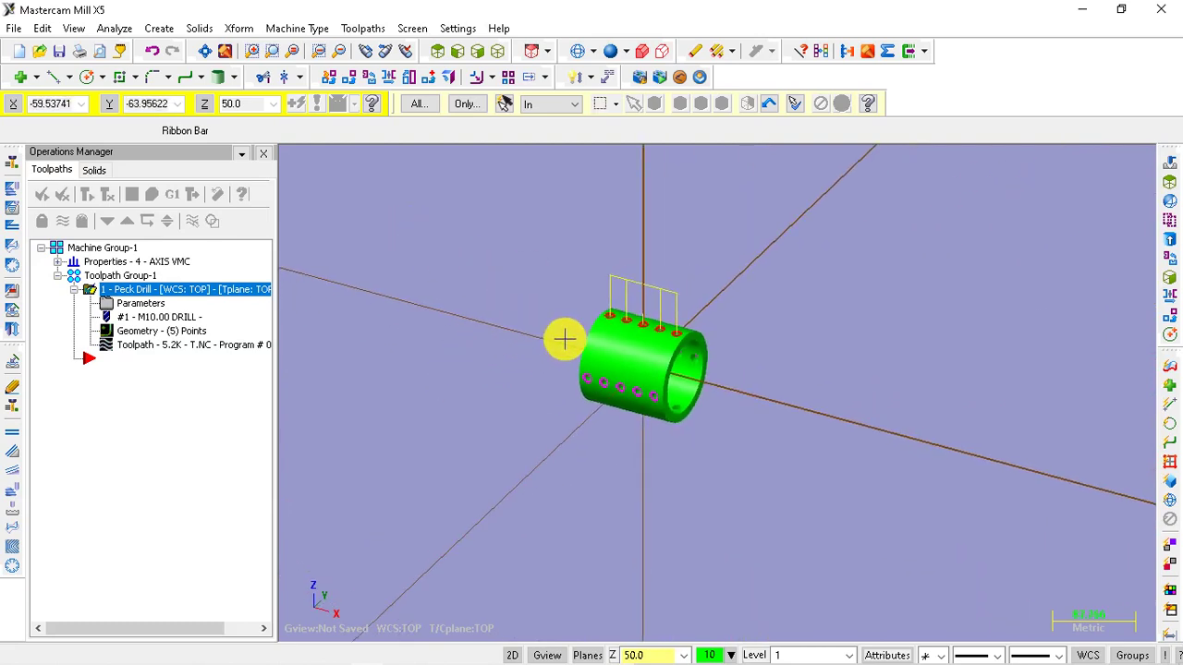
pyautogui.click(121, 335)
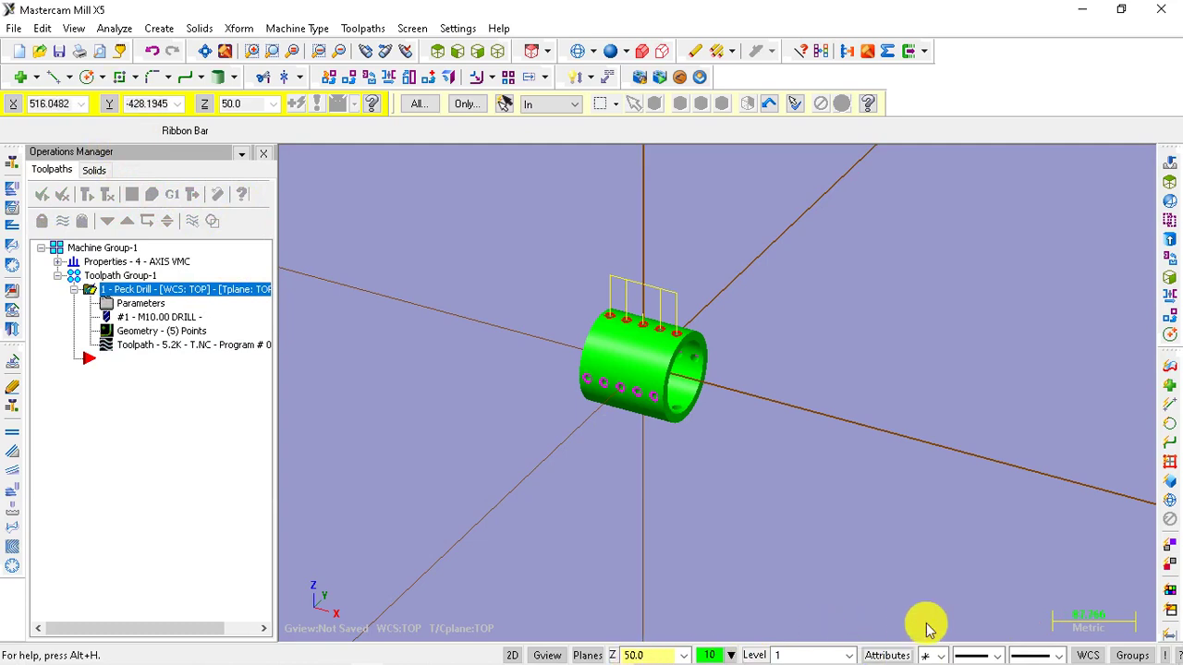
pyautogui.scroll(2, 694, 364)
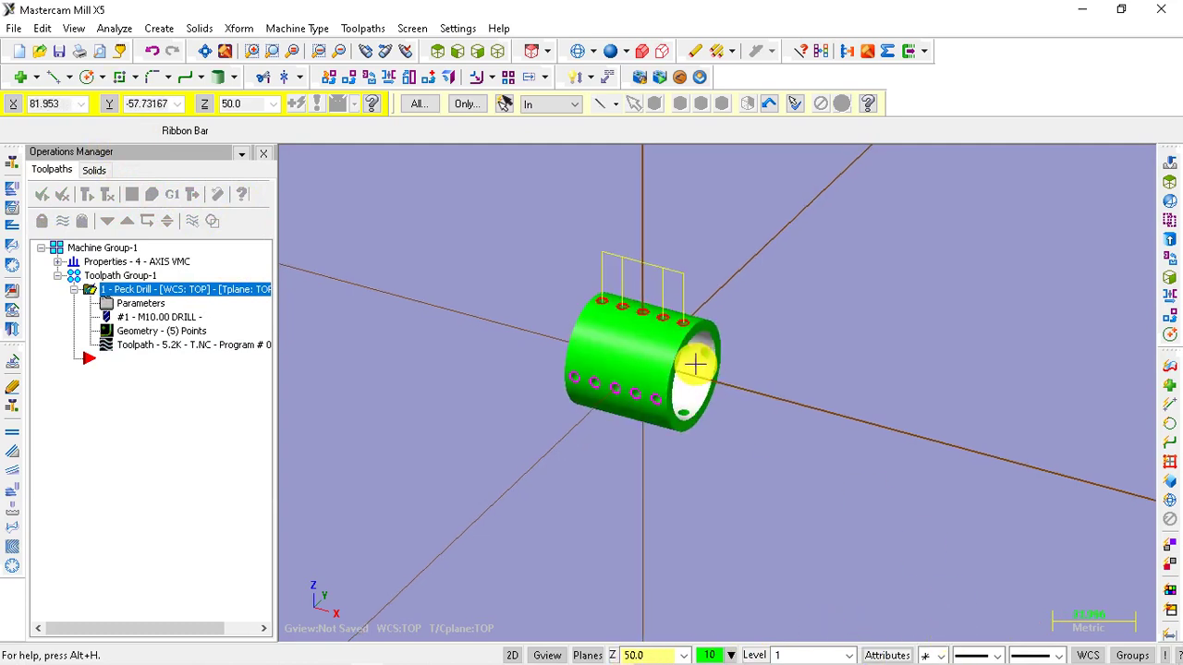
pyautogui.moveTo(688, 348)
pyautogui.mouseDown(button='middle')
pyautogui.moveTo(692, 370)
pyautogui.moveTo(728, 359)
pyautogui.moveTo(638, 358)
pyautogui.mouseUp(button='middle')
pyautogui.moveTo(705, 392)
pyautogui.mouseDown(button='middle')
pyautogui.moveTo(770, 304)
pyautogui.moveTo(694, 330)
pyautogui.moveTo(816, 288)
pyautogui.moveTo(691, 290)
pyautogui.moveTo(750, 327)
pyautogui.mouseUp(button='middle')
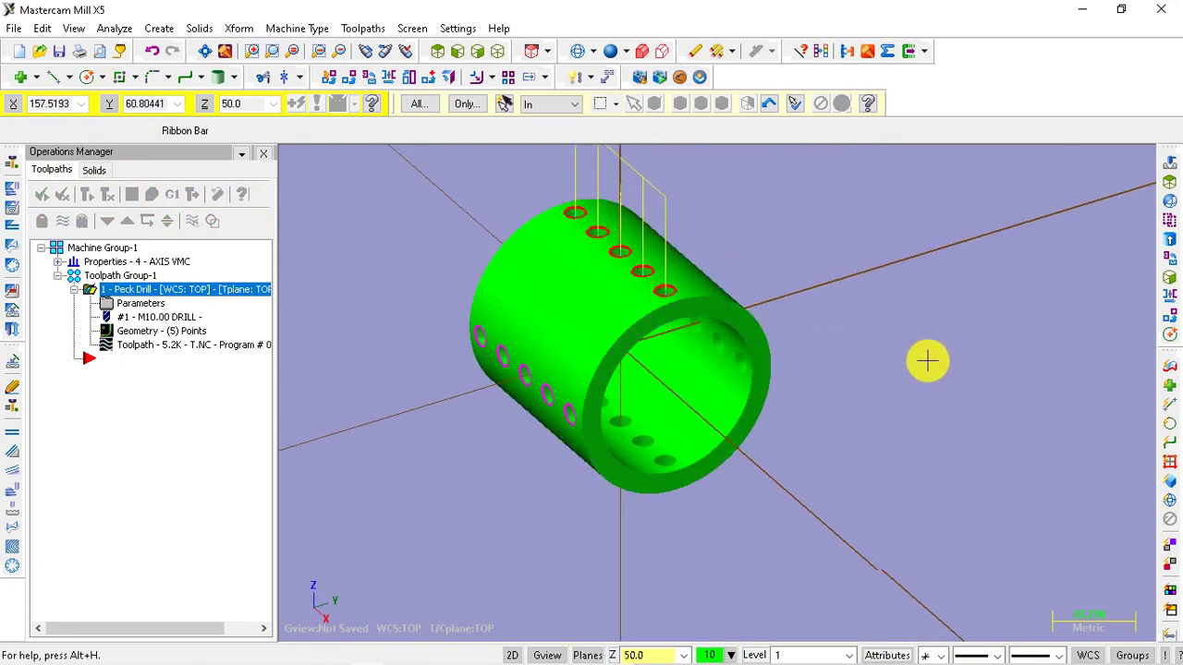
pyautogui.moveTo(927, 360)
pyautogui.mouseDown(button='middle')
pyautogui.moveTo(890, 385)
pyautogui.moveTo(853, 378)
pyautogui.mouseUp(button='middle')
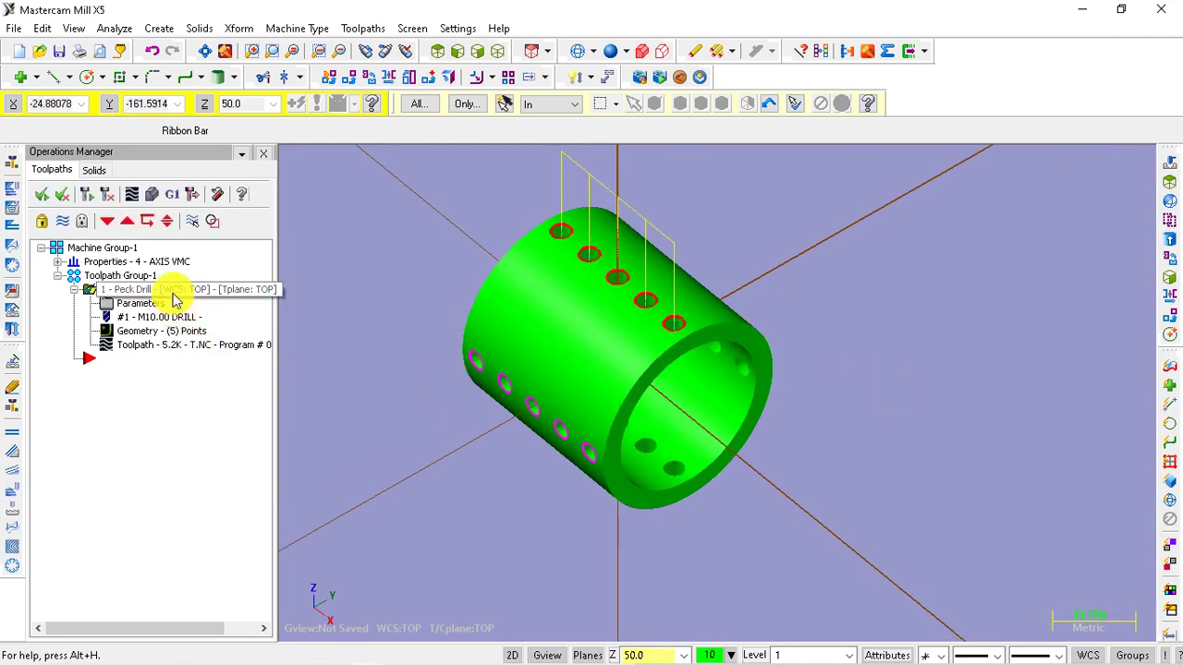
# - Copy the Peck Drill operation and paste it as a second operation
pyautogui.rightClick(173, 291)
pyautogui.moveTo(219, 299)
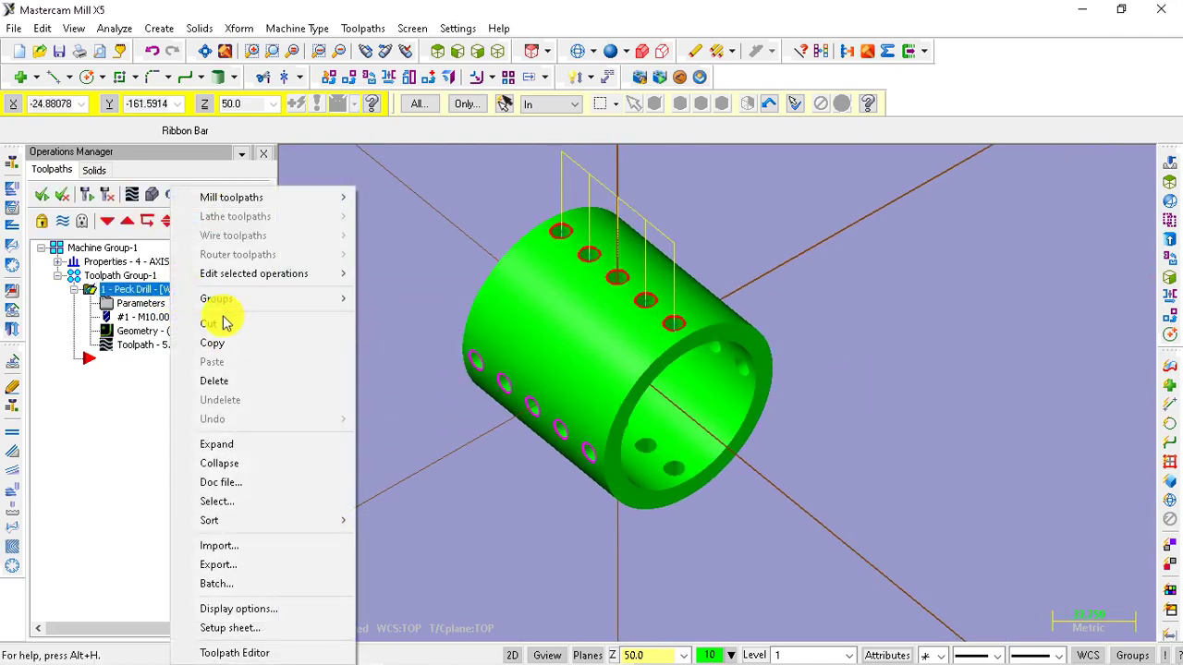
pyautogui.click(210, 343)
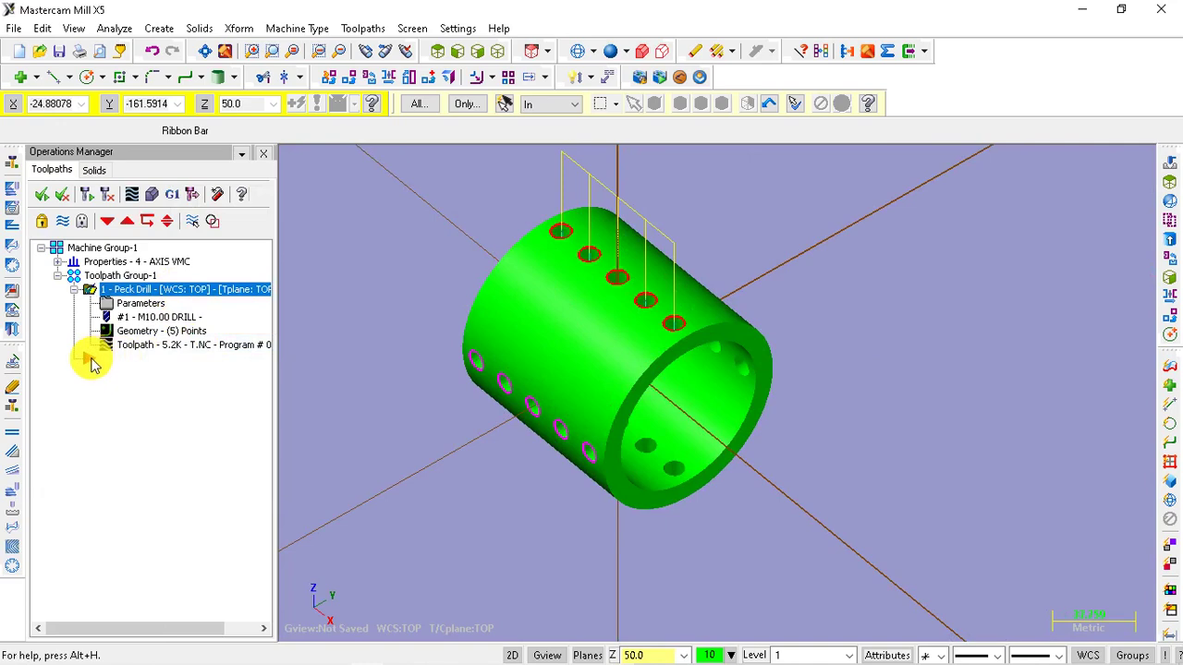
pyautogui.hotkey('ctrl', 'v')
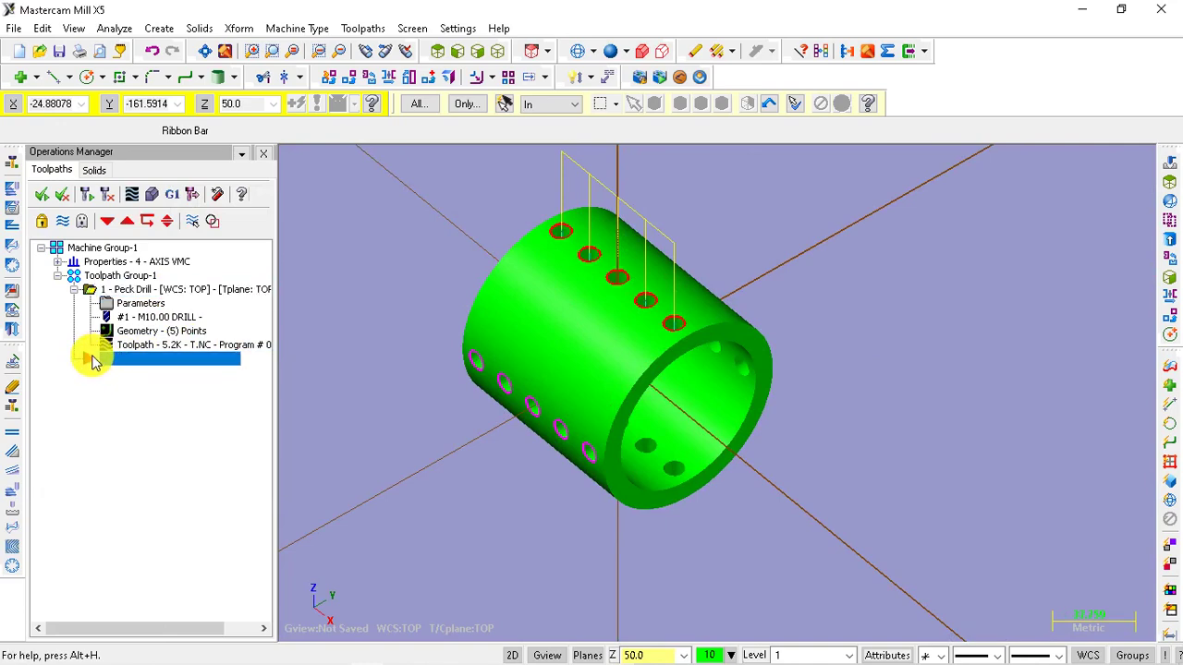
pyautogui.rightClick(111, 358)
pyautogui.click(155, 362)
pyautogui.click(157, 362)
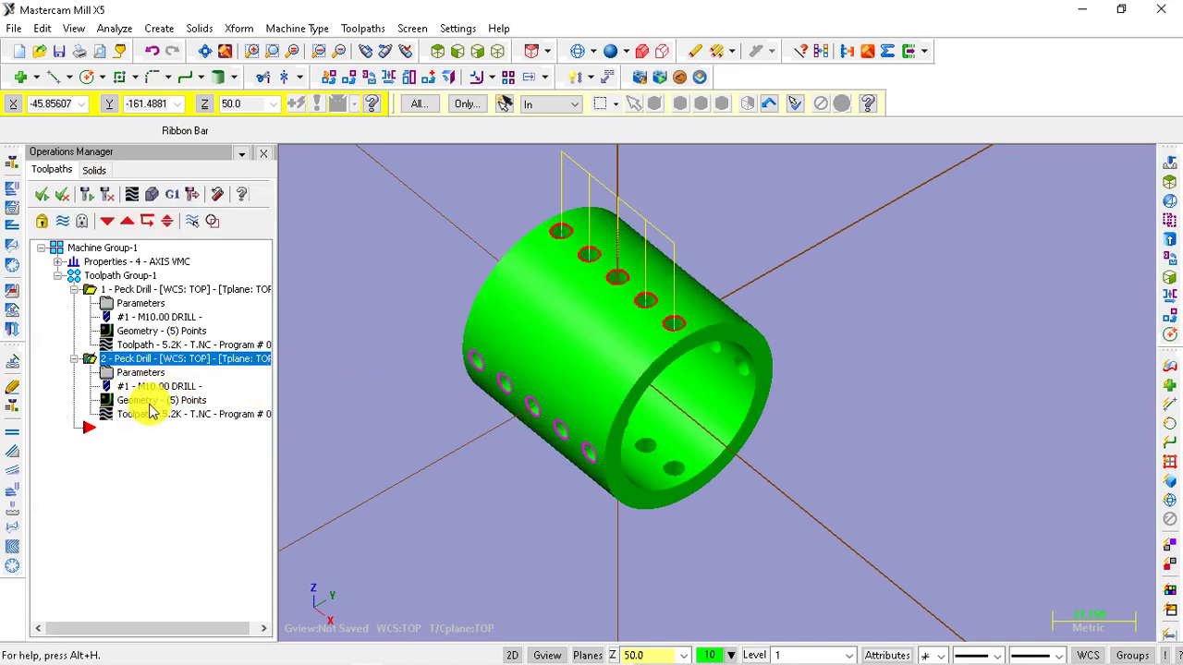
# - Reselect operation 2's drill points as the five hole arcs of the front row
pyautogui.click(149, 402)
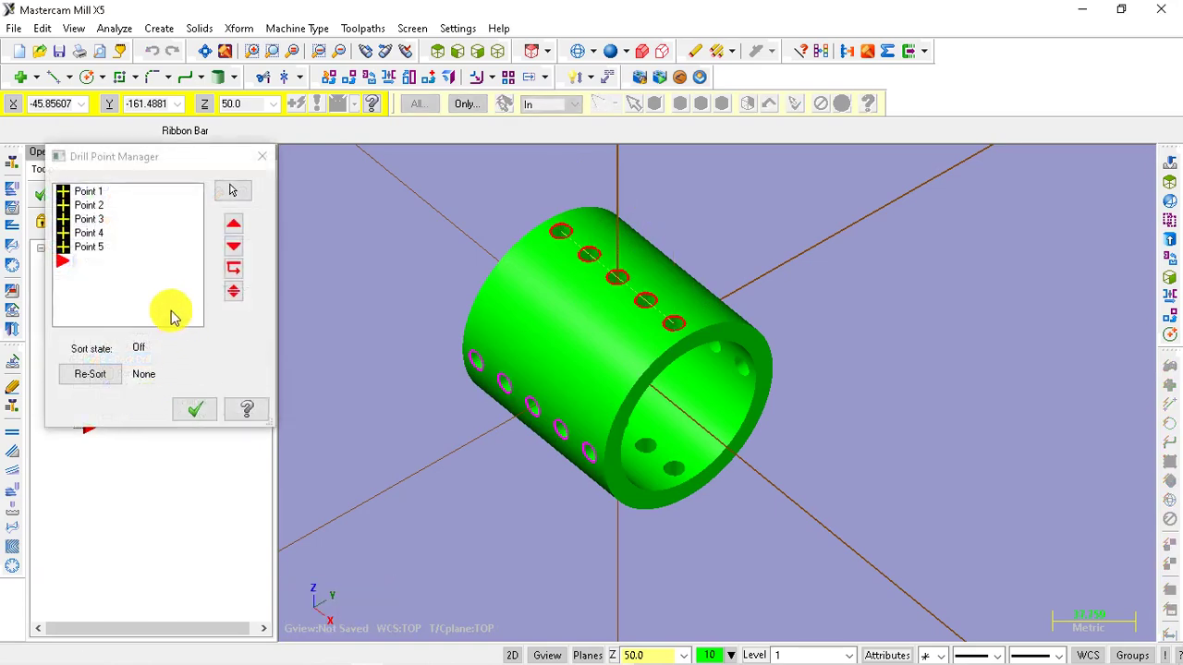
pyautogui.rightClick(139, 242)
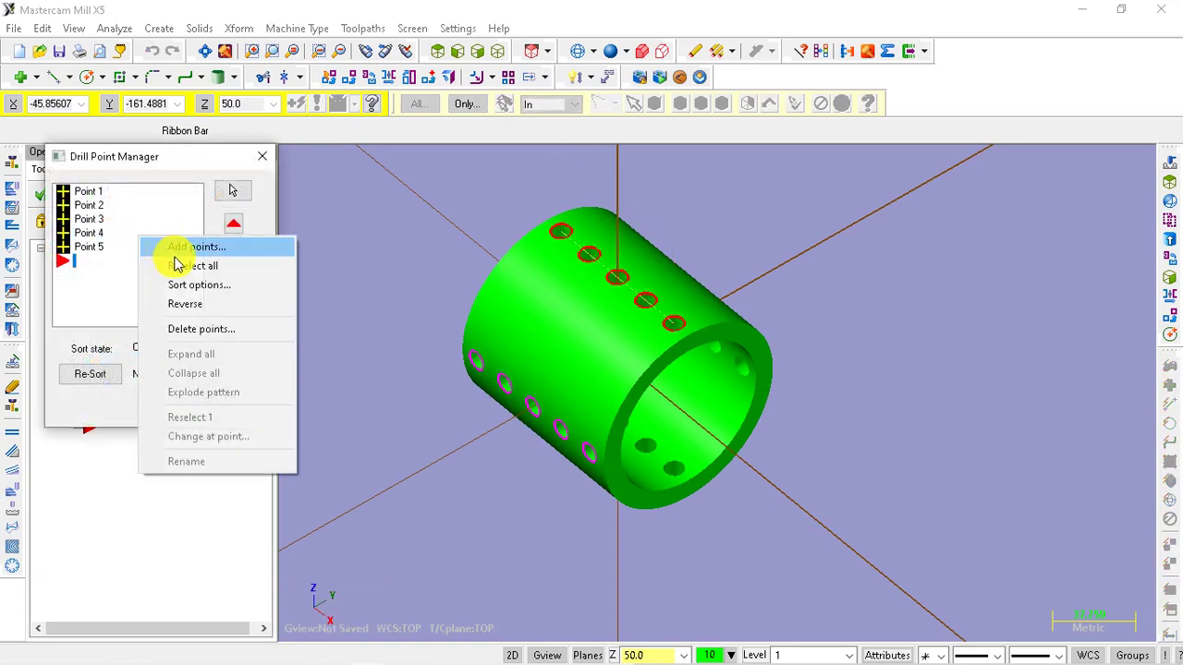
pyautogui.click(215, 268)
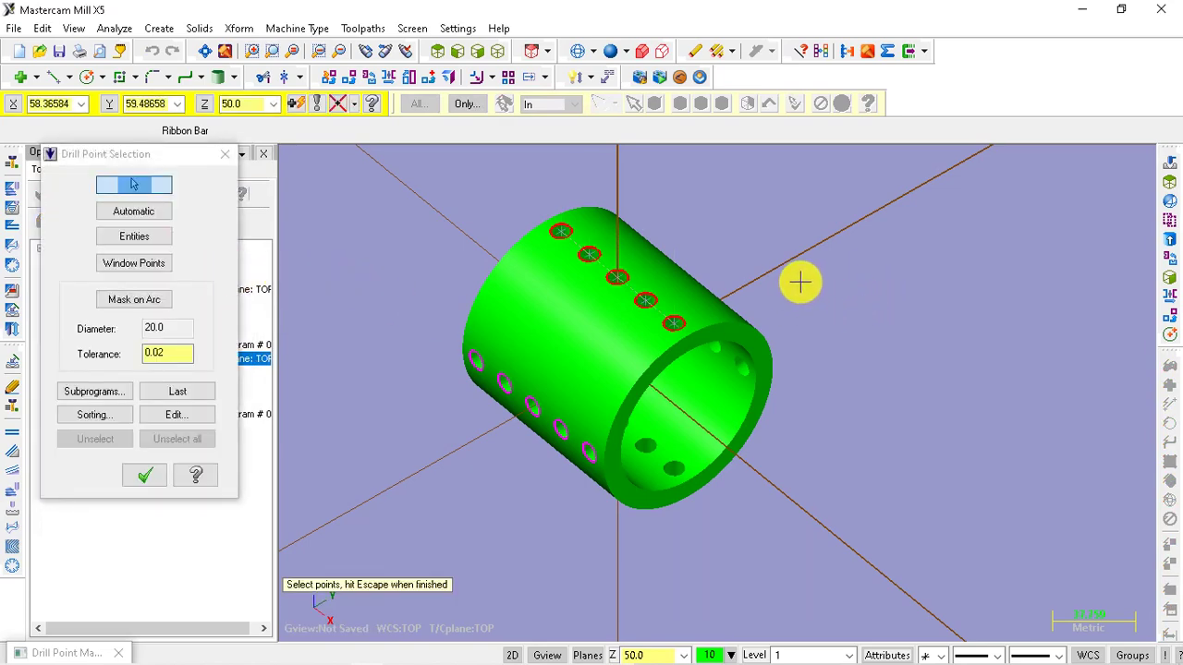
pyautogui.moveTo(798, 283); pyautogui.dragTo(652, 216, button='middle')
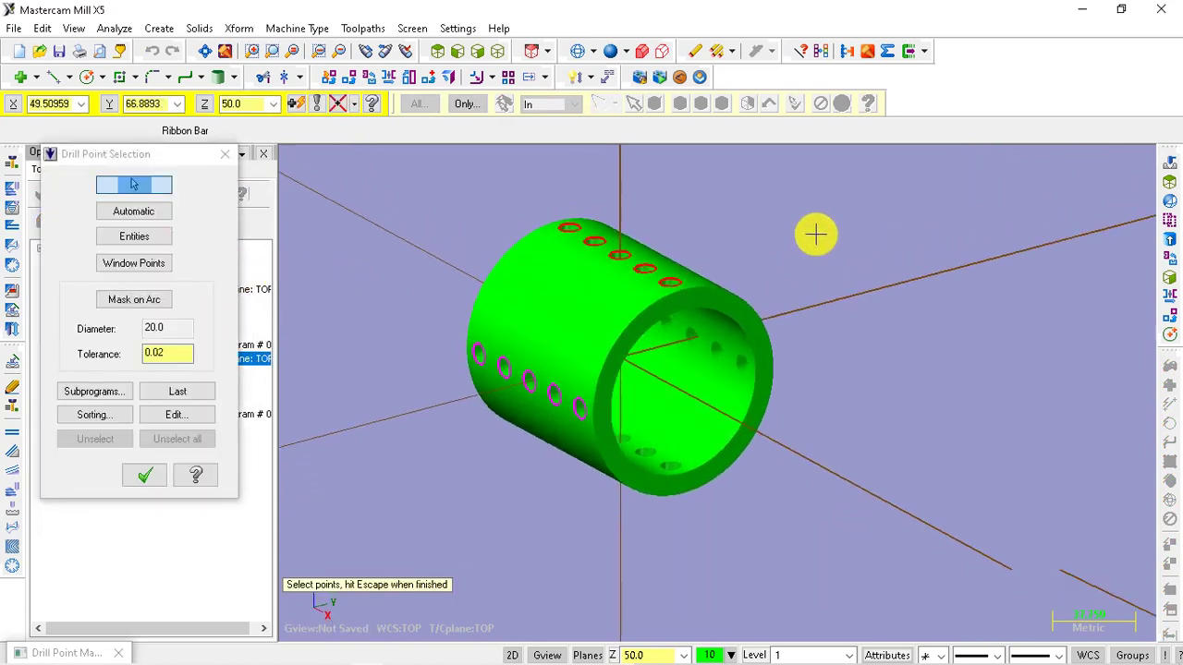
pyautogui.click(140, 235)
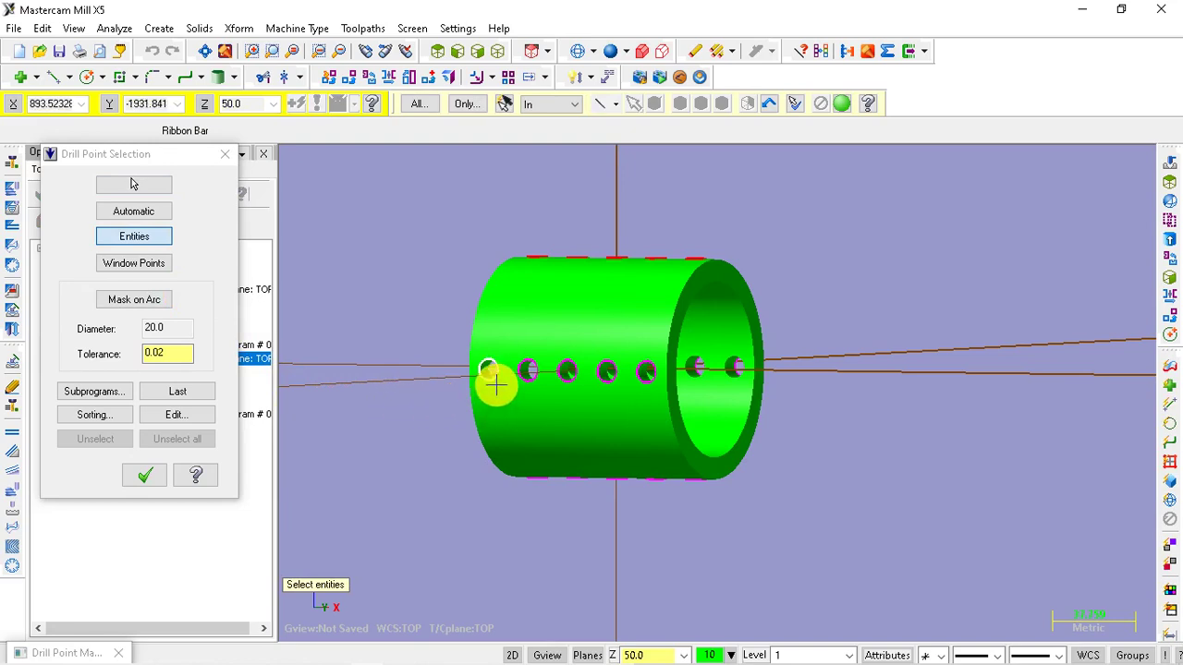
pyautogui.click(561, 385)
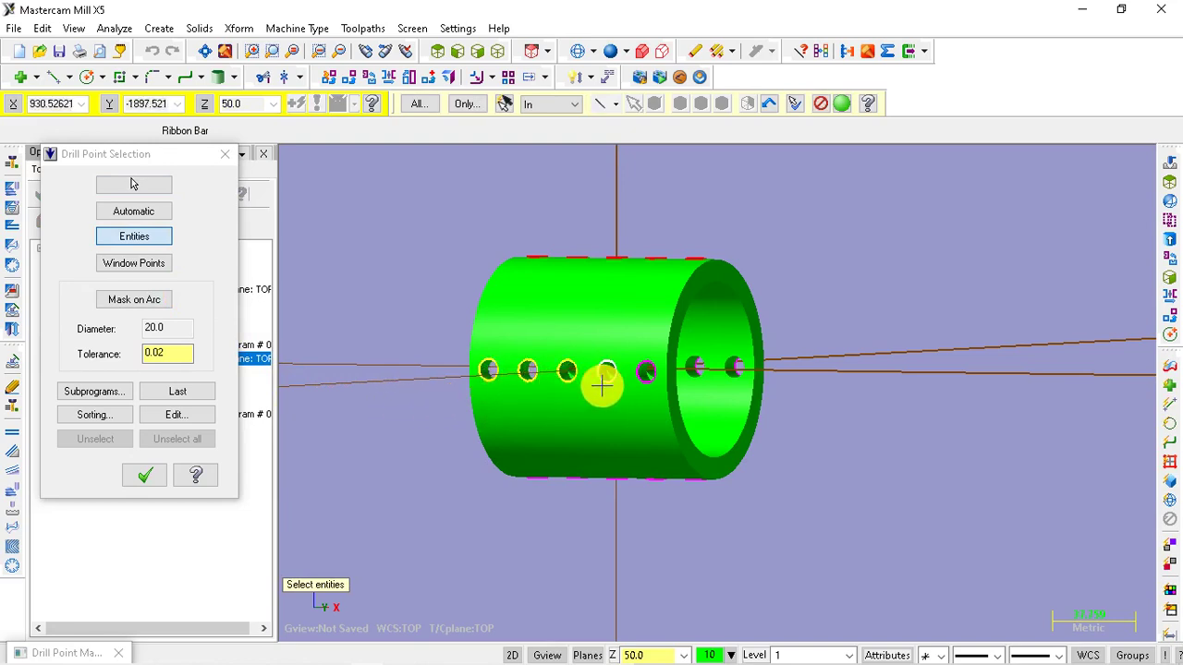
pyautogui.click(151, 478)
pyautogui.click(201, 407)
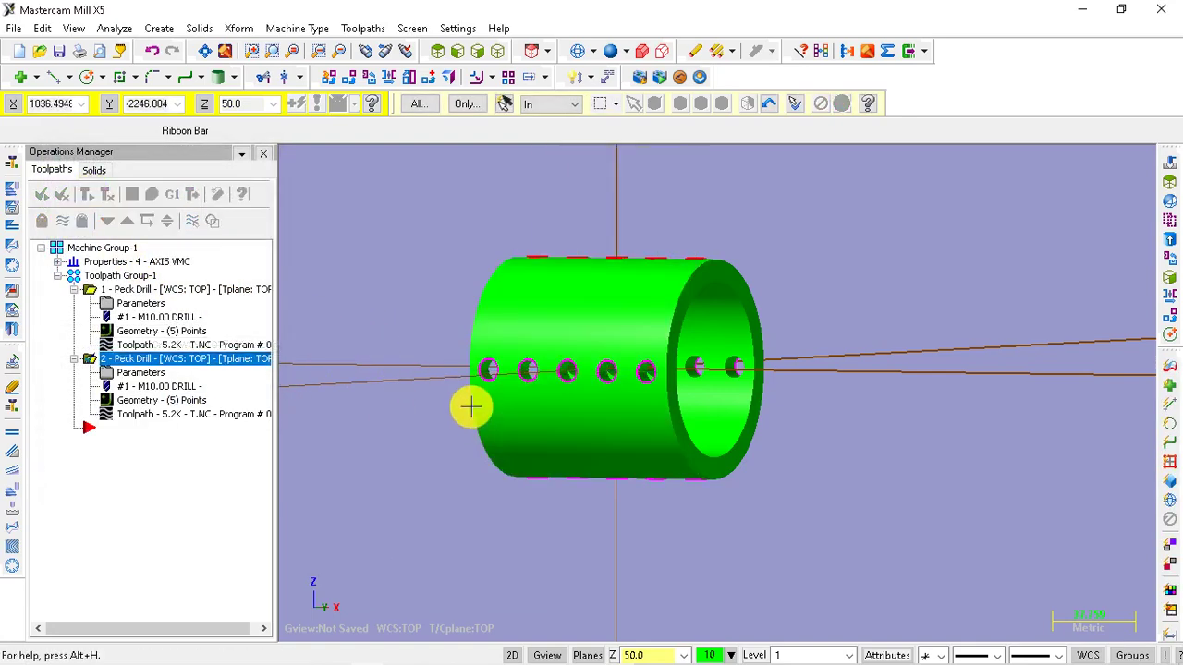
# - Copy operation 2 and paste it at the end of the list as operation 3
pyautogui.moveTo(471, 404)
pyautogui.mouseDown(button='middle')
pyautogui.moveTo(848, 367)
pyautogui.moveTo(785, 433)
pyautogui.moveTo(988, 423)
pyautogui.moveTo(412, 397)
pyautogui.mouseUp(button='middle')
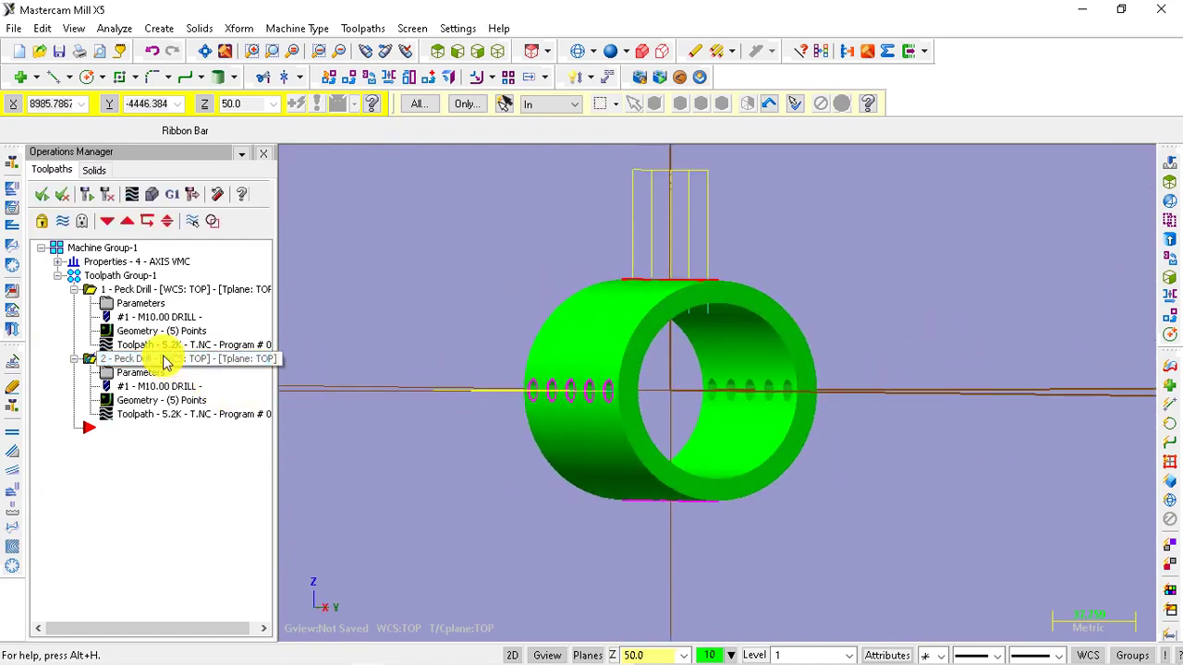
pyautogui.rightClick(165, 358)
pyautogui.click(208, 366)
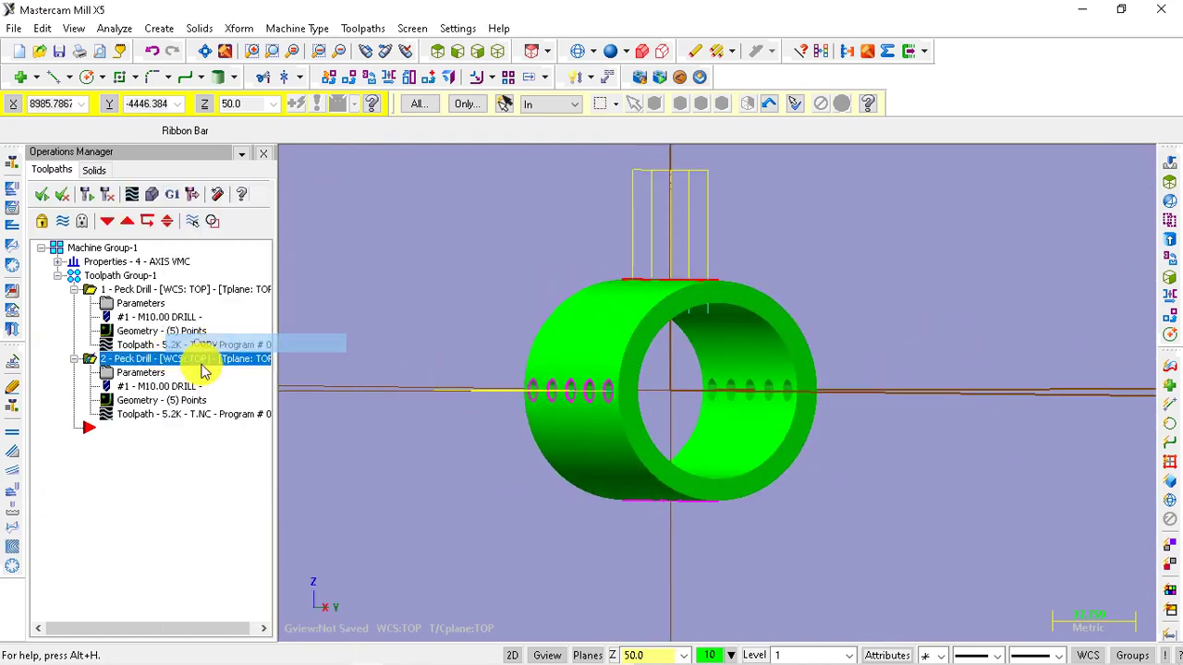
pyautogui.click(90, 429)
pyautogui.rightClick(110, 432)
pyautogui.click(182, 370)
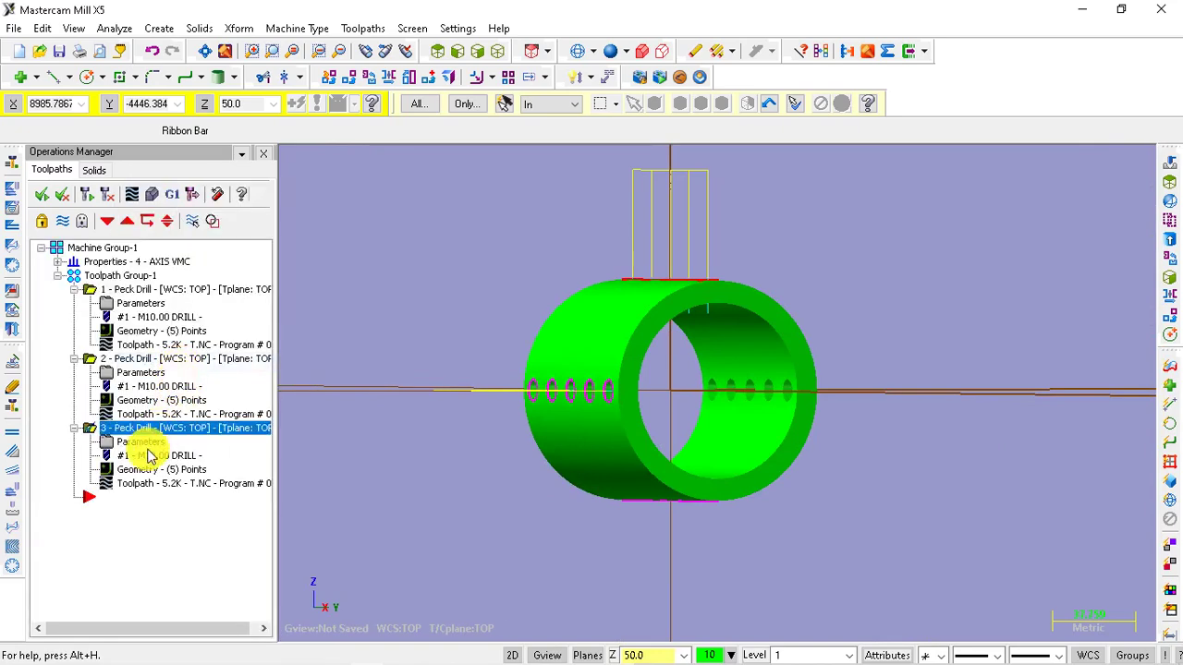
# - Replace operation 3's drill points with six hole arcs on another row and regenerate it
pyautogui.click(153, 473)
pyautogui.rightClick(129, 285)
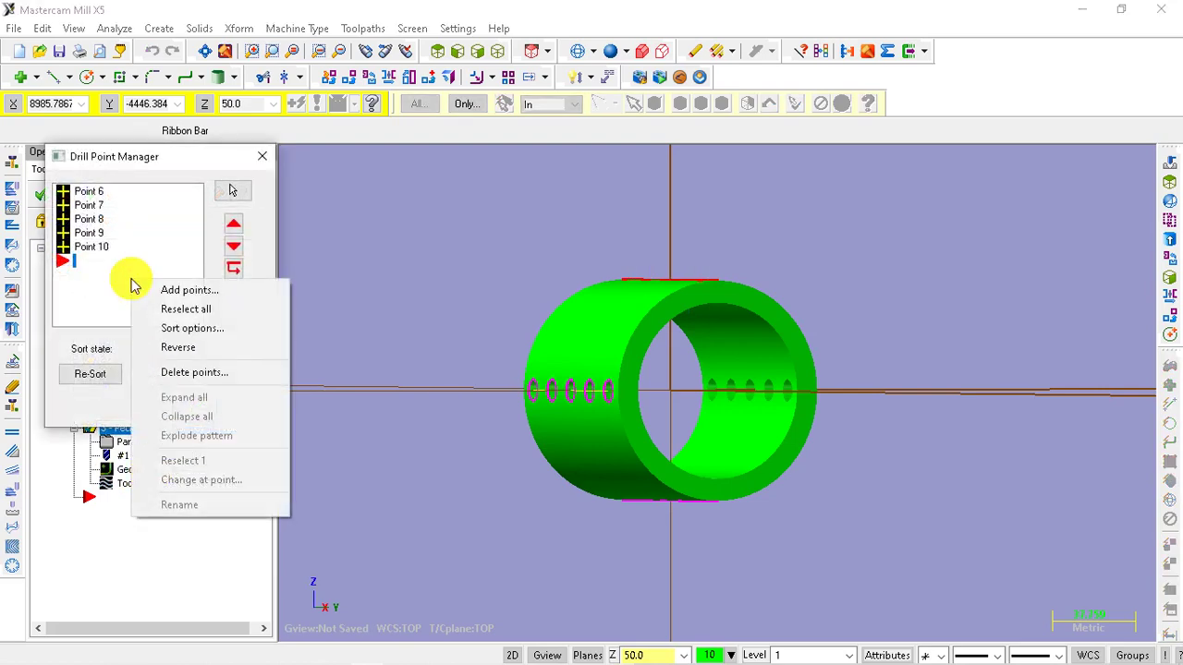
pyautogui.click(165, 310)
pyautogui.moveTo(419, 250)
pyautogui.mouseDown(button='middle')
pyautogui.moveTo(410, 234)
pyautogui.moveTo(375, 343)
pyautogui.moveTo(415, 283)
pyautogui.moveTo(464, 294)
pyautogui.moveTo(304, 212)
pyautogui.mouseUp(button='middle')
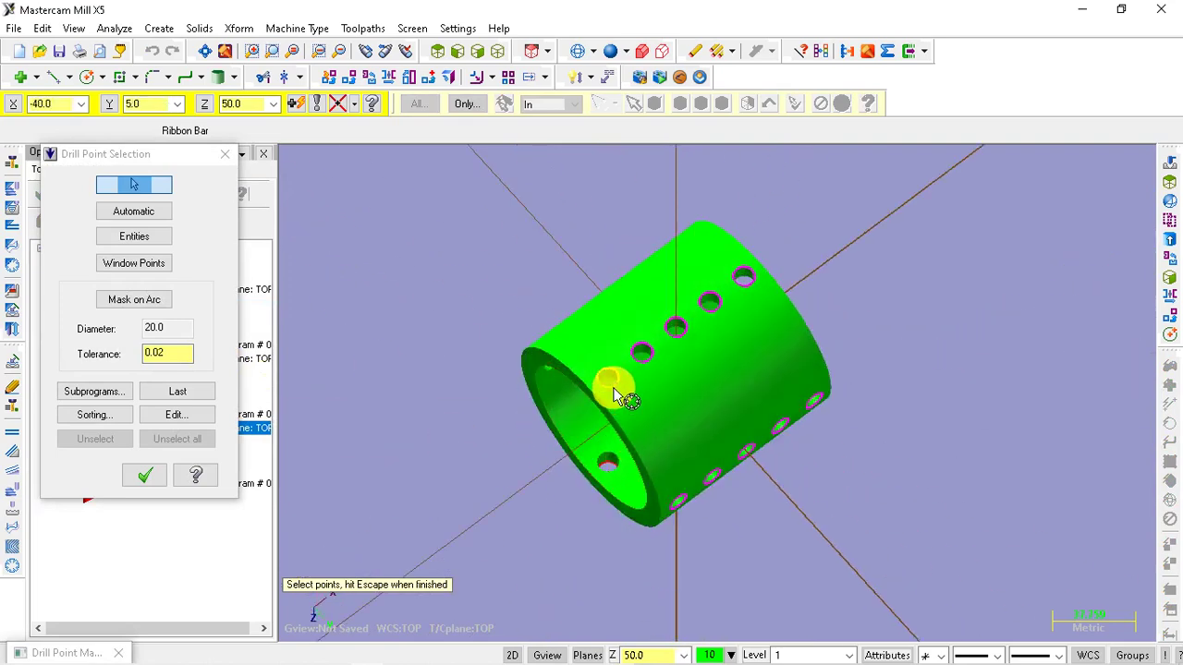
pyautogui.click(138, 237)
pyautogui.moveTo(294, 315)
pyautogui.mouseDown(button='middle')
pyautogui.moveTo(502, 275)
pyautogui.moveTo(348, 233)
pyautogui.mouseUp(button='middle')
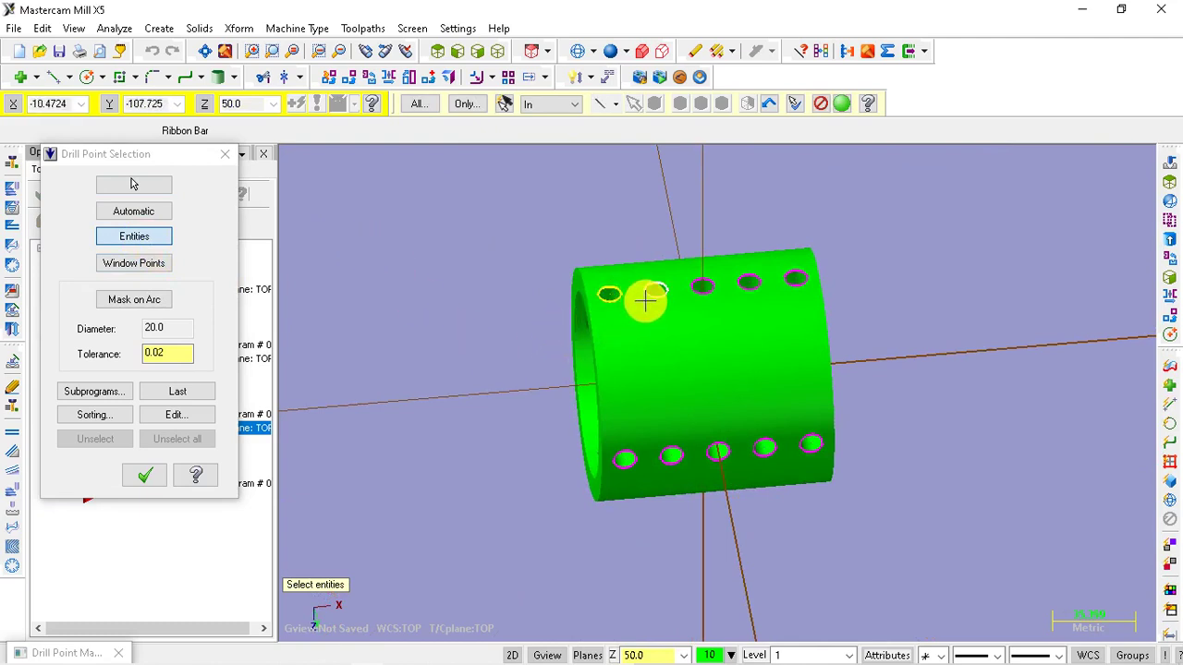
pyautogui.click(653, 297)
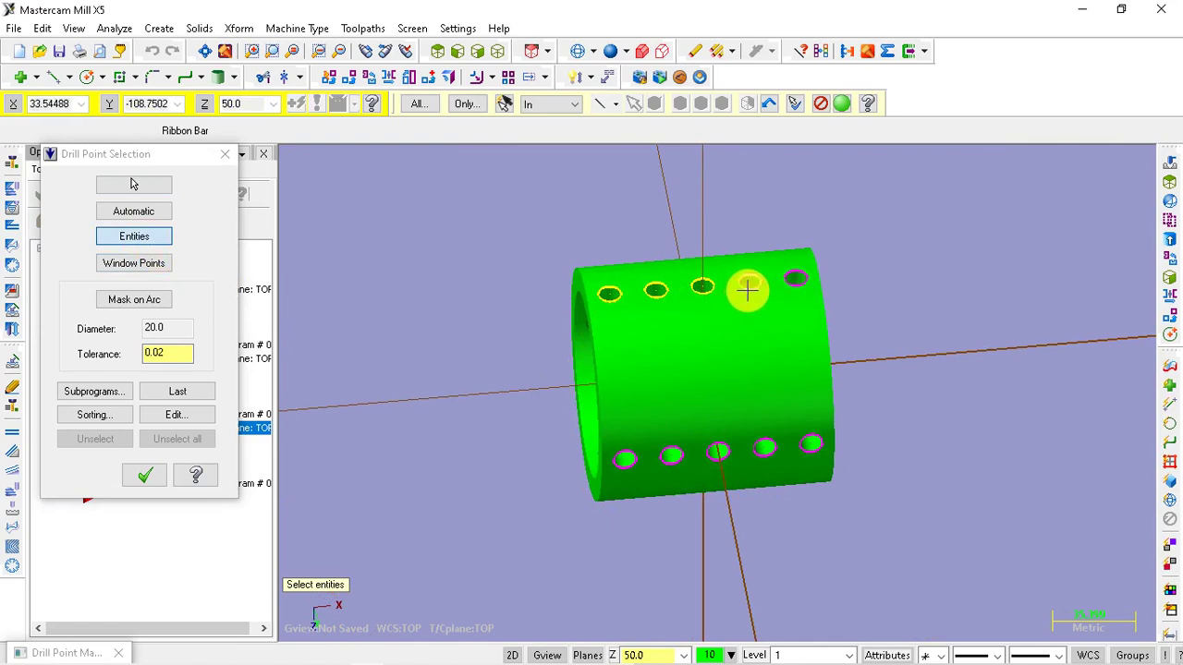
pyautogui.click(796, 292)
pyautogui.click(148, 473)
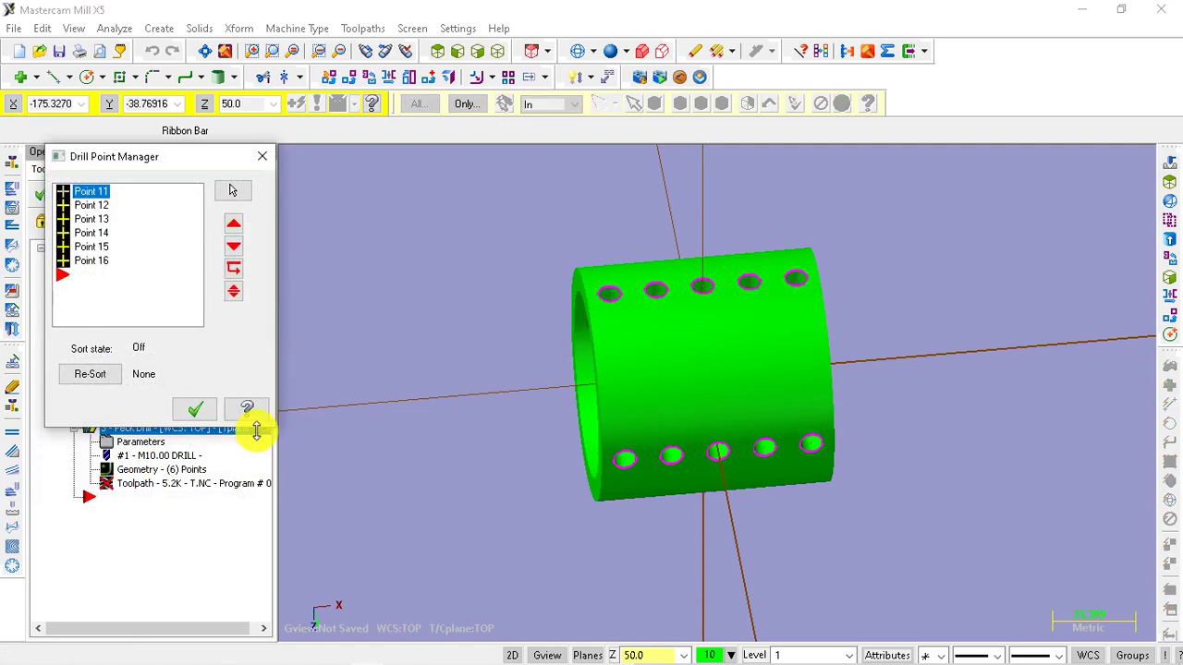
pyautogui.click(196, 410)
pyautogui.click(90, 201)
pyautogui.moveTo(871, 298)
pyautogui.mouseDown(button='middle')
pyautogui.moveTo(843, 394)
pyautogui.moveTo(864, 401)
pyautogui.moveTo(835, 415)
pyautogui.moveTo(716, 367)
pyautogui.moveTo(897, 310)
pyautogui.moveTo(786, 287)
pyautogui.moveTo(860, 214)
pyautogui.moveTo(860, 195)
pyautogui.mouseUp(button='middle')
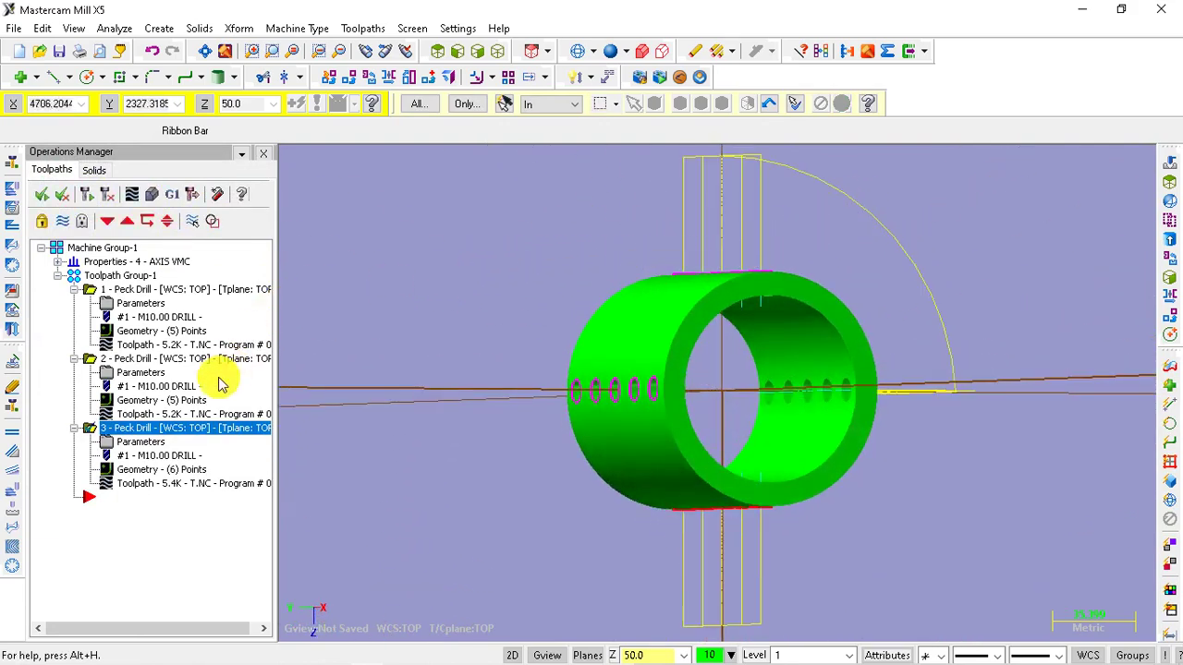
# - Copy operation 3 and paste it at the end of the list as operation 4
pyautogui.rightClick(154, 430)
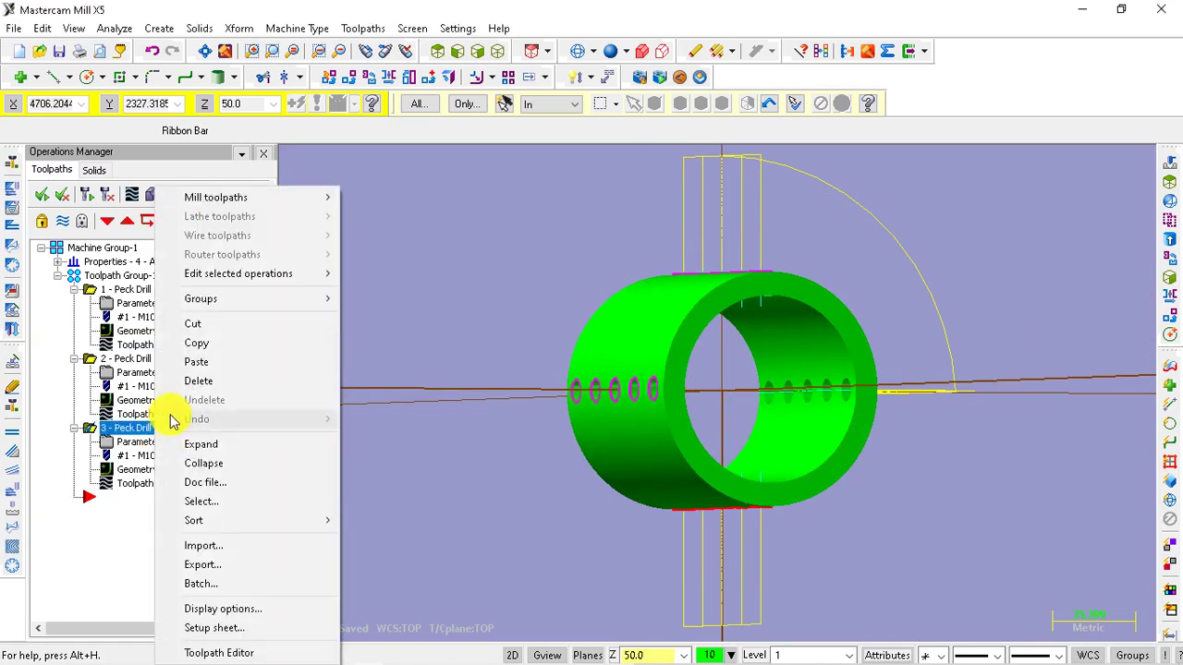
pyautogui.click(200, 349)
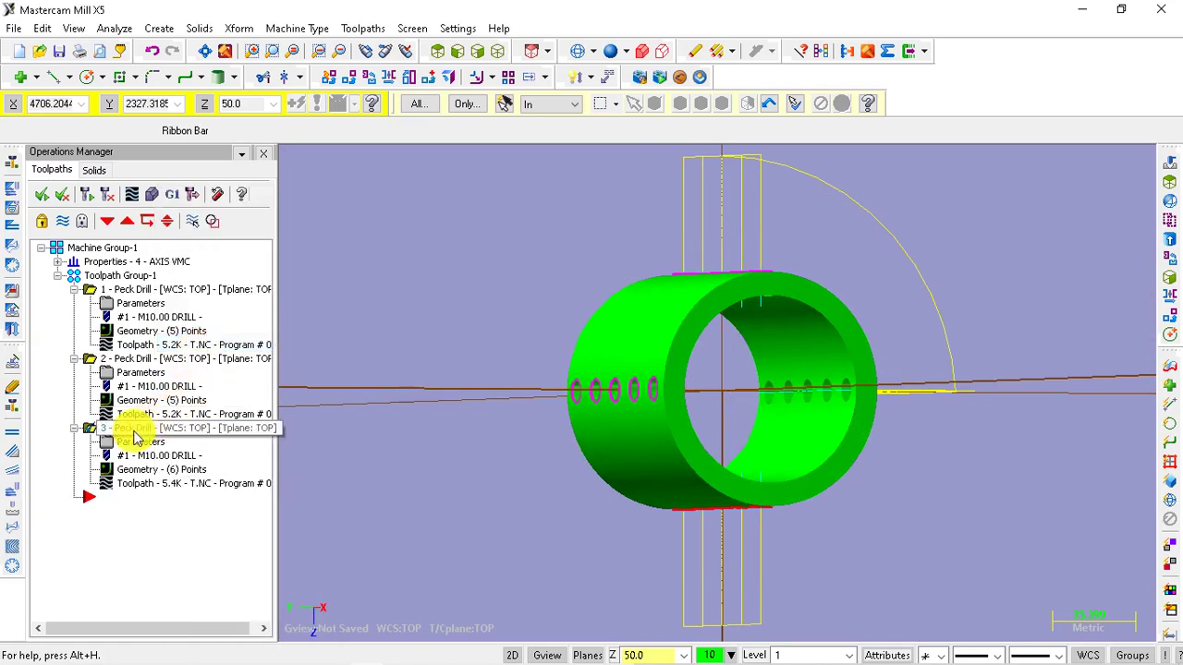
pyautogui.click(90, 498)
pyautogui.rightClick(106, 502)
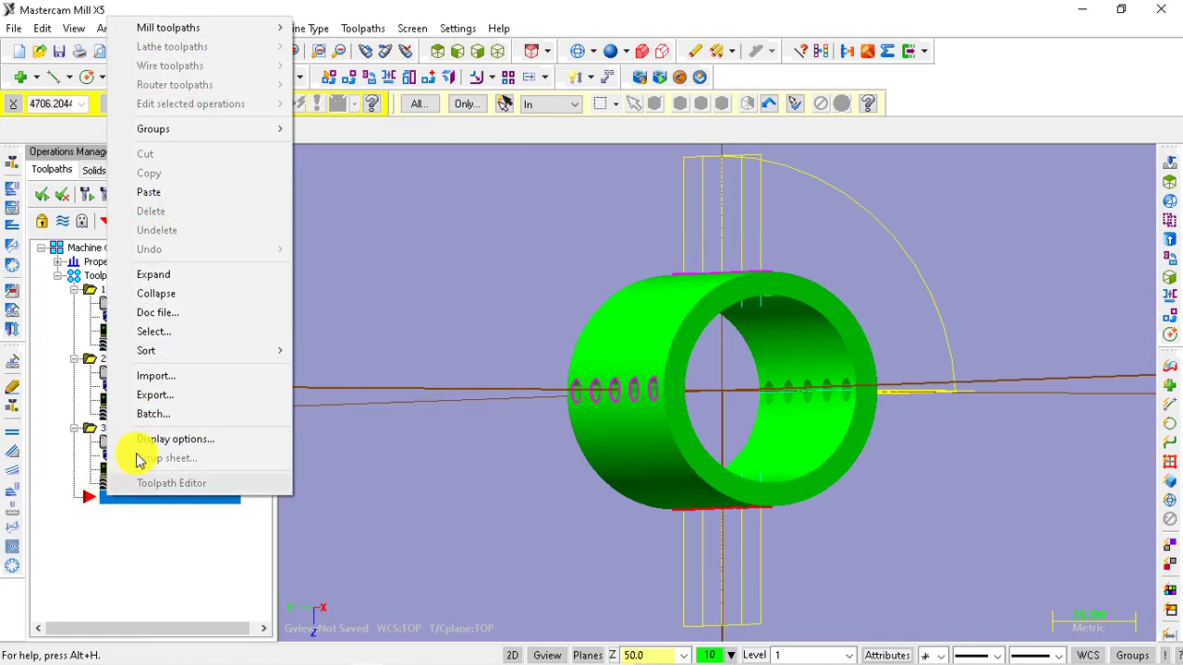
pyautogui.click(158, 193)
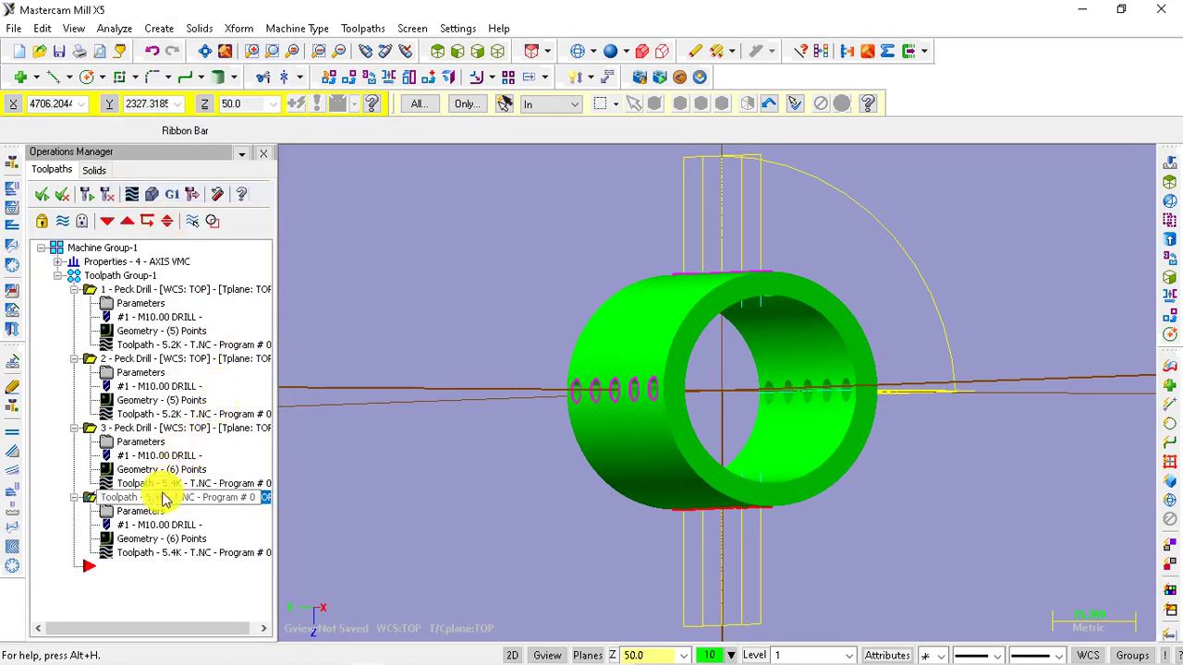
# - Replace operation 4's drill points with the five hole arcs of the remaining row
pyautogui.click(139, 544)
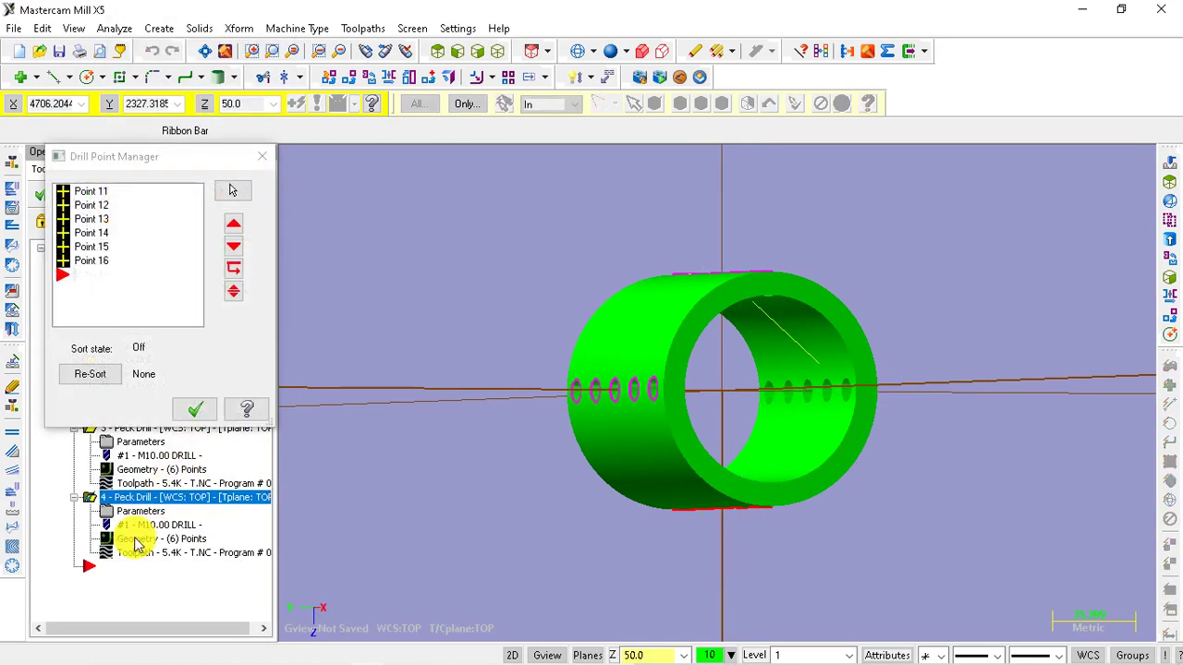
pyautogui.rightClick(140, 277)
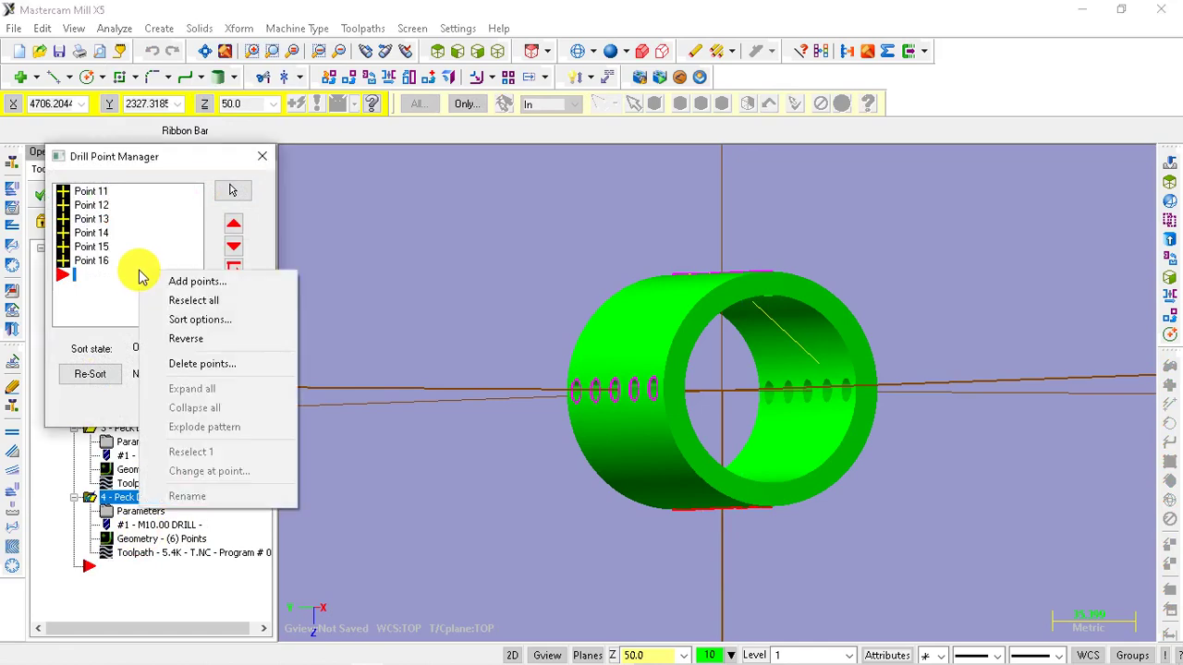
pyautogui.click(185, 300)
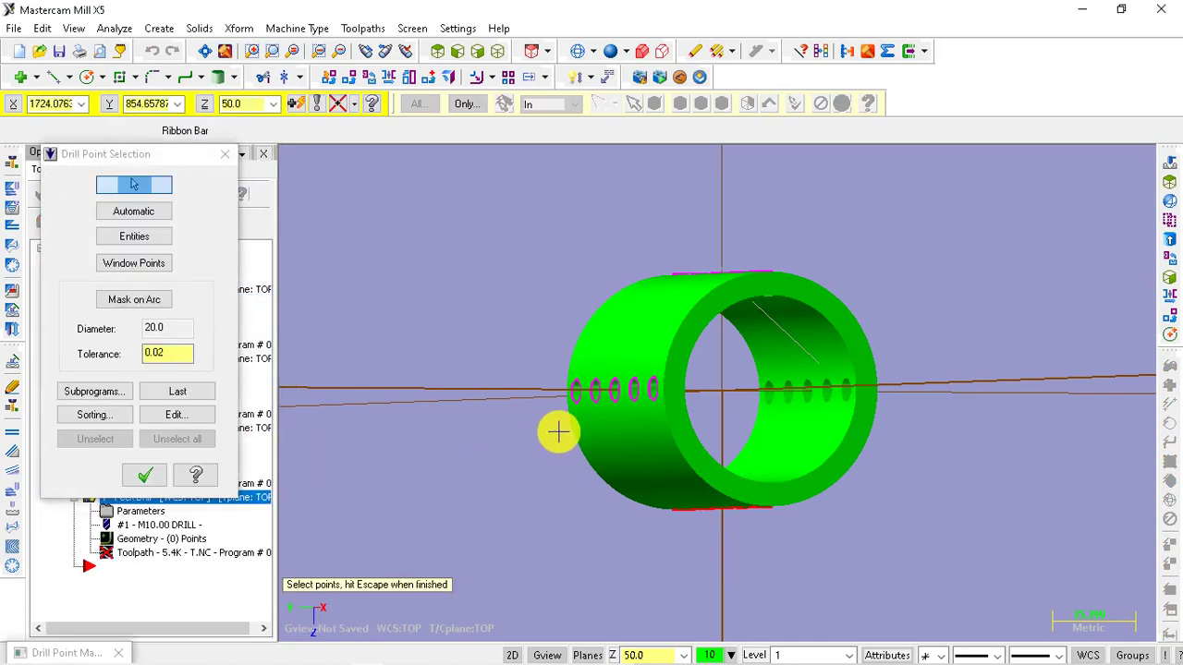
pyautogui.moveTo(417, 335)
pyautogui.mouseDown(button='middle')
pyautogui.moveTo(327, 308)
pyautogui.moveTo(509, 320)
pyautogui.moveTo(522, 279)
pyautogui.mouseUp(button='middle')
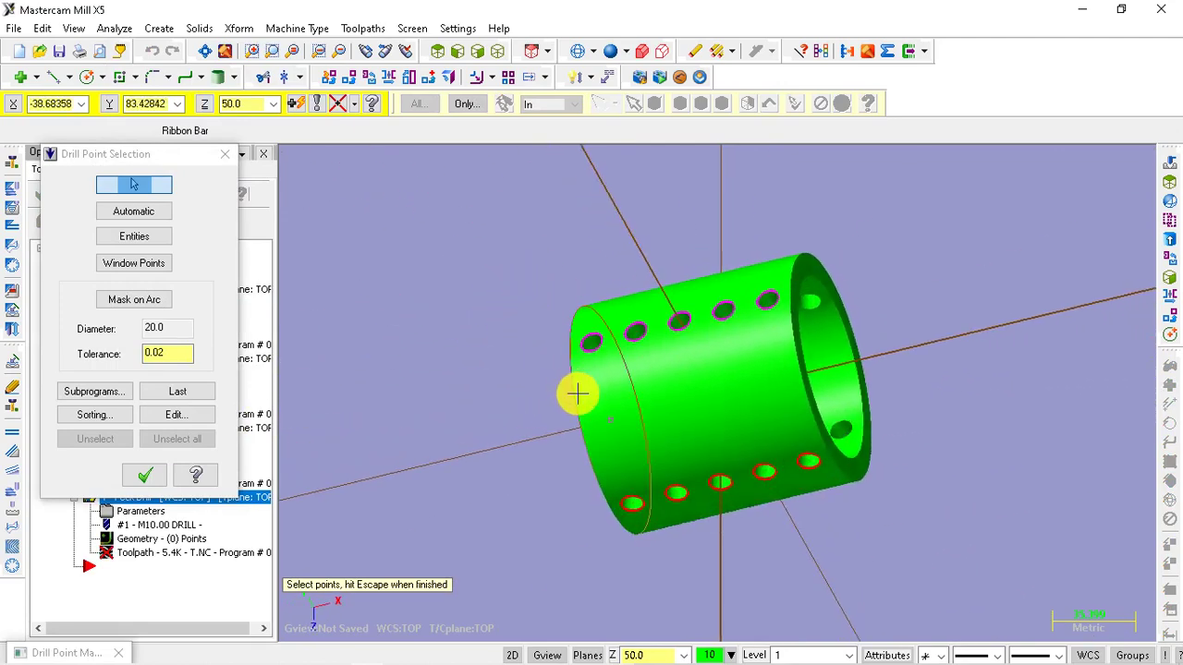
pyautogui.click(139, 237)
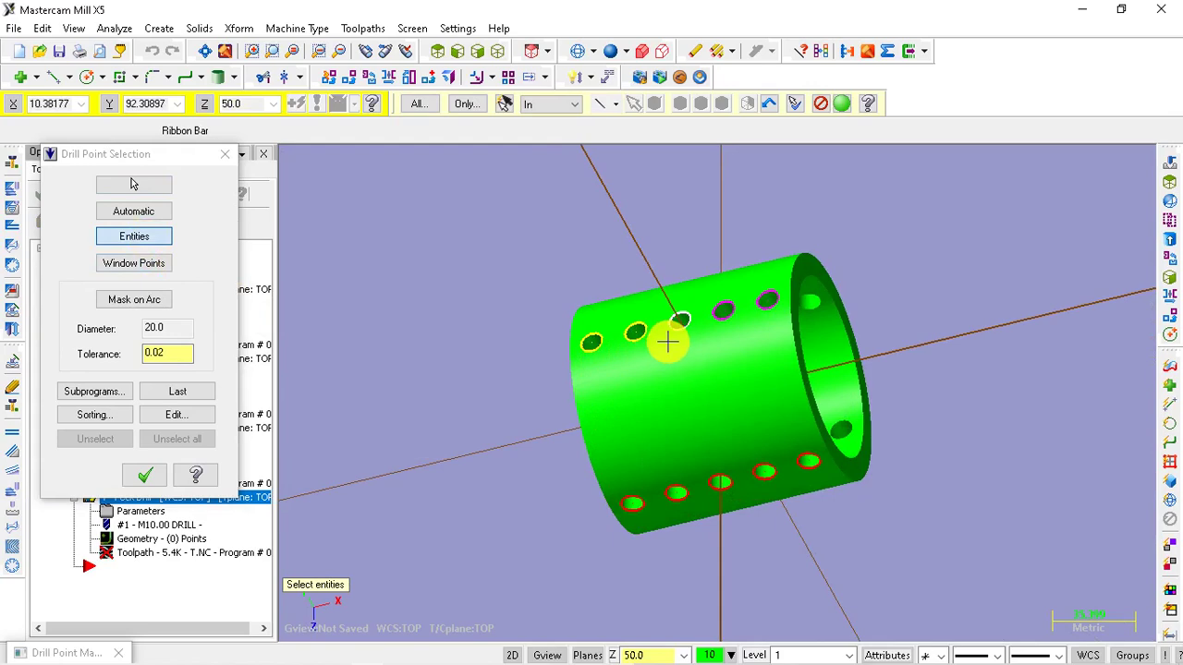
pyautogui.click(759, 311)
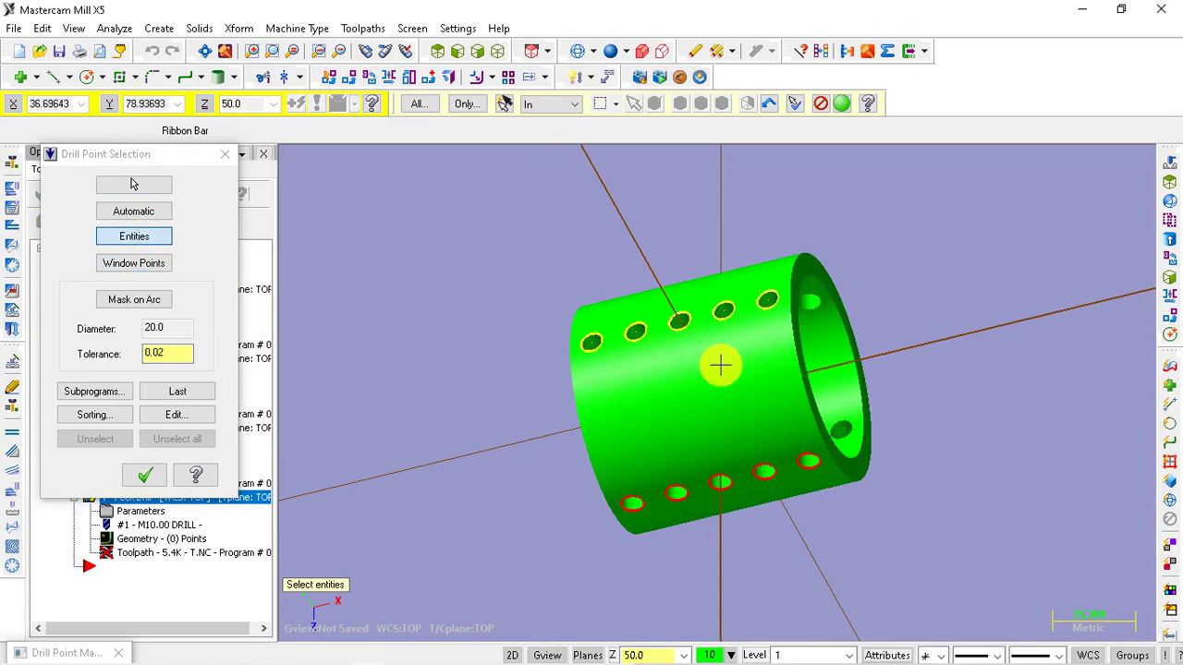
pyautogui.click(148, 477)
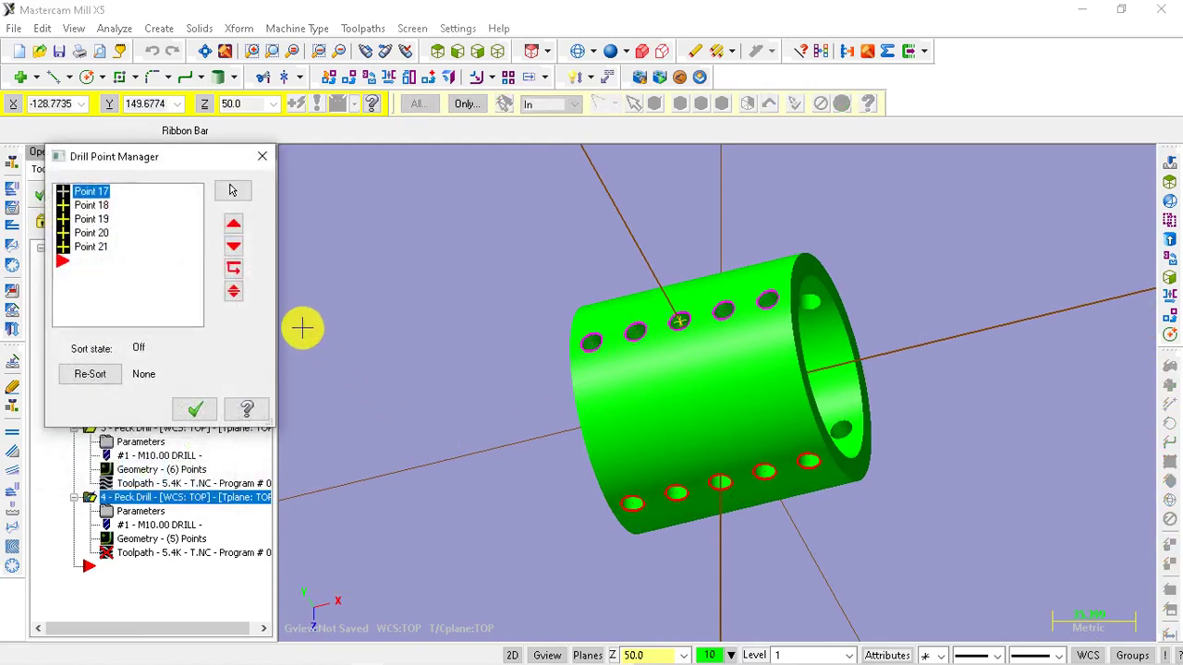
pyautogui.click(195, 409)
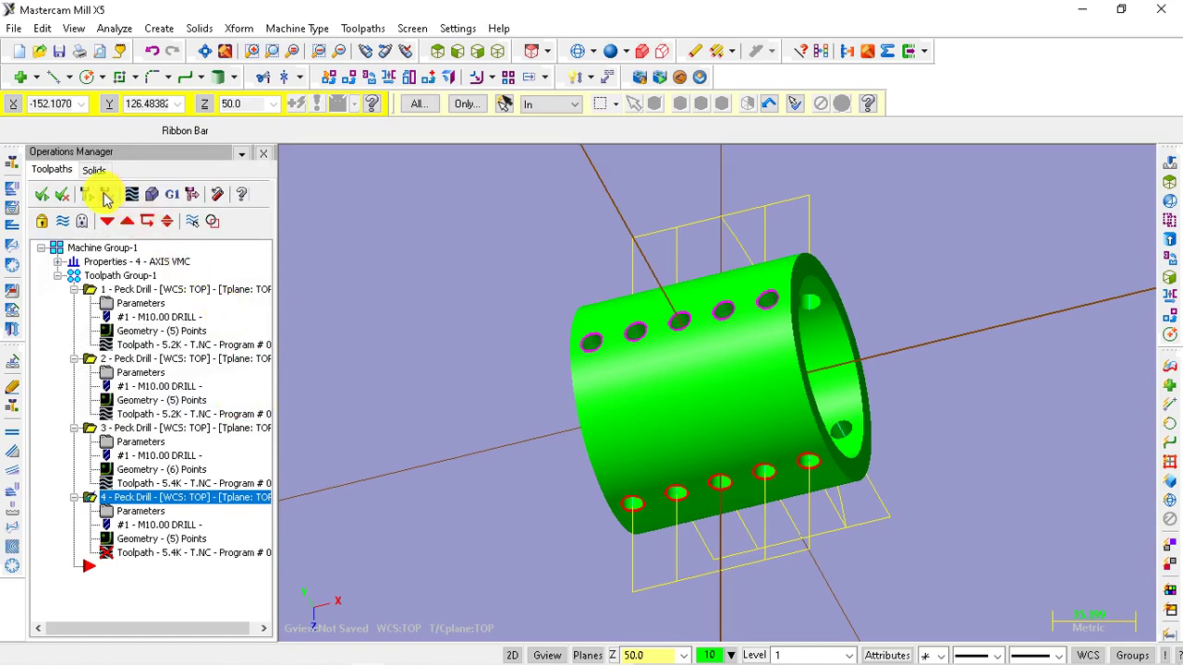
pyautogui.click(89, 194)
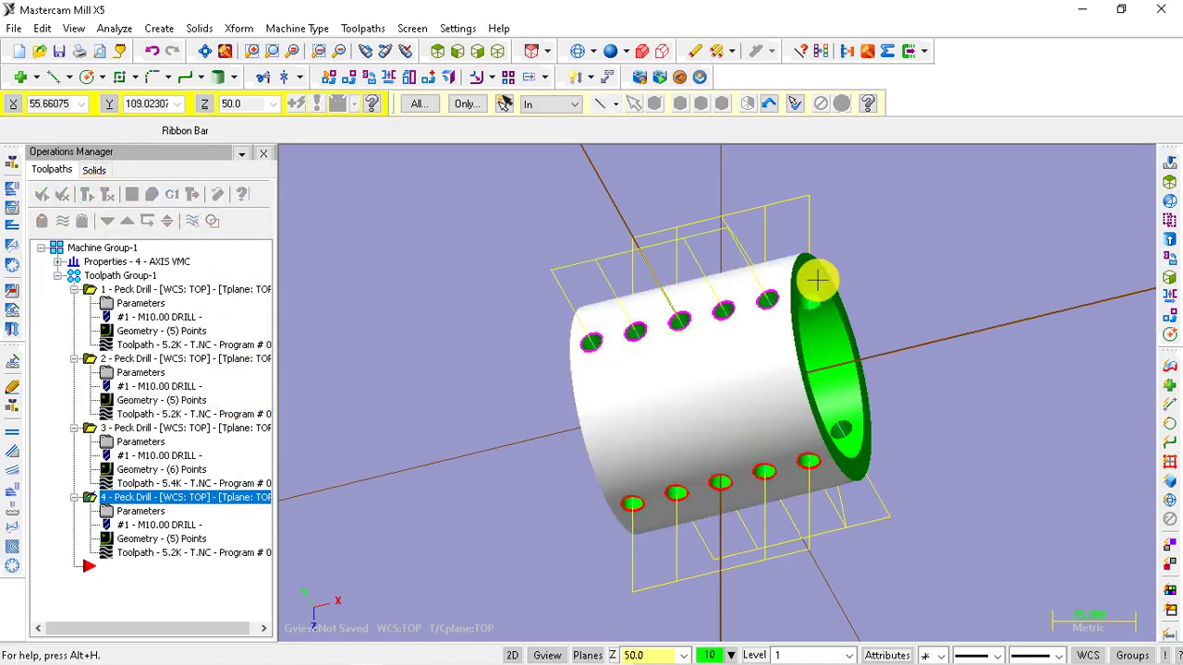
pyautogui.moveTo(810, 285)
pyautogui.mouseDown(button='middle')
pyautogui.moveTo(785, 342)
pyautogui.moveTo(895, 275)
pyautogui.moveTo(862, 317)
pyautogui.moveTo(858, 280)
pyautogui.moveTo(835, 306)
pyautogui.moveTo(871, 272)
pyautogui.moveTo(825, 217)
pyautogui.mouseUp(button='middle')
pyautogui.moveTo(970, 323)
pyautogui.mouseDown(button='middle')
pyautogui.moveTo(943, 283)
pyautogui.moveTo(983, 343)
pyautogui.mouseUp(button='middle')
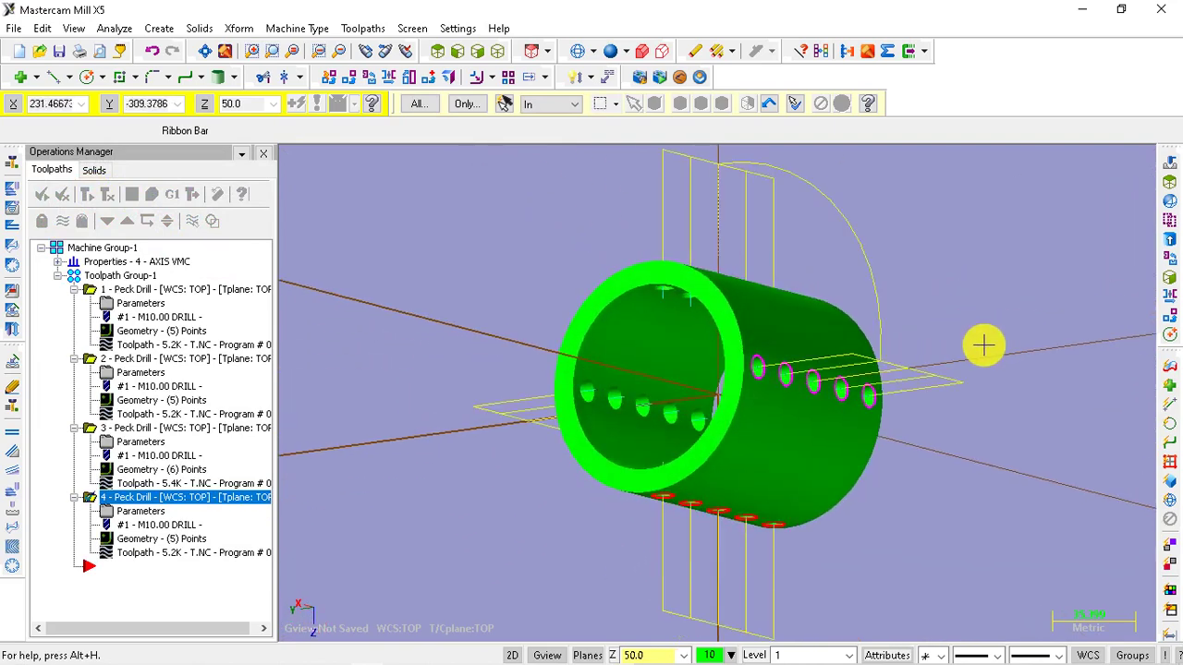
pyautogui.moveTo(553, 296)
pyautogui.mouseDown(button='middle')
pyautogui.moveTo(526, 285)
pyautogui.moveTo(440, 302)
pyautogui.moveTo(620, 324)
pyautogui.moveTo(694, 323)
pyautogui.moveTo(622, 306)
pyautogui.moveTo(753, 321)
pyautogui.moveTo(530, 294)
pyautogui.mouseUp(button='middle')
pyautogui.scroll(-3, 491, 286)
pyautogui.scroll(-1, 826, 367)
pyautogui.moveTo(826, 367)
pyautogui.mouseDown(button='middle')
pyautogui.moveTo(872, 341)
pyautogui.moveTo(864, 355)
pyautogui.mouseUp(button='middle')
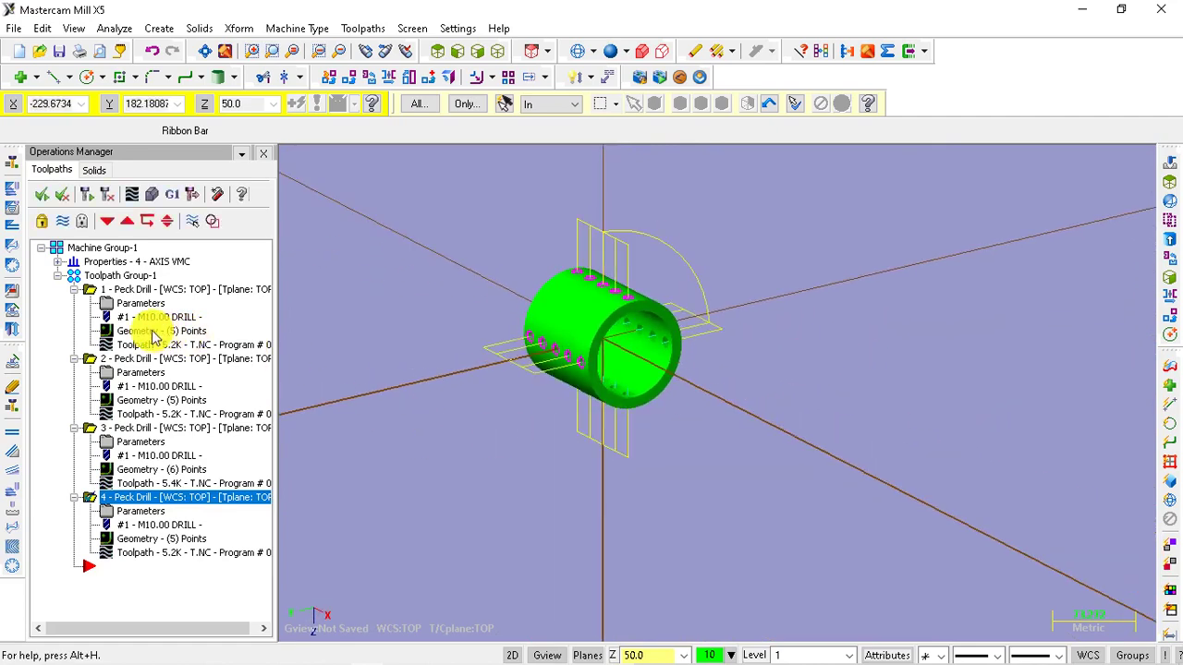
pyautogui.moveTo(608, 396)
pyautogui.mouseDown(button='middle')
pyautogui.moveTo(600, 373)
pyautogui.moveTo(449, 472)
pyautogui.moveTo(426, 430)
pyautogui.moveTo(404, 470)
pyautogui.mouseUp(button='middle')
pyautogui.moveTo(763, 484)
pyautogui.mouseDown(button='middle')
pyautogui.moveTo(752, 465)
pyautogui.moveTo(878, 462)
pyautogui.mouseUp(button='middle')
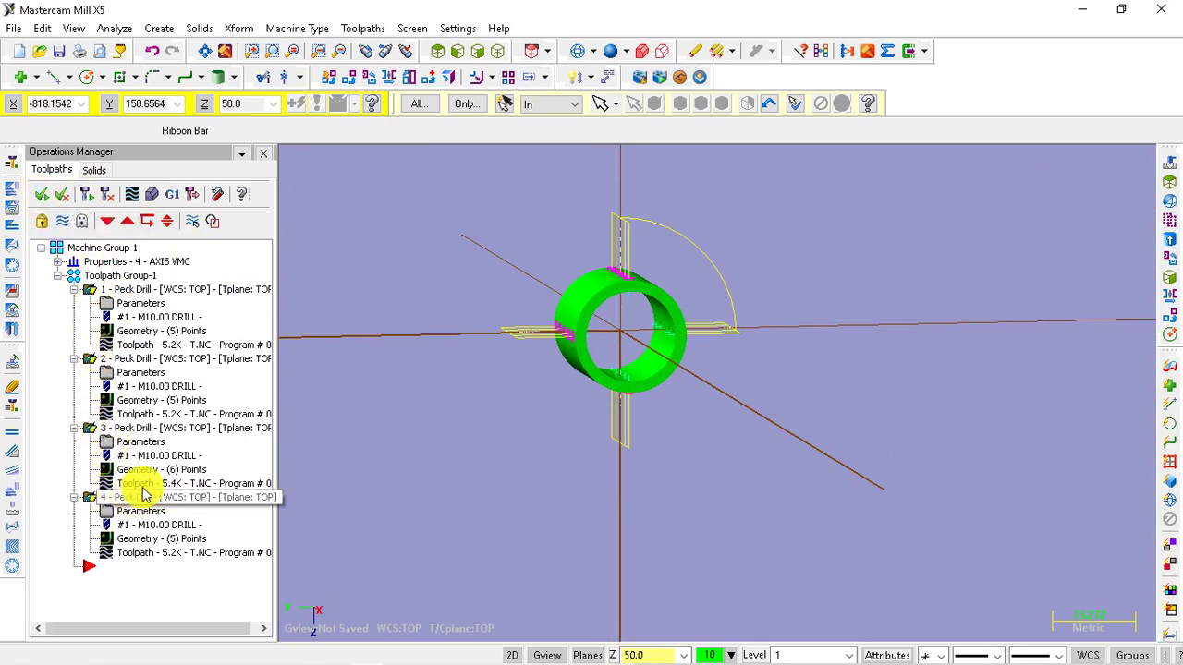
pyautogui.click(173, 196)
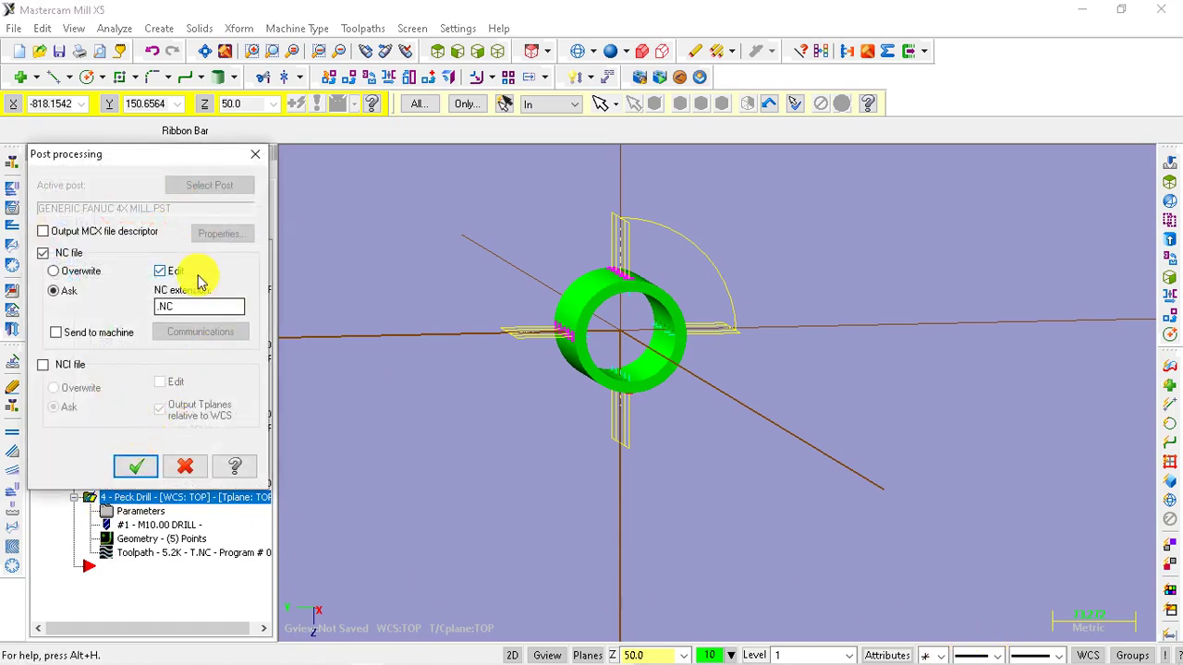
# - Post the operations, save the NC file to the Desktop as 'dddddddddddd', and open it
pyautogui.click(134, 467)
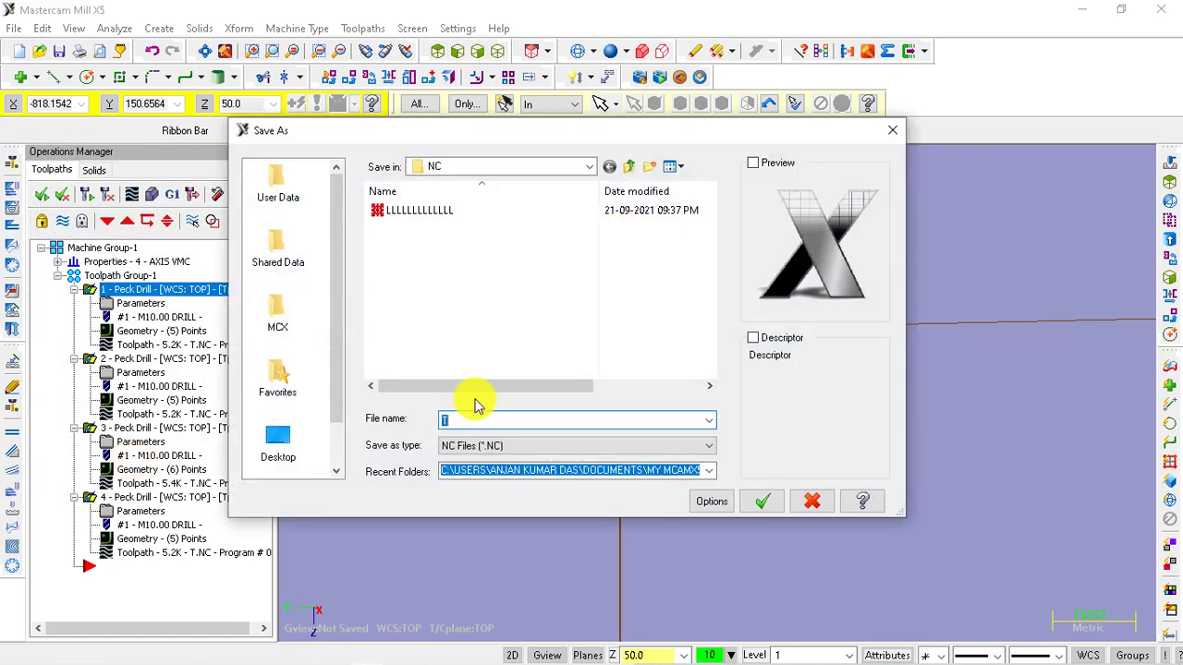
pyautogui.click(278, 447)
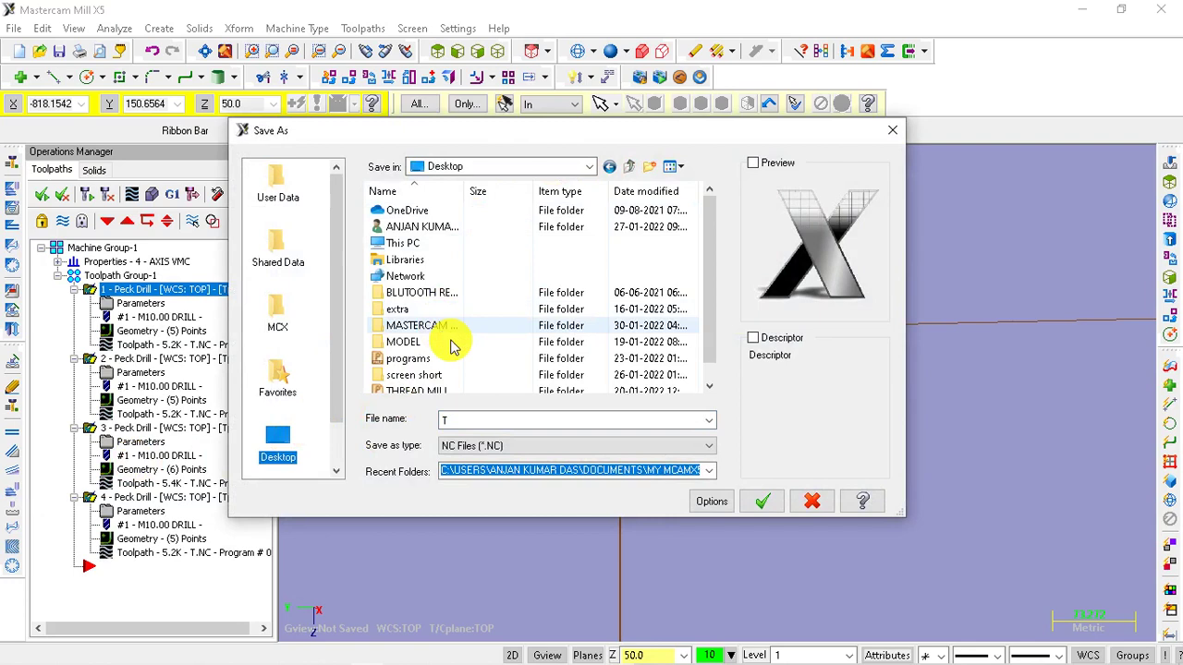
pyautogui.doubleClick(475, 420)
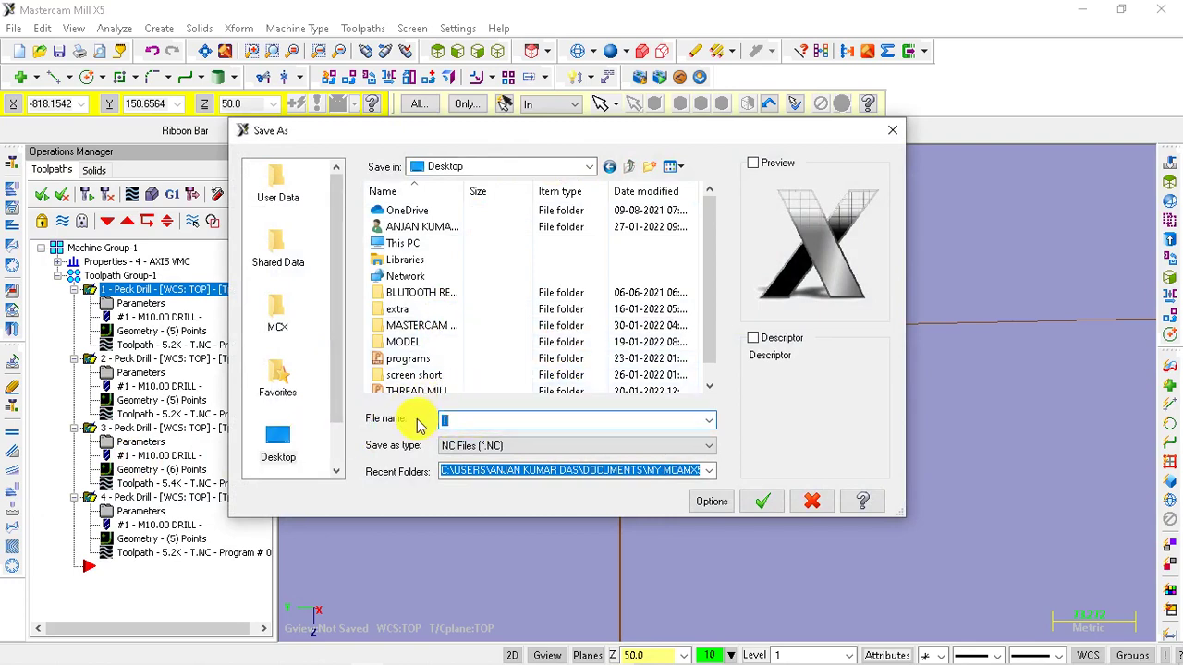
pyautogui.write('dddddddddddd')
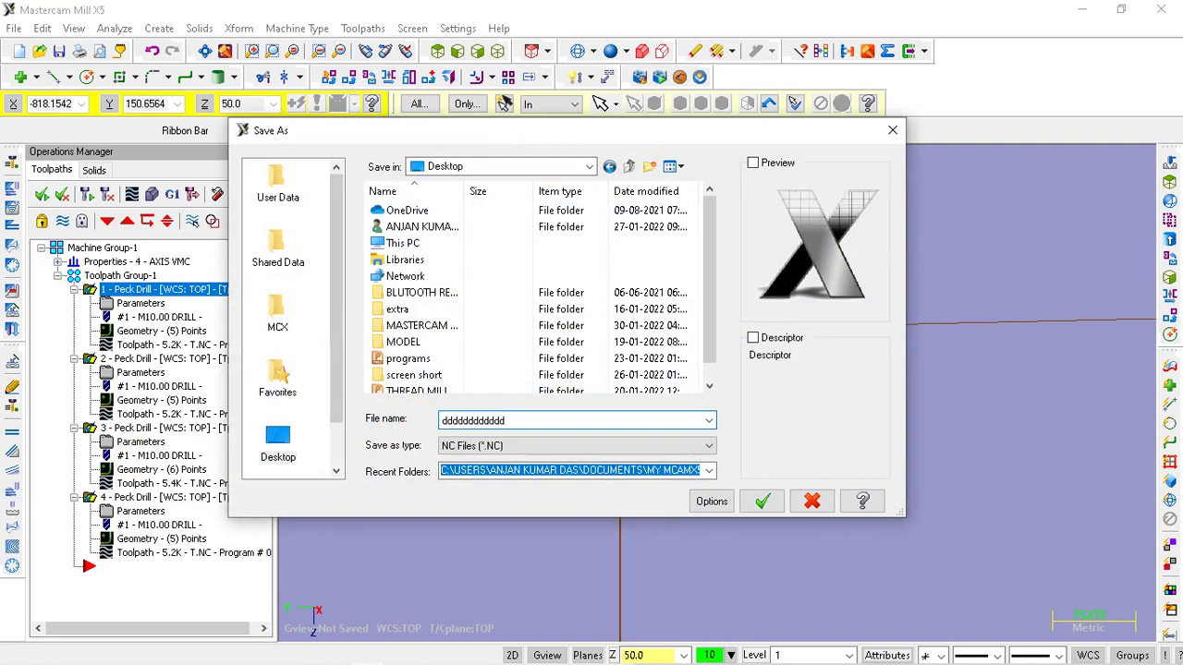
pyautogui.click(759, 503)
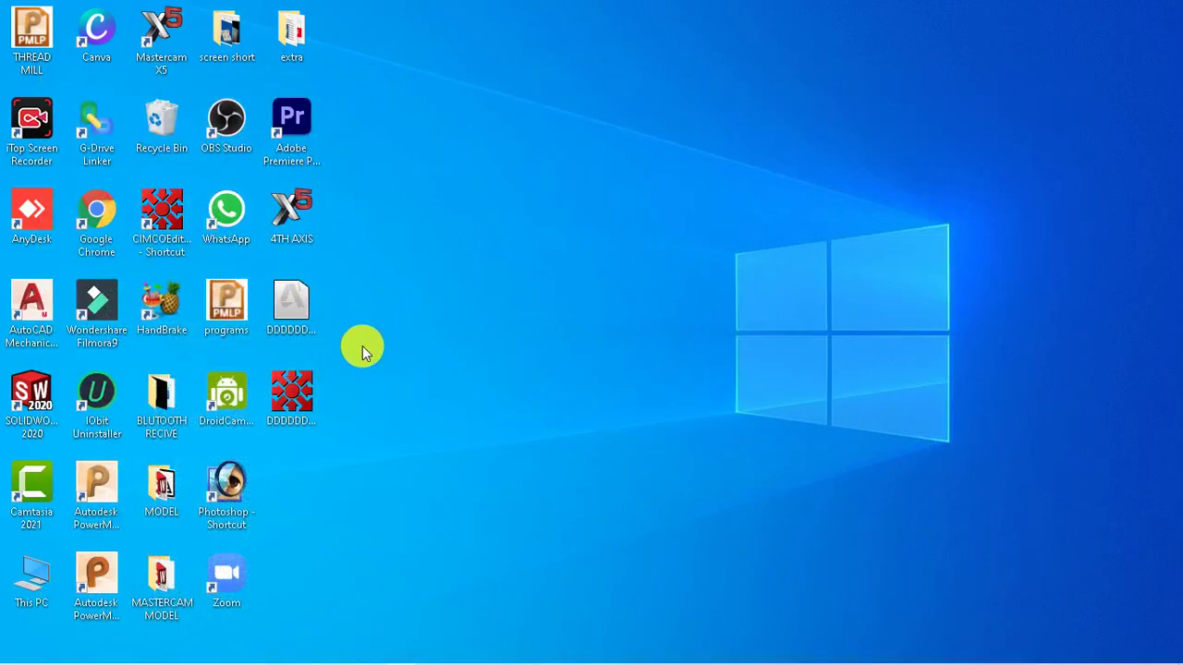
pyautogui.doubleClick(292, 396)
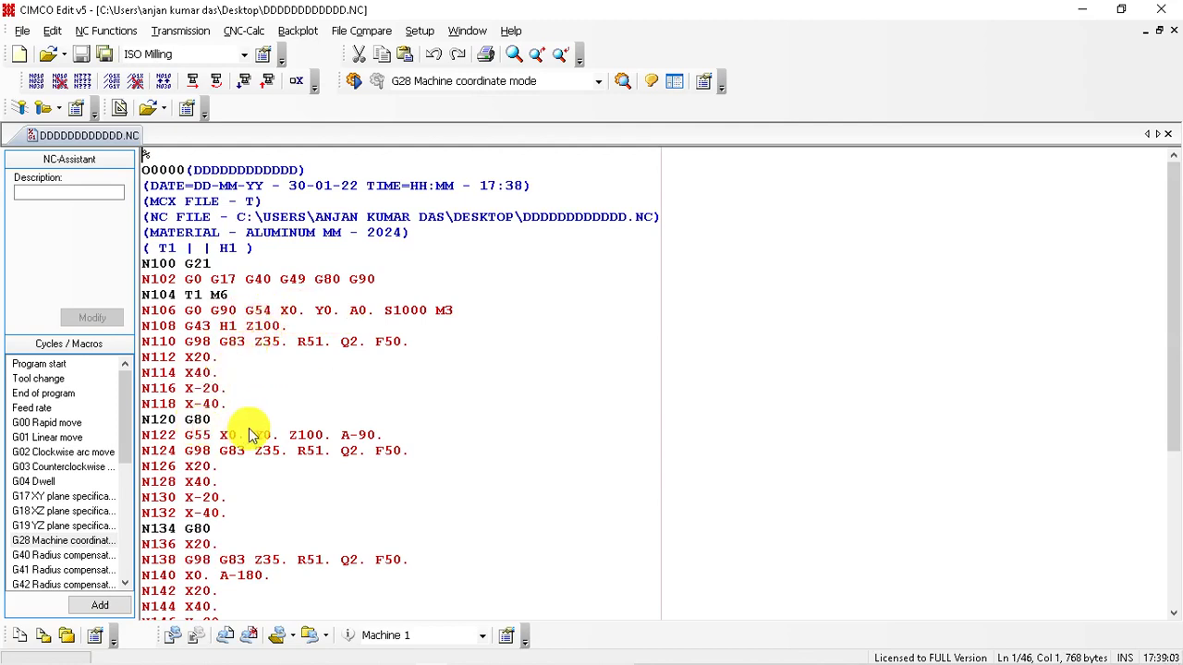
# - Check the G55 offset at block N122 and G56 at N152, then close CIMCO Edit
pyautogui.click(195, 438)
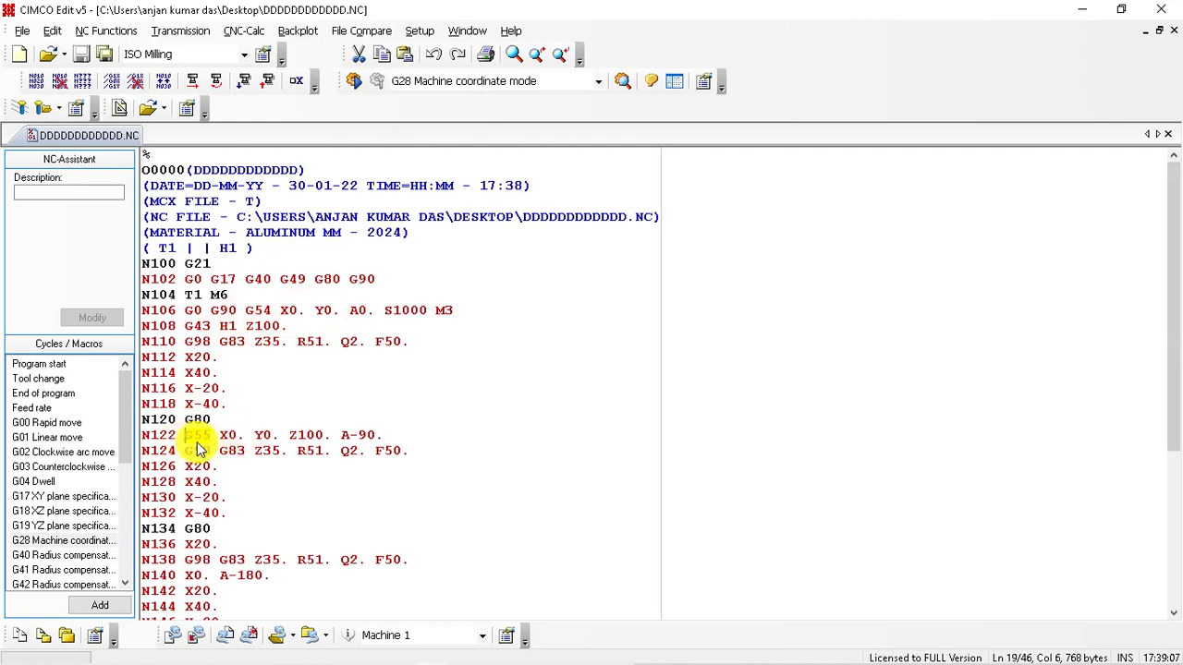
pyautogui.scroll(-3, 305, 402)
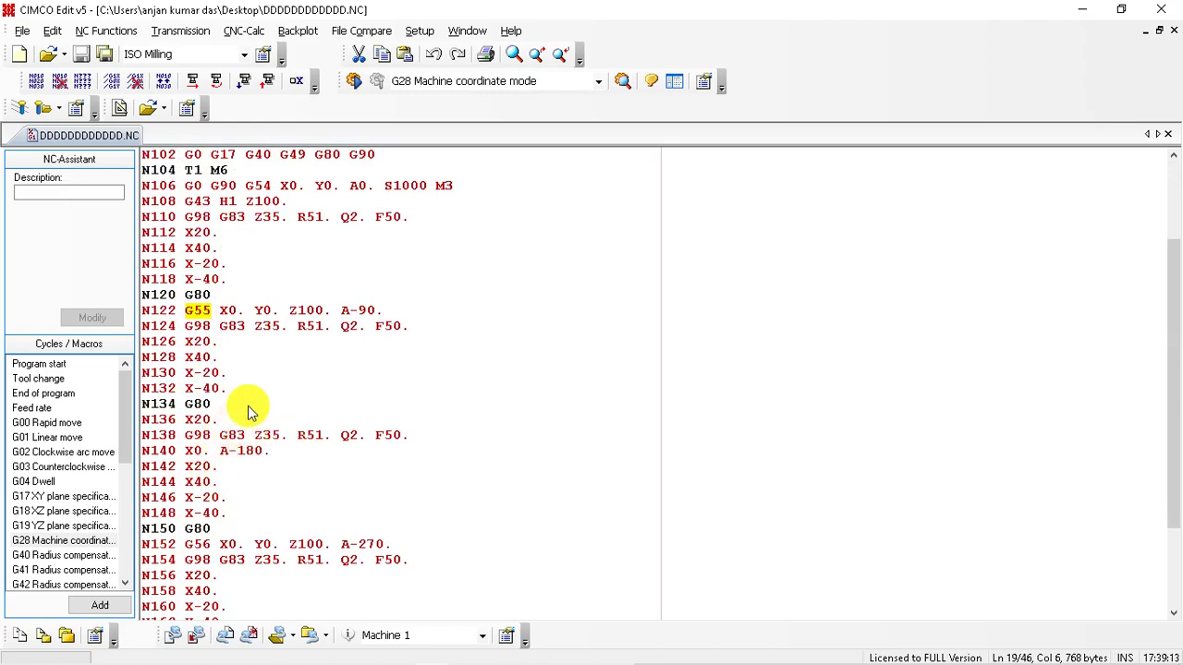
pyautogui.scroll(-2, 259, 384)
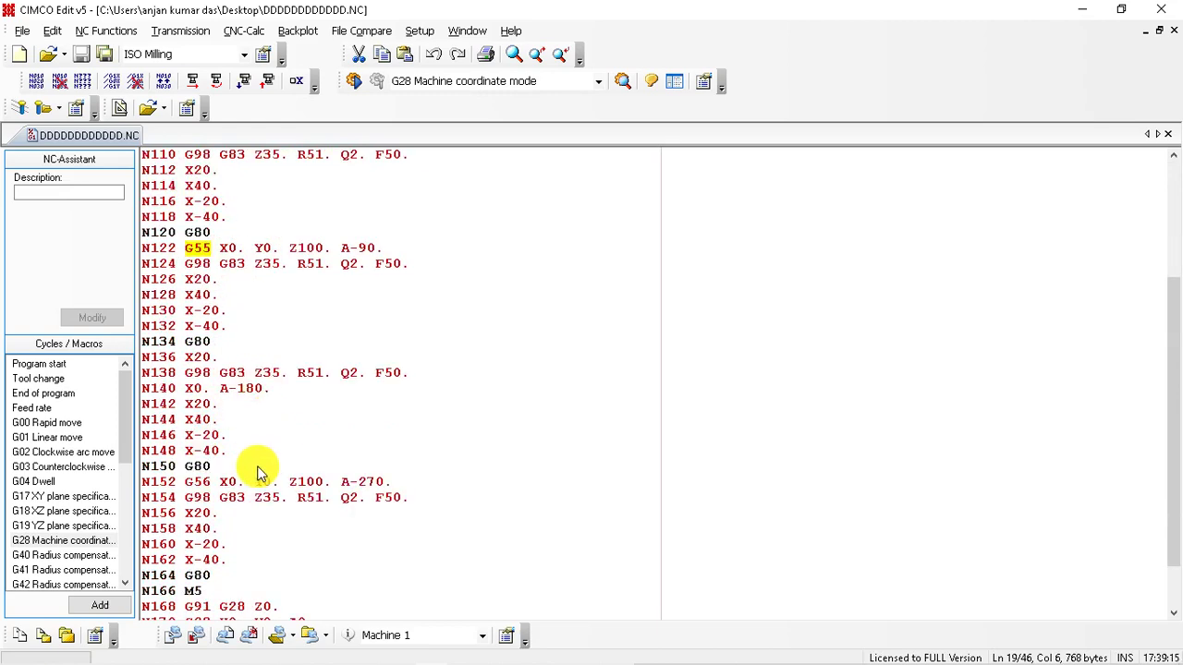
pyautogui.click(188, 482)
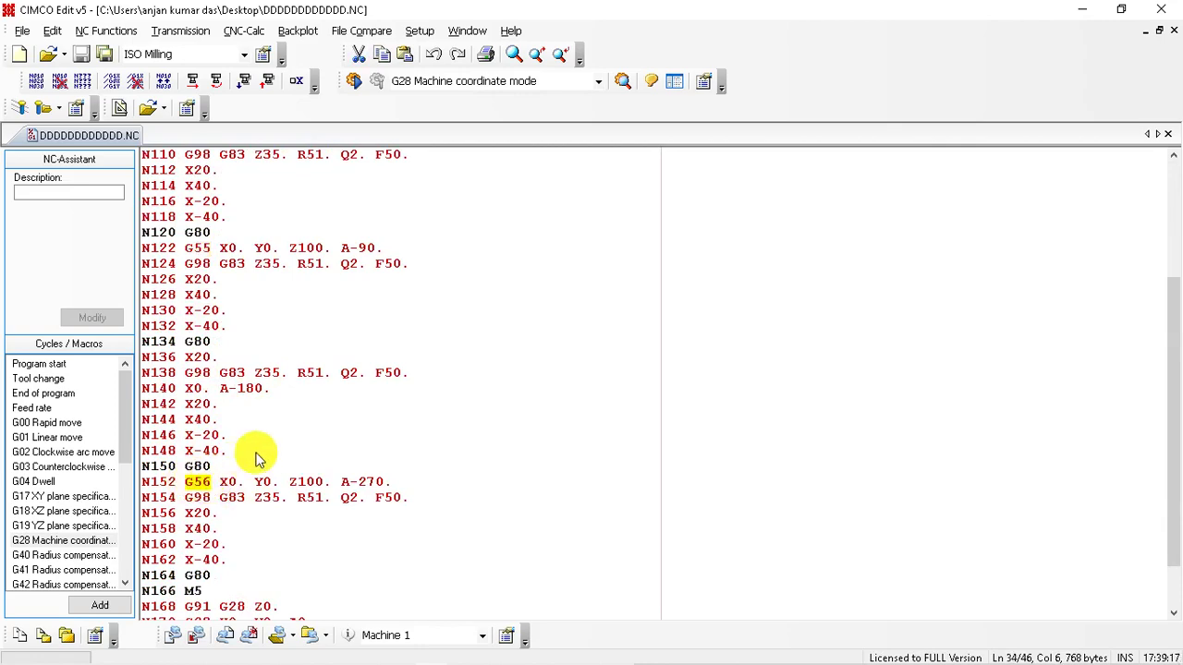
pyautogui.scroll(-2, 280, 444)
pyautogui.scroll(4, 282, 425)
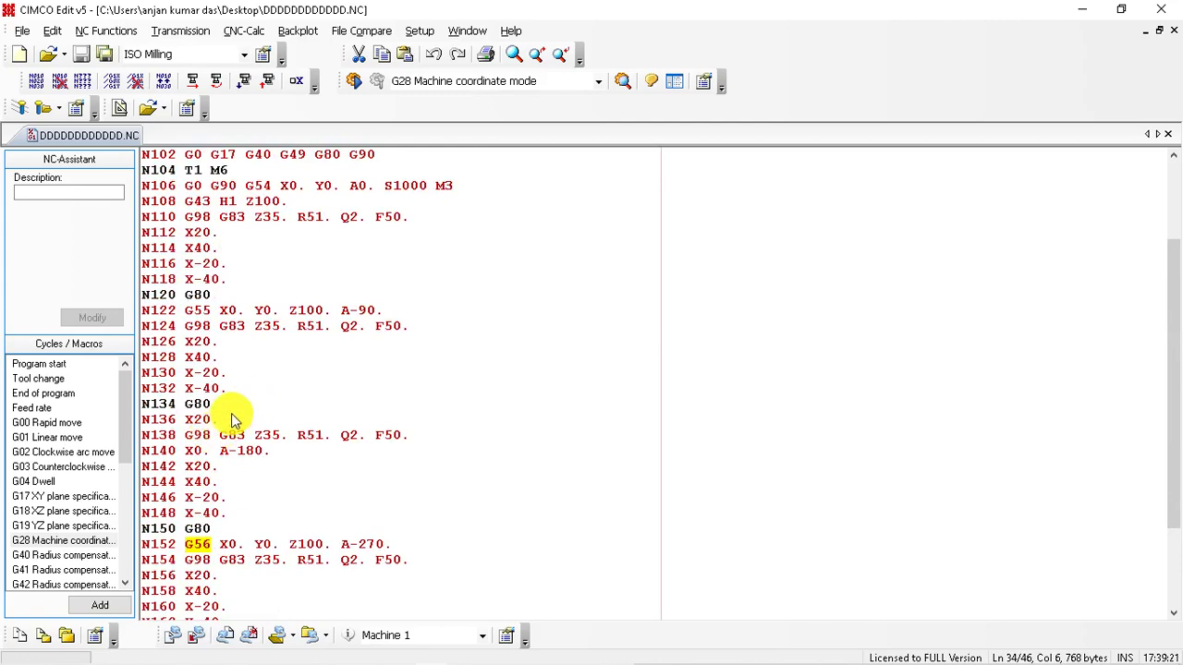
pyautogui.scroll(4, 367, 422)
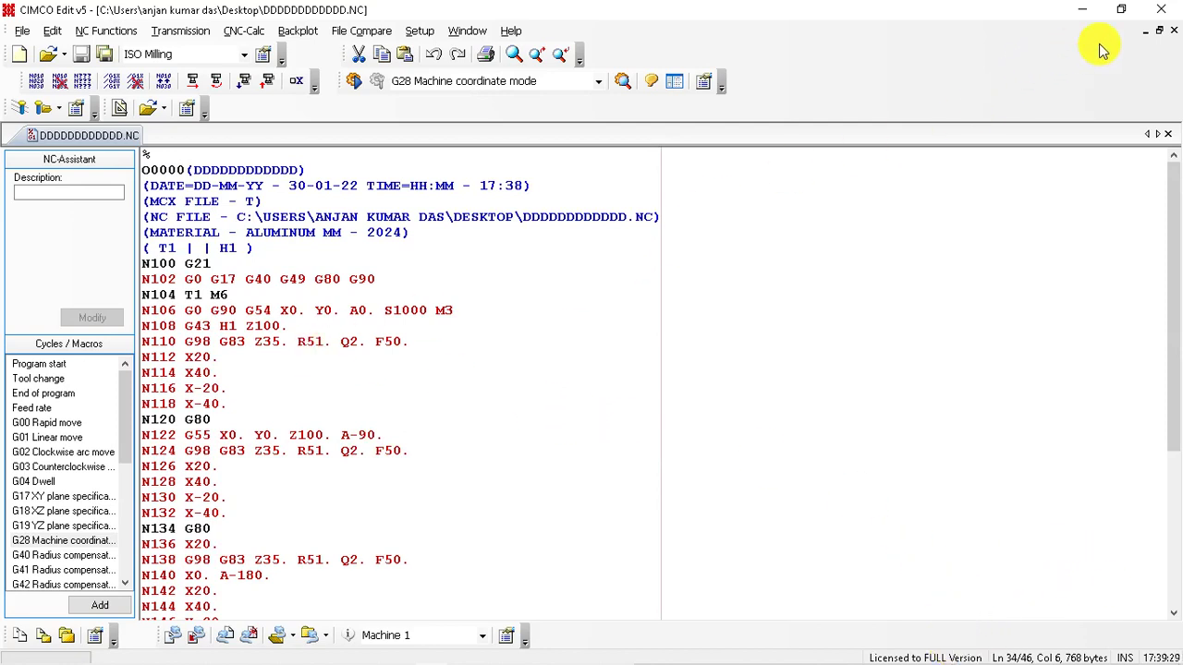
pyautogui.click(1161, 9)
pyautogui.doubleClick(287, 403)
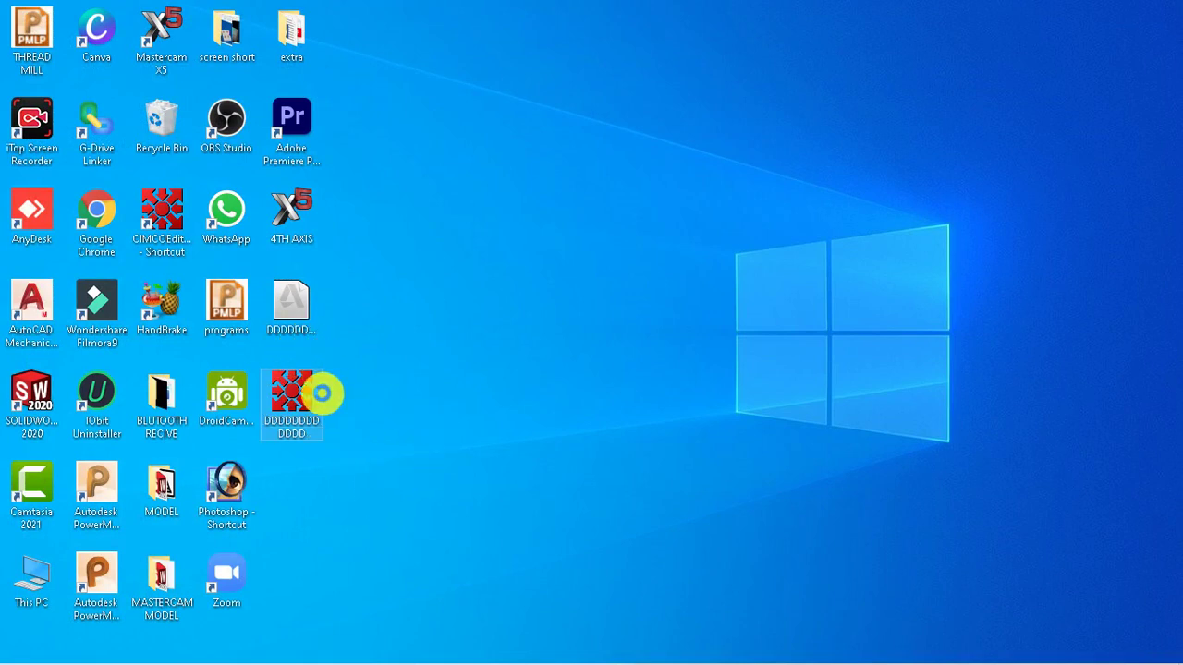
# - Delete the posted 'ddd' NC file from the desktop
pyautogui.hotkey('shift', 'F10')
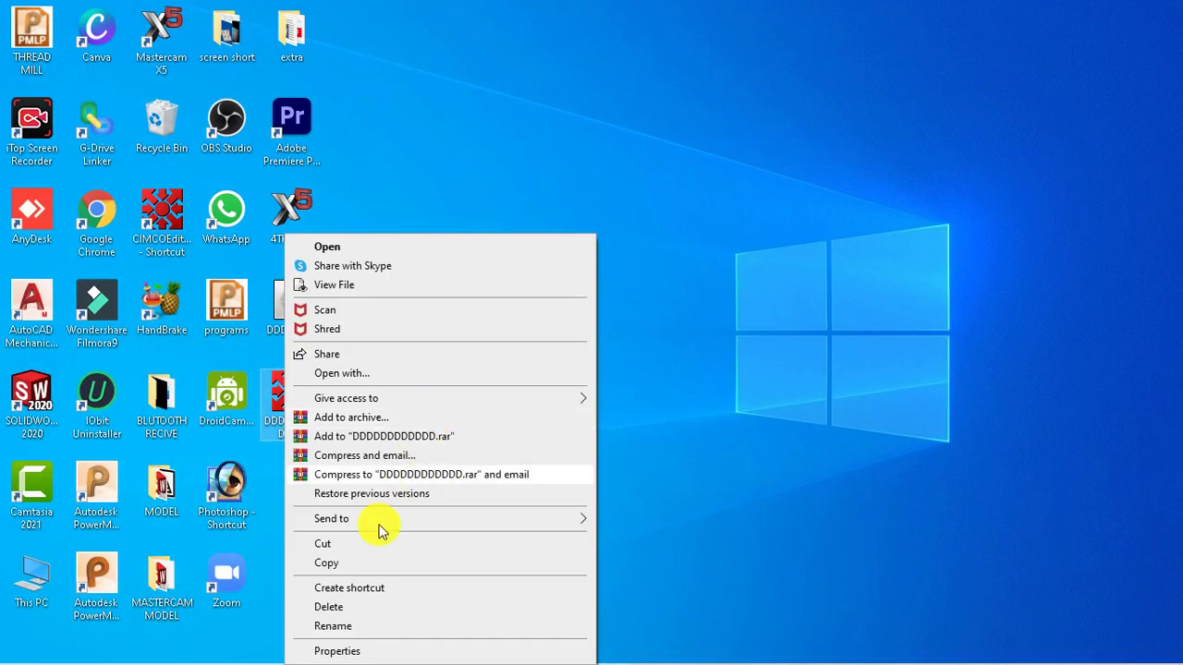
pyautogui.click(333, 607)
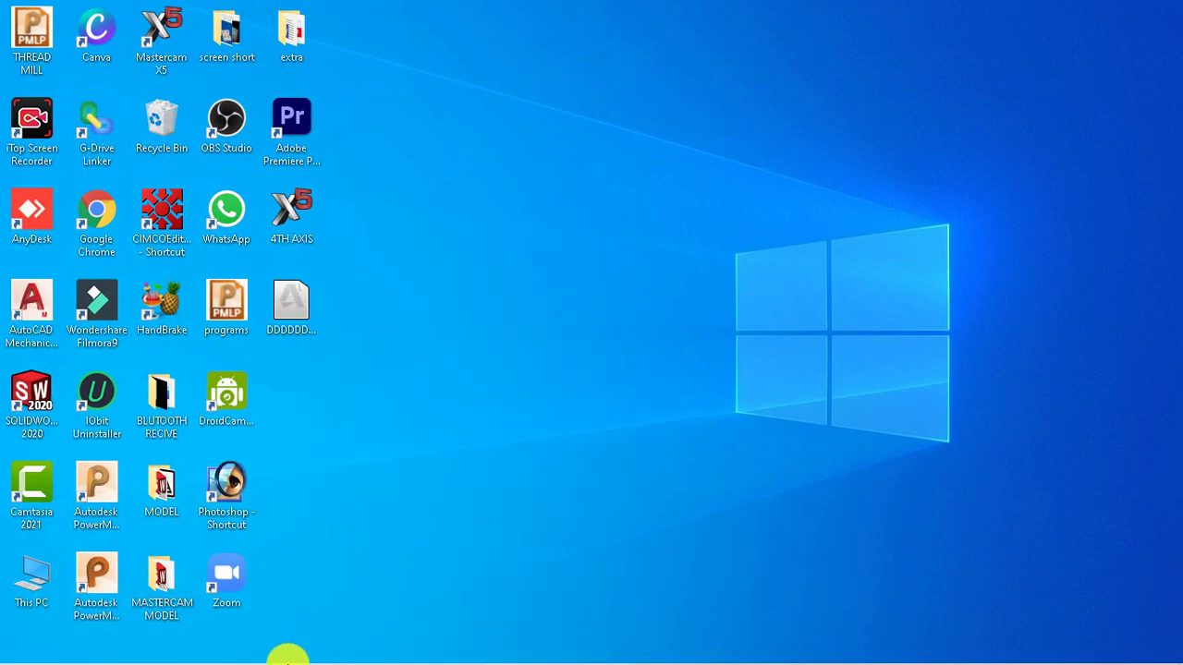
# - Give the first Peck Drill operation work offset 0 and regenerate its toolpath
pyautogui.click(374, 654)
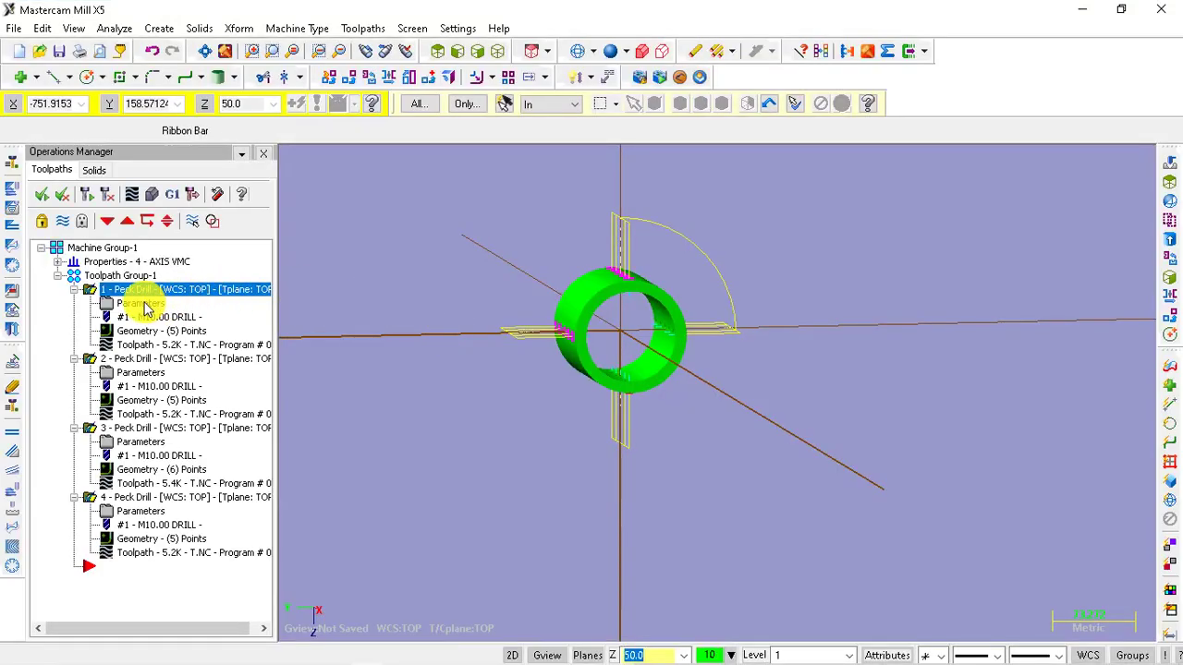
pyautogui.click(140, 291)
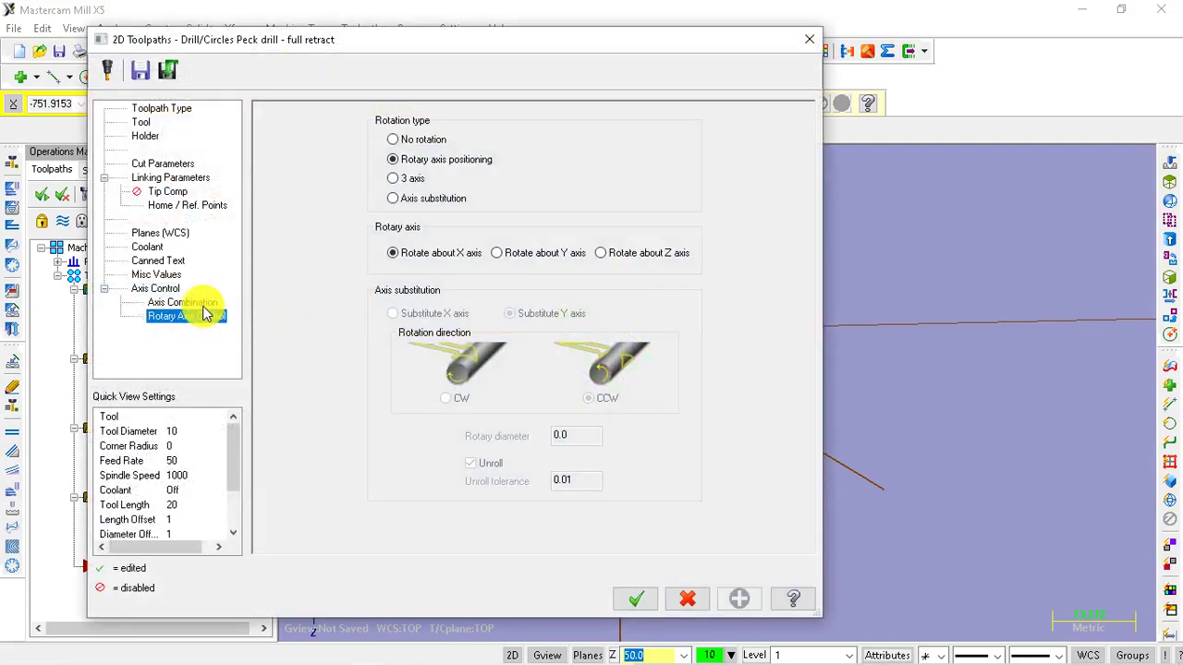
pyautogui.click(156, 235)
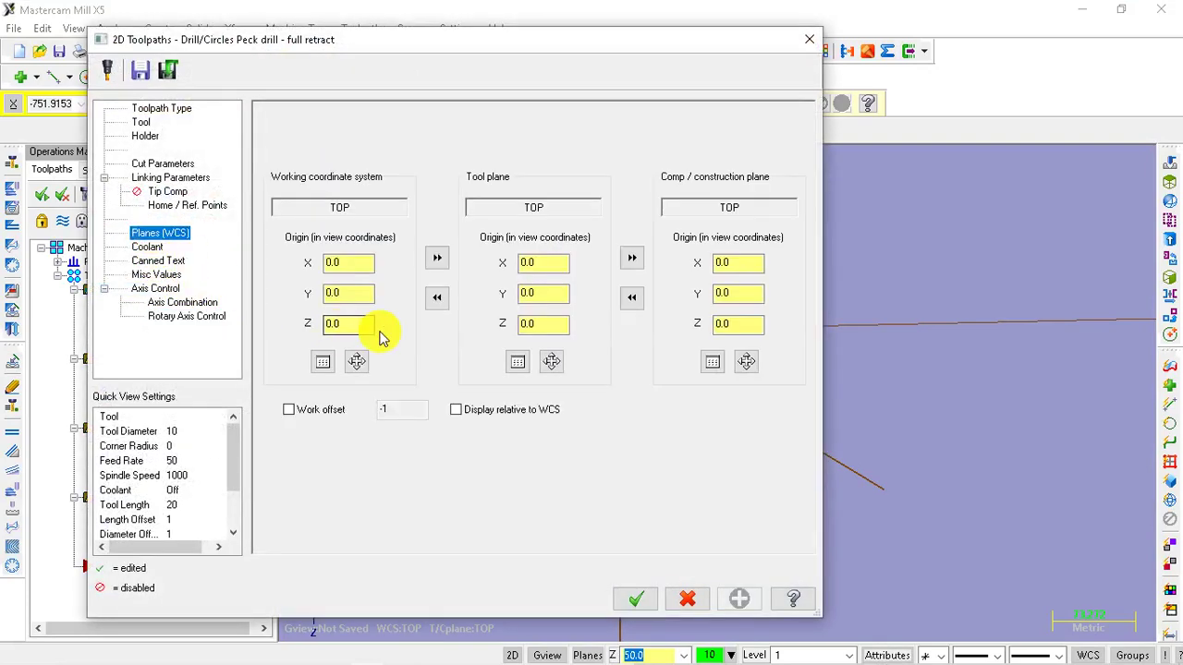
pyautogui.click(289, 409)
pyautogui.moveTo(416, 410); pyautogui.dragTo(356, 413)
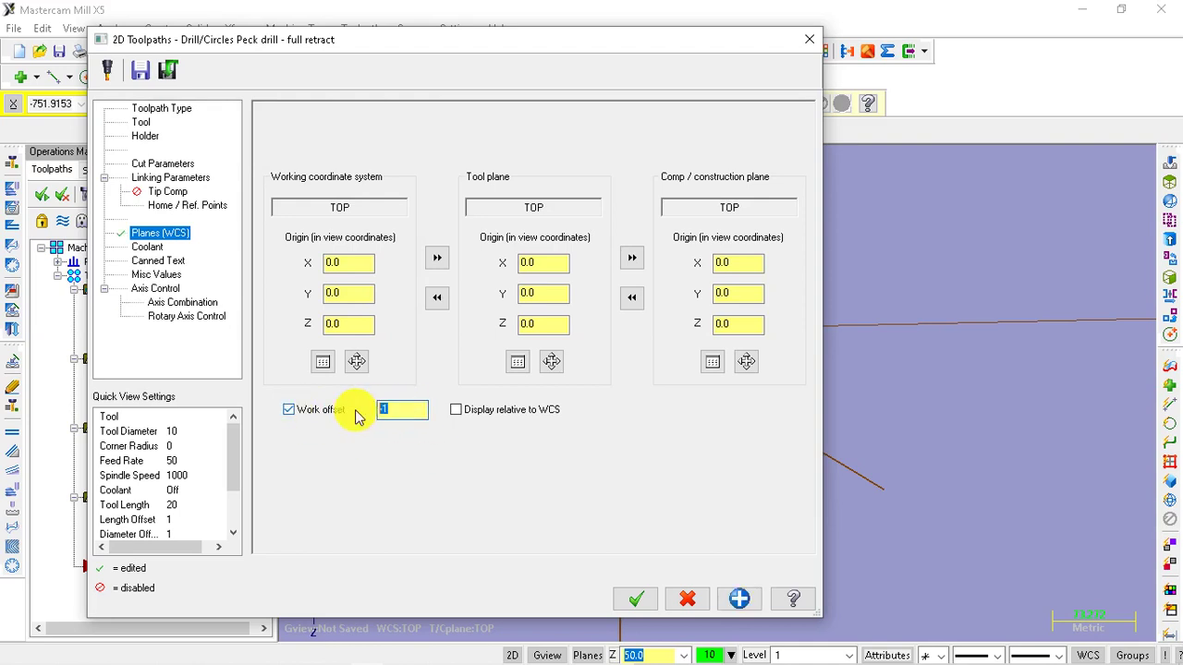
pyautogui.click(637, 598)
pyautogui.click(193, 338)
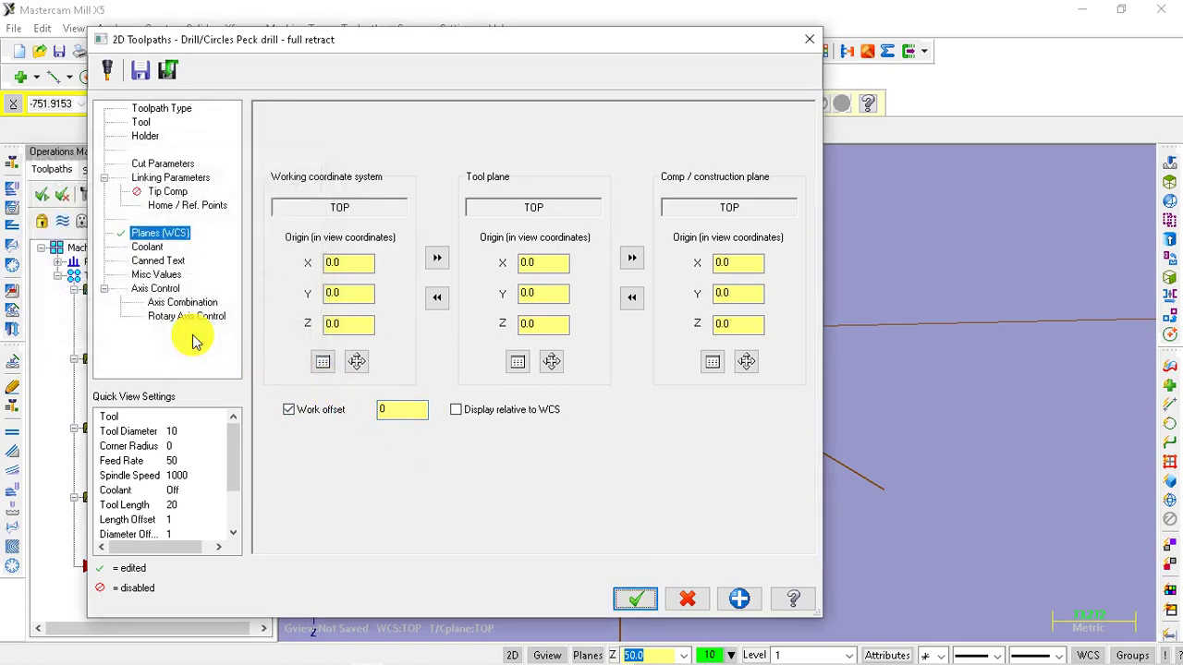
pyautogui.click(631, 596)
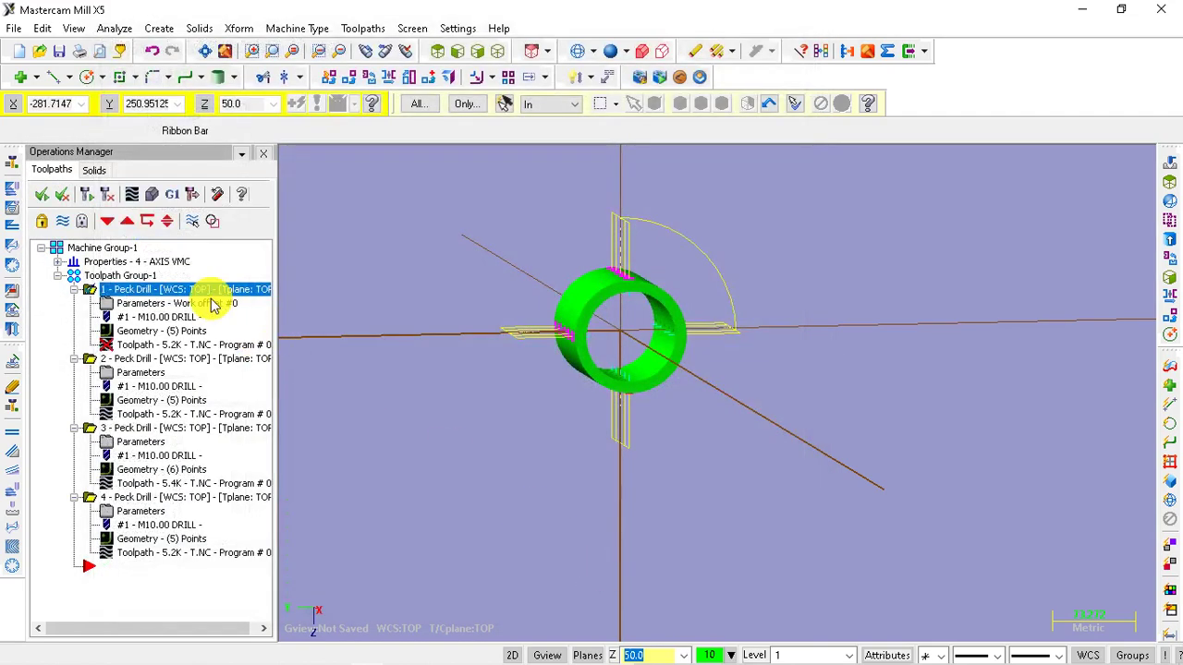
pyautogui.click(87, 194)
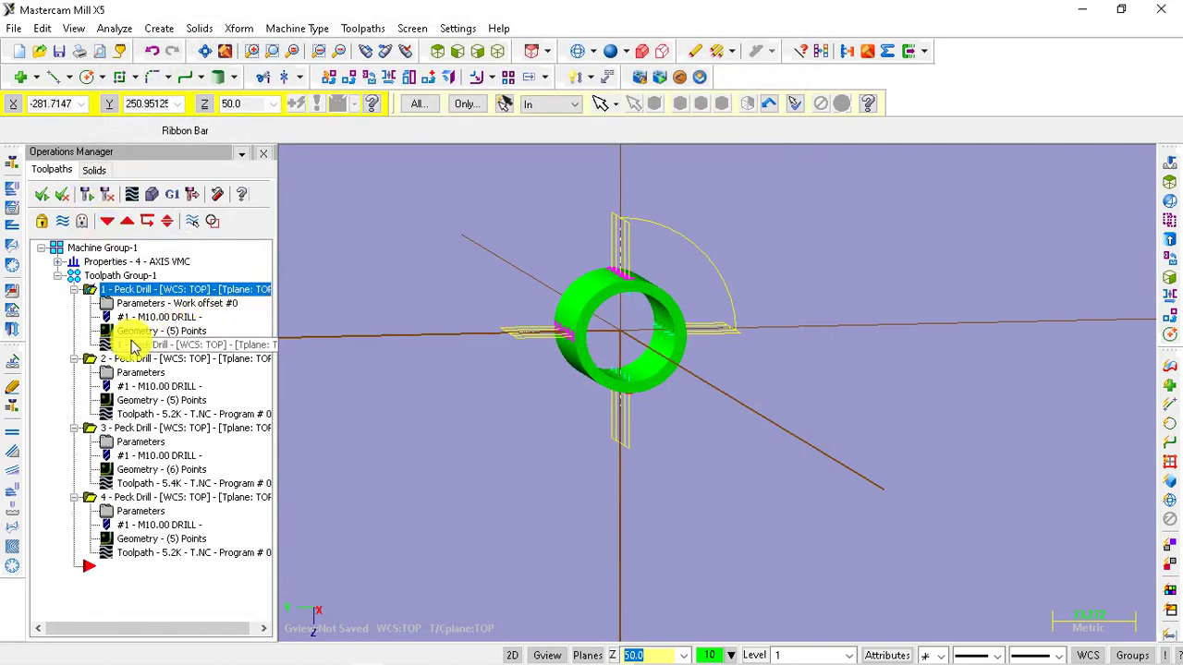
# - Give the second Peck Drill operation work offset 0 and regenerate its toolpath
pyautogui.click(97, 359)
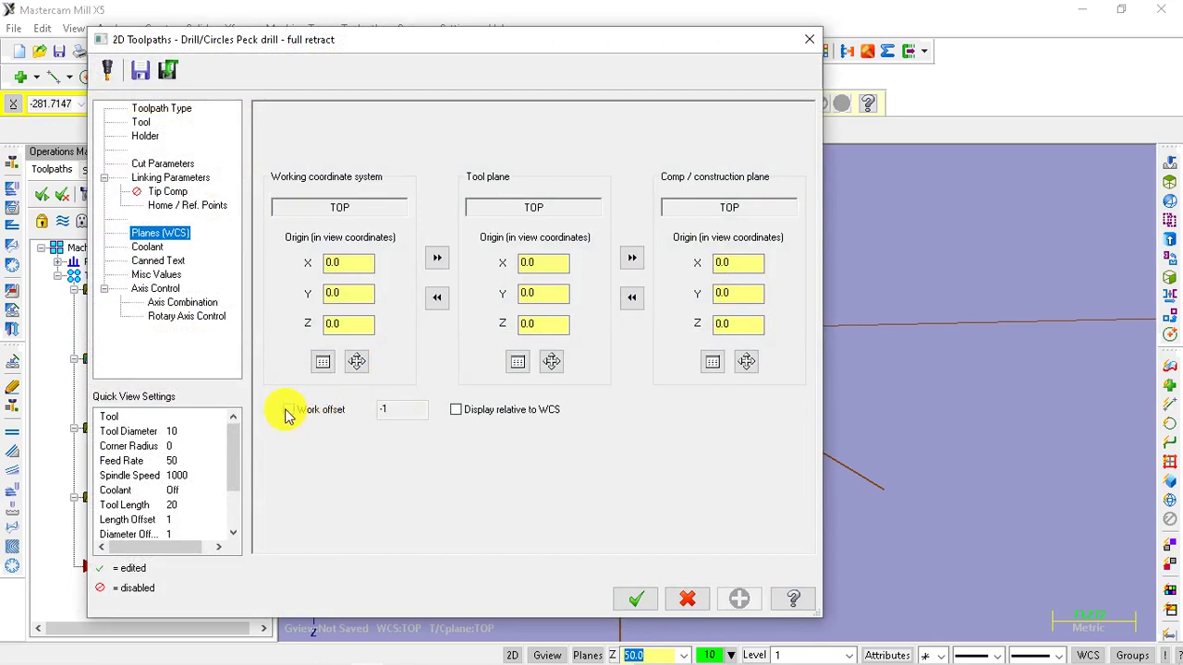
pyautogui.click(289, 410)
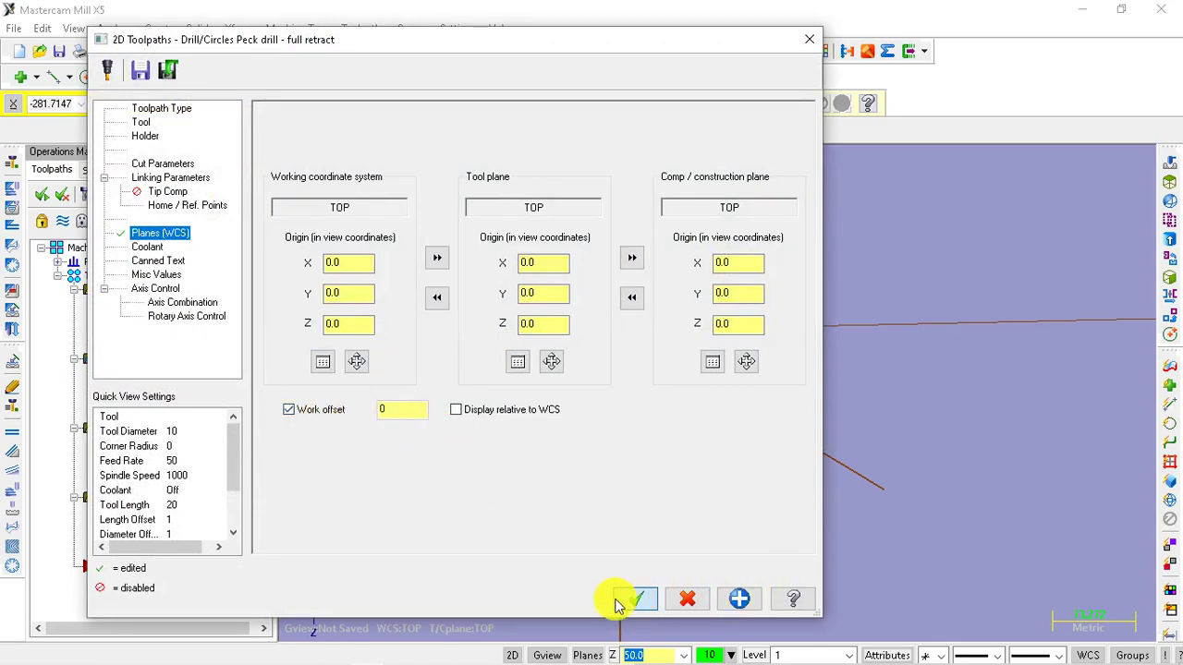
pyautogui.click(635, 599)
pyautogui.click(89, 195)
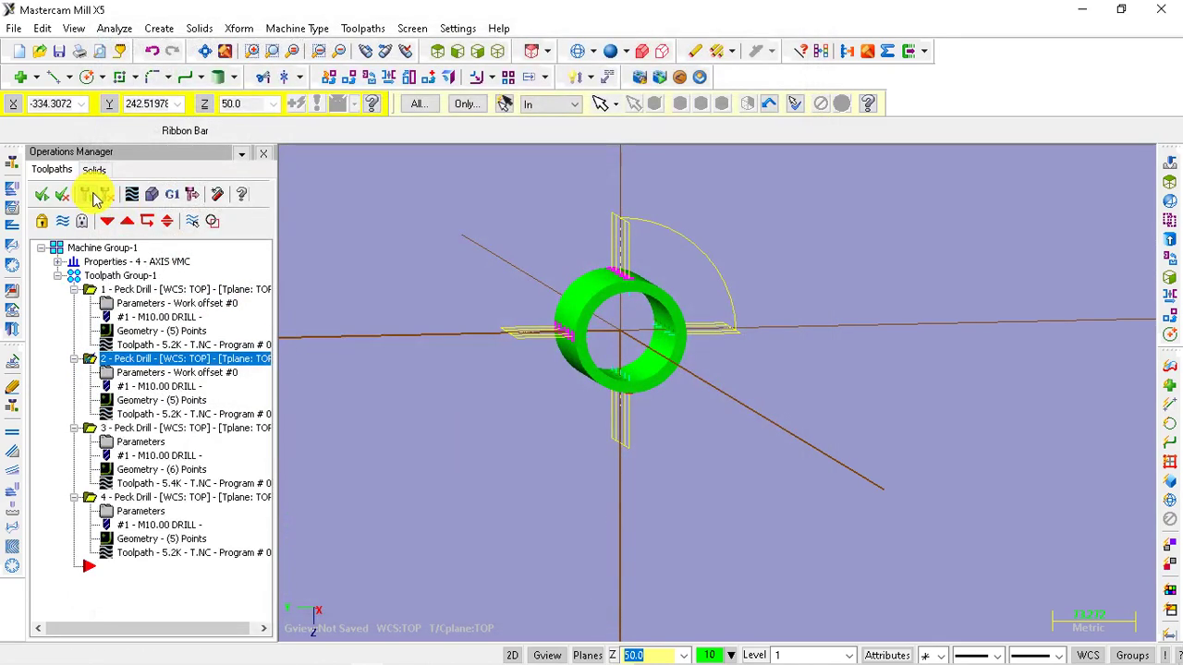
# - Set work offset 0 on peck drill operations 3 and 4 and regenerate their toolpaths
pyautogui.click(92, 429)
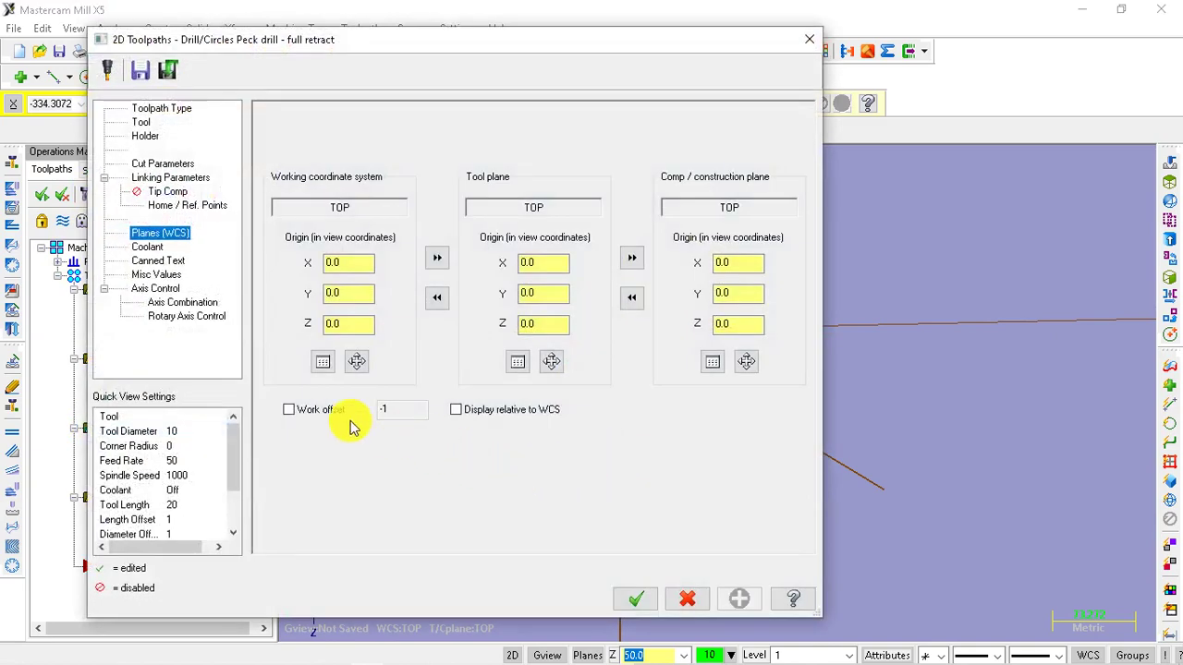
pyautogui.click(635, 598)
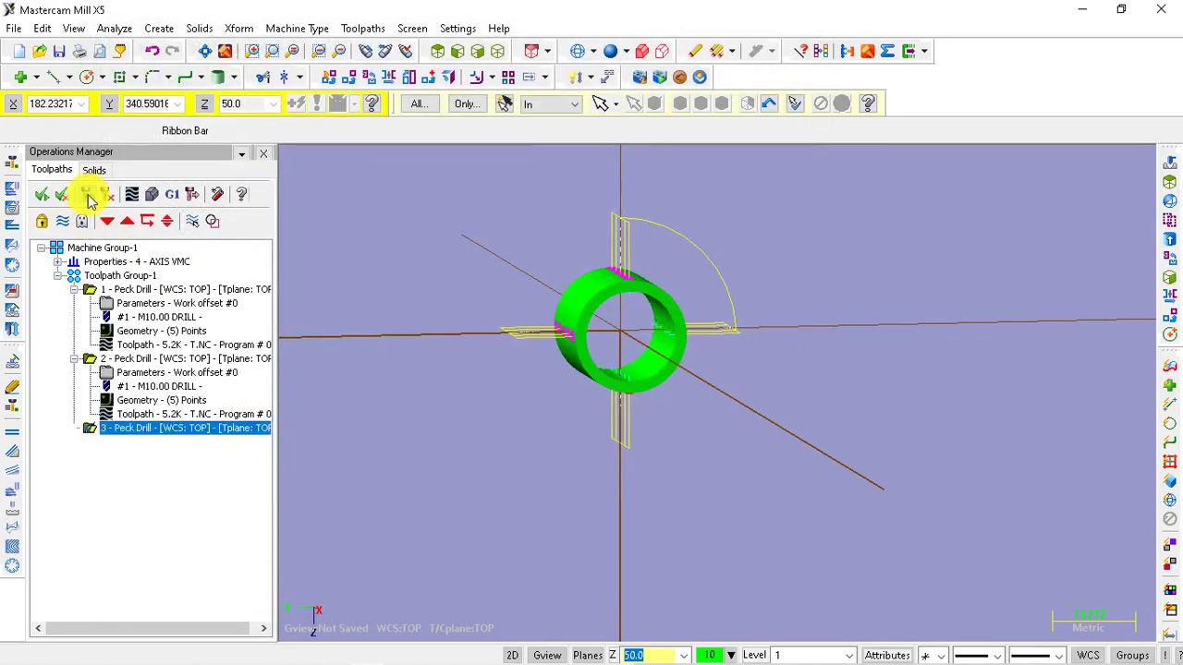
pyautogui.click(89, 499)
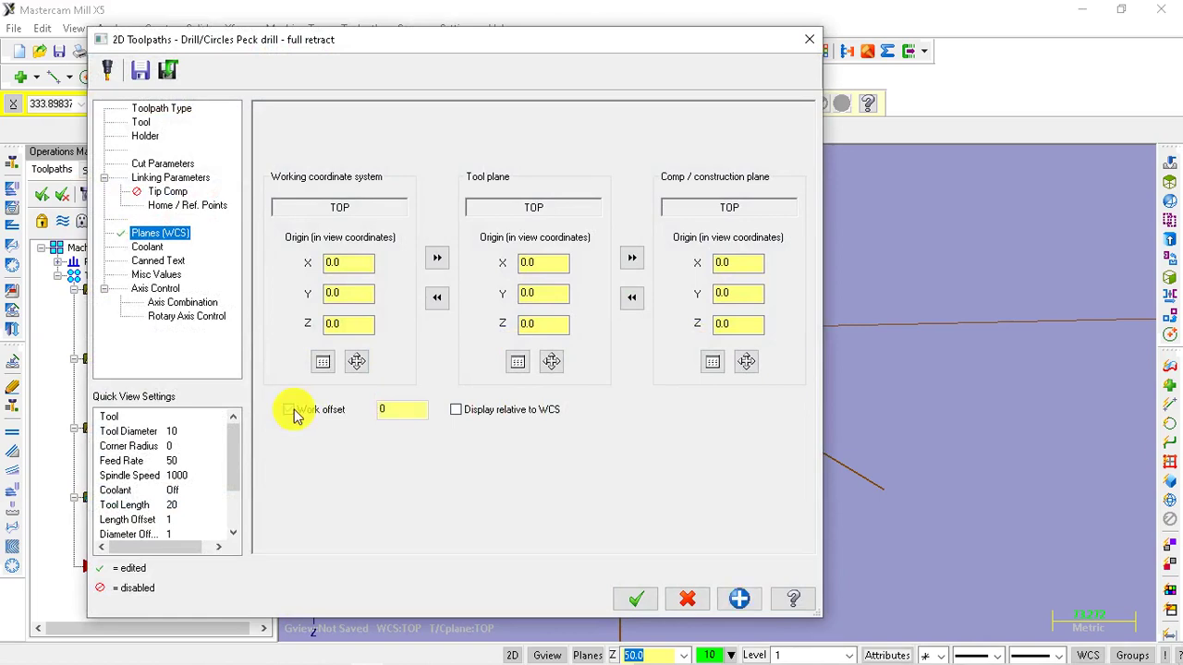
pyautogui.click(292, 413)
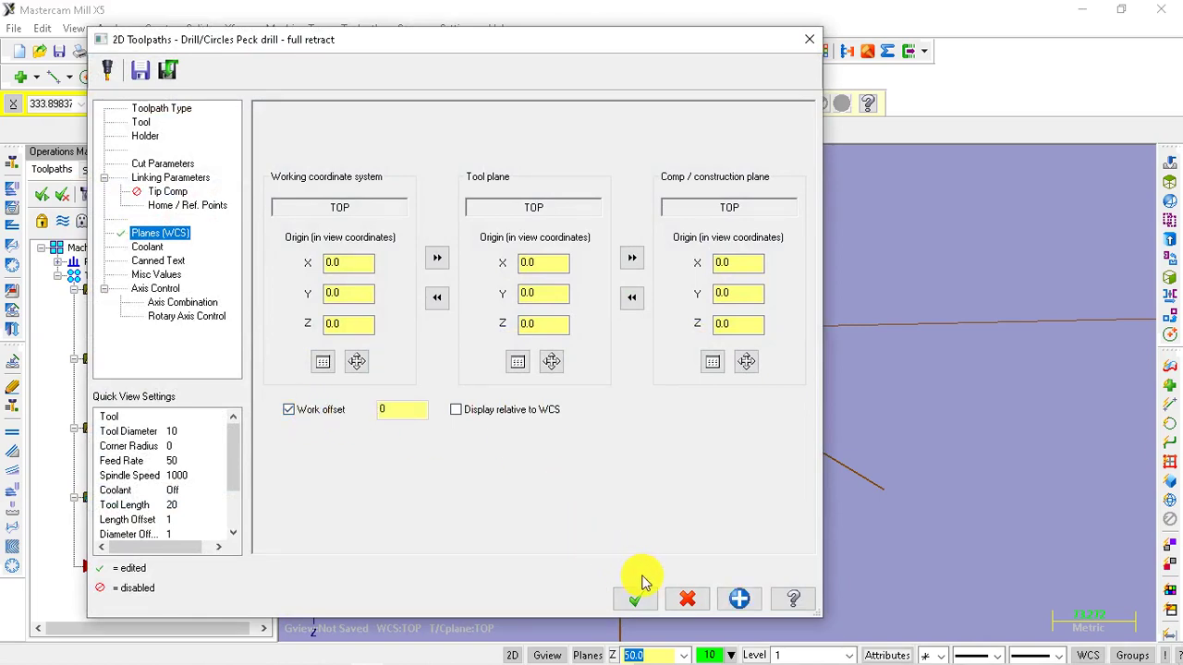
pyautogui.click(638, 598)
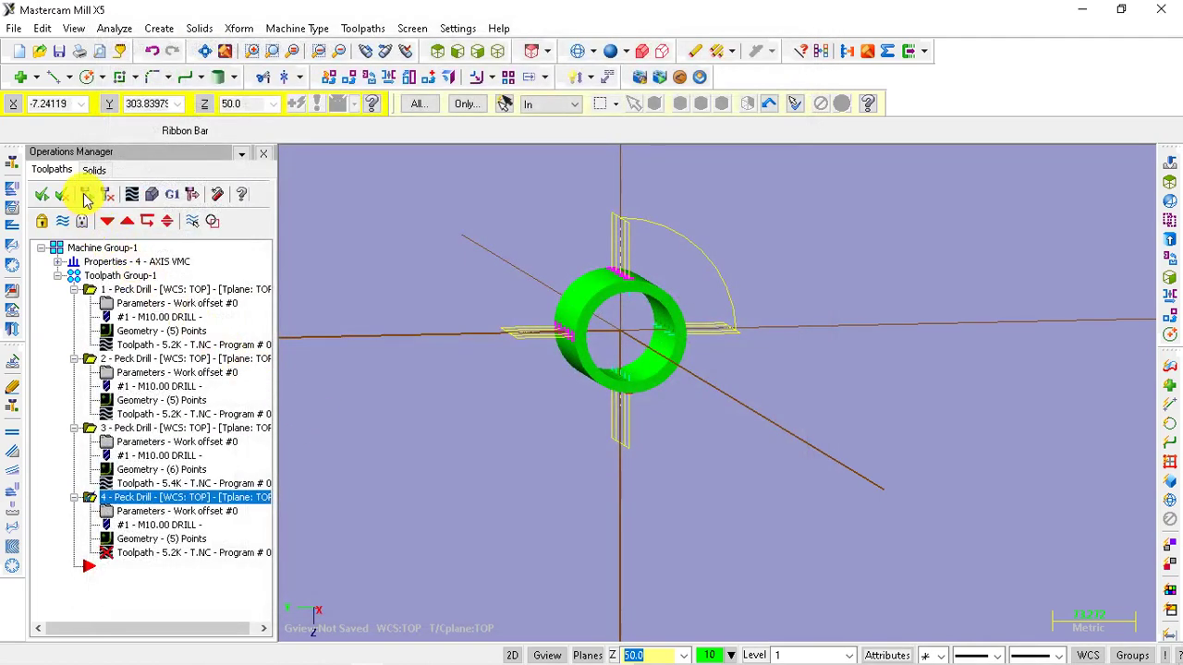
pyautogui.moveTo(579, 448)
pyautogui.mouseDown(button='middle')
pyautogui.moveTo(782, 314)
pyautogui.moveTo(707, 364)
pyautogui.moveTo(779, 344)
pyautogui.mouseUp(button='middle')
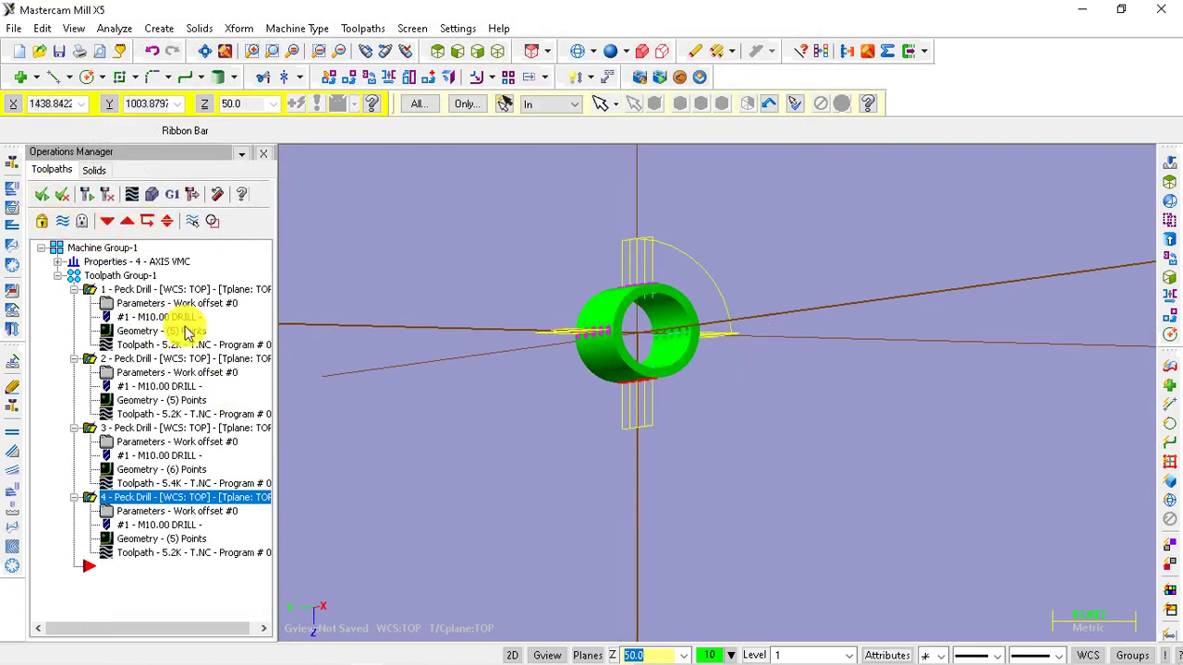
# - Post the drilling operations to a new NC file on the Desktop and open it
pyautogui.click(173, 196)
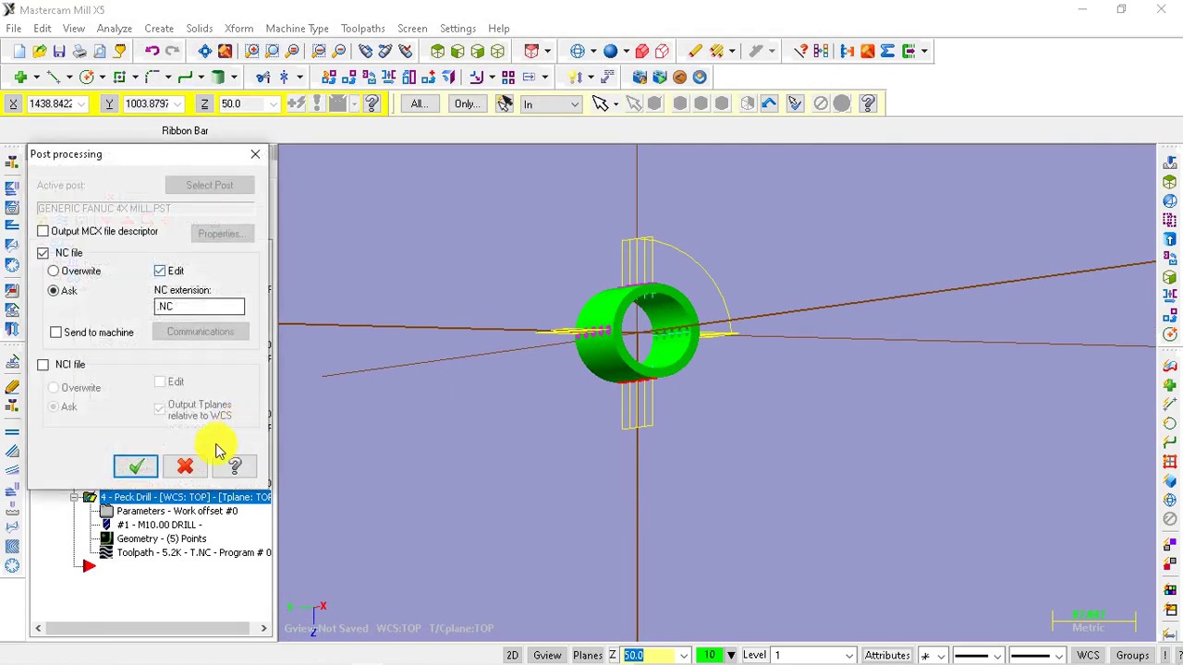
pyautogui.click(135, 469)
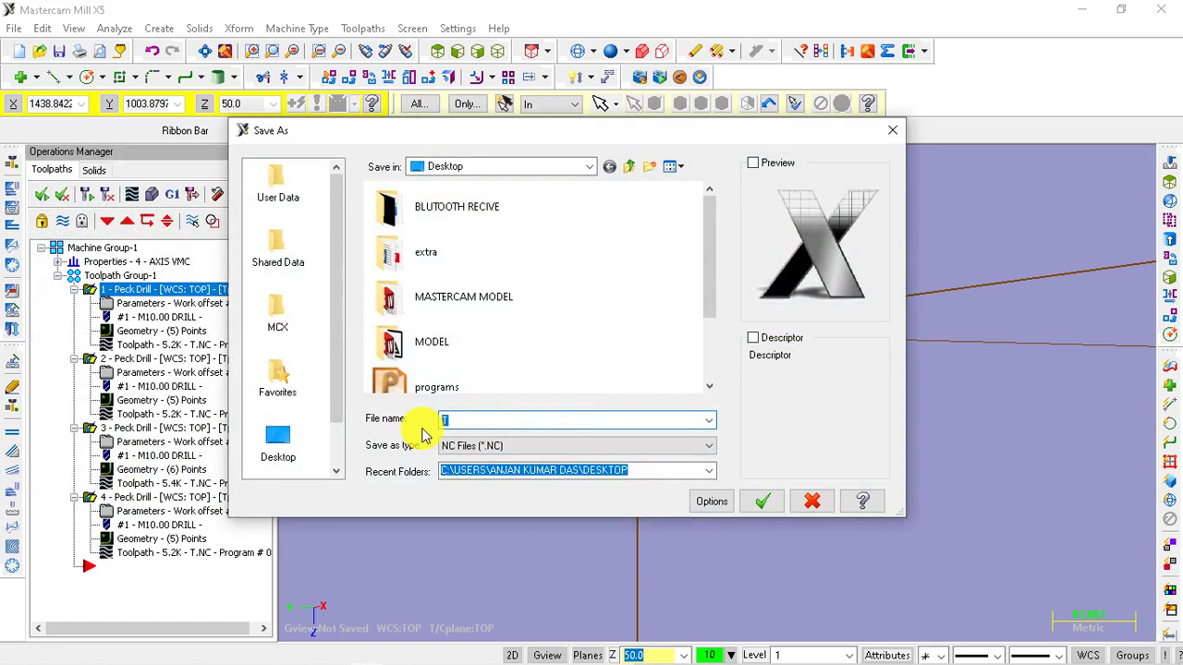
pyautogui.write('xxxxxxxxxxxx')
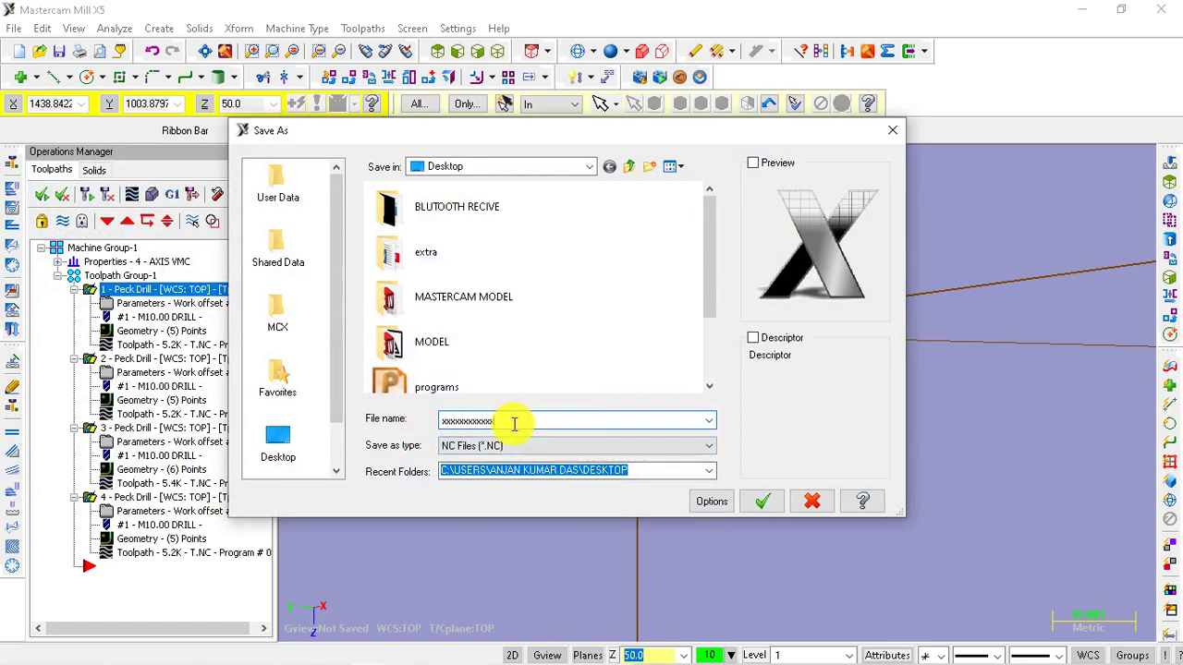
pyautogui.click(762, 501)
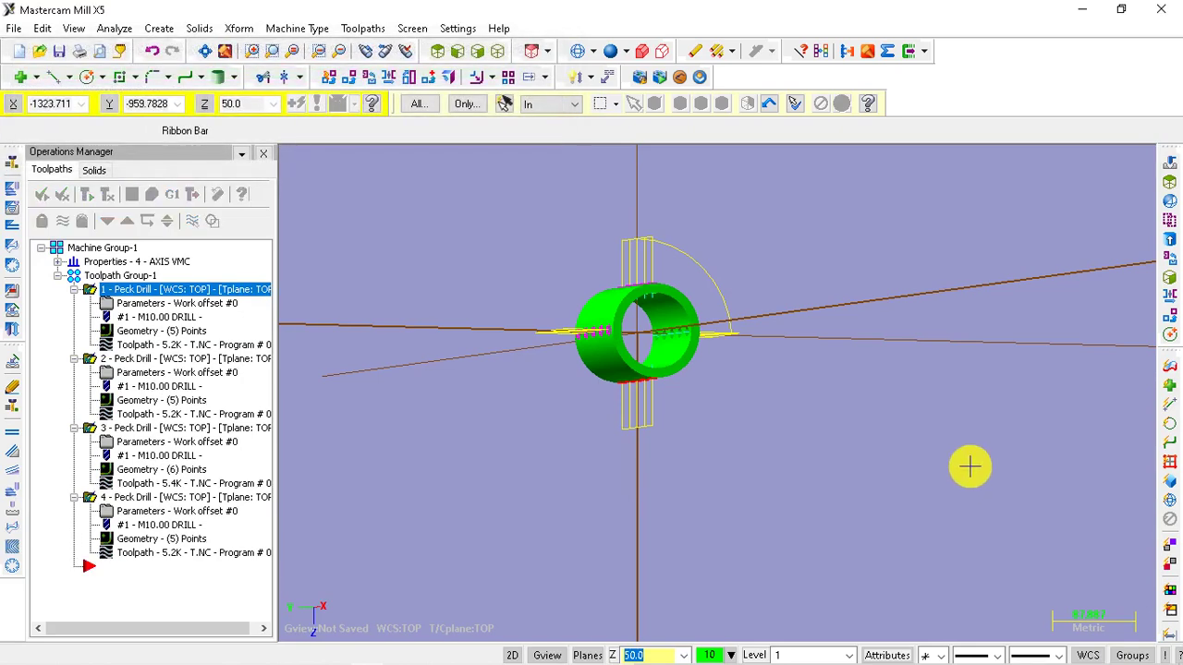
pyautogui.click(953, 642)
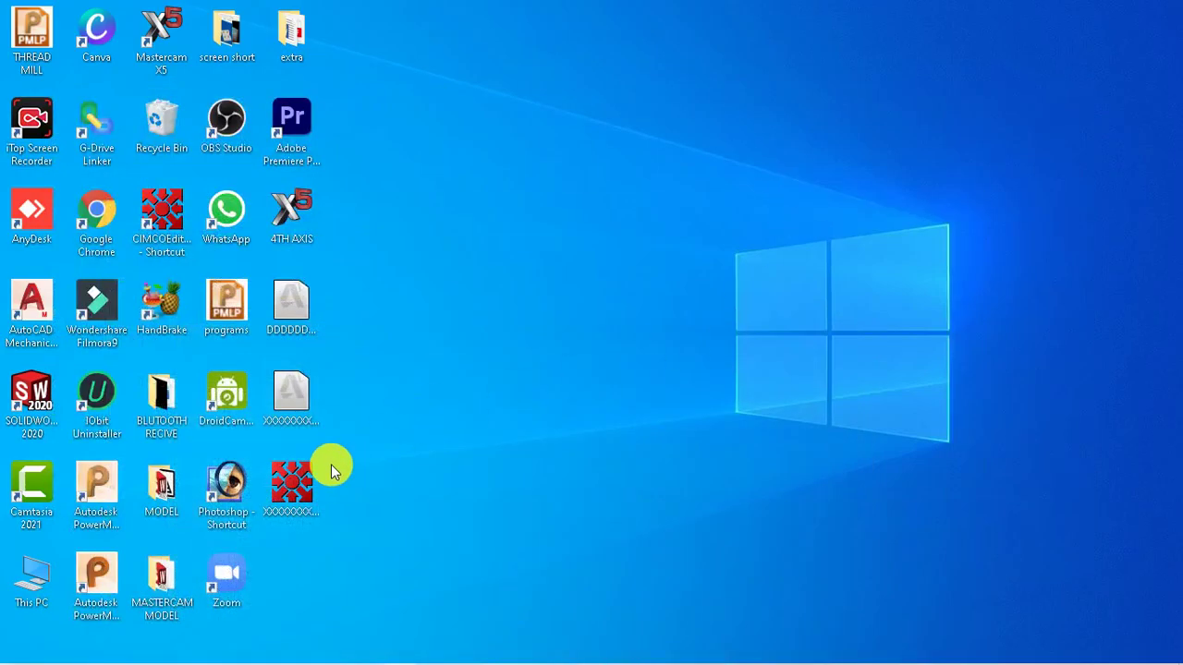
pyautogui.doubleClick(299, 492)
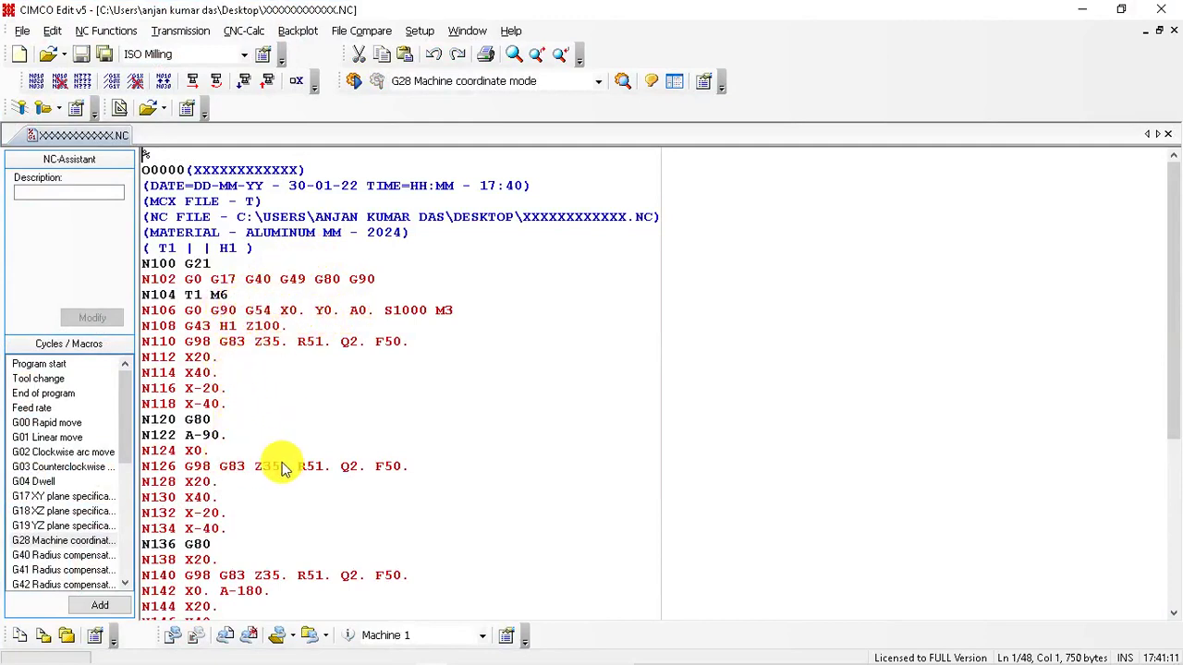
# - Review the NC code for G54 and the A-90/A-180/A-270 peck cycles through M30, then close CIMCO Edit
pyautogui.scroll(-1, 331, 422)
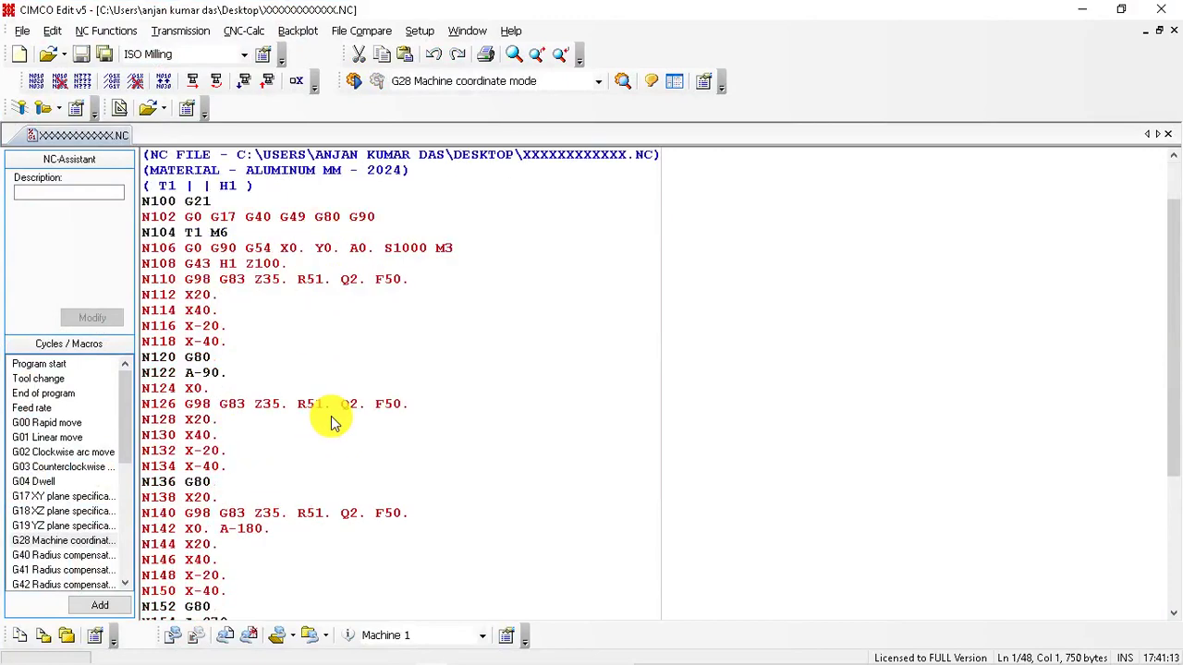
pyautogui.scroll(-1, 280, 429)
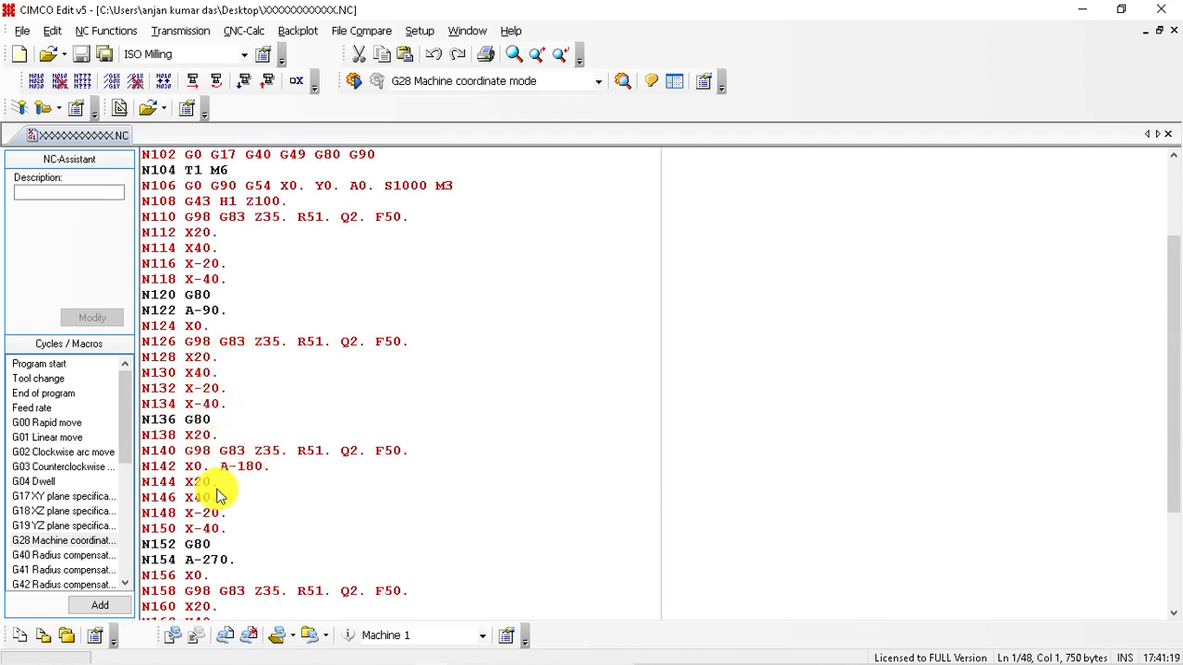
pyautogui.scroll(-1, 222, 489)
pyautogui.scroll(-2, 219, 503)
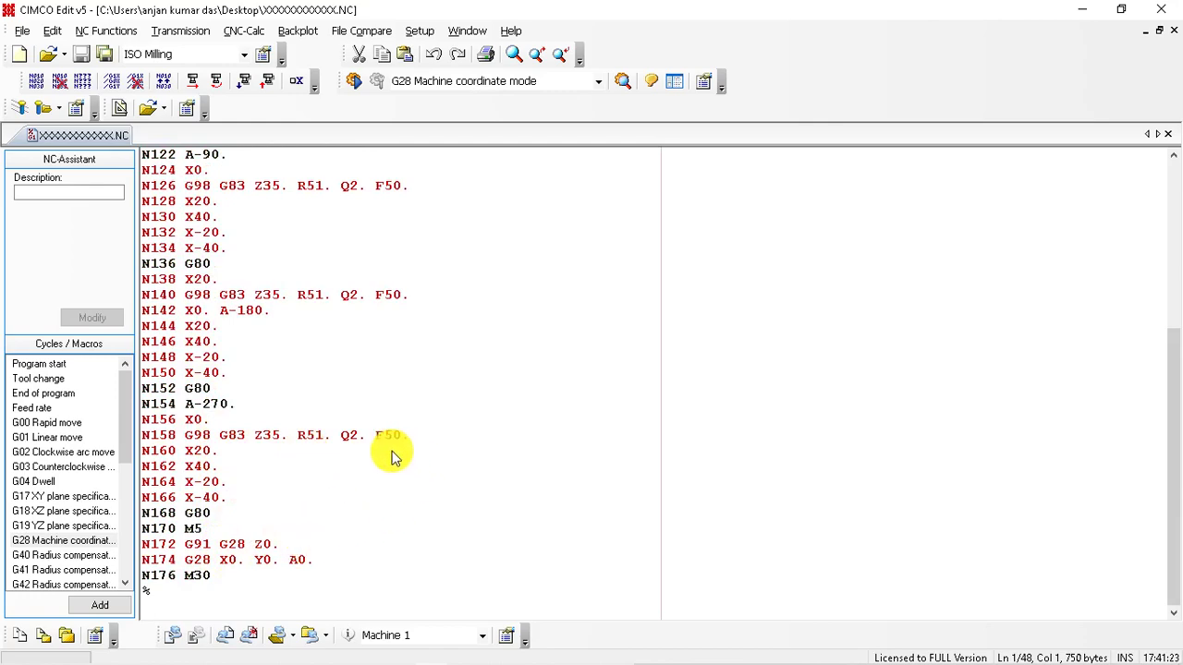
pyautogui.scroll(3, 213, 450)
pyautogui.scroll(3, 263, 351)
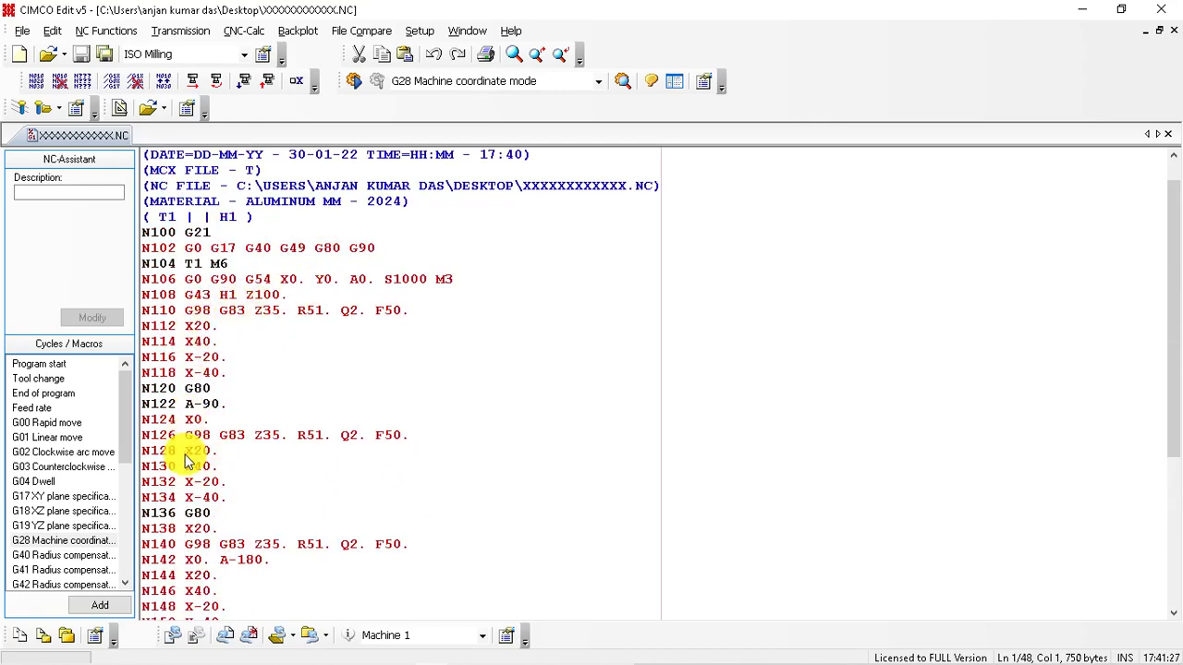
pyautogui.scroll(1, 434, 332)
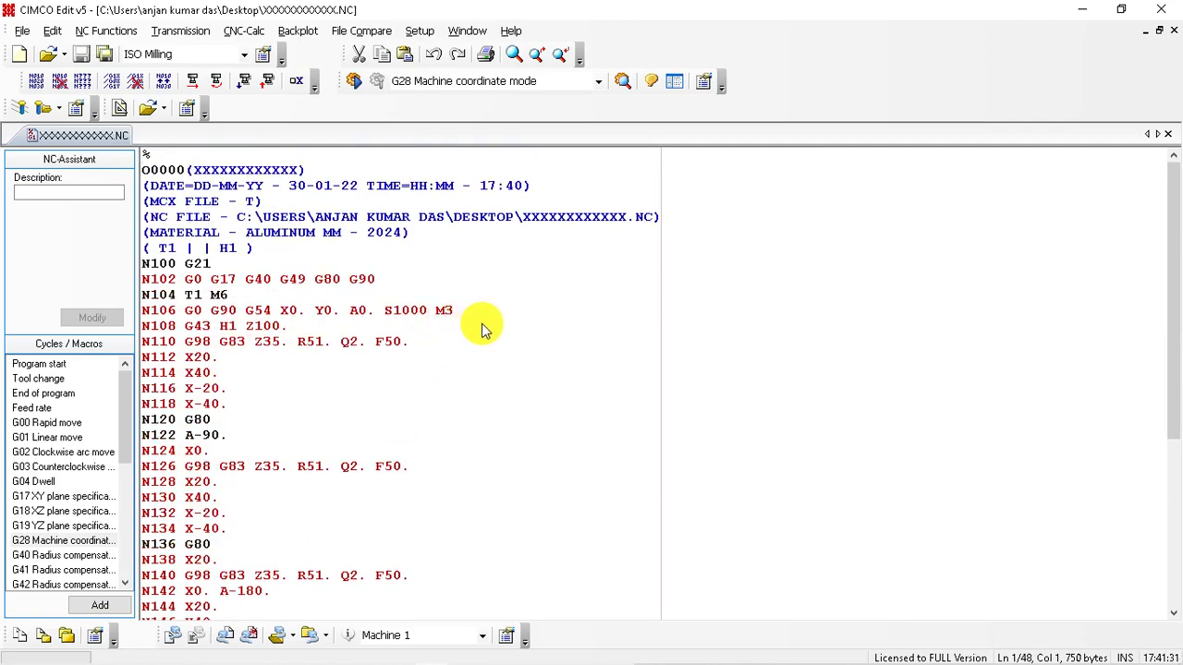
pyautogui.scroll(-2, 552, 379)
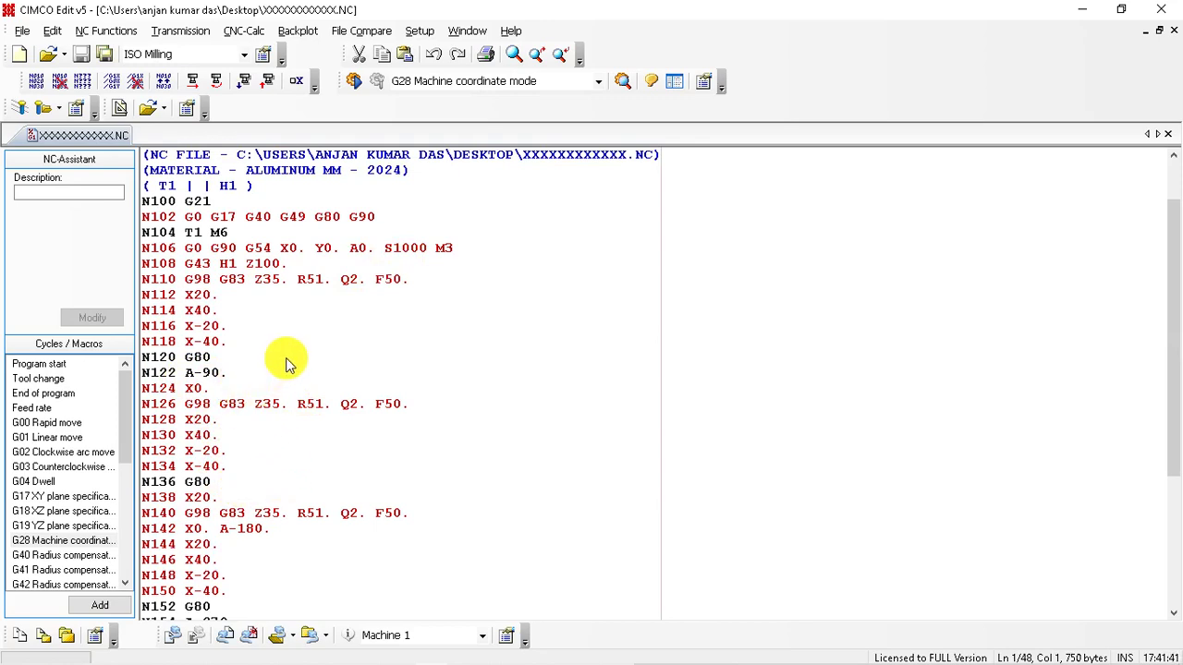
pyautogui.scroll(-3, 286, 364)
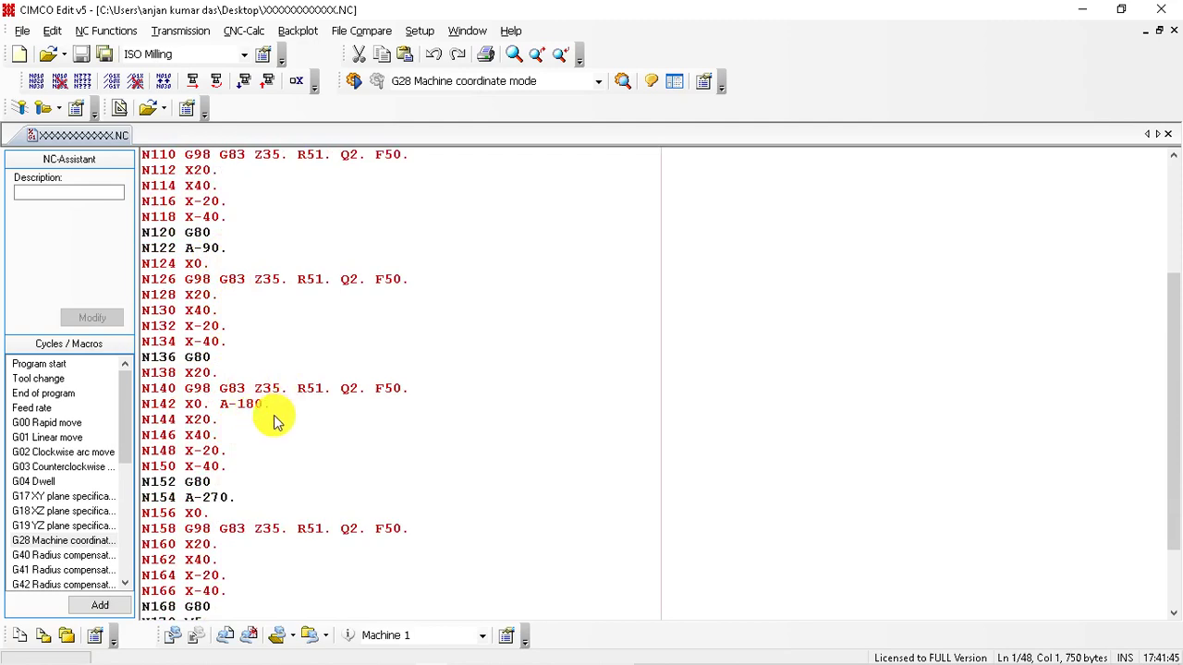
pyautogui.scroll(-2, 273, 420)
pyautogui.scroll(-1, 270, 482)
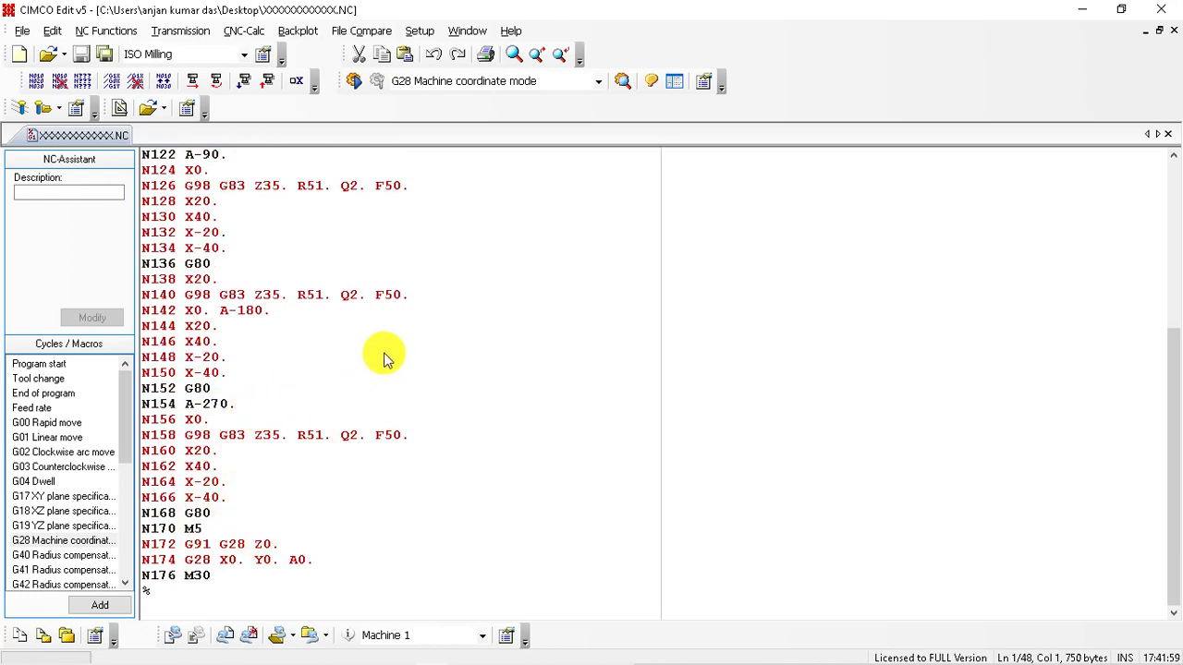
pyautogui.scroll(6, 385, 358)
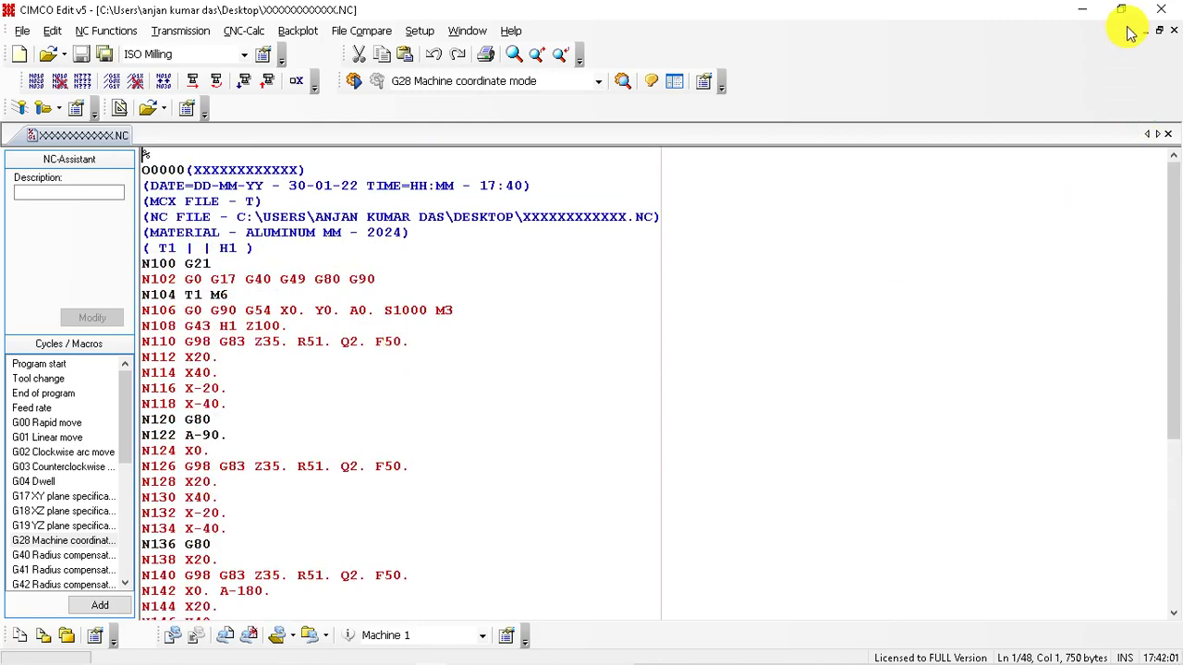
pyautogui.click(1161, 9)
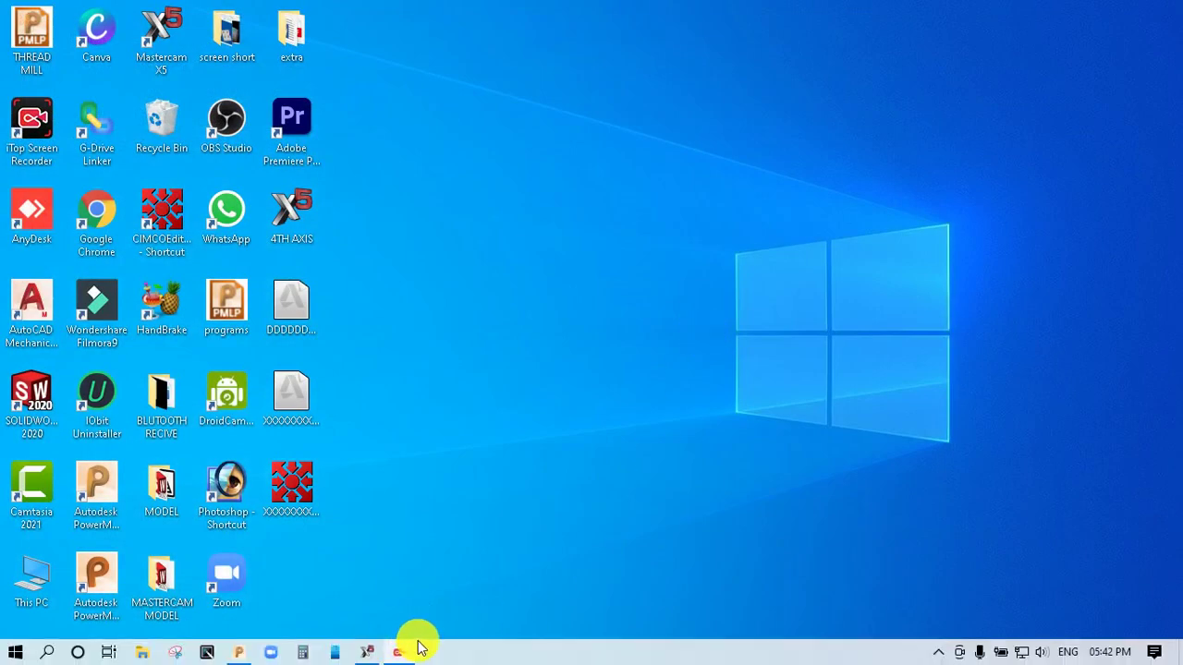
# - Restore Mastercam and orbit the drilled tube to inspect its side row of holes
pyautogui.click(367, 658)
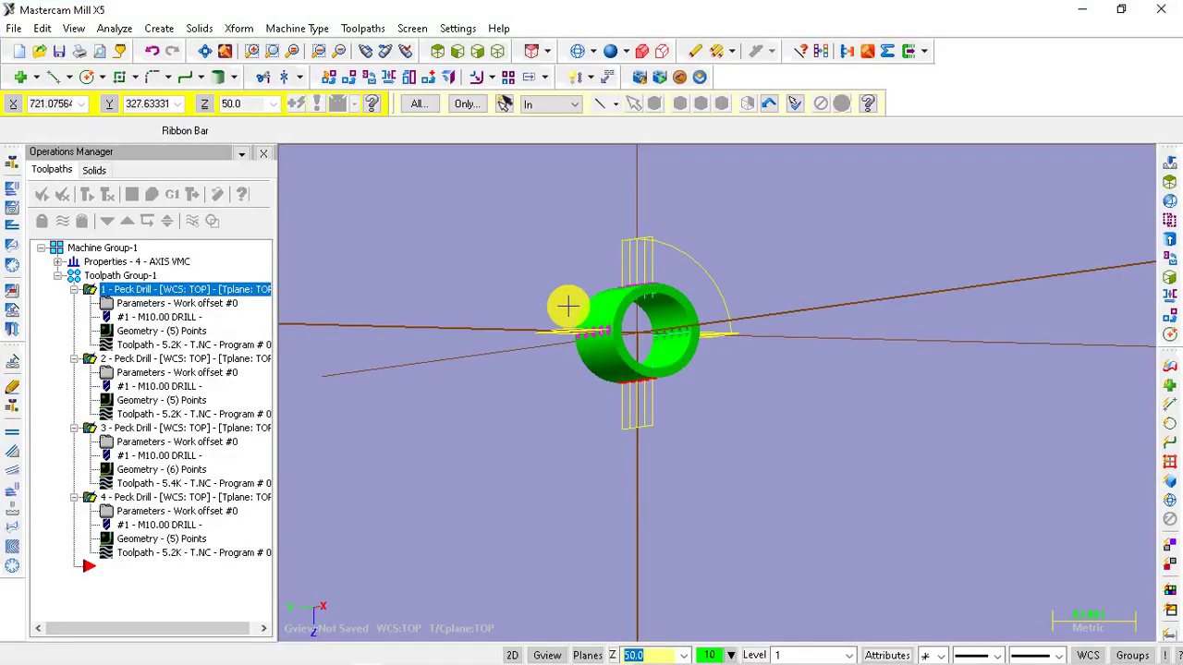
pyautogui.moveTo(570, 304)
pyautogui.mouseDown(button='middle')
pyautogui.moveTo(647, 283)
pyautogui.moveTo(729, 290)
pyautogui.moveTo(726, 309)
pyautogui.moveTo(695, 312)
pyautogui.moveTo(823, 291)
pyautogui.moveTo(548, 404)
pyautogui.moveTo(468, 306)
pyautogui.moveTo(492, 274)
pyautogui.moveTo(582, 343)
pyautogui.moveTo(773, 349)
pyautogui.moveTo(982, 388)
pyautogui.mouseUp(button='middle')
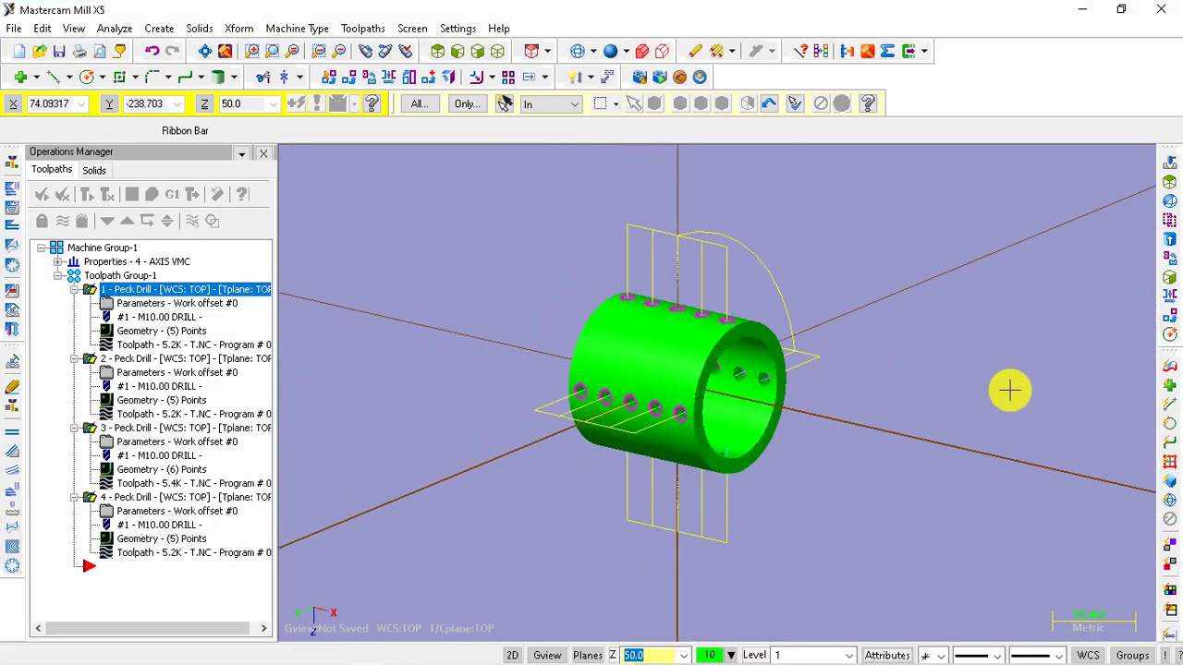
pyautogui.moveTo(930, 320)
pyautogui.mouseDown(button='middle')
pyautogui.moveTo(884, 369)
pyautogui.moveTo(969, 357)
pyautogui.moveTo(922, 353)
pyautogui.mouseUp(button='middle')
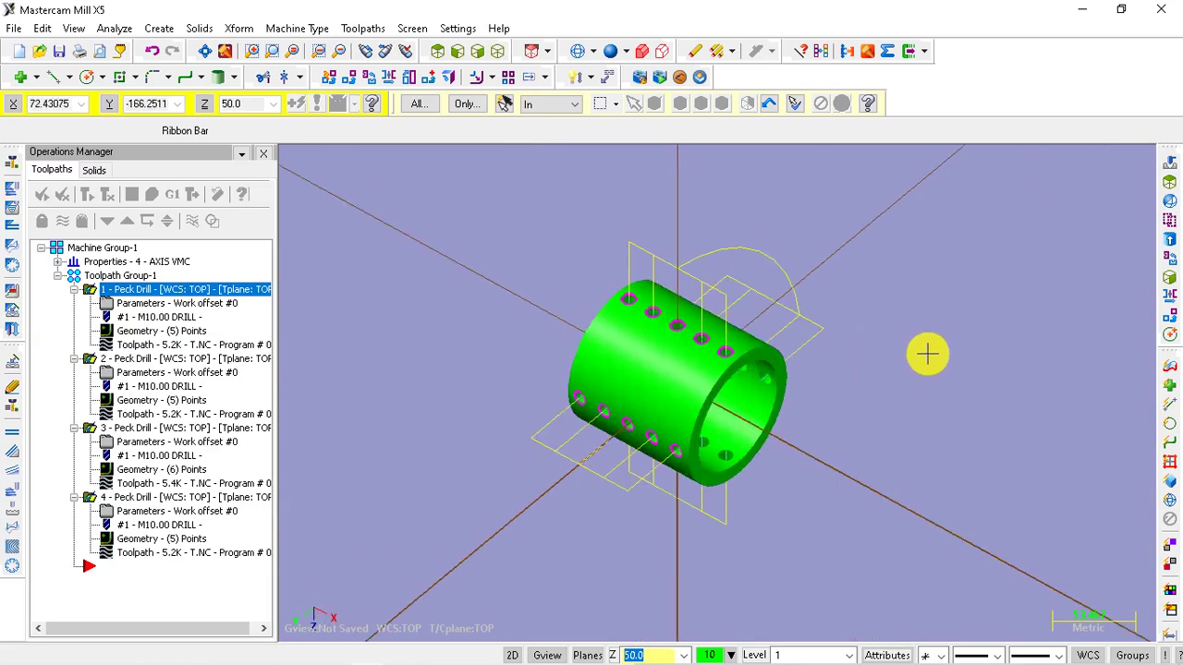
pyautogui.scroll(1, 826, 345)
pyautogui.moveTo(966, 298)
pyautogui.mouseDown(button='middle')
pyautogui.moveTo(1004, 280)
pyautogui.moveTo(816, 380)
pyautogui.moveTo(716, 325)
pyautogui.moveTo(681, 343)
pyautogui.moveTo(539, 338)
pyautogui.moveTo(942, 362)
pyautogui.moveTo(906, 451)
pyautogui.moveTo(972, 388)
pyautogui.moveTo(958, 428)
pyautogui.moveTo(730, 360)
pyautogui.moveTo(679, 290)
pyautogui.moveTo(956, 306)
pyautogui.mouseUp(button='middle')
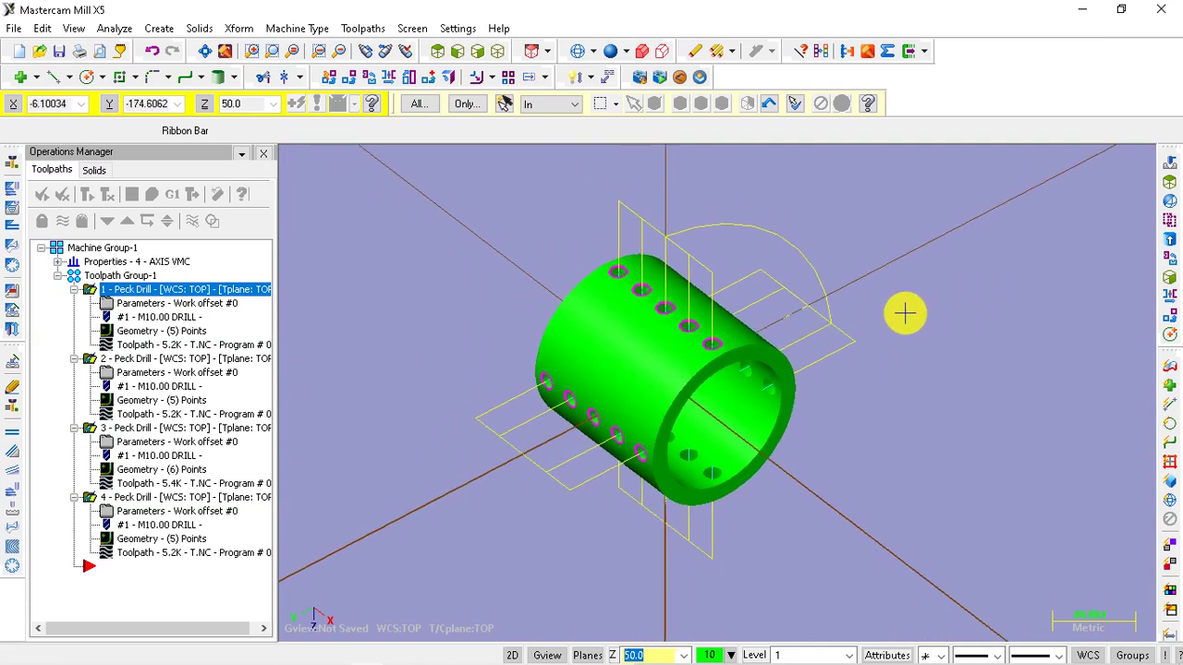
pyautogui.moveTo(953, 296)
pyautogui.mouseDown(button='middle')
pyautogui.moveTo(943, 298)
pyautogui.moveTo(1012, 254)
pyautogui.moveTo(968, 288)
pyautogui.mouseUp(button='middle')
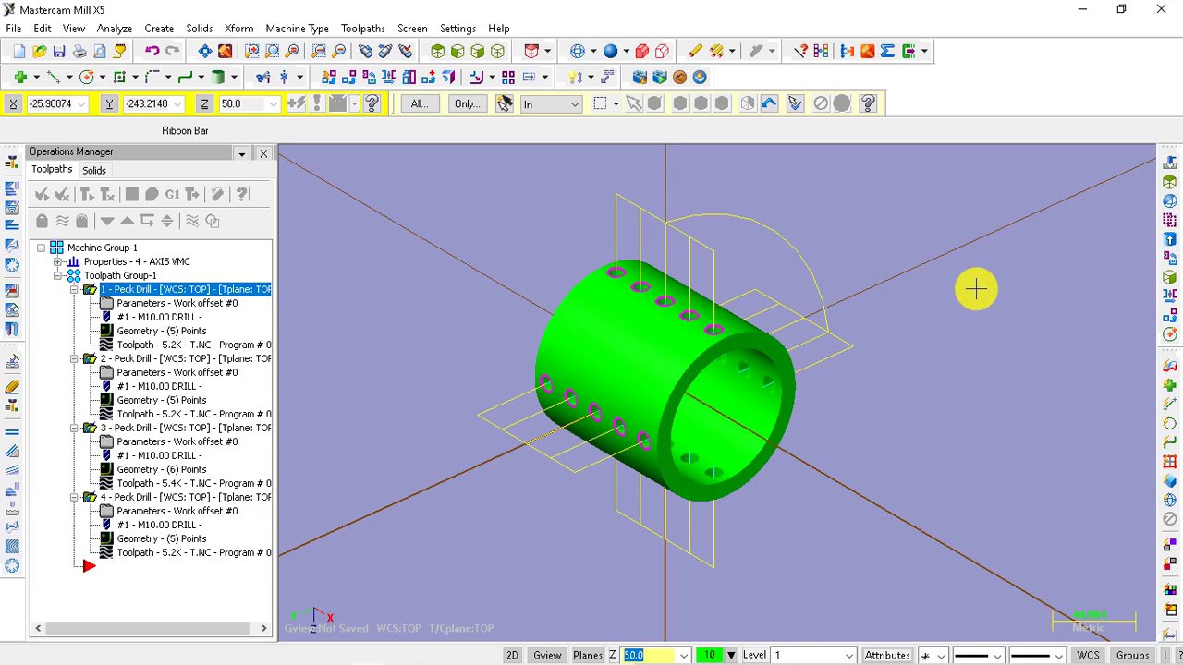
pyautogui.moveTo(1007, 285)
pyautogui.mouseDown(button='middle')
pyautogui.moveTo(919, 268)
pyautogui.moveTo(1004, 258)
pyautogui.moveTo(832, 256)
pyautogui.moveTo(877, 248)
pyautogui.moveTo(776, 283)
pyautogui.moveTo(875, 249)
pyautogui.moveTo(859, 253)
pyautogui.moveTo(1023, 264)
pyautogui.moveTo(724, 277)
pyautogui.moveTo(694, 253)
pyautogui.moveTo(782, 309)
pyautogui.mouseUp(button='middle')
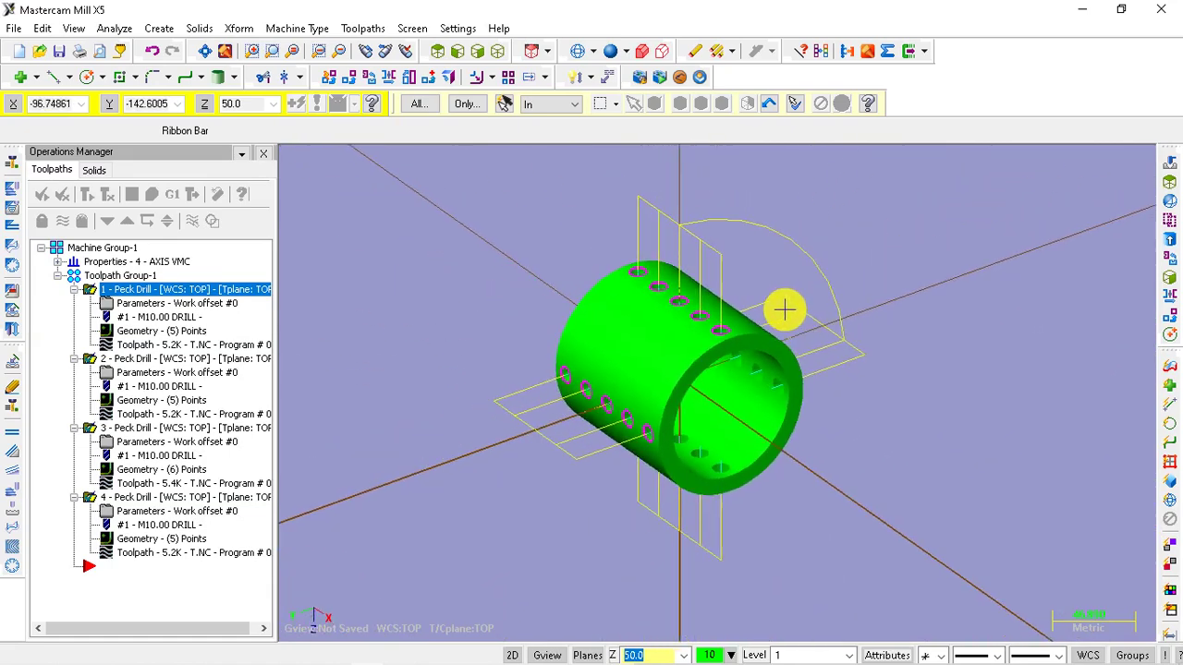
# - Zoom in and tilt the tube to look into its open end
pyautogui.scroll(-2, 784, 310)
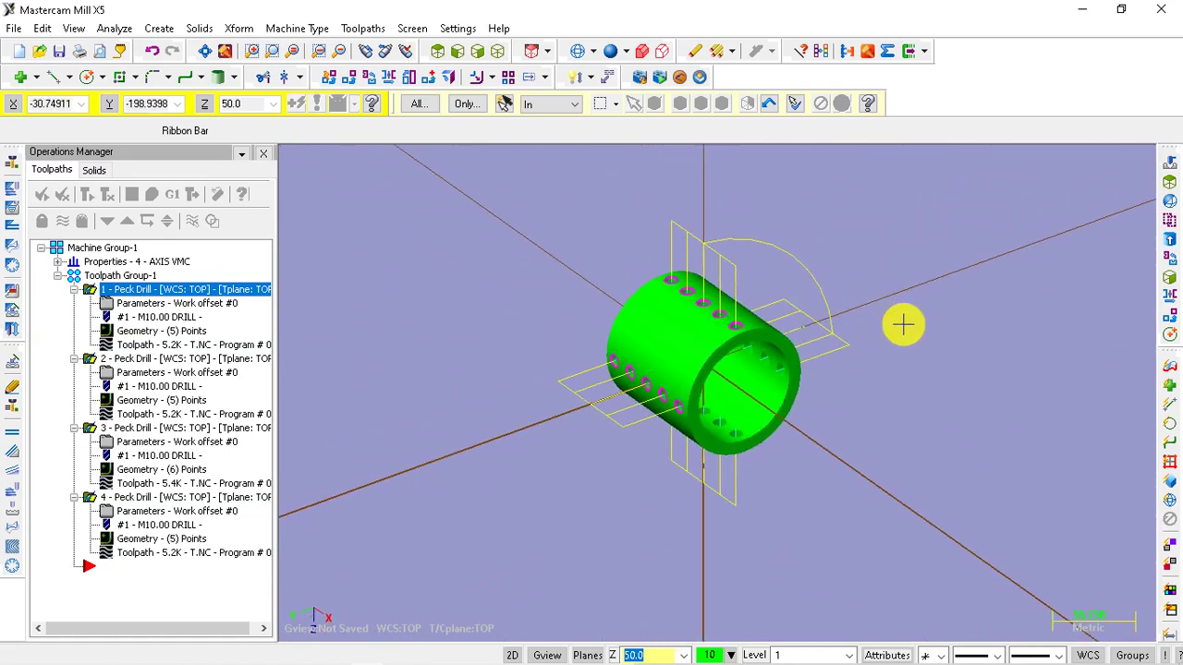
pyautogui.moveTo(813, 360)
pyautogui.mouseDown(button='middle')
pyautogui.moveTo(634, 345)
pyautogui.moveTo(696, 309)
pyautogui.moveTo(635, 324)
pyautogui.mouseUp(button='middle')
pyautogui.scroll(1, 748, 283)
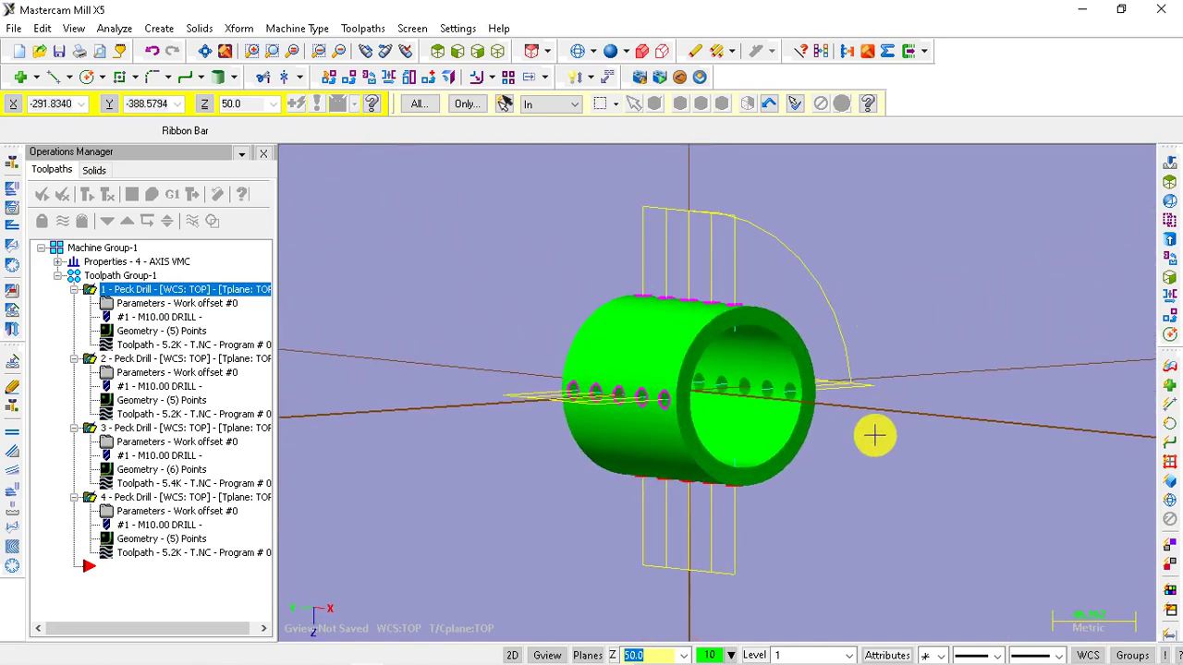
pyautogui.scroll(1, 868, 436)
pyautogui.scroll(1, 847, 435)
pyautogui.moveTo(879, 414)
pyautogui.mouseDown(button='middle')
pyautogui.moveTo(921, 367)
pyautogui.moveTo(967, 343)
pyautogui.moveTo(705, 502)
pyautogui.moveTo(789, 512)
pyautogui.moveTo(771, 509)
pyautogui.moveTo(789, 529)
pyautogui.moveTo(801, 514)
pyautogui.moveTo(768, 290)
pyautogui.moveTo(705, 293)
pyautogui.moveTo(743, 226)
pyautogui.moveTo(730, 230)
pyautogui.moveTo(768, 246)
pyautogui.moveTo(713, 240)
pyautogui.moveTo(689, 257)
pyautogui.moveTo(634, 235)
pyautogui.moveTo(647, 248)
pyautogui.moveTo(829, 269)
pyautogui.moveTo(563, 451)
pyautogui.moveTo(504, 396)
pyautogui.moveTo(505, 335)
pyautogui.moveTo(876, 393)
pyautogui.mouseUp(button='middle')
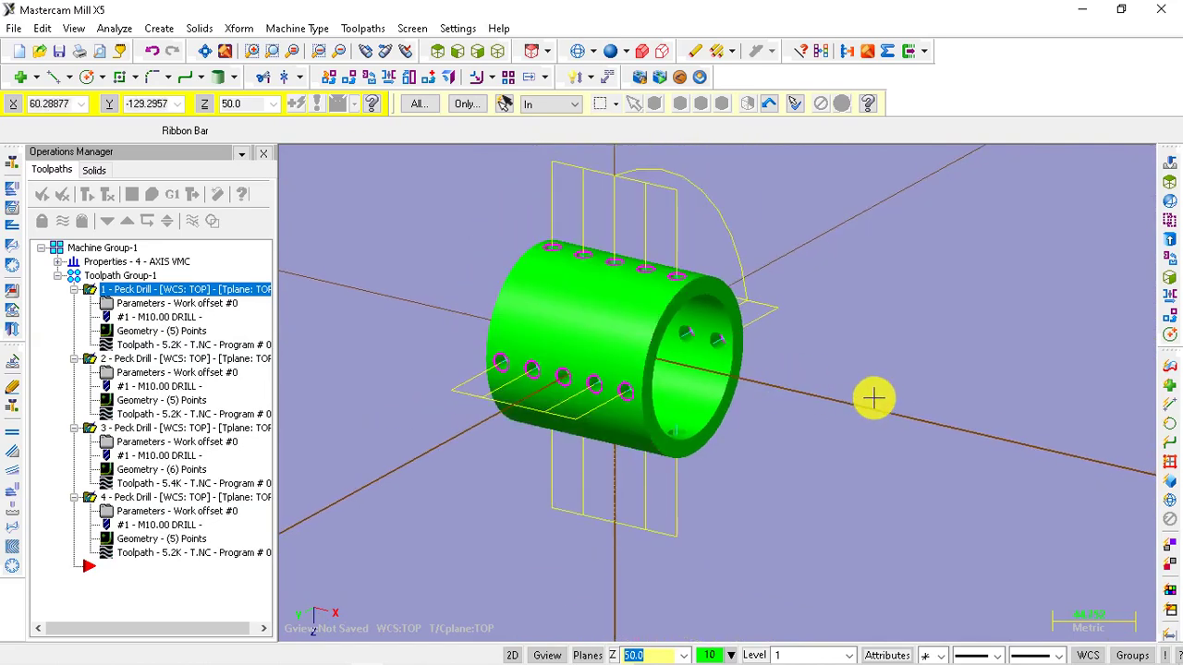